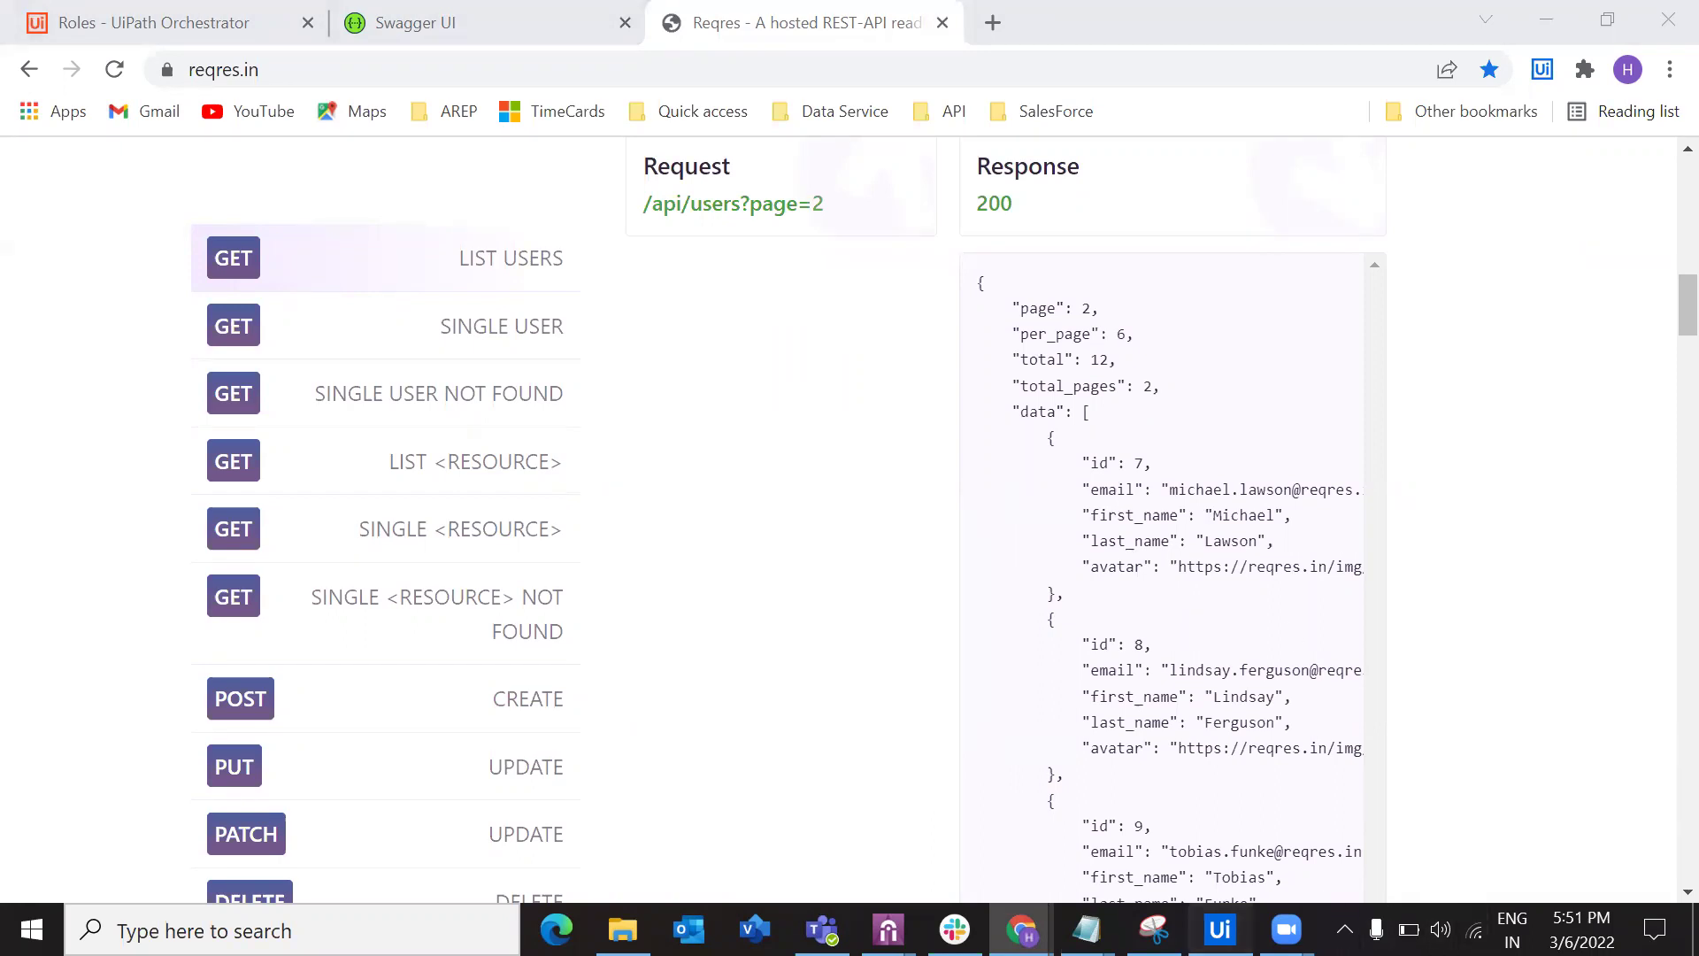
Switch to UiPath Studio and look up the UiPath.WebAPI.Activities package among all packages by searching for "uipath.weba".
left_click(1219, 930)
left_click(1220, 930)
left_click(1220, 929)
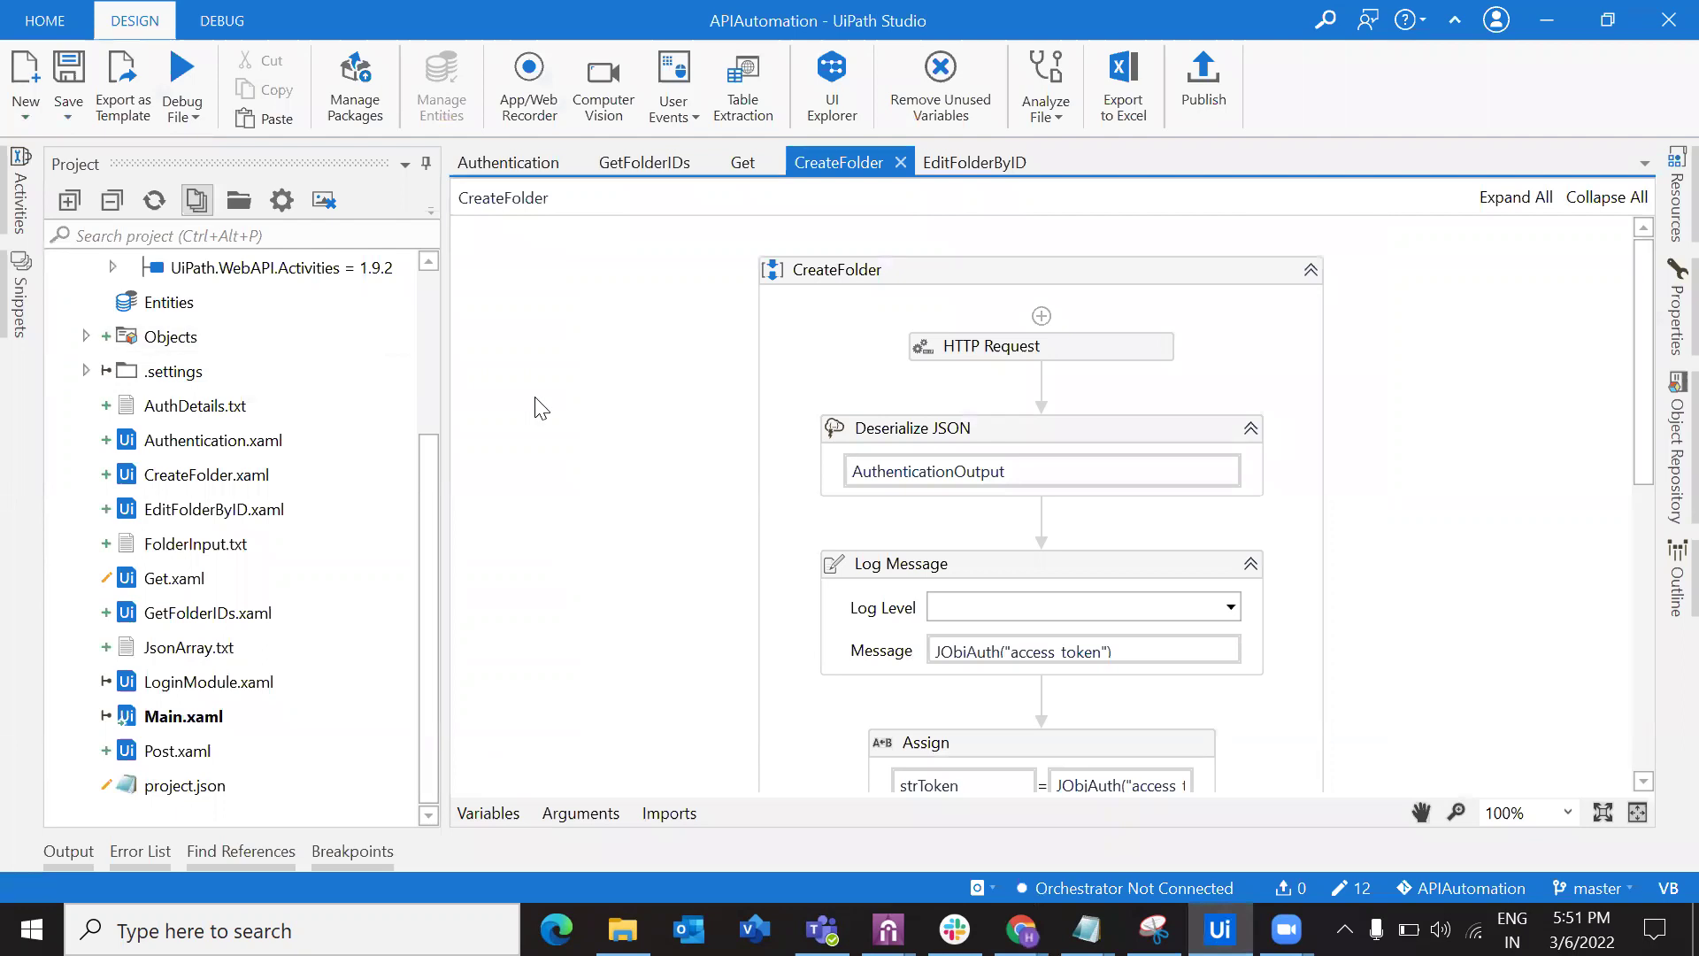
left_click(345, 101)
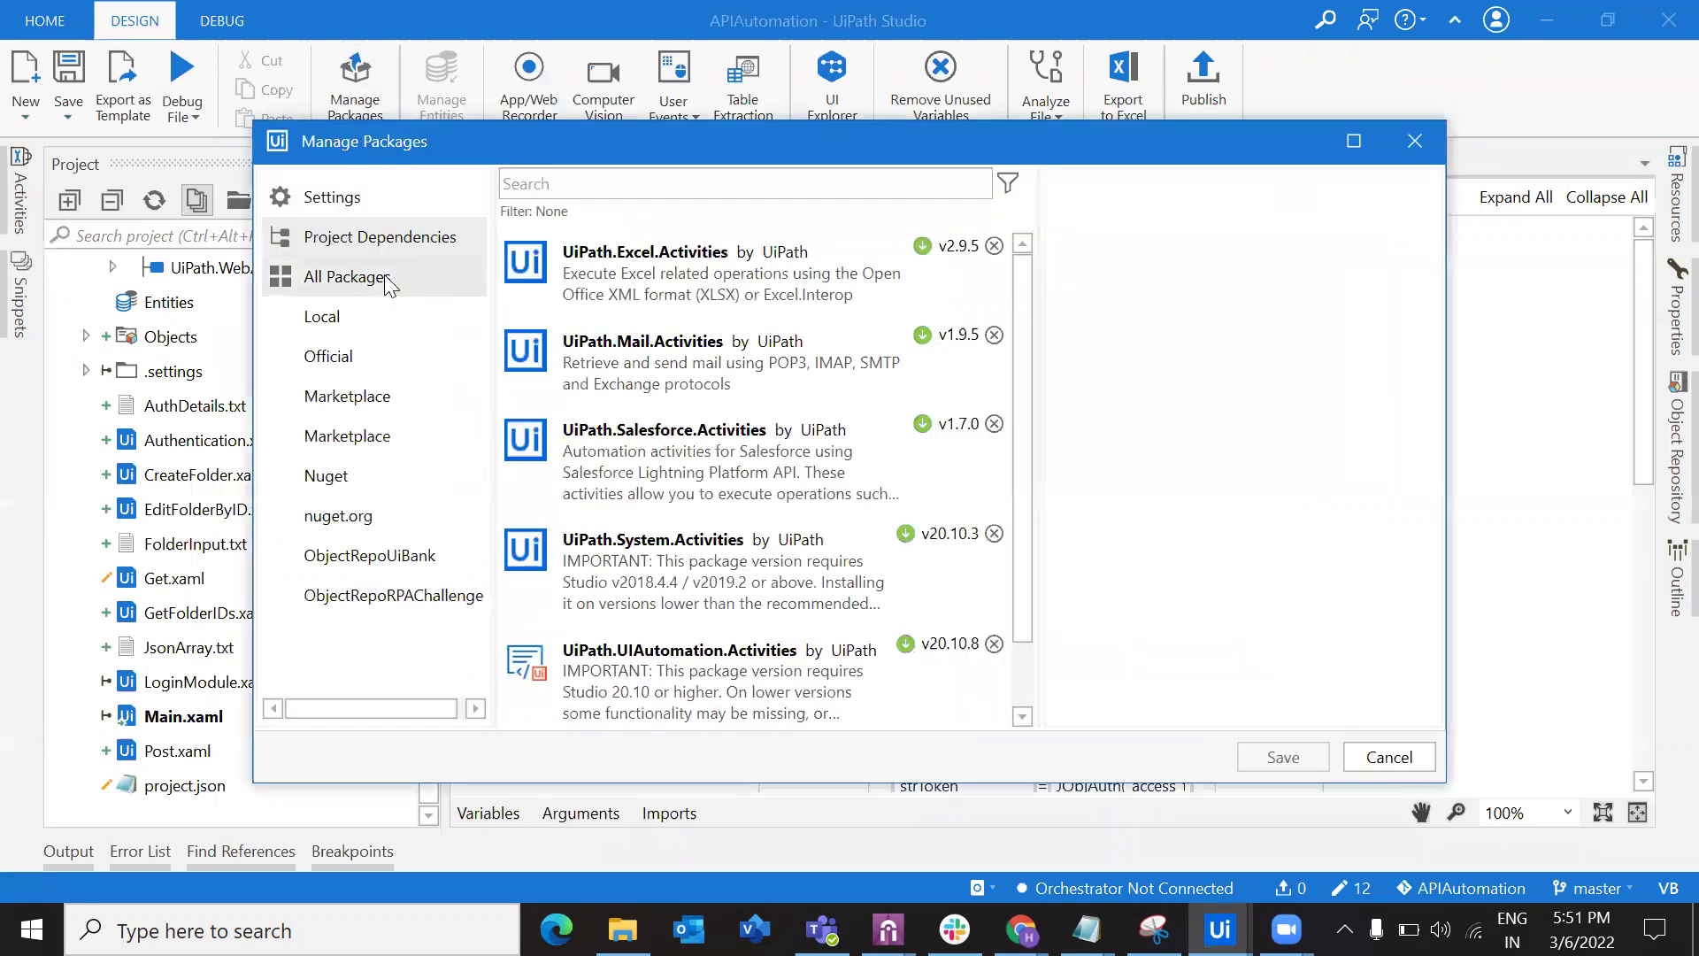
left_click(347, 276)
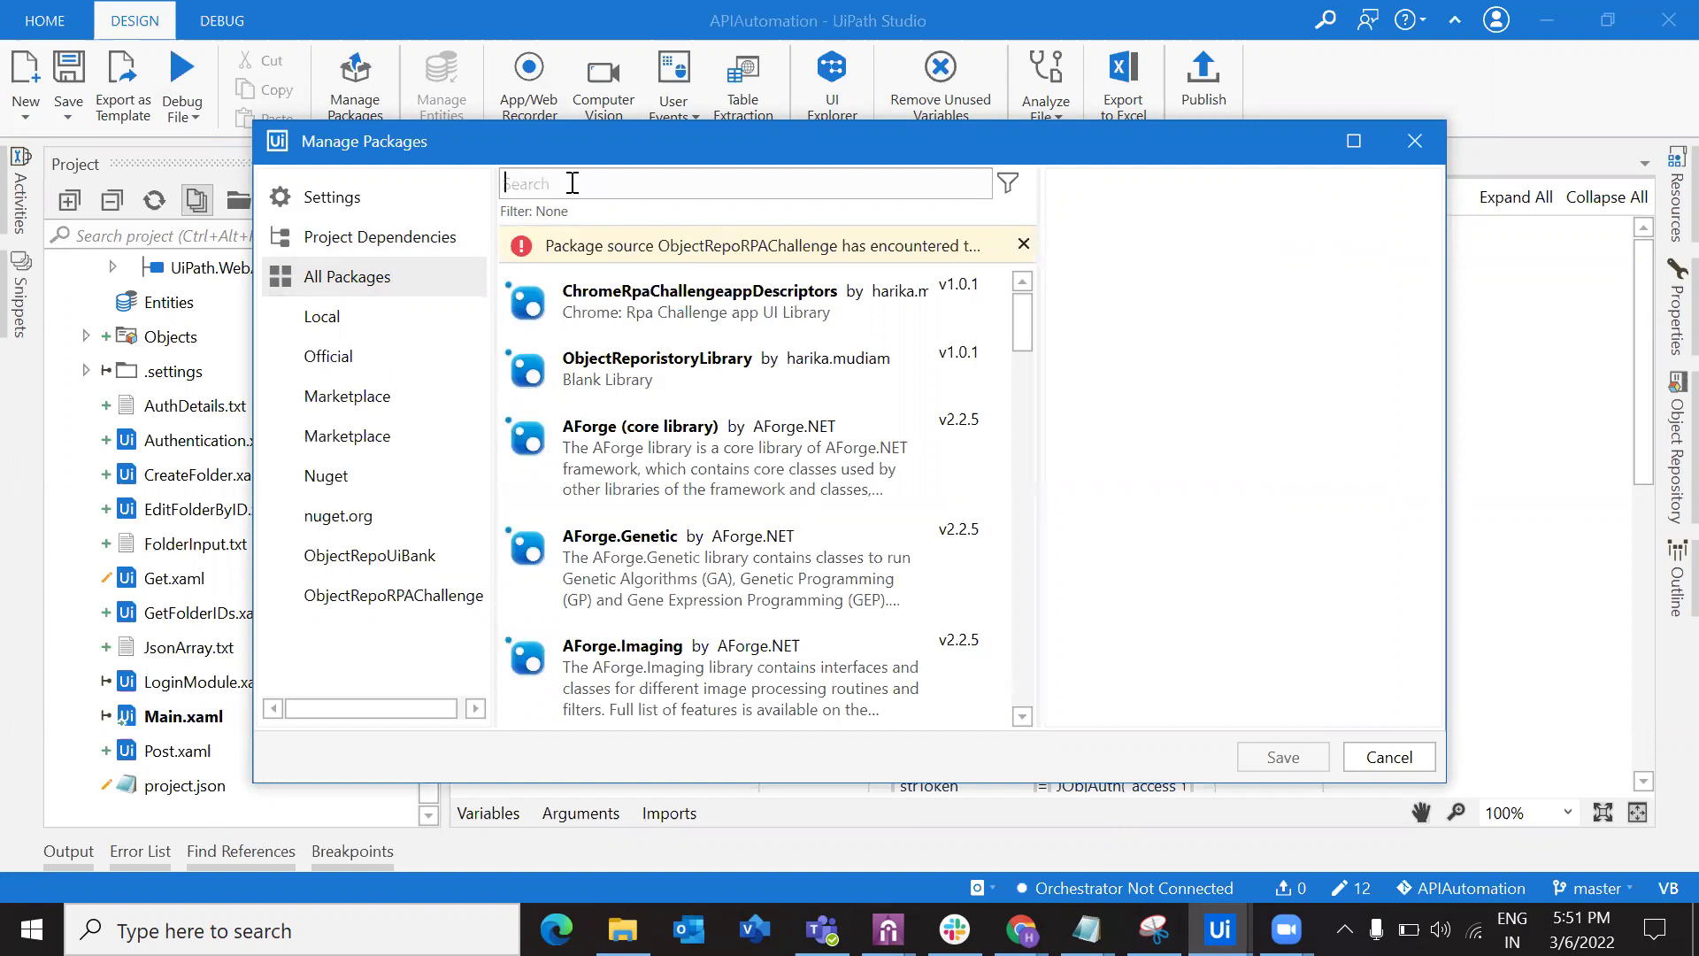
type("uipath.weba")
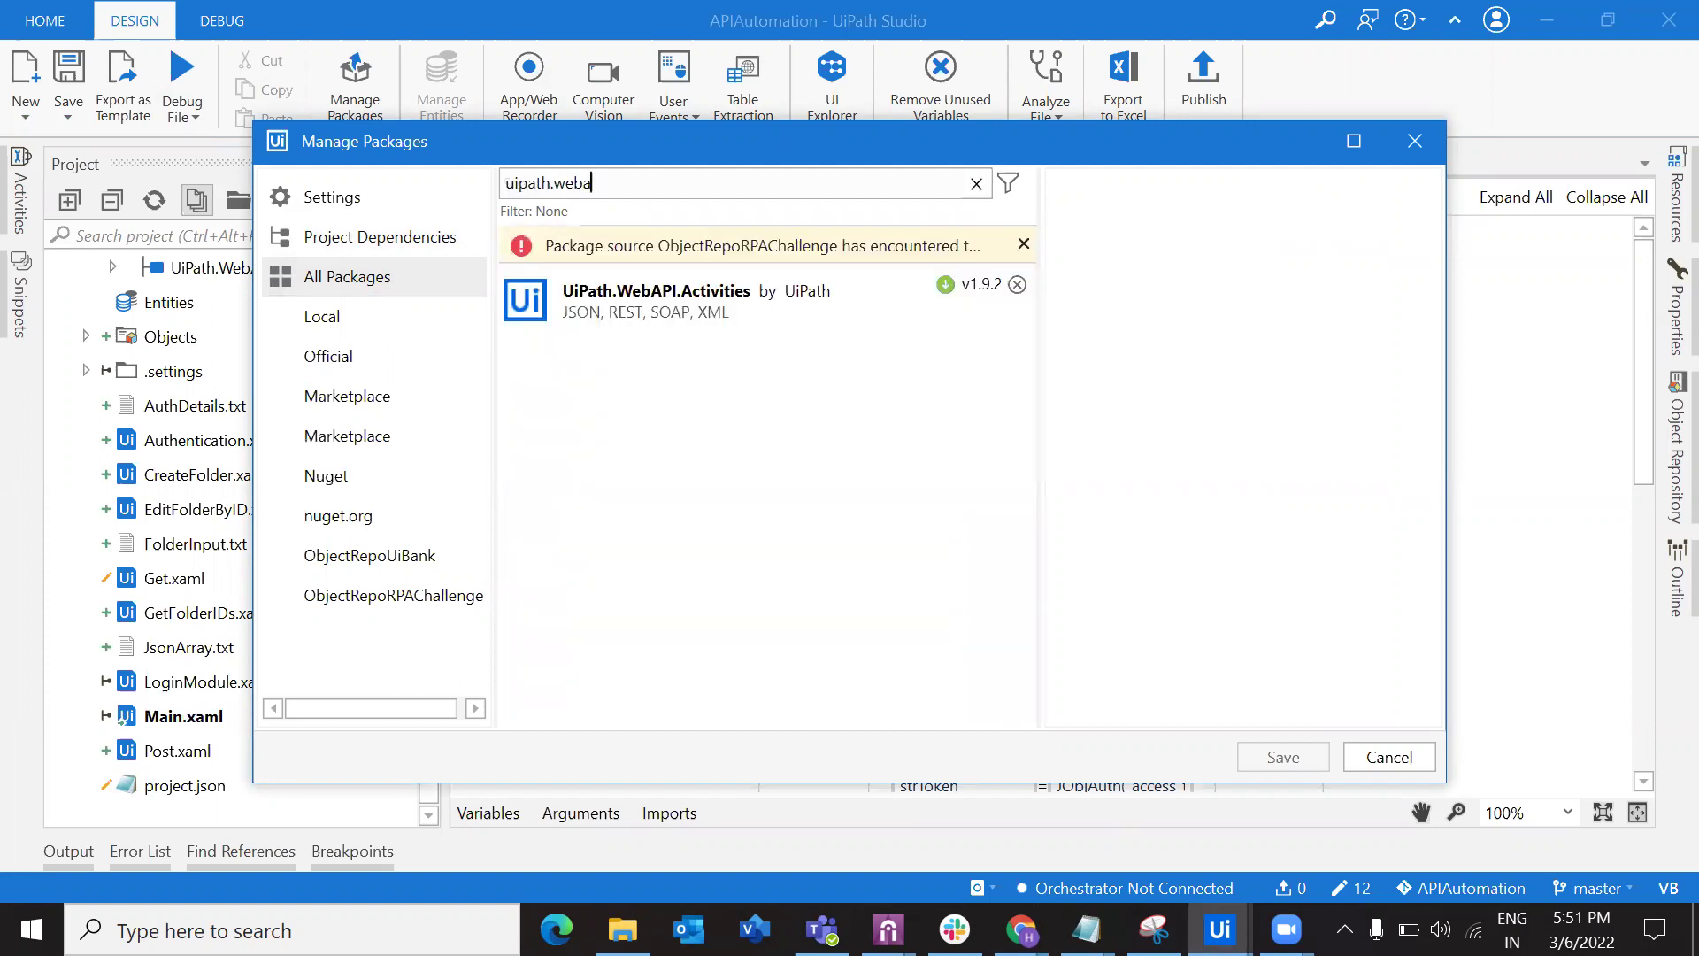
left_click(662, 307)
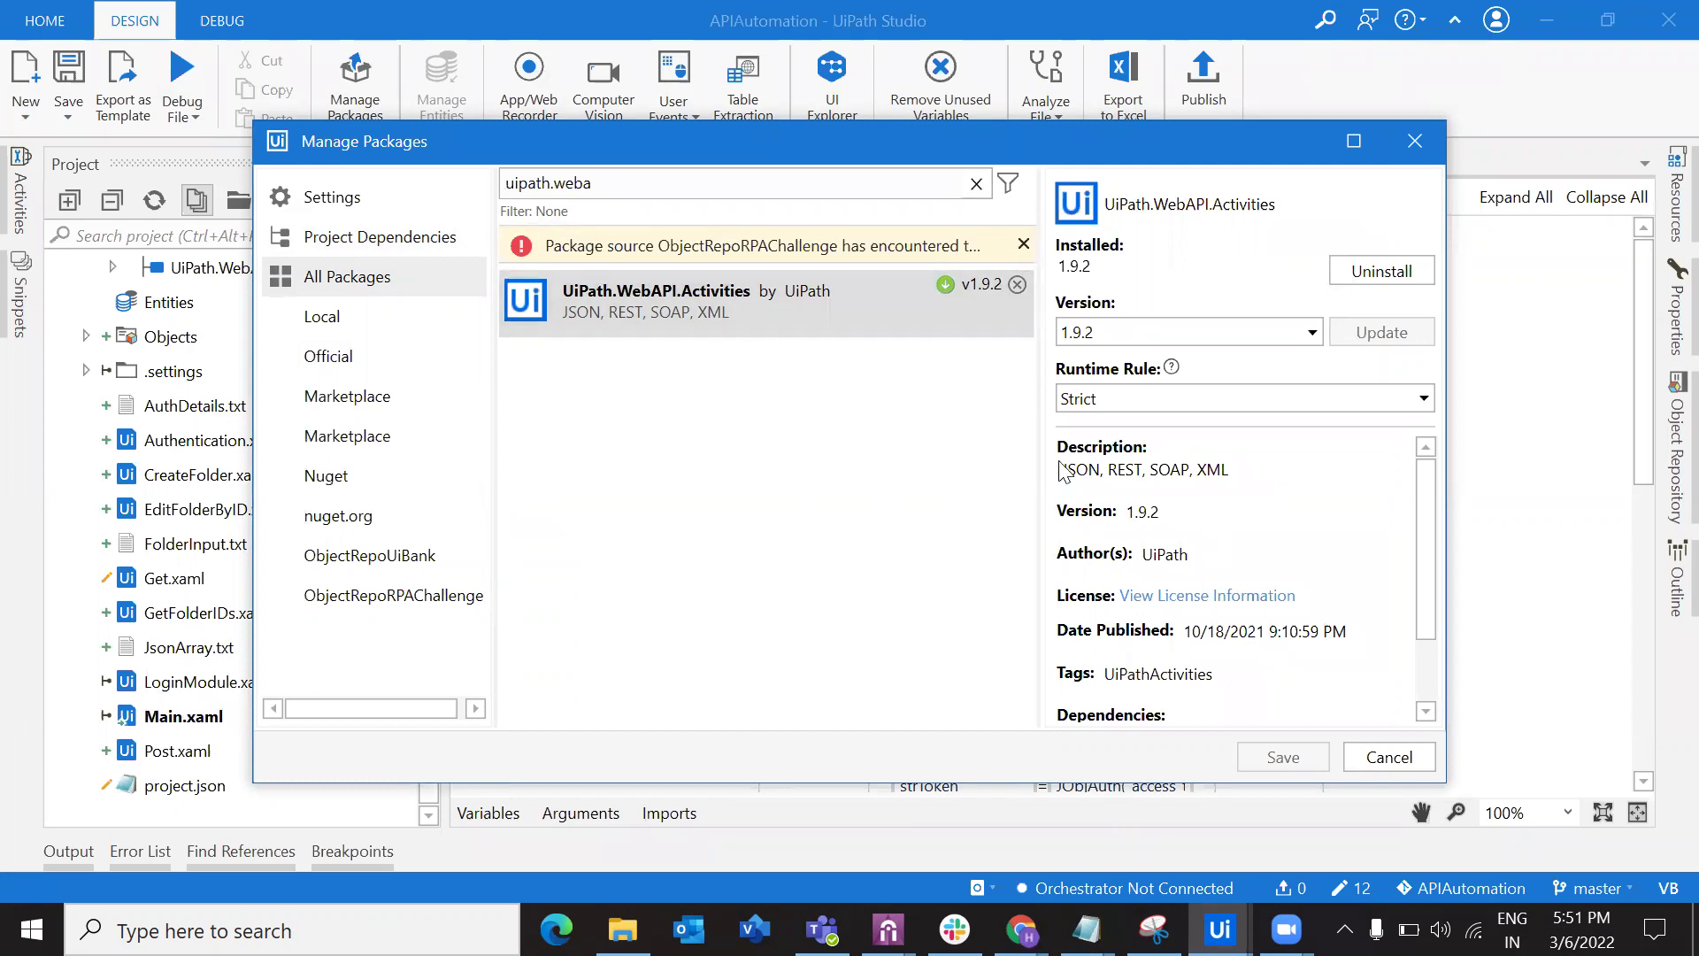
left_click_drag(1062, 471, 1222, 473)
left_click(1257, 475)
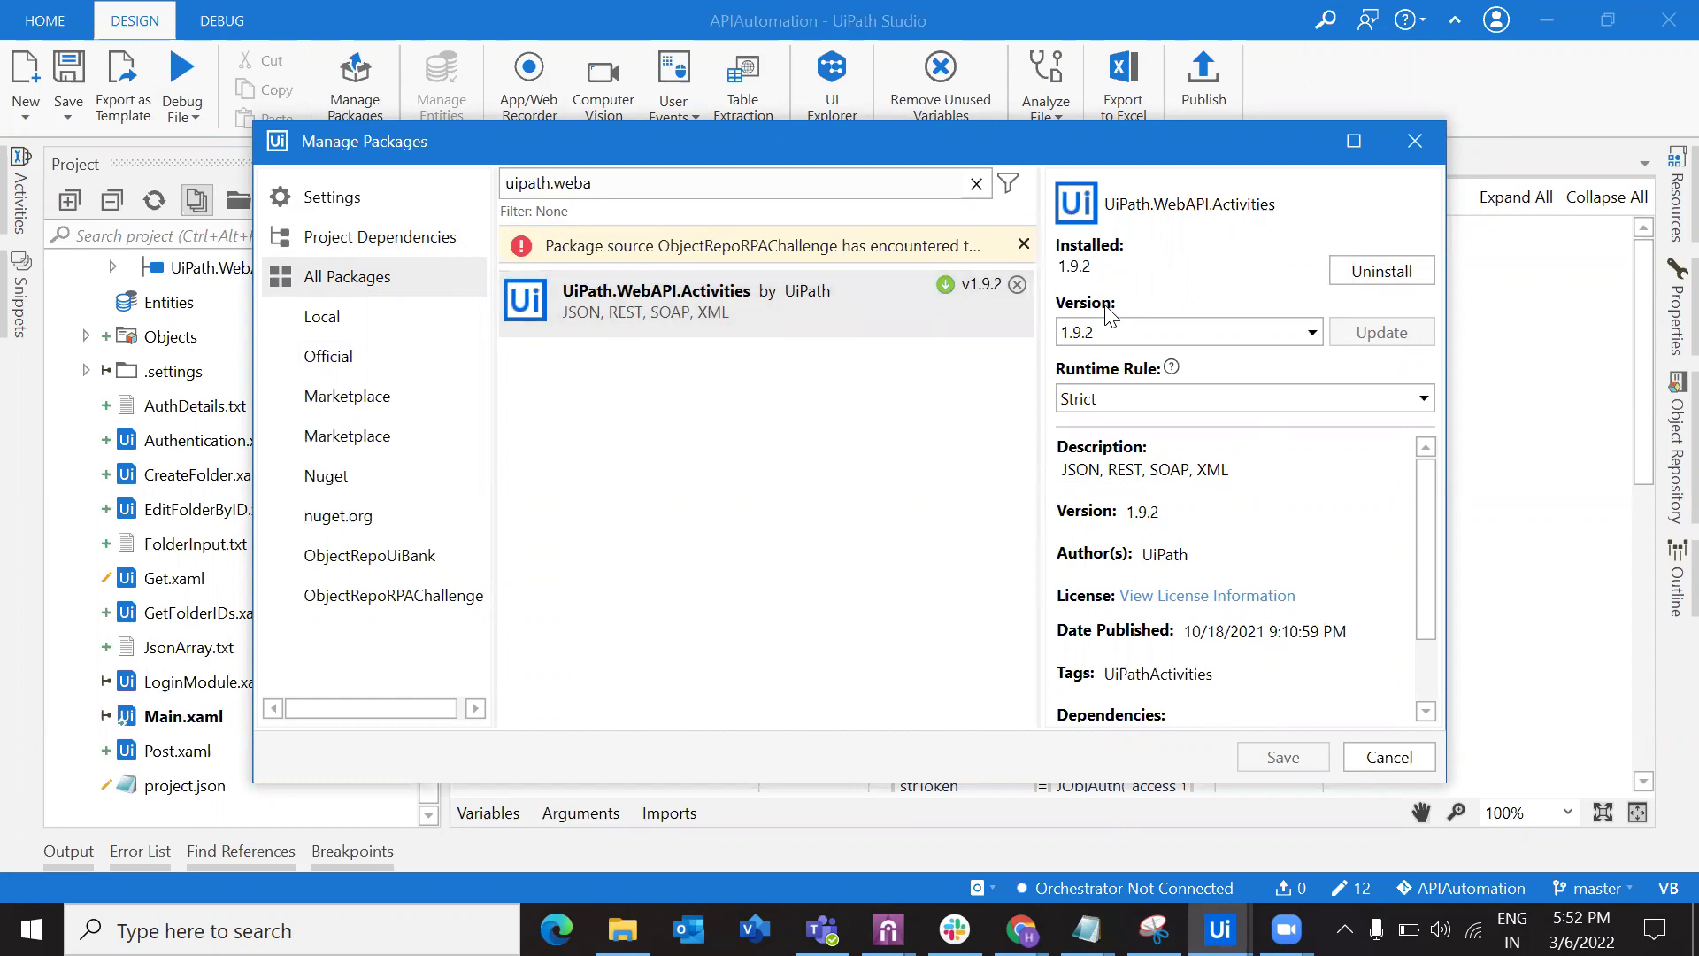
left_click(1414, 761)
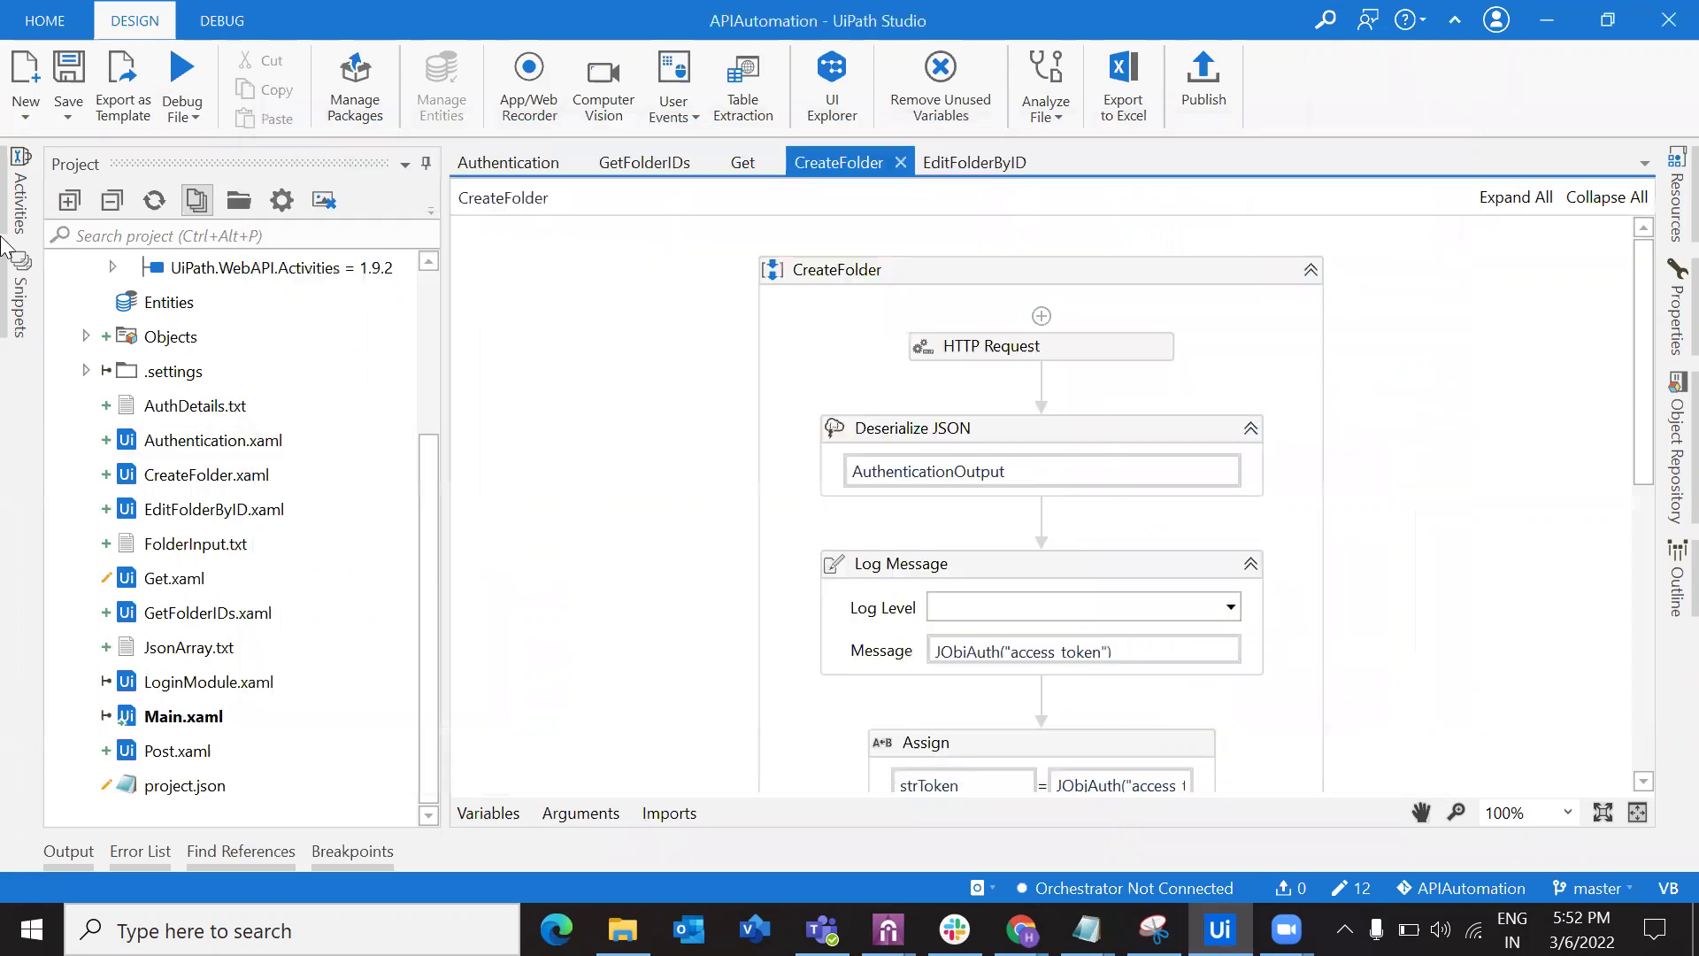
Search the activities for "api" and look through the Salesforce and Orchestrator API groups.
left_click(22, 196)
left_click(154, 224)
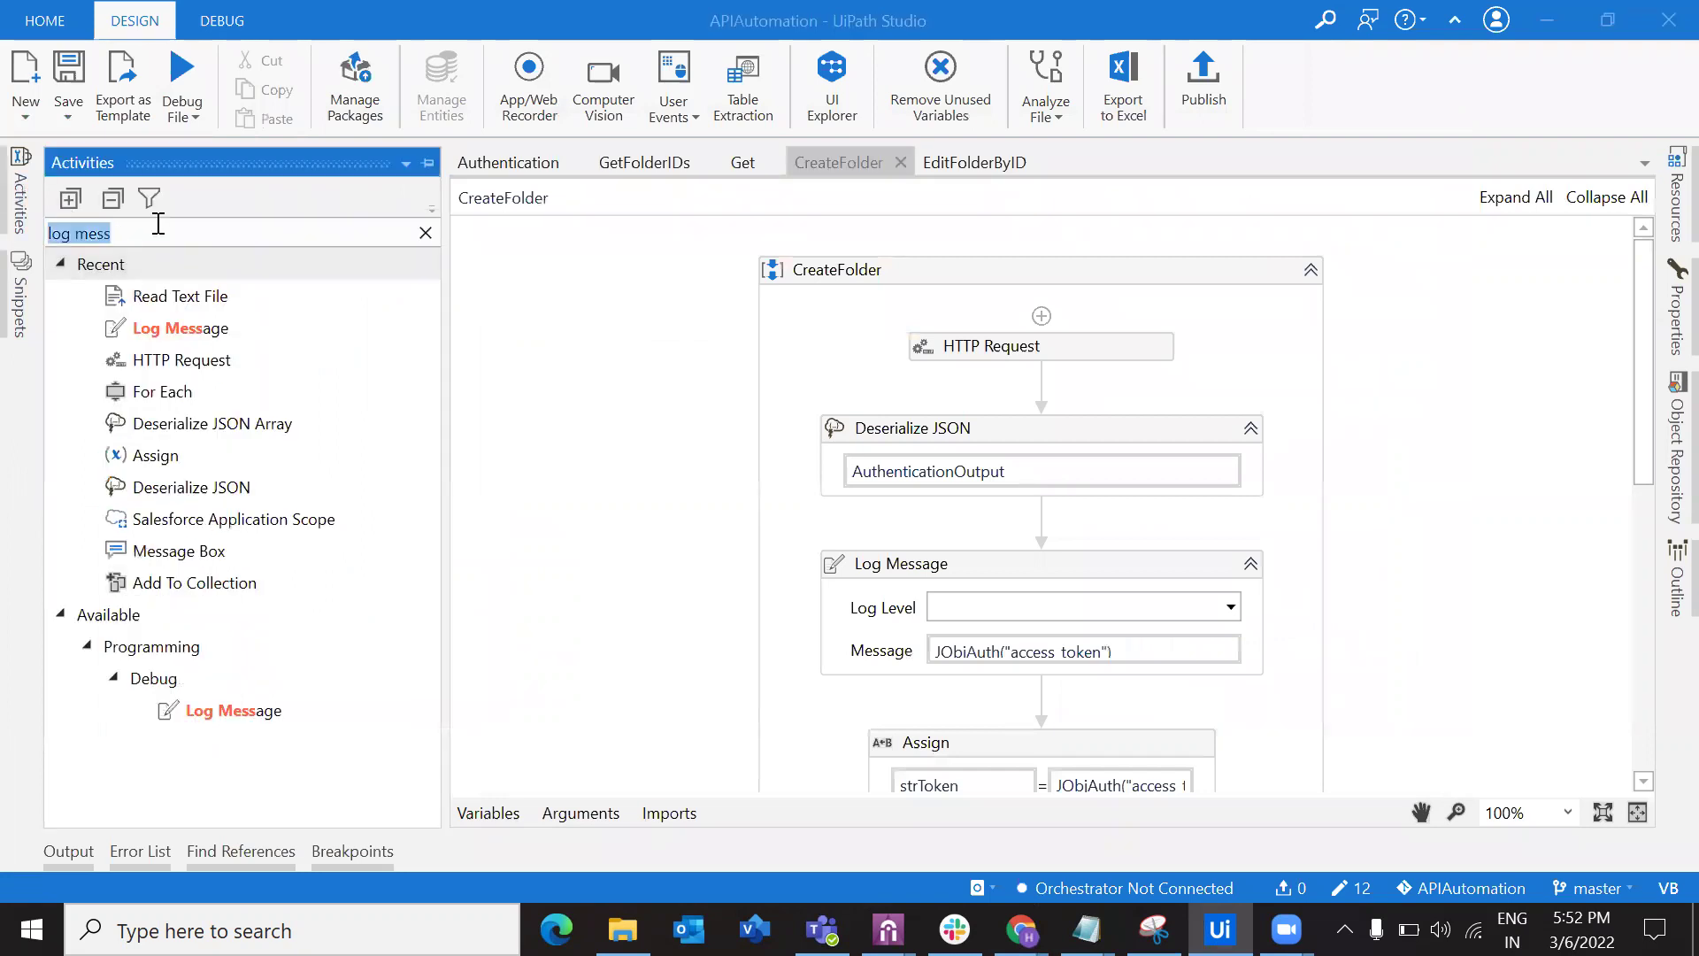
type("api")
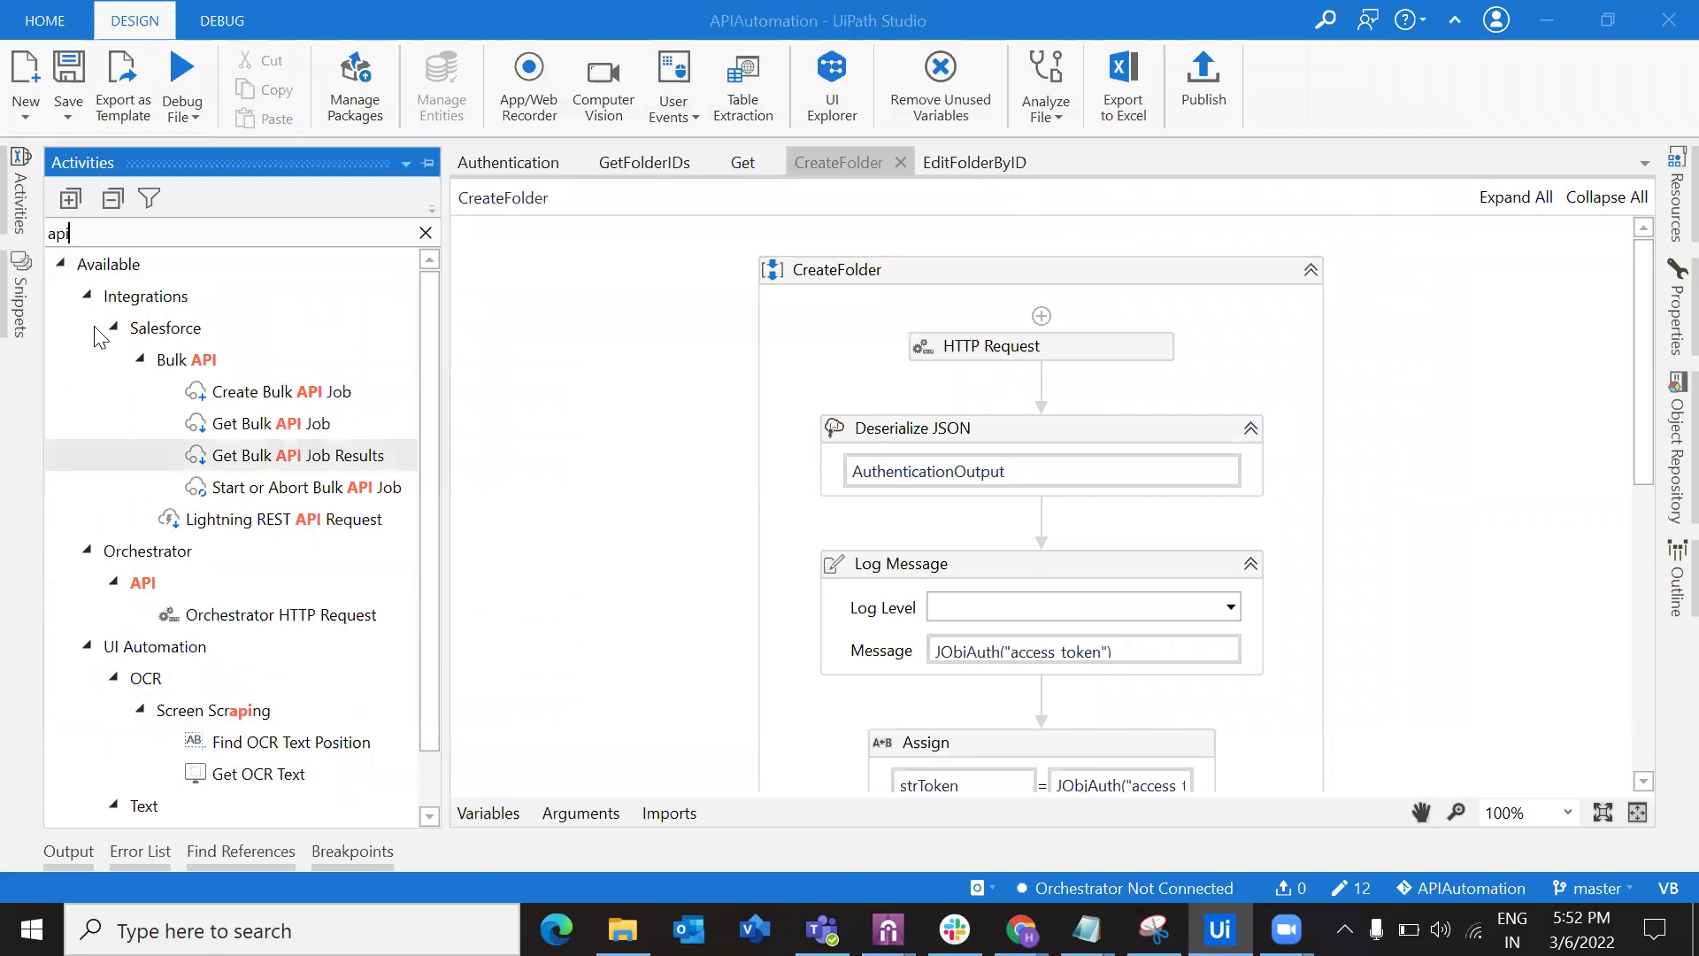
left_click(113, 328)
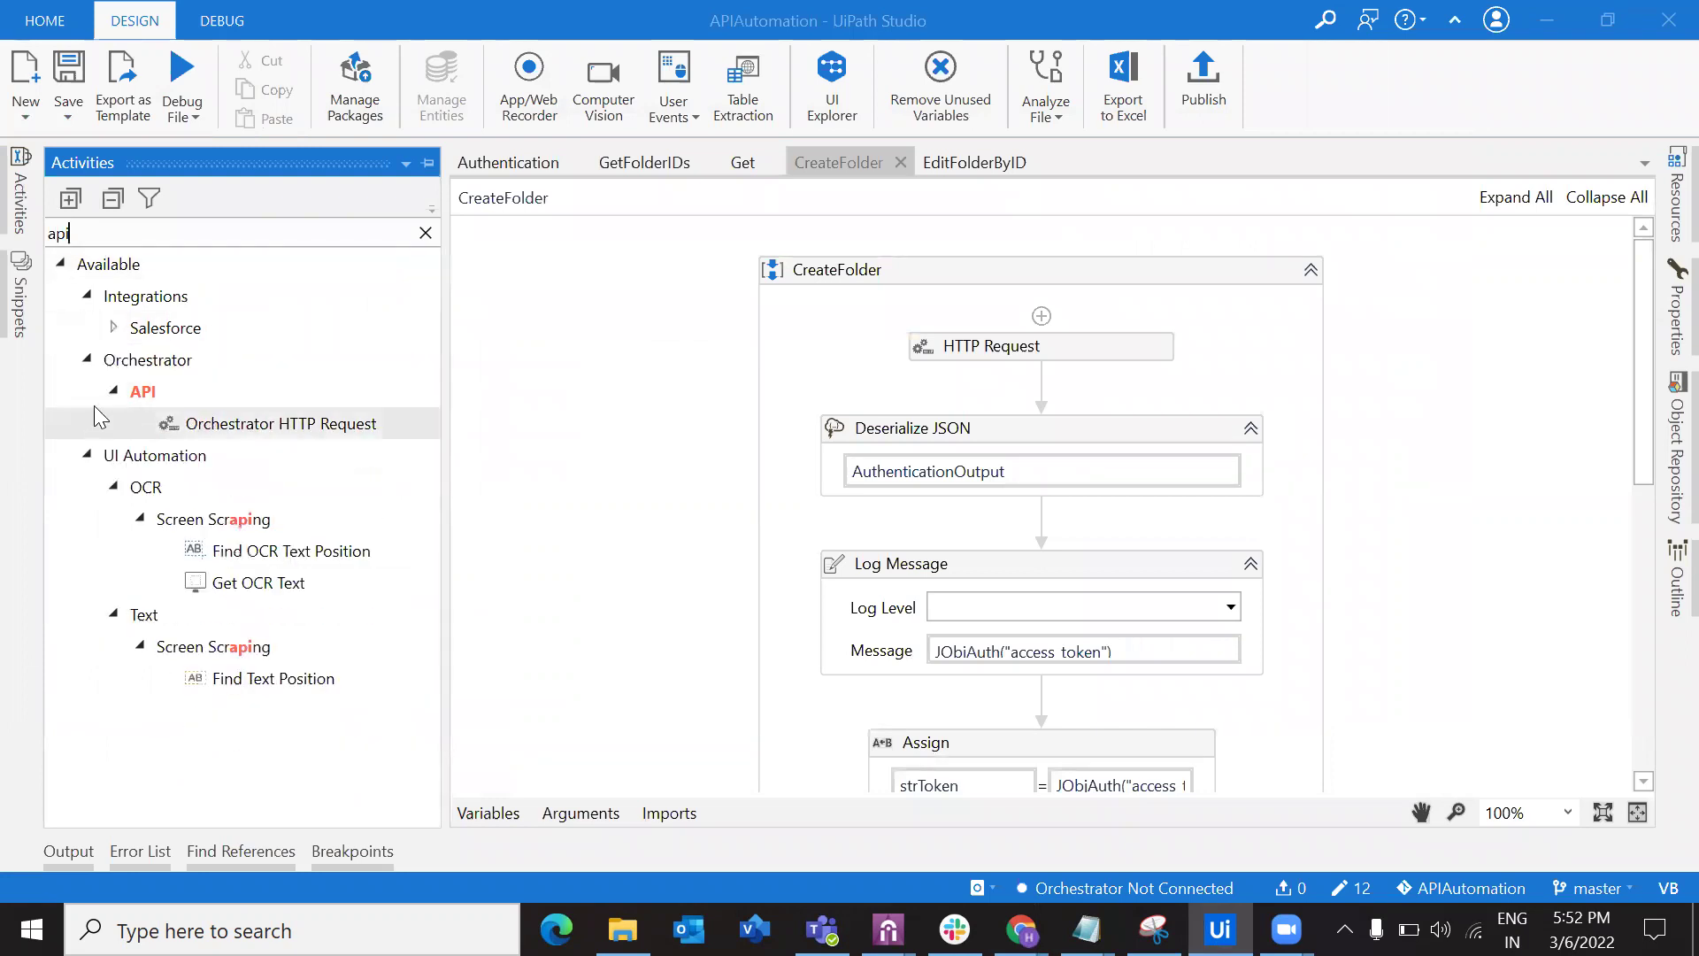
left_click(113, 390)
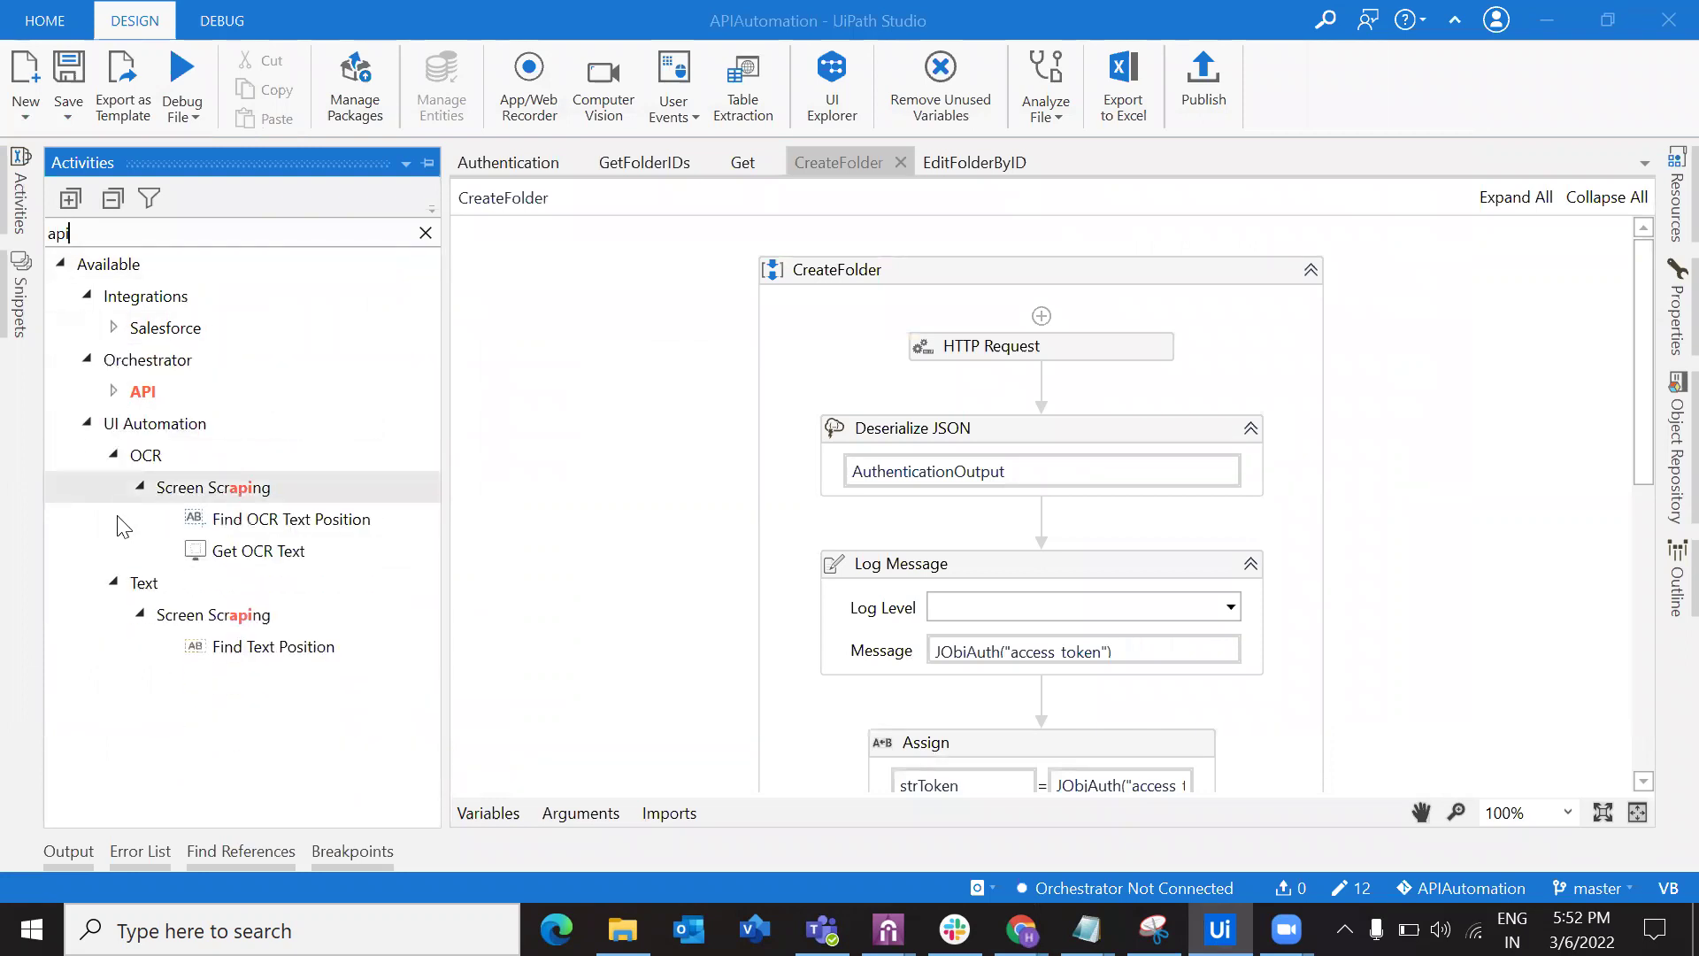
left_click(113, 391)
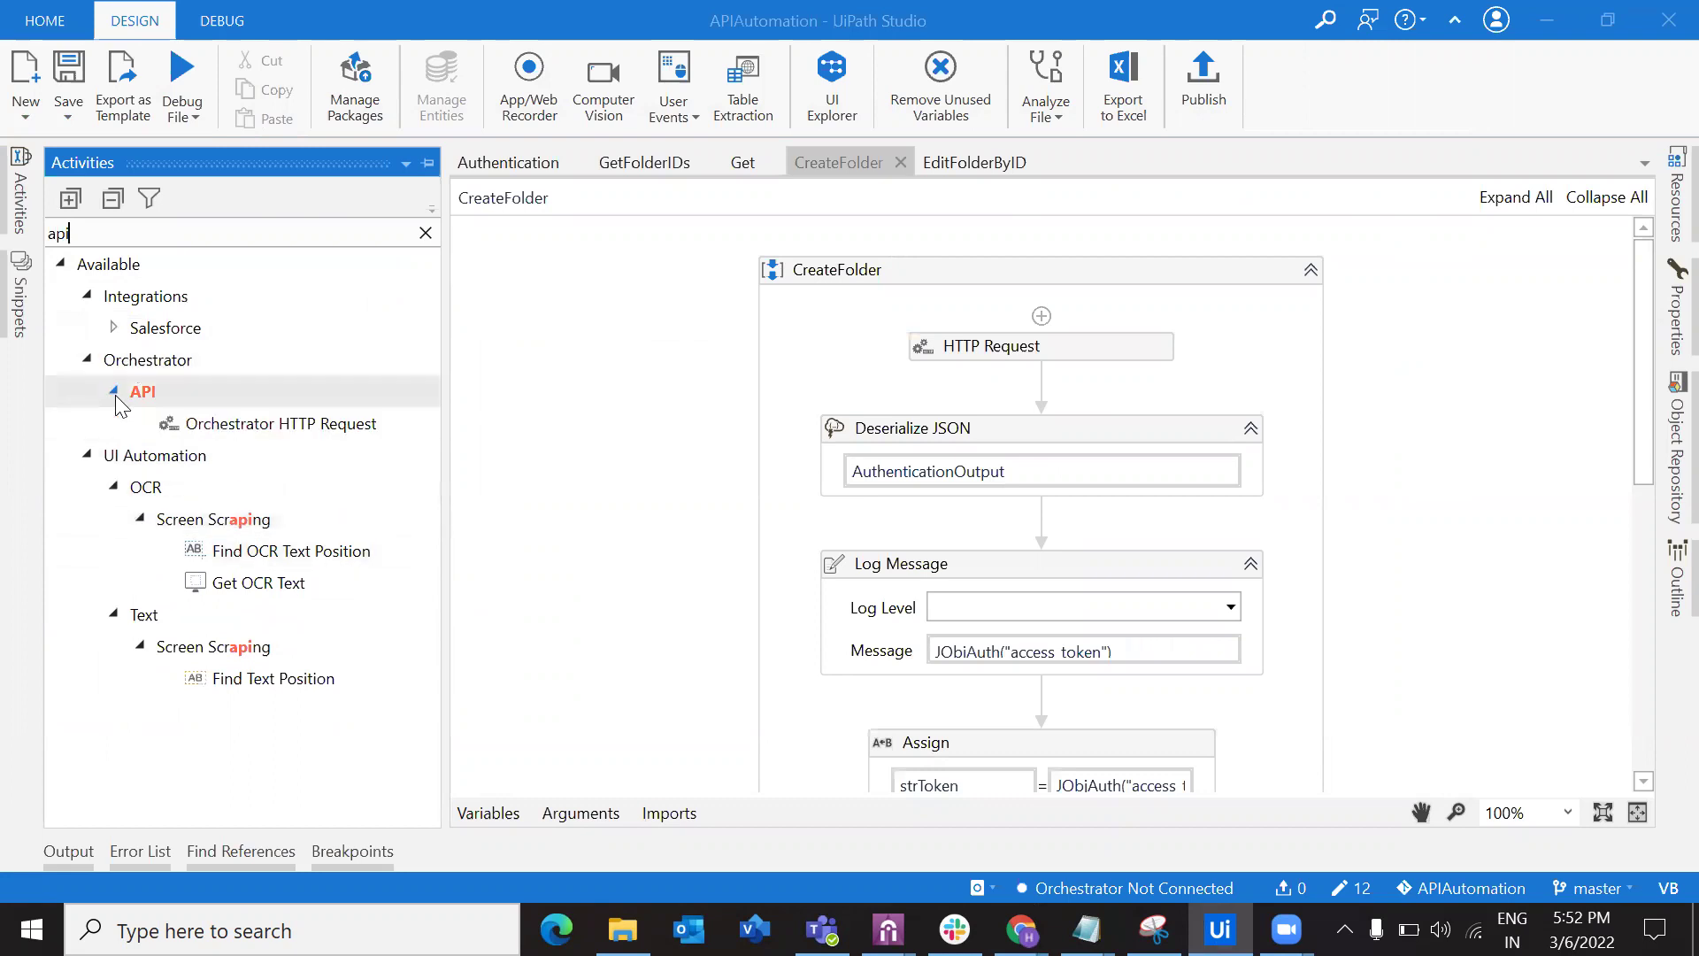
Search the activities for "http" to locate the HTTP Request activity.
double_click(206, 239)
type("h")
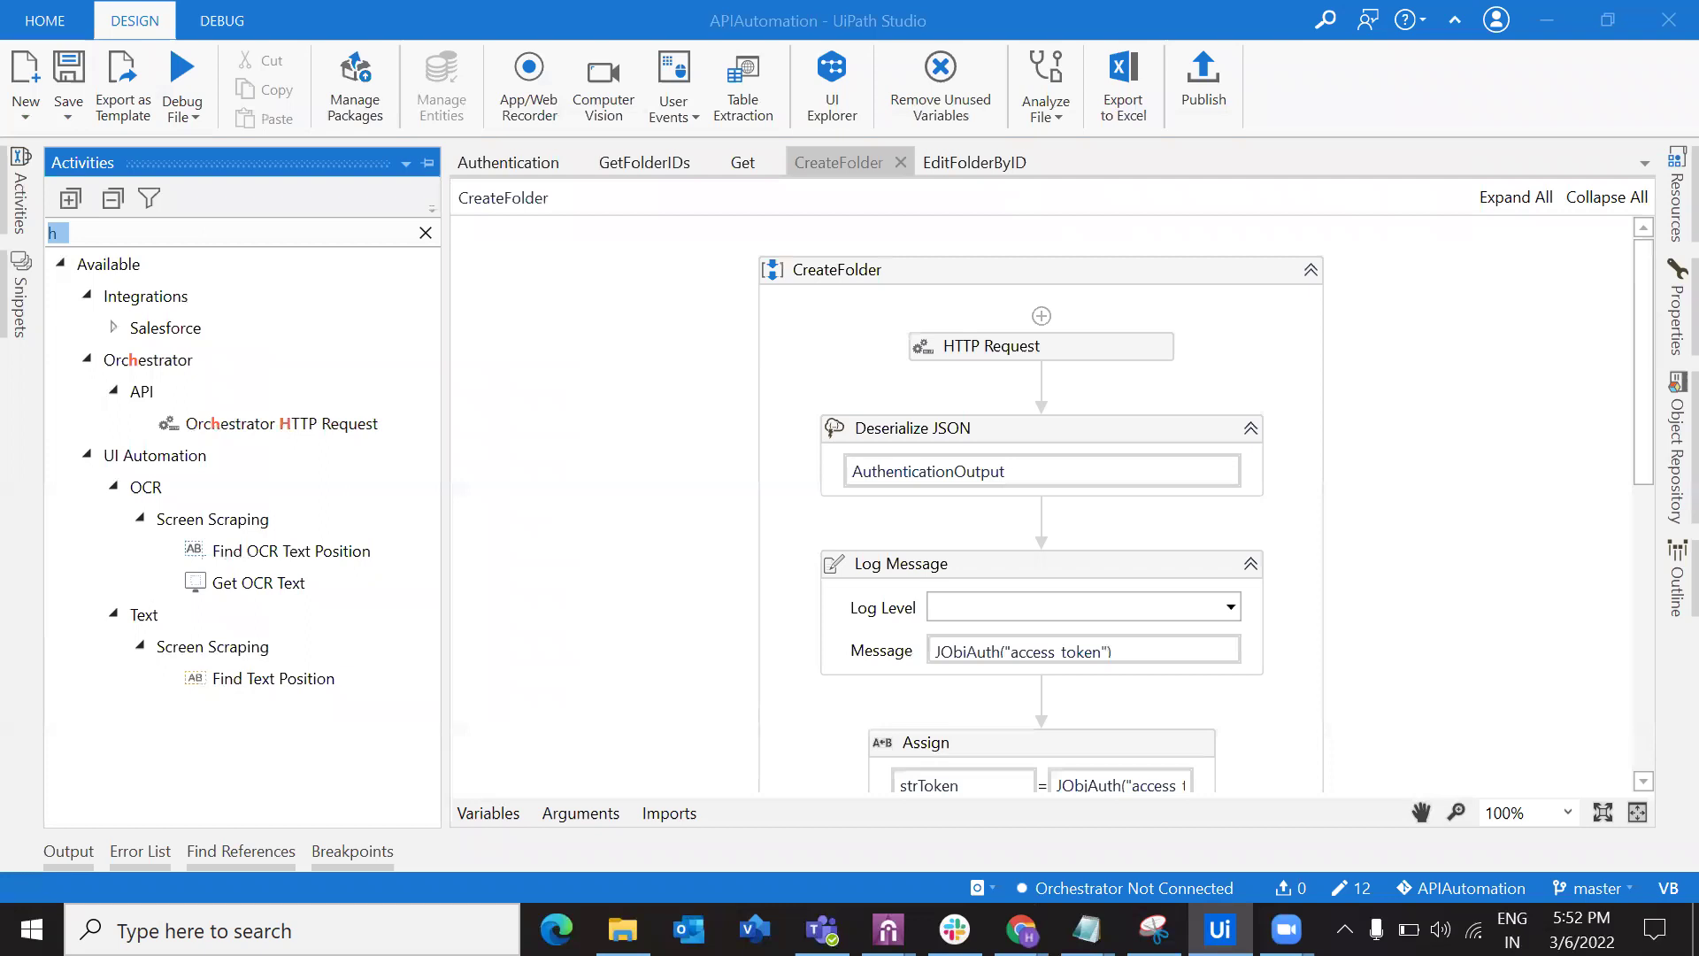
type("ttp")
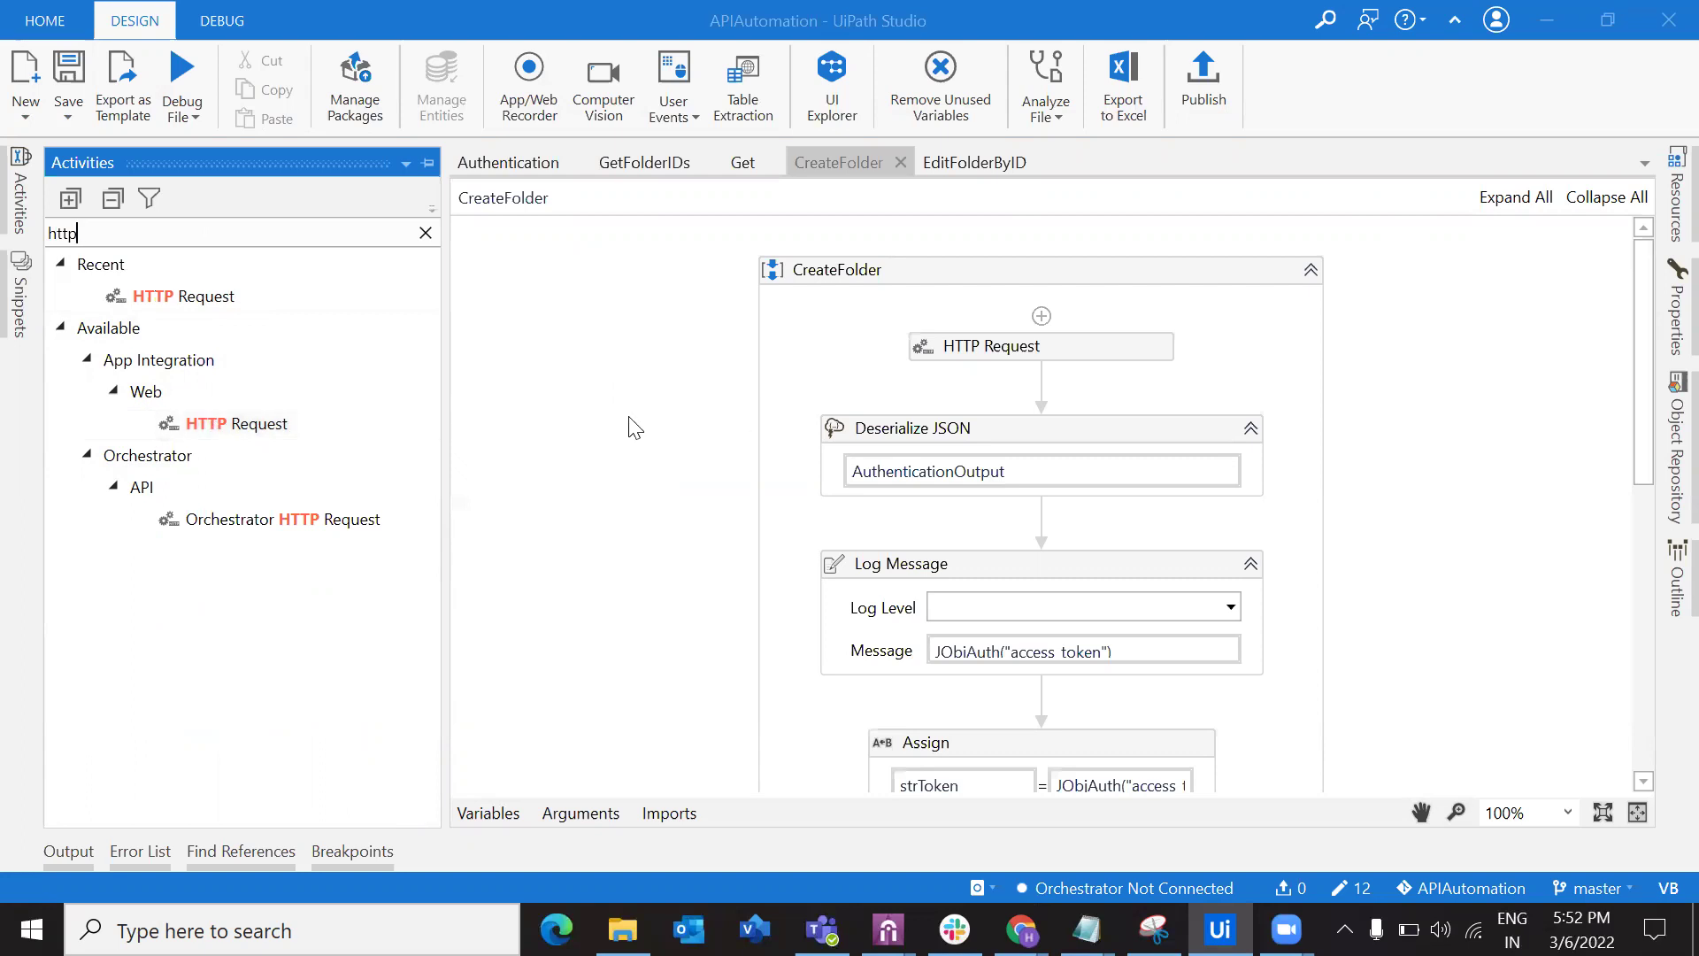
left_click(507, 410)
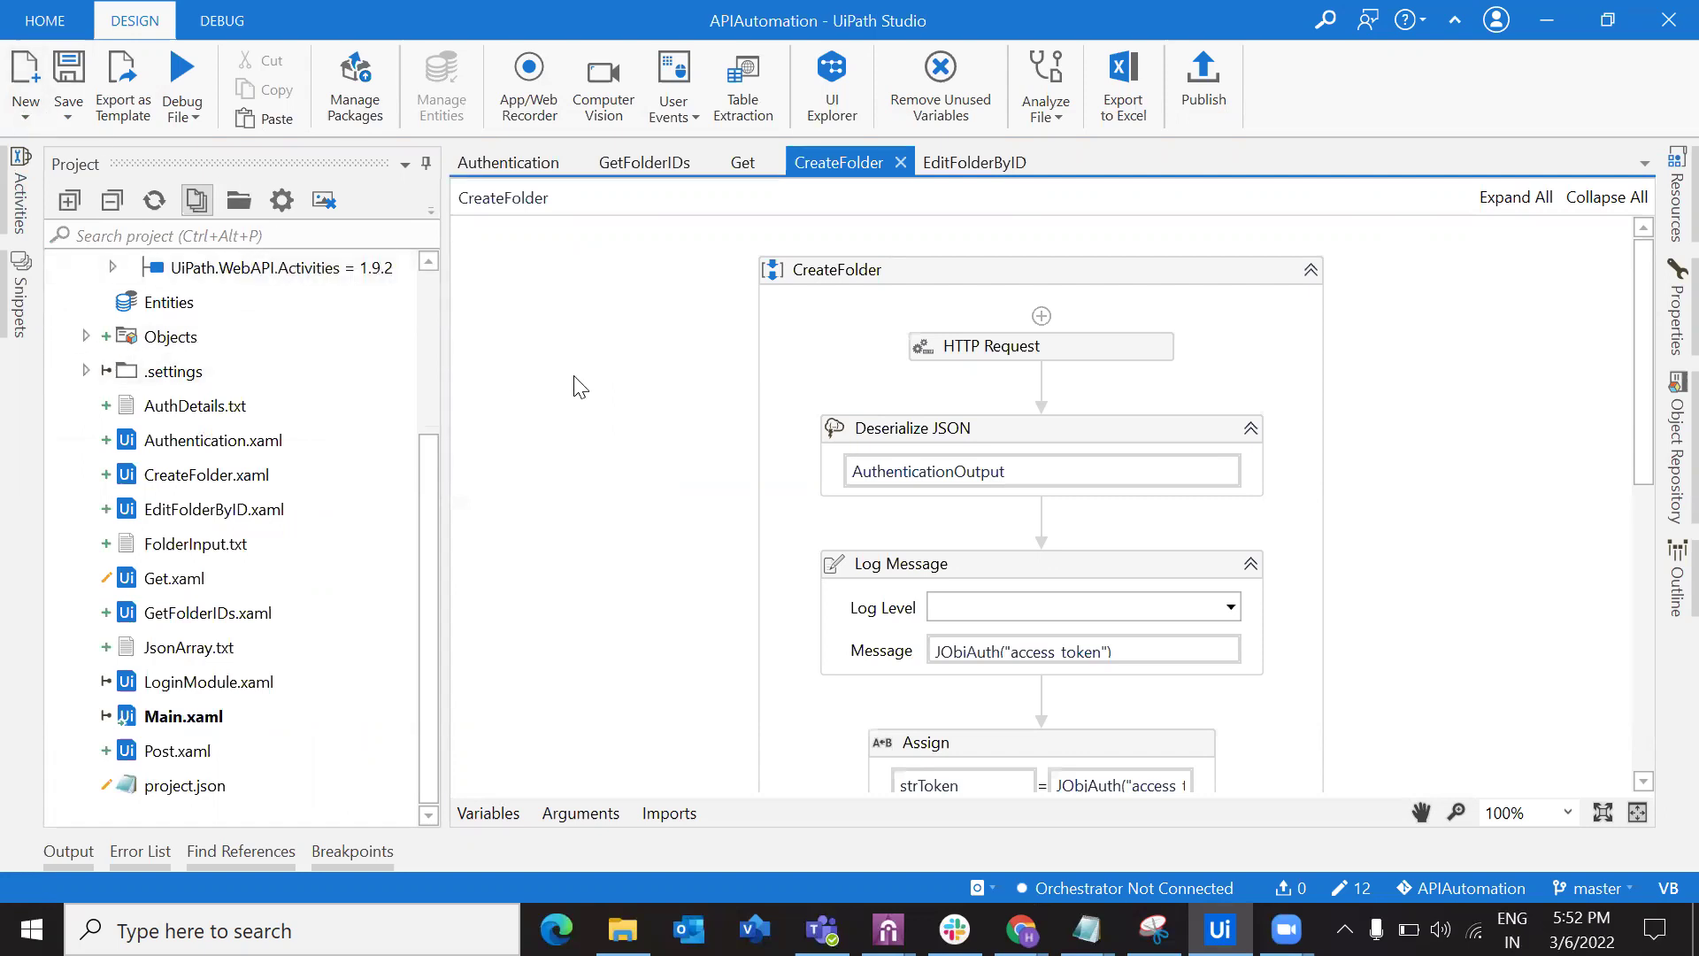
Create a new sequence workflow named APICallsDeno and add the Web HTTP Request activity to it.
left_click(28, 116)
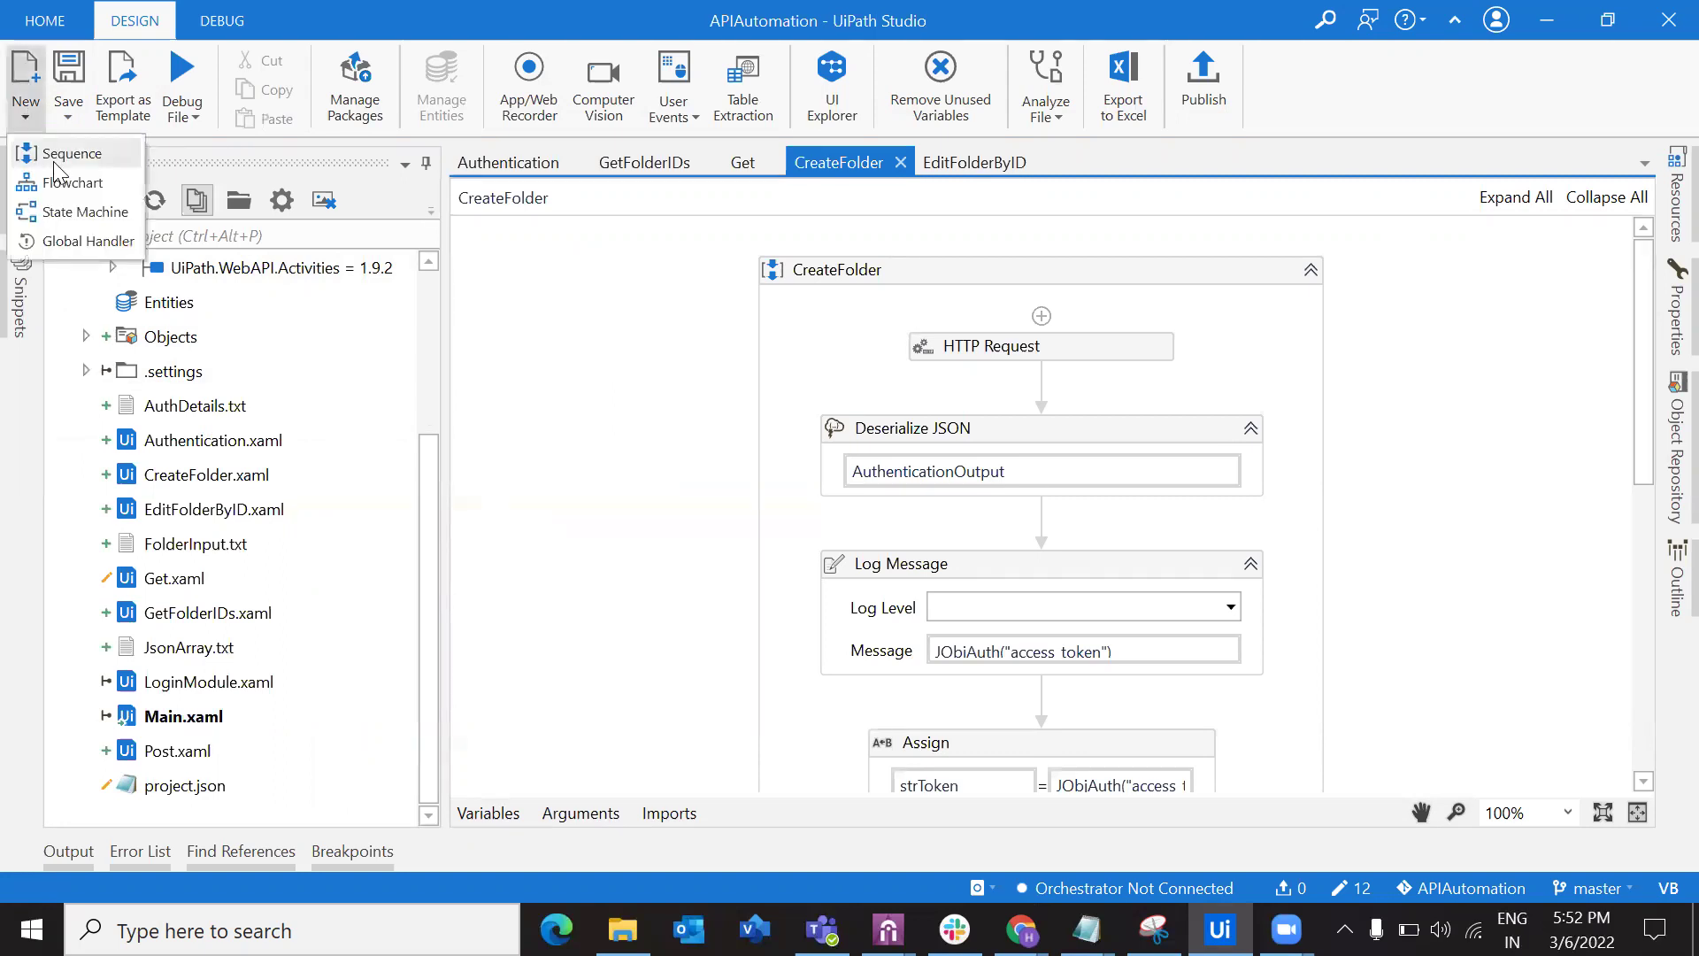
left_click(60, 156)
type("APICallsDen")
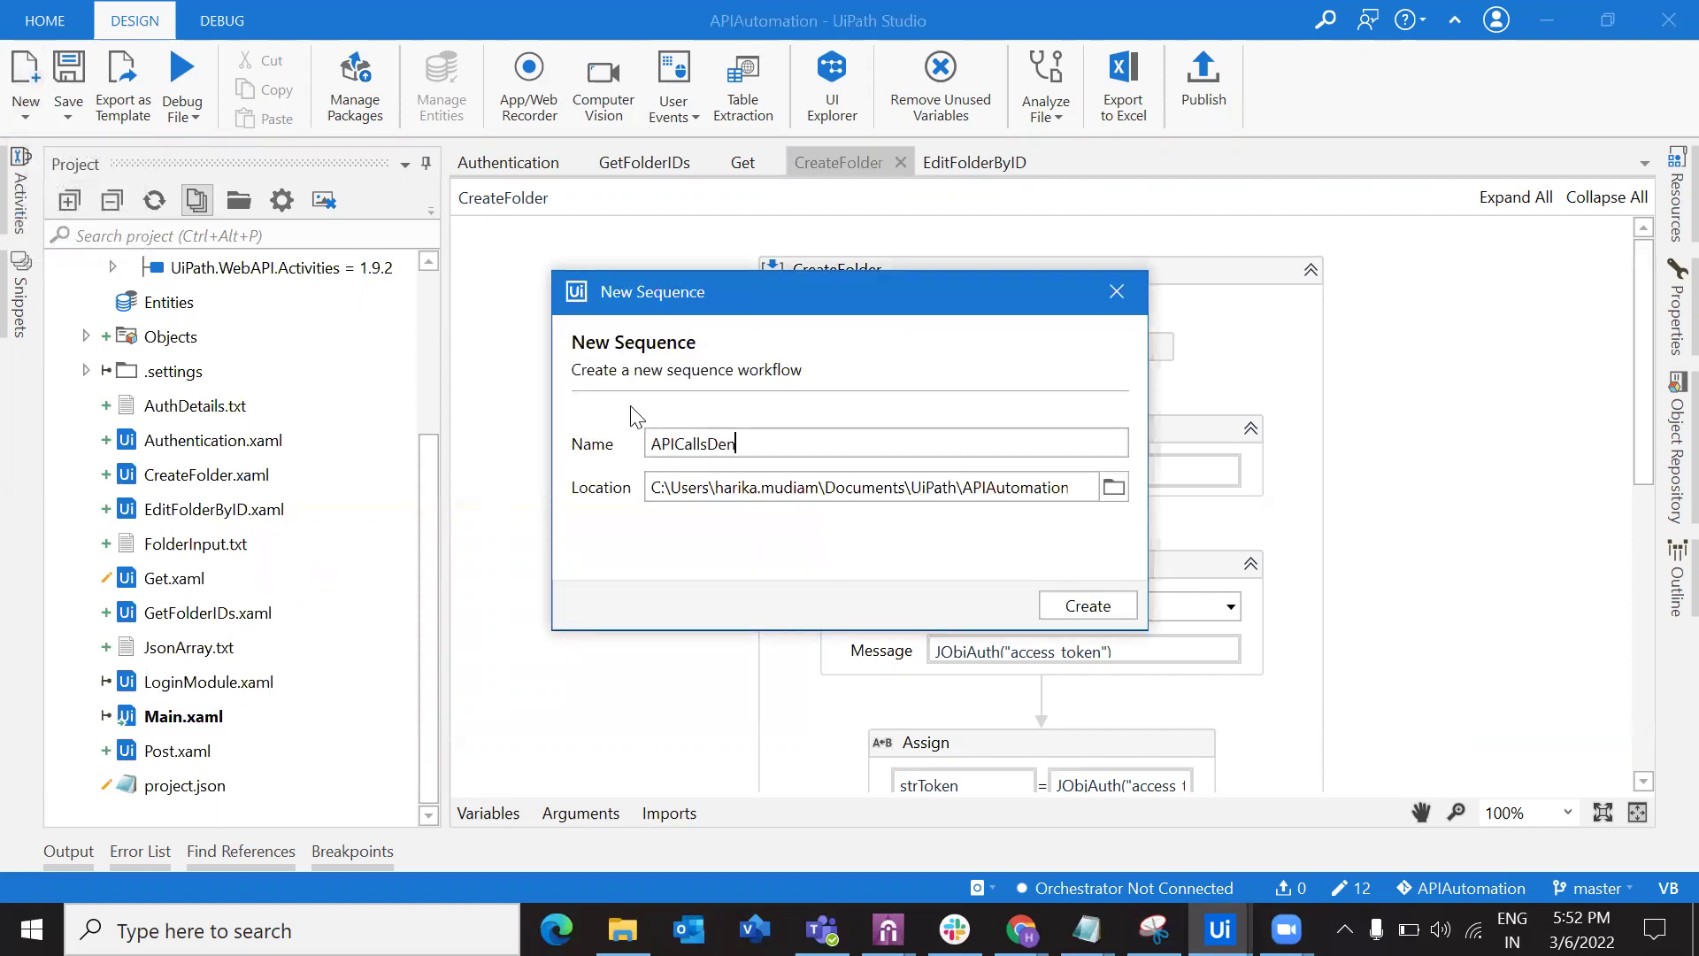
key("Escape")
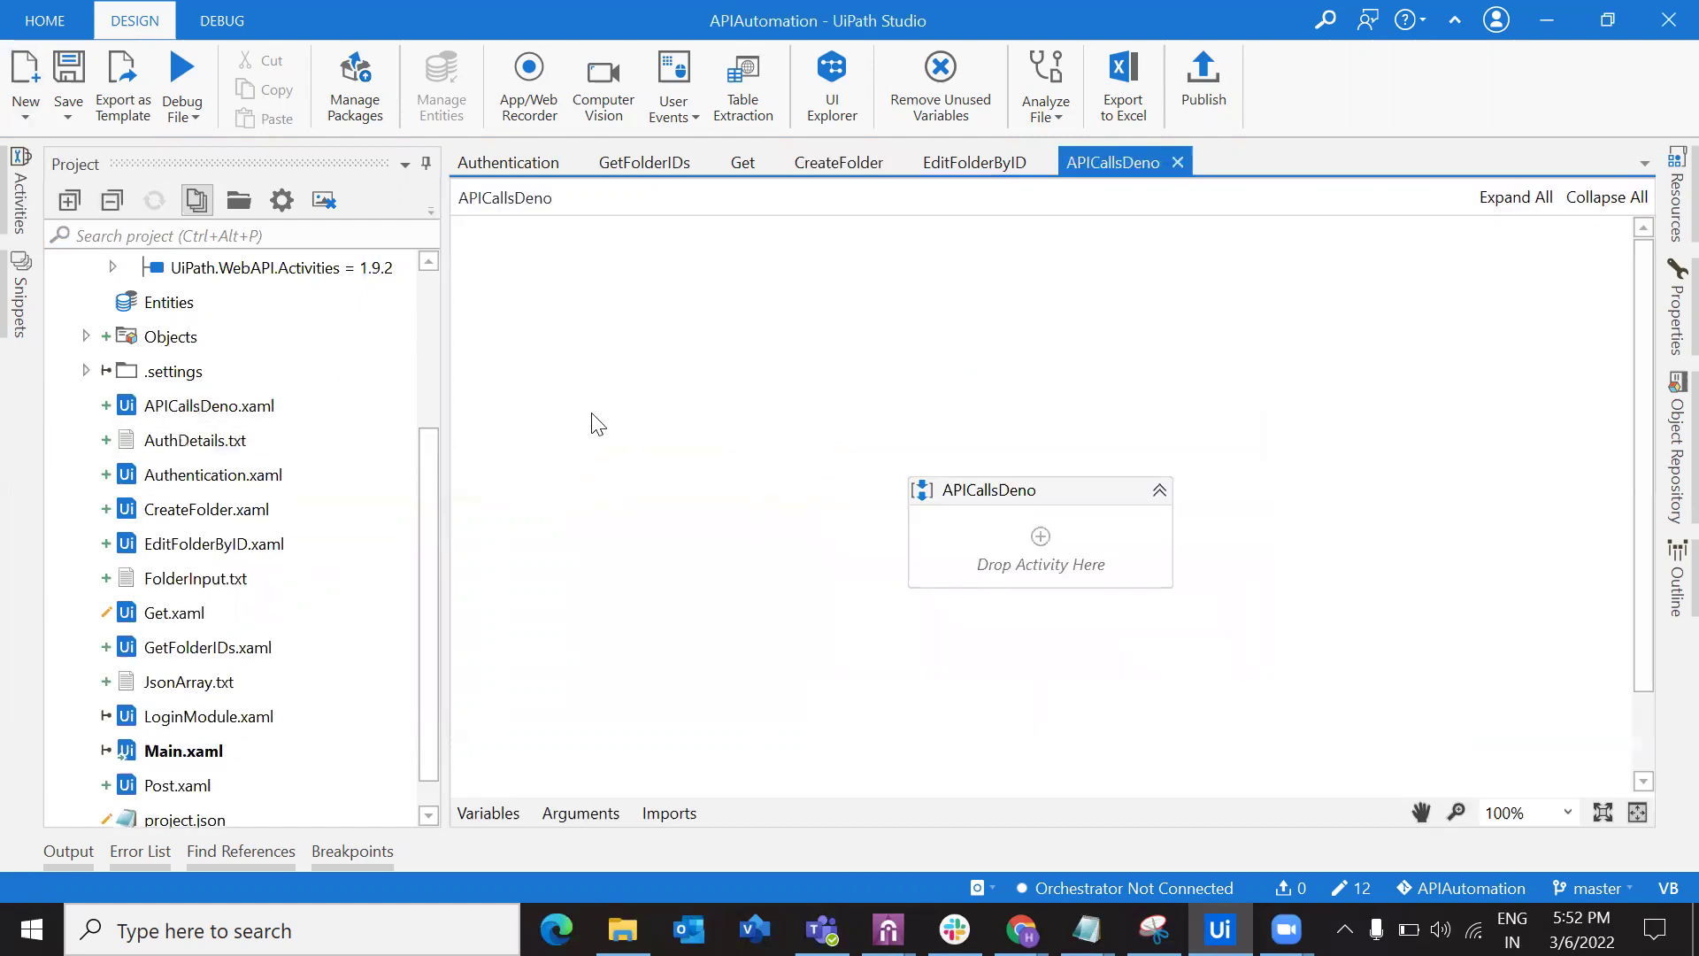
left_click(31, 193)
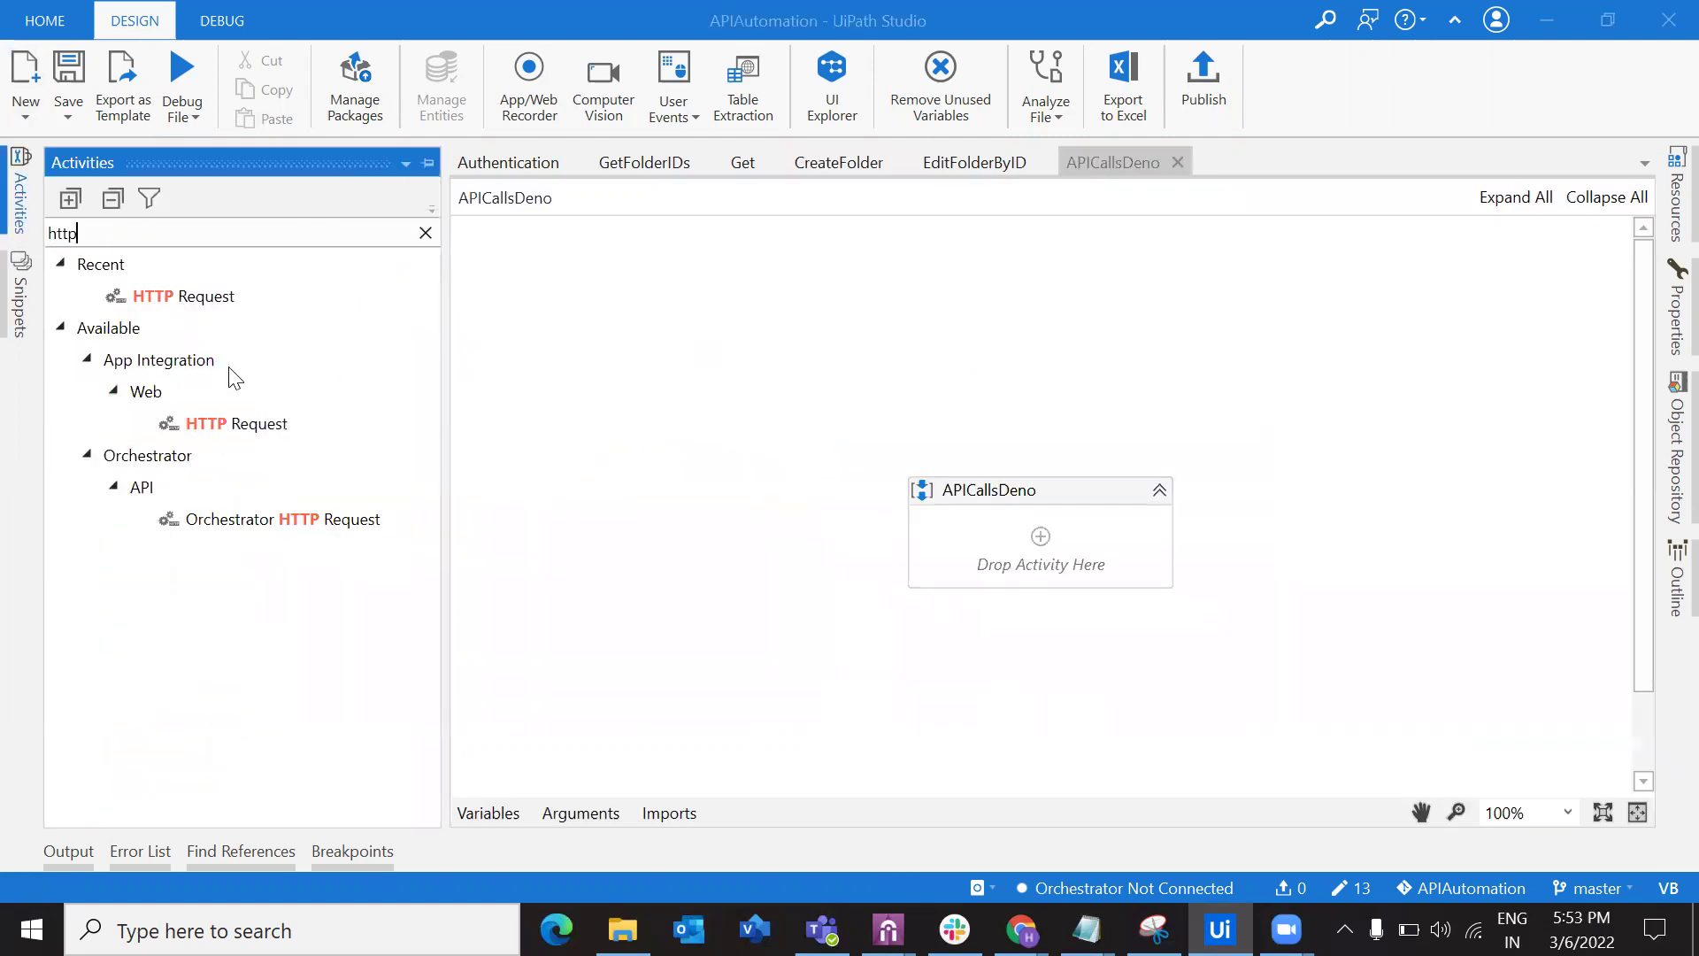
left_click_drag(413, 422, 1044, 550)
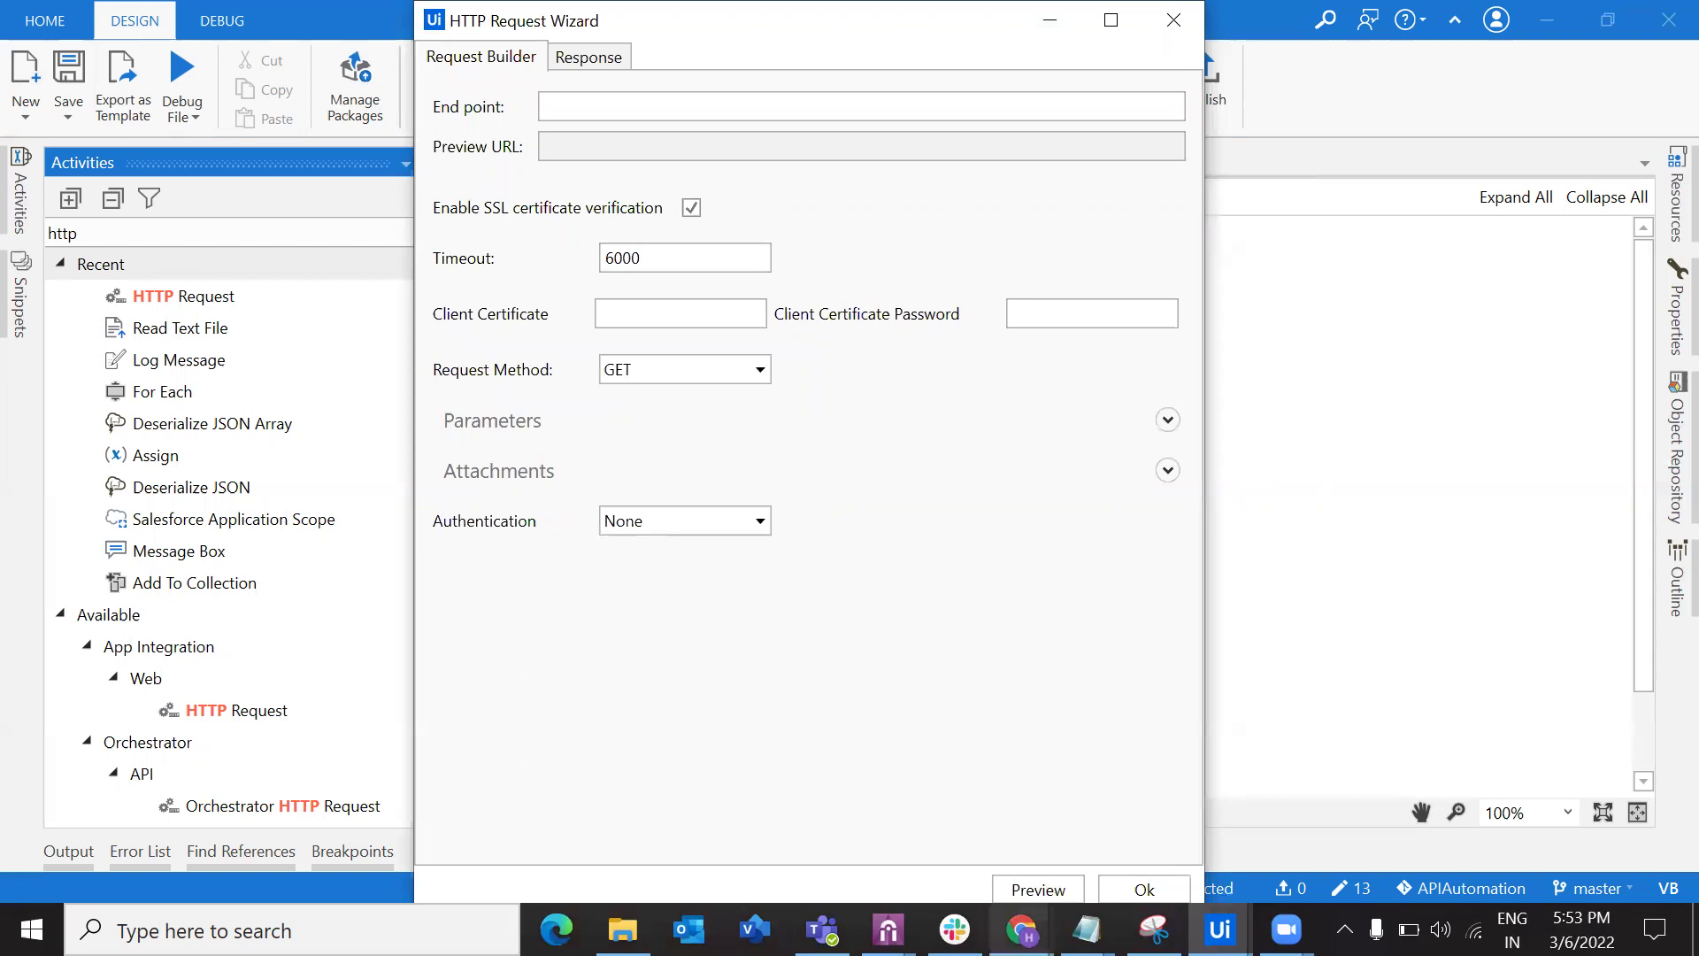
Switch to Reqres in Chrome, open the List Users request /api/users?page=2 and copy its full URL.
left_click(1022, 929)
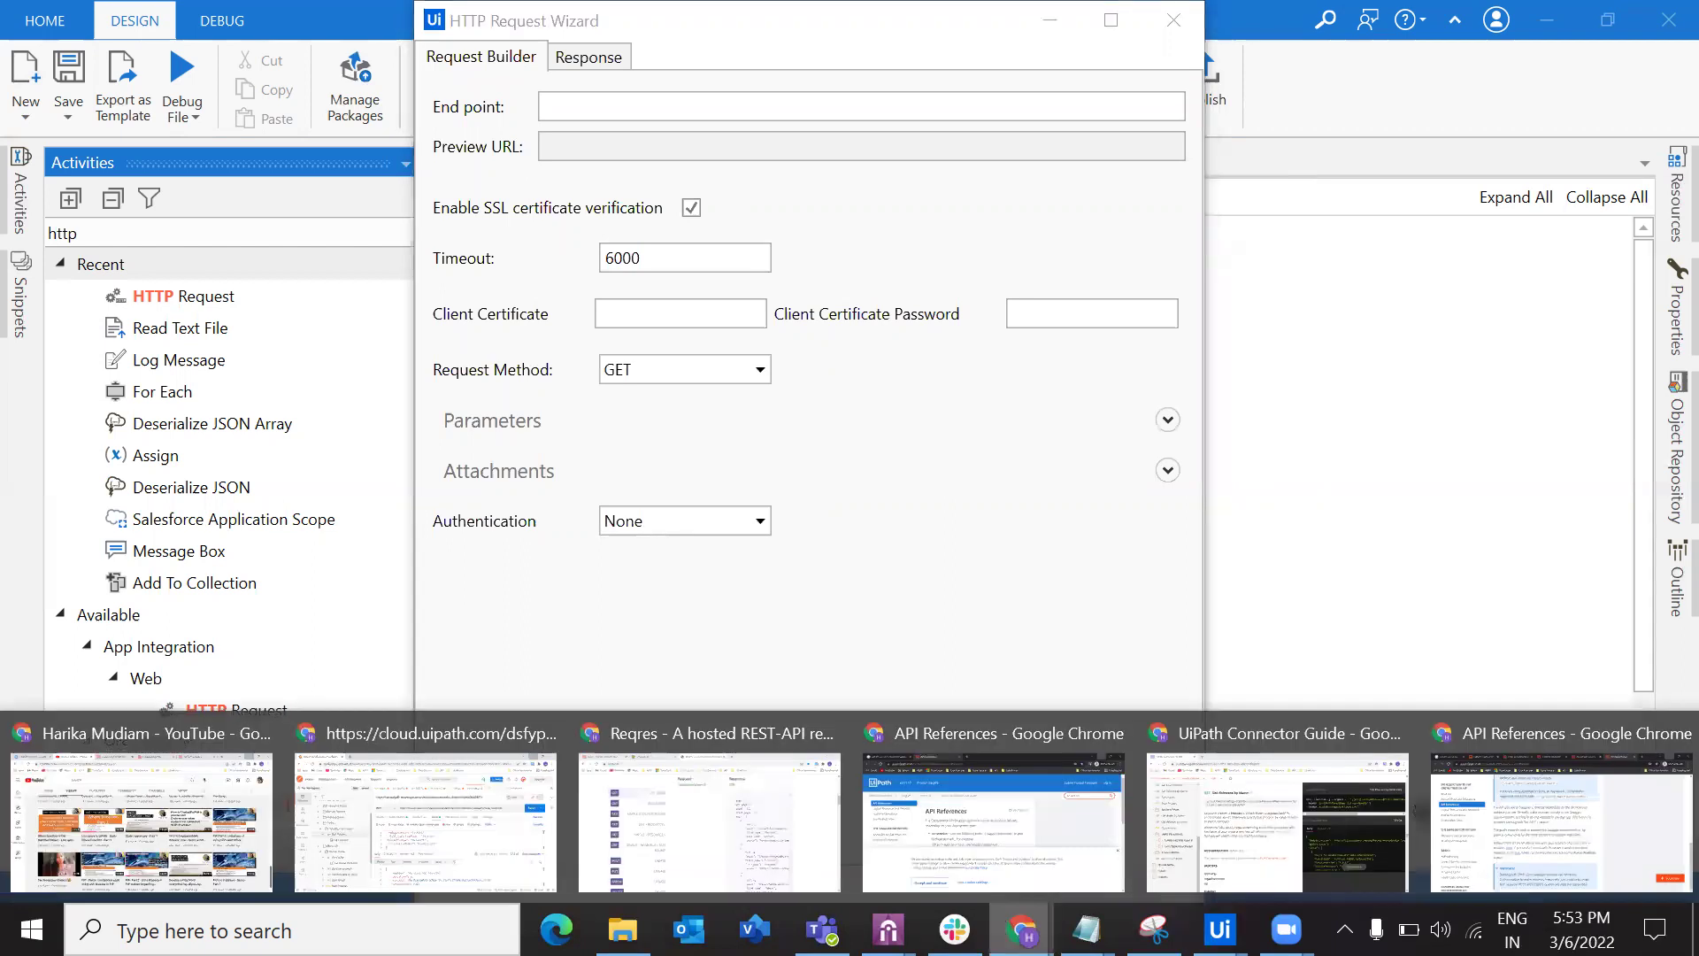
left_click(749, 826)
scroll(371, 356, "up", 3)
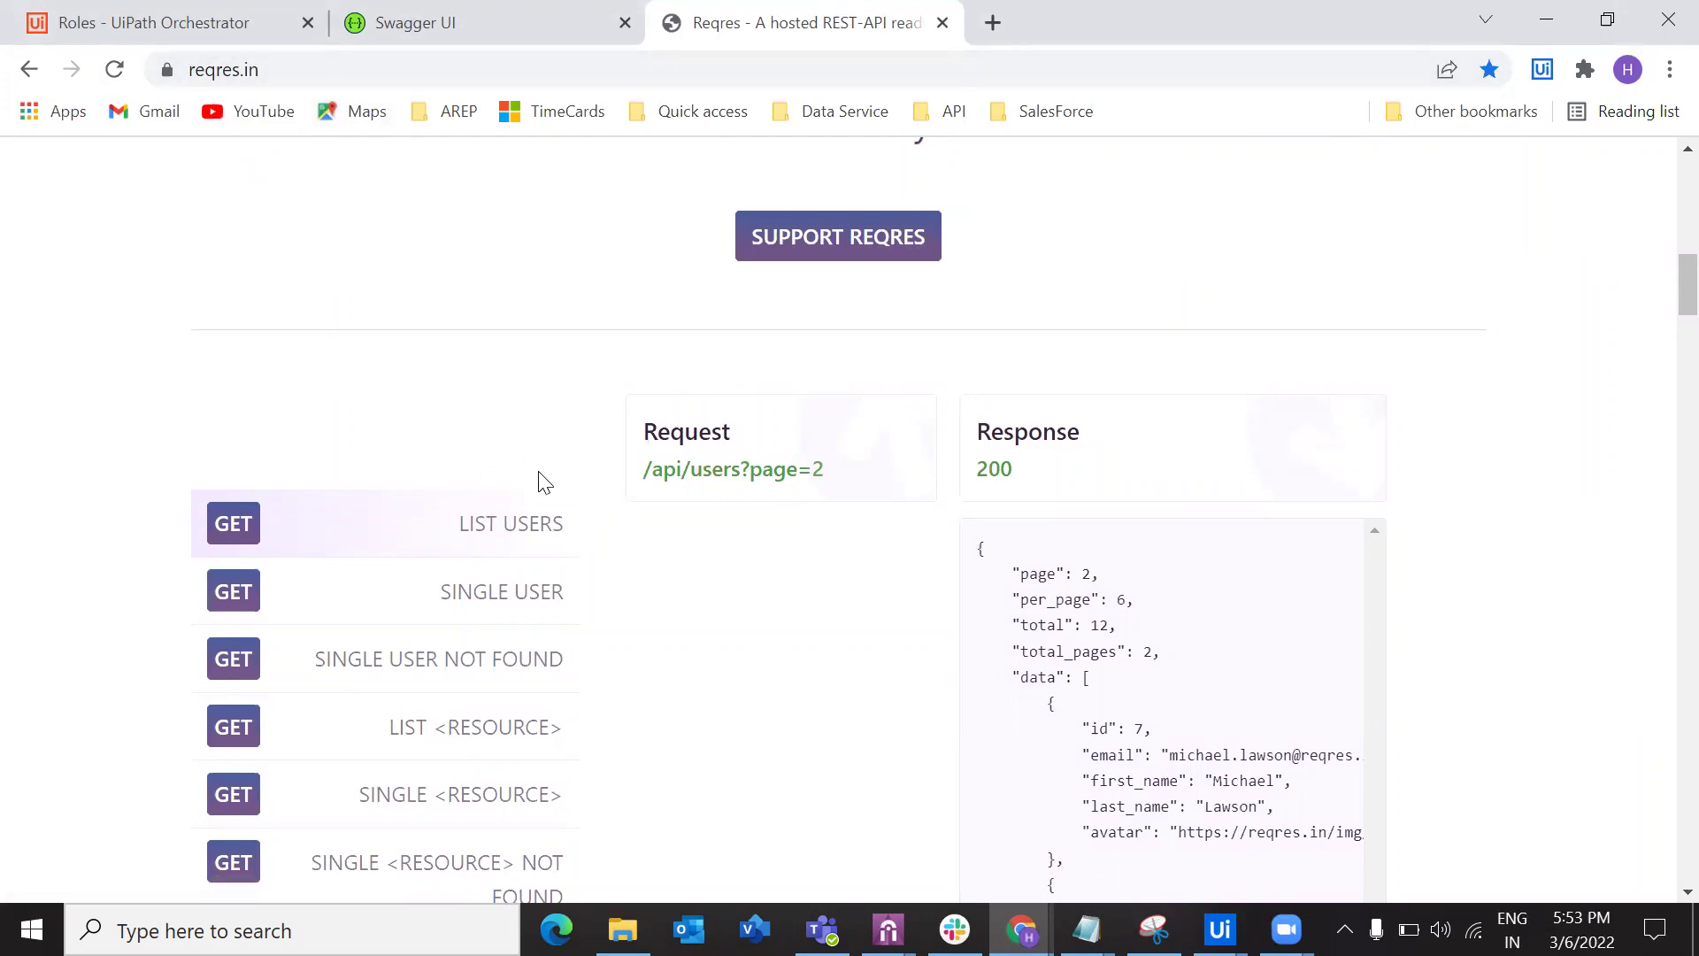
scroll(543, 482, "down", 2)
scroll(190, 391, "down", 5)
scroll(189, 391, "down", 5)
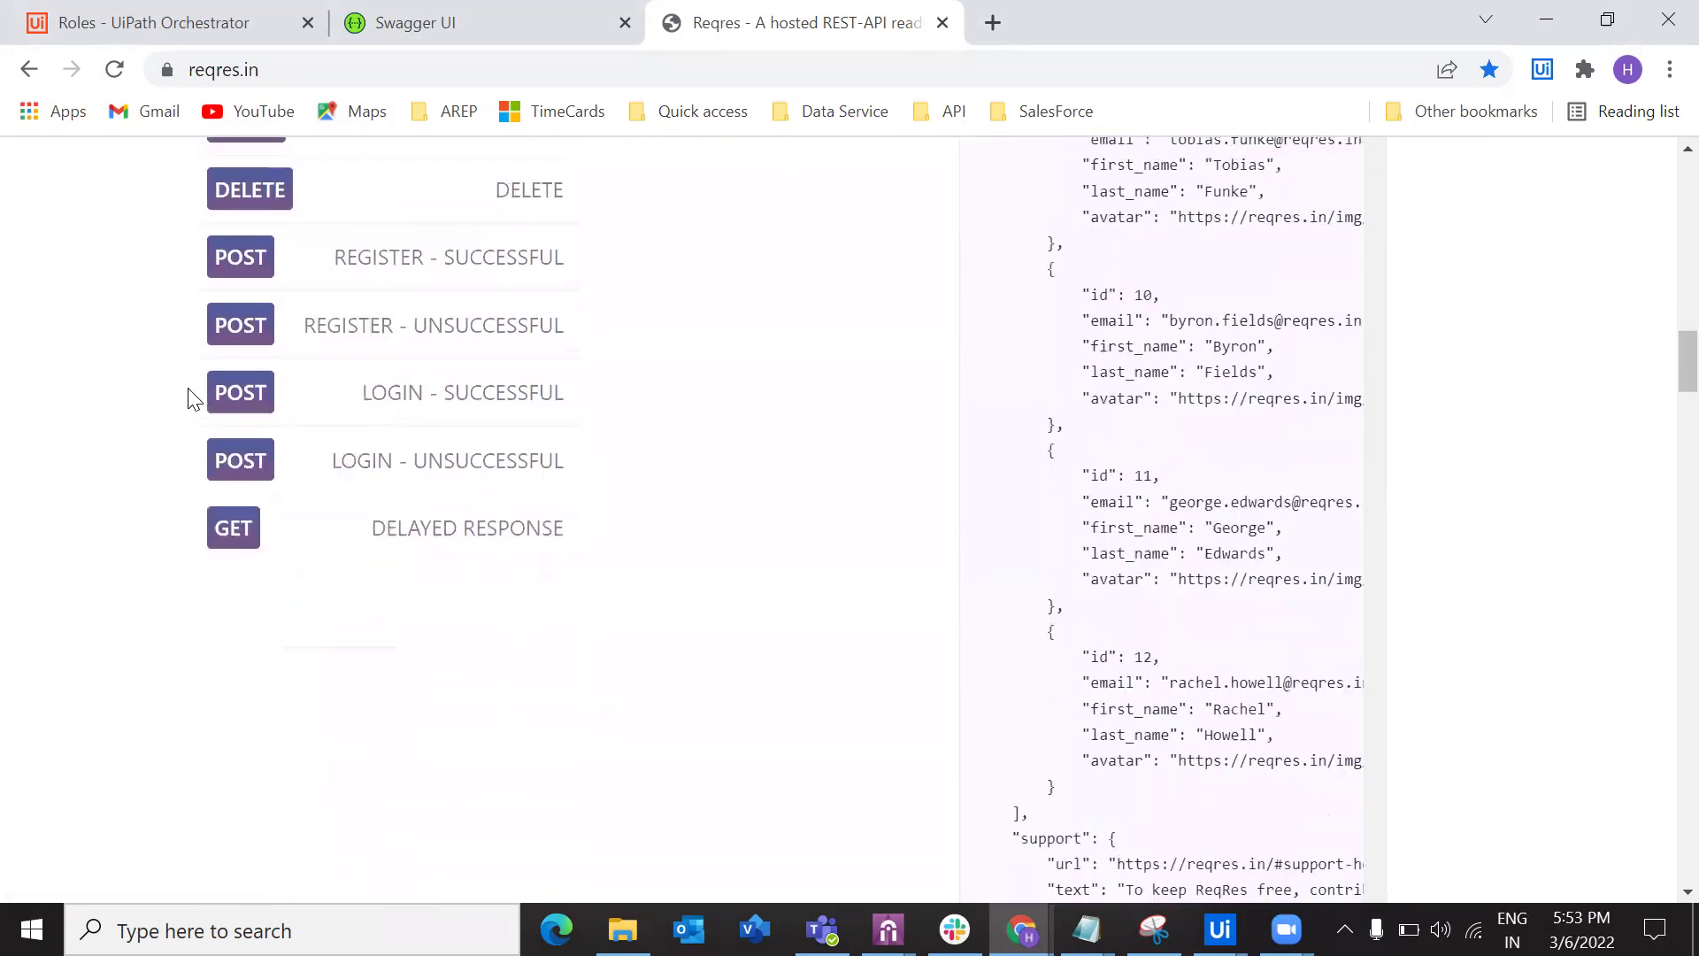
scroll(492, 395, "up", 10)
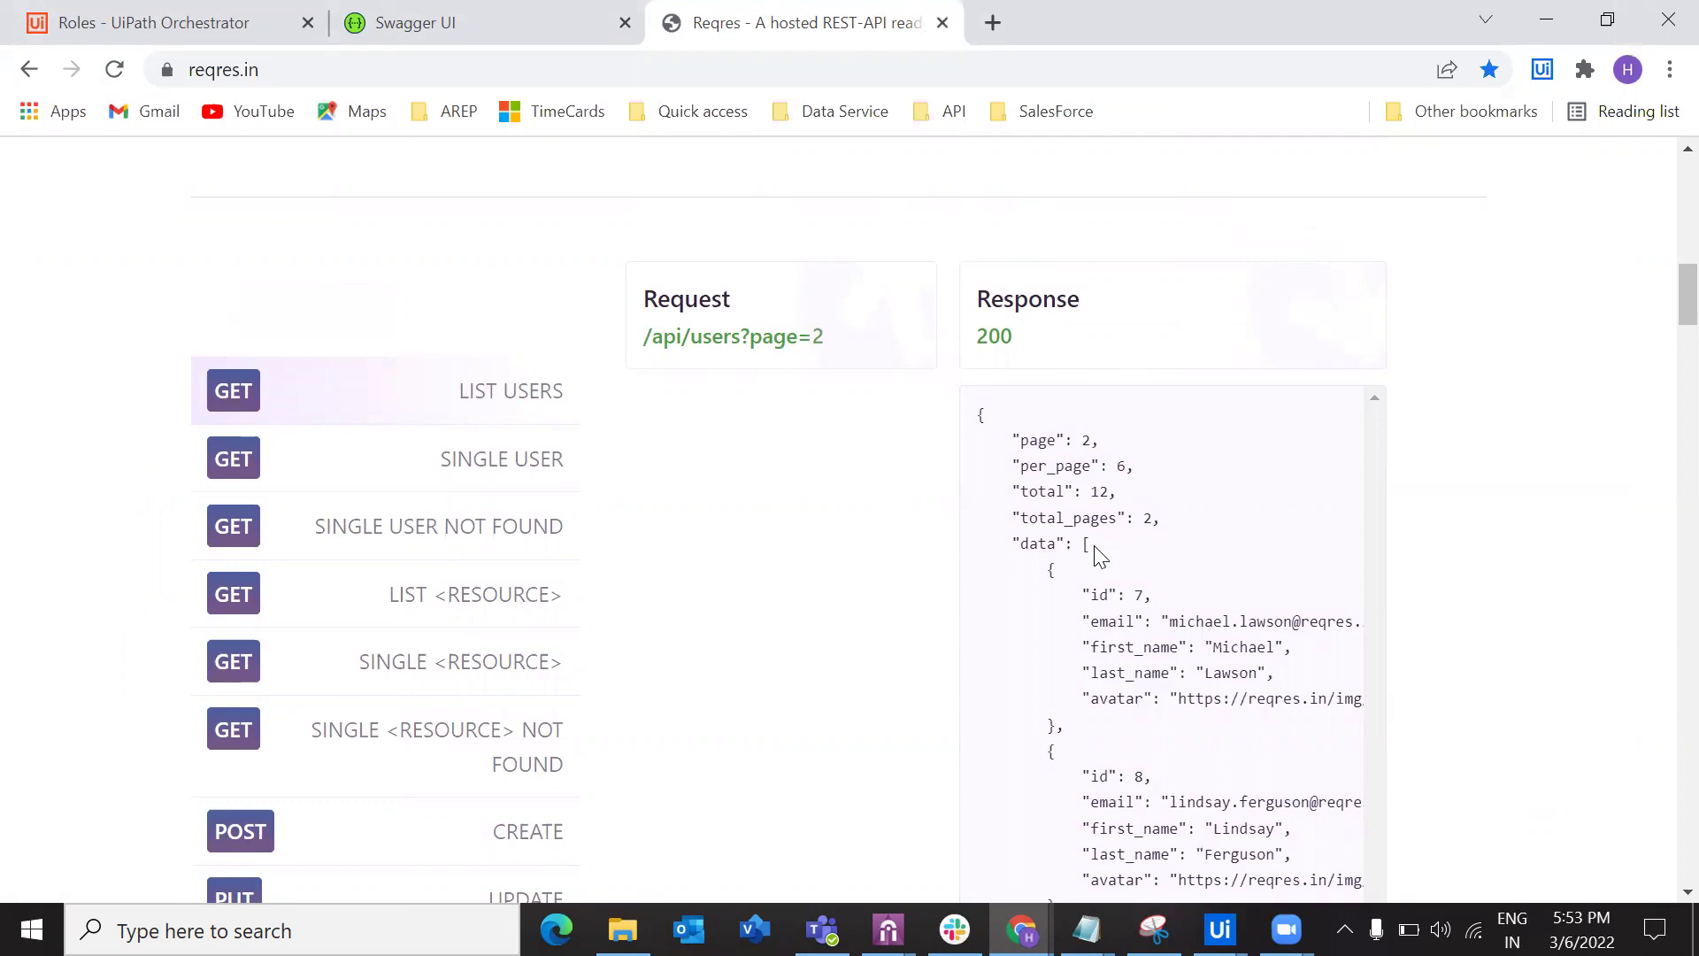
left_click(768, 341)
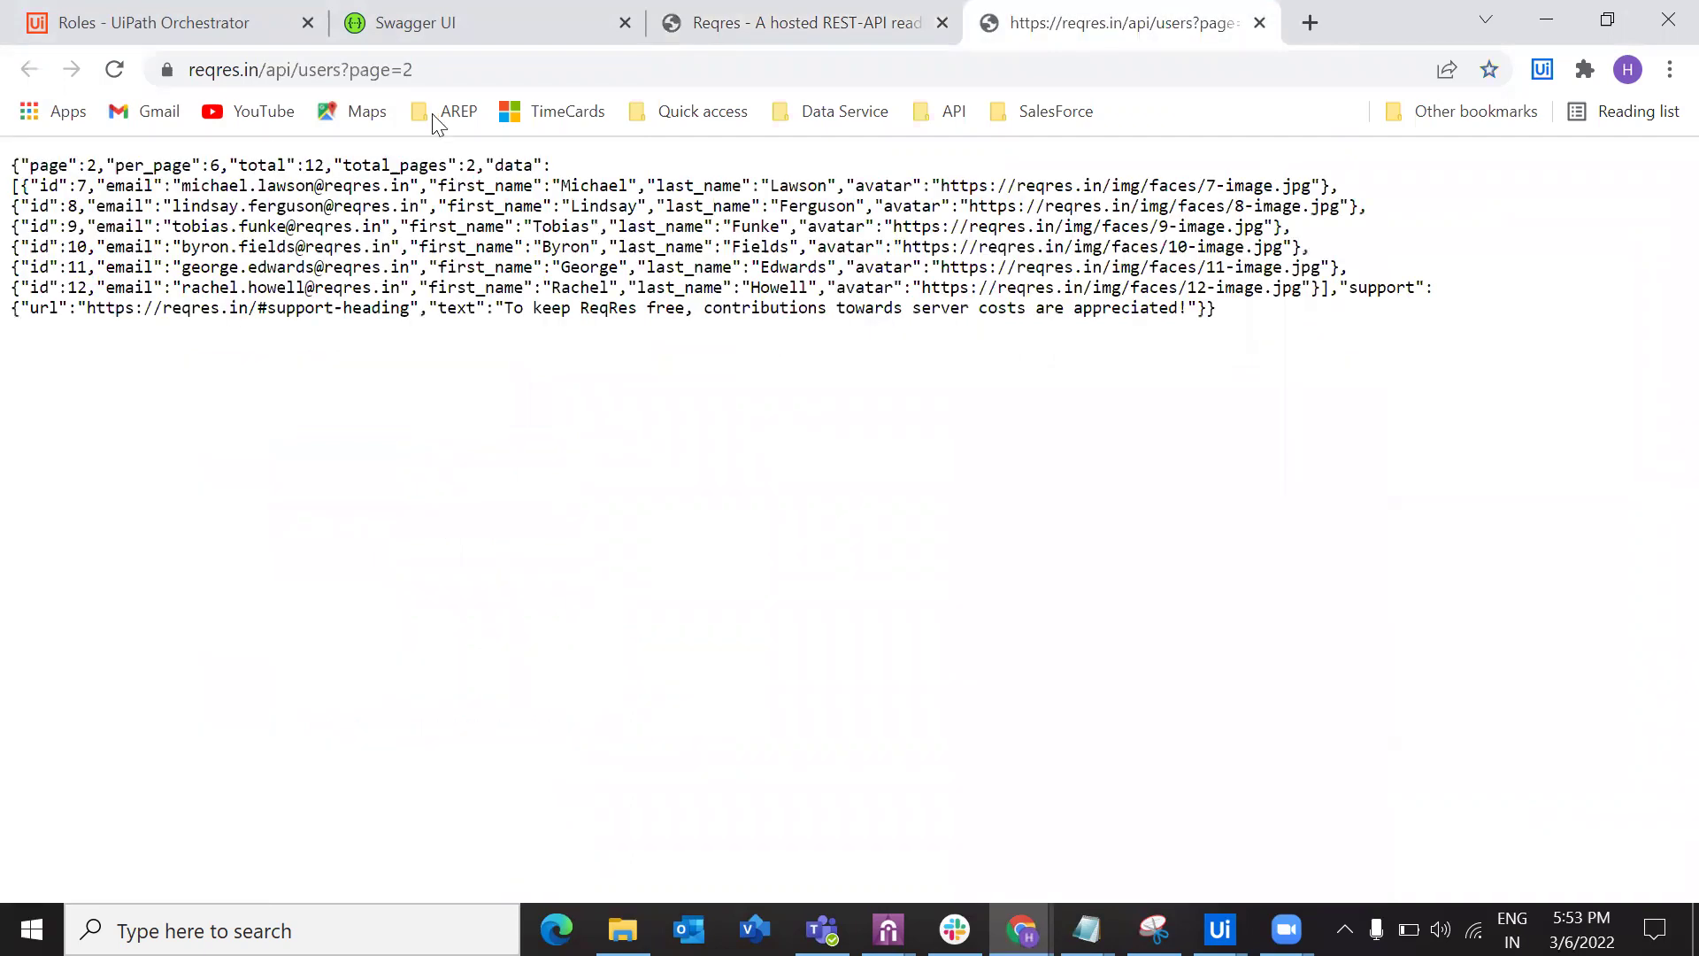
left_click(448, 69)
key("ctrl+c")
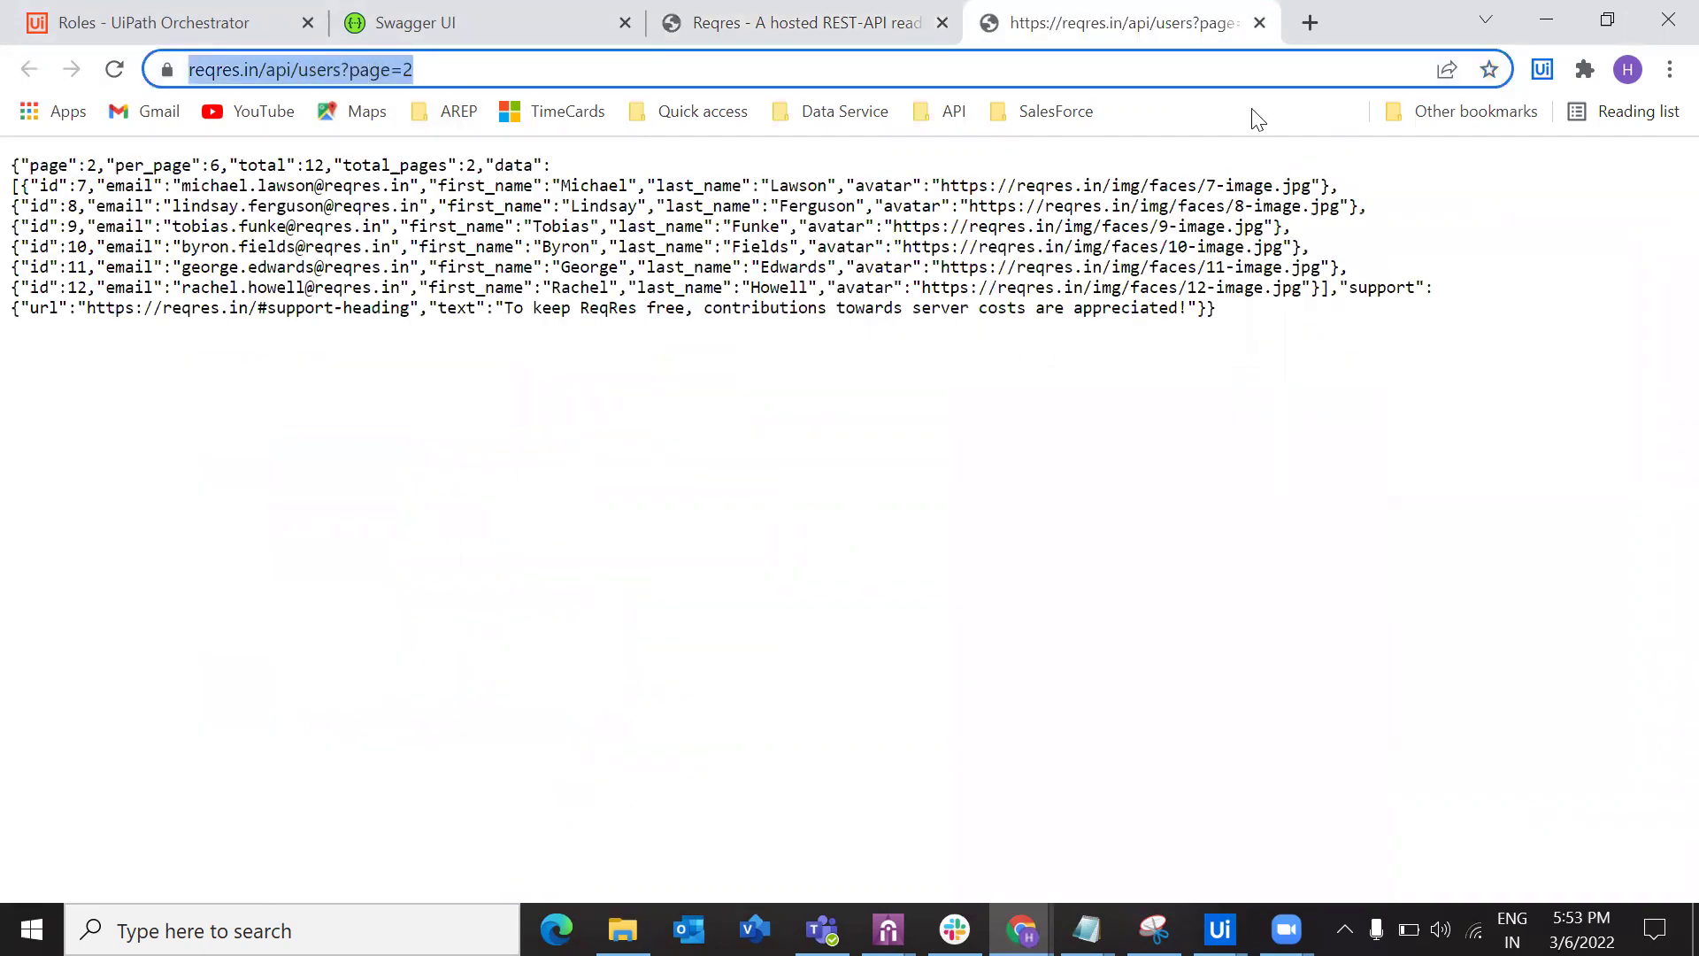
left_click(1220, 930)
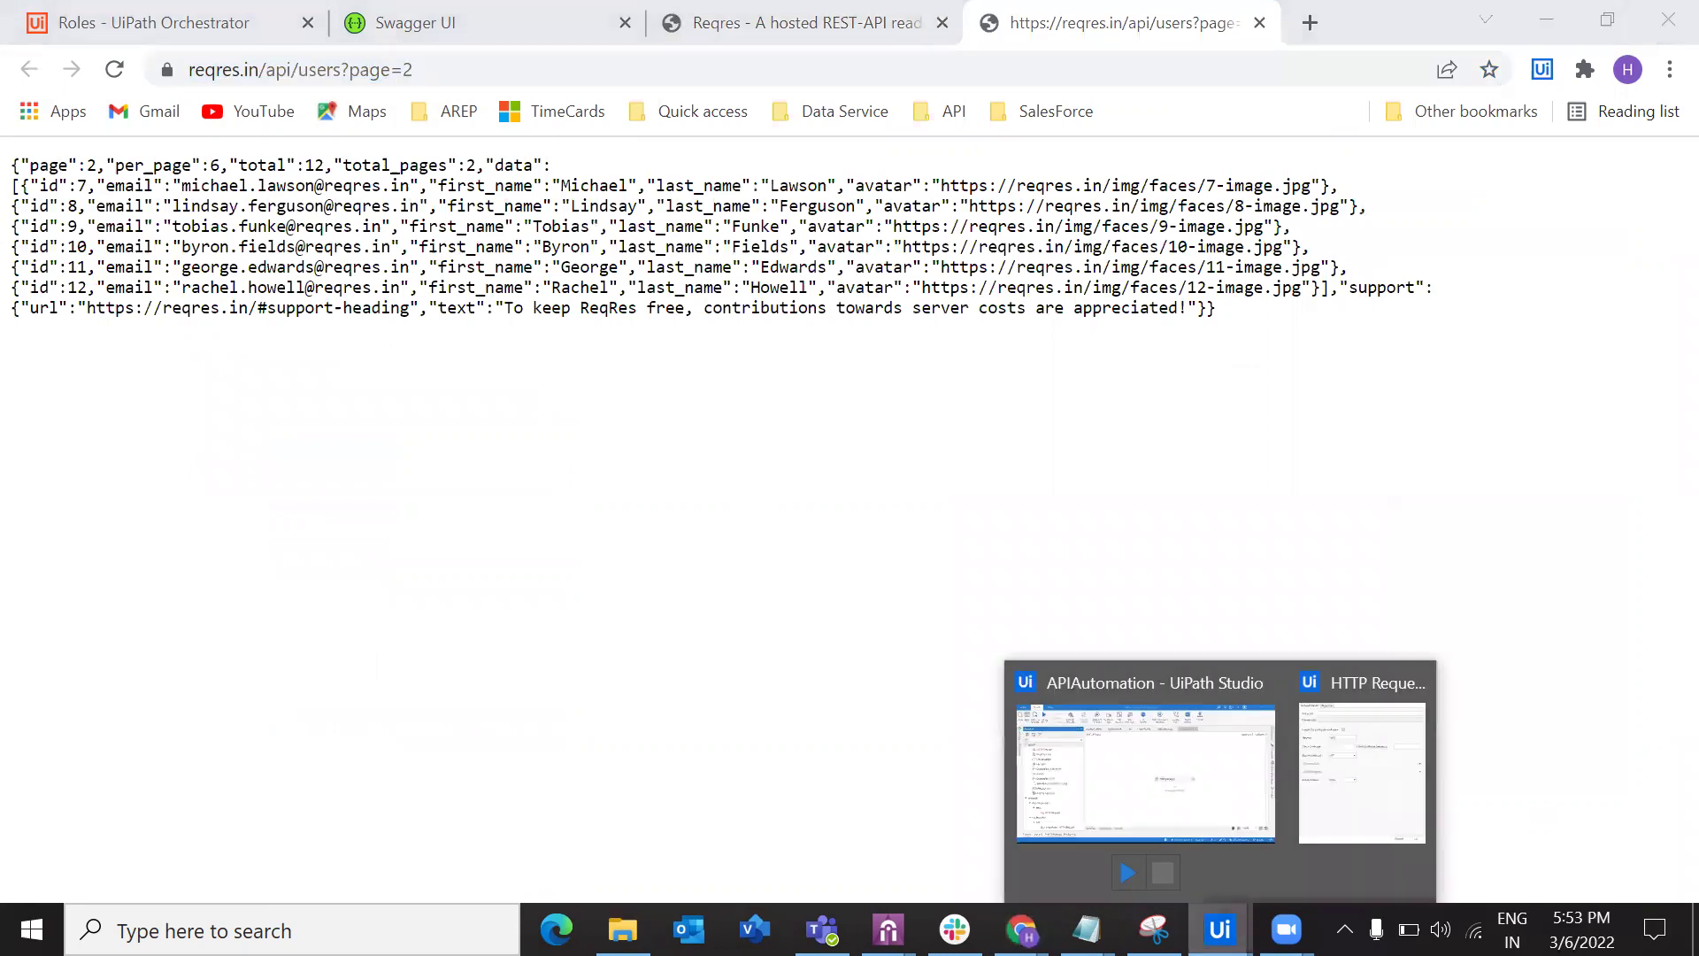
left_click(1360, 777)
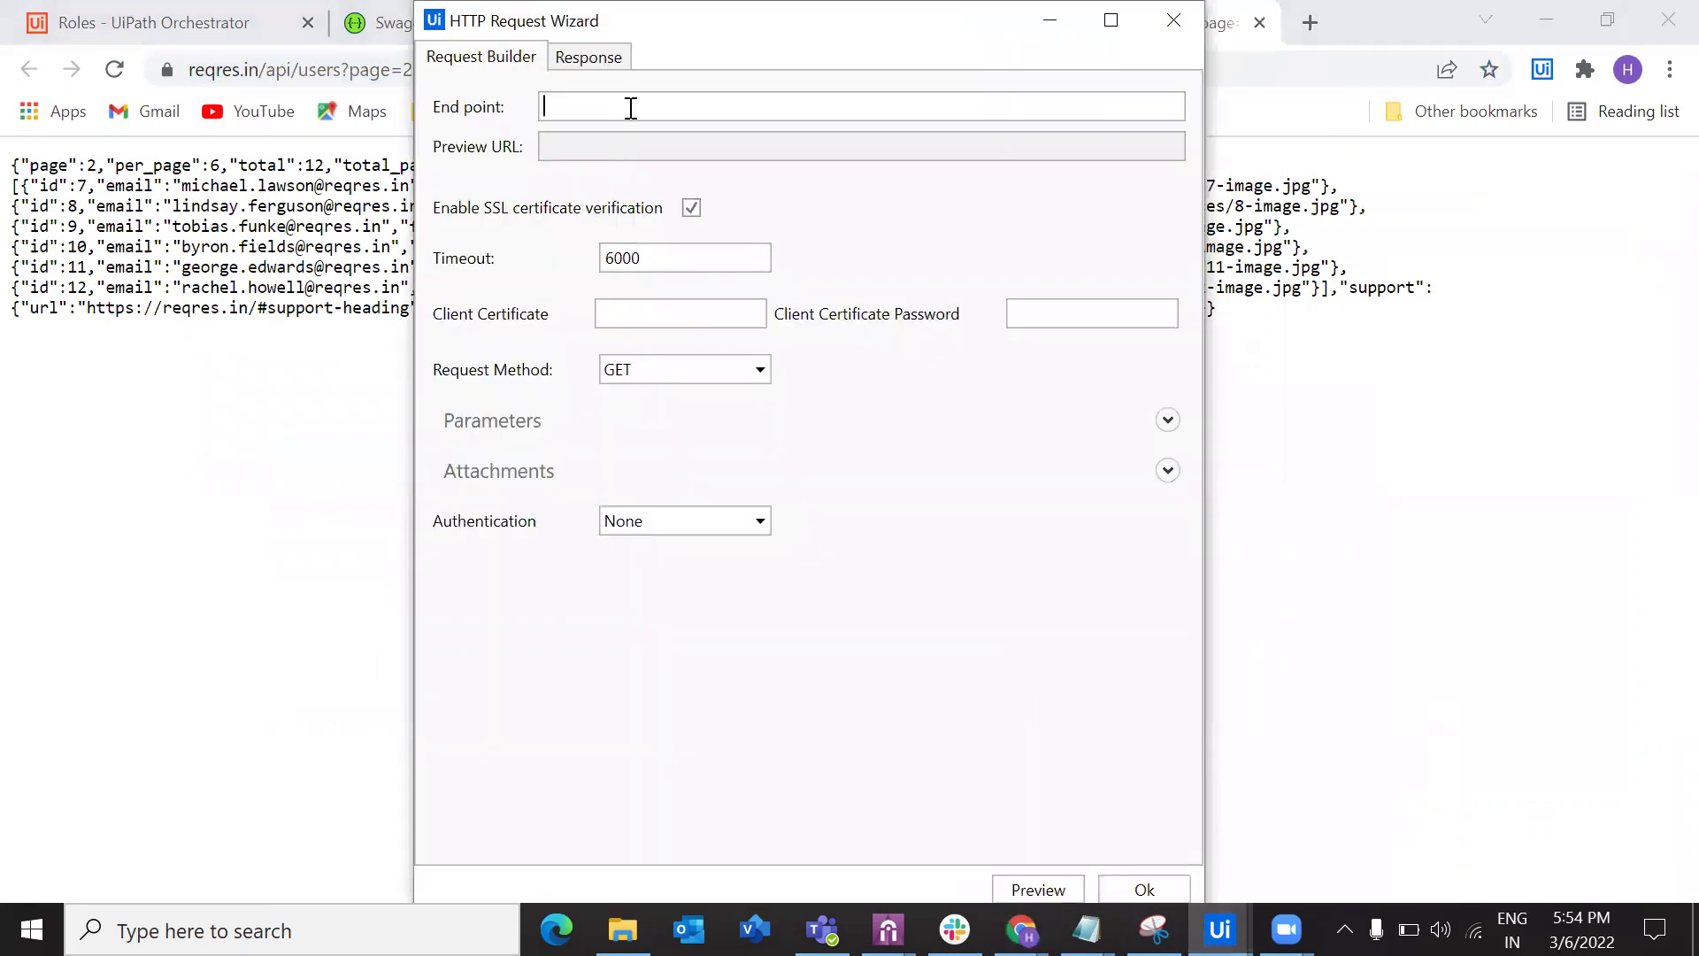
key("ctrl+v")
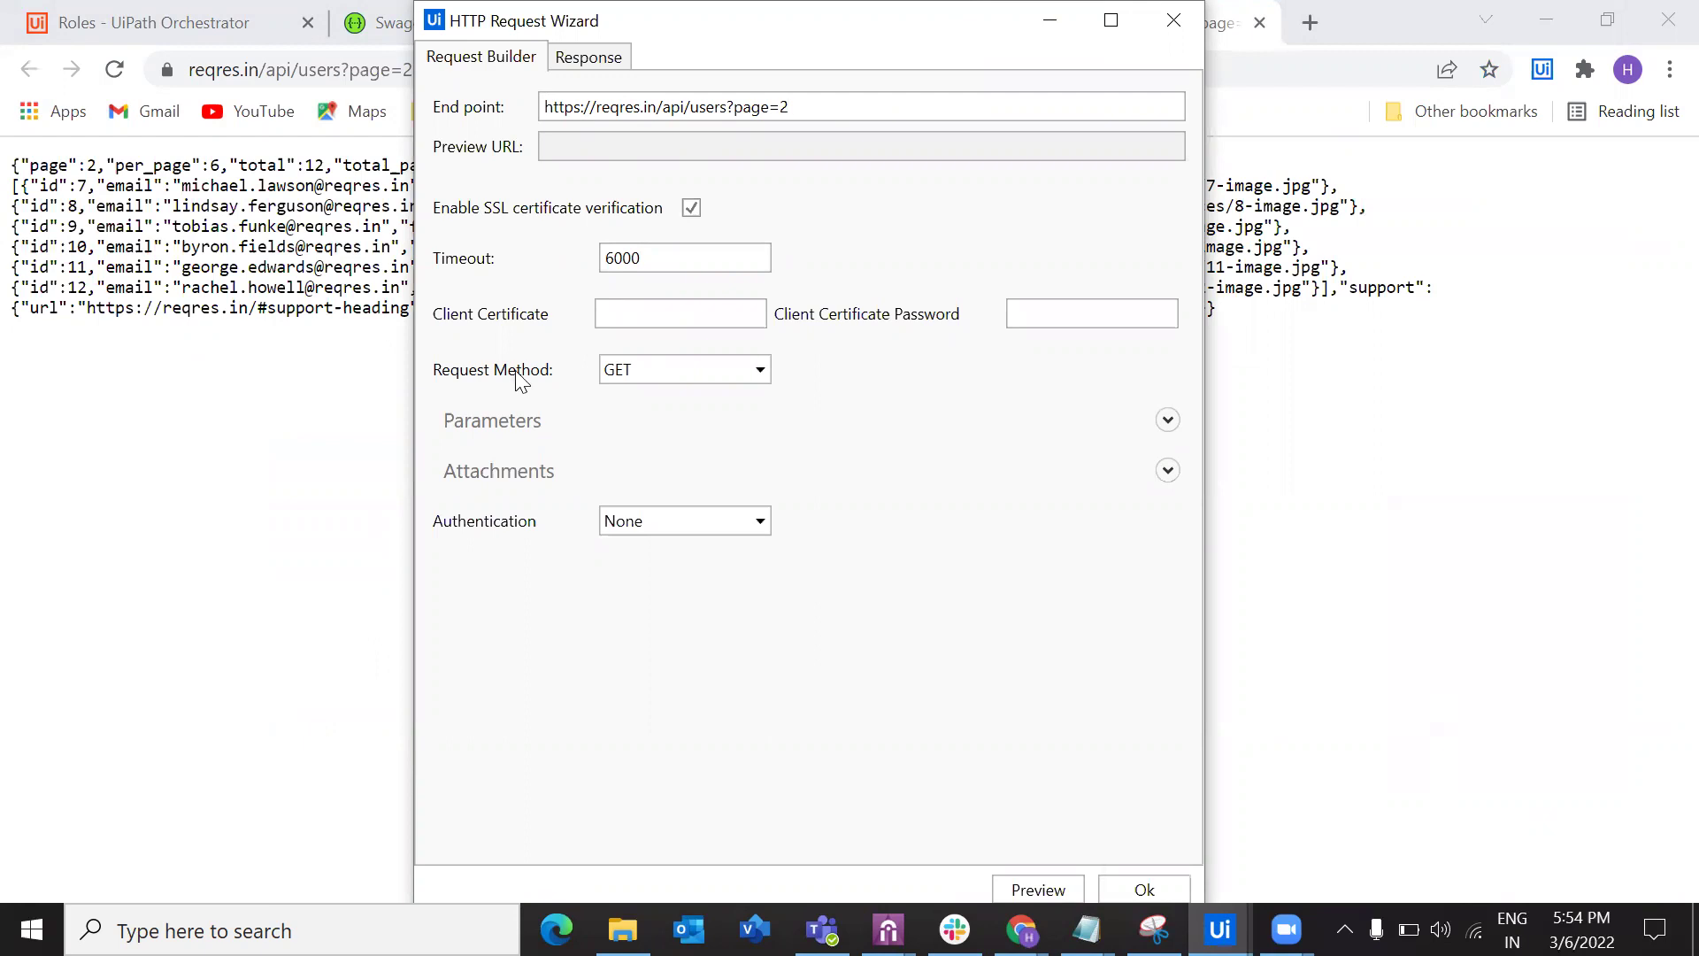
Review the available request methods and check which method Reqres lists for the List Users request.
left_click(630, 373)
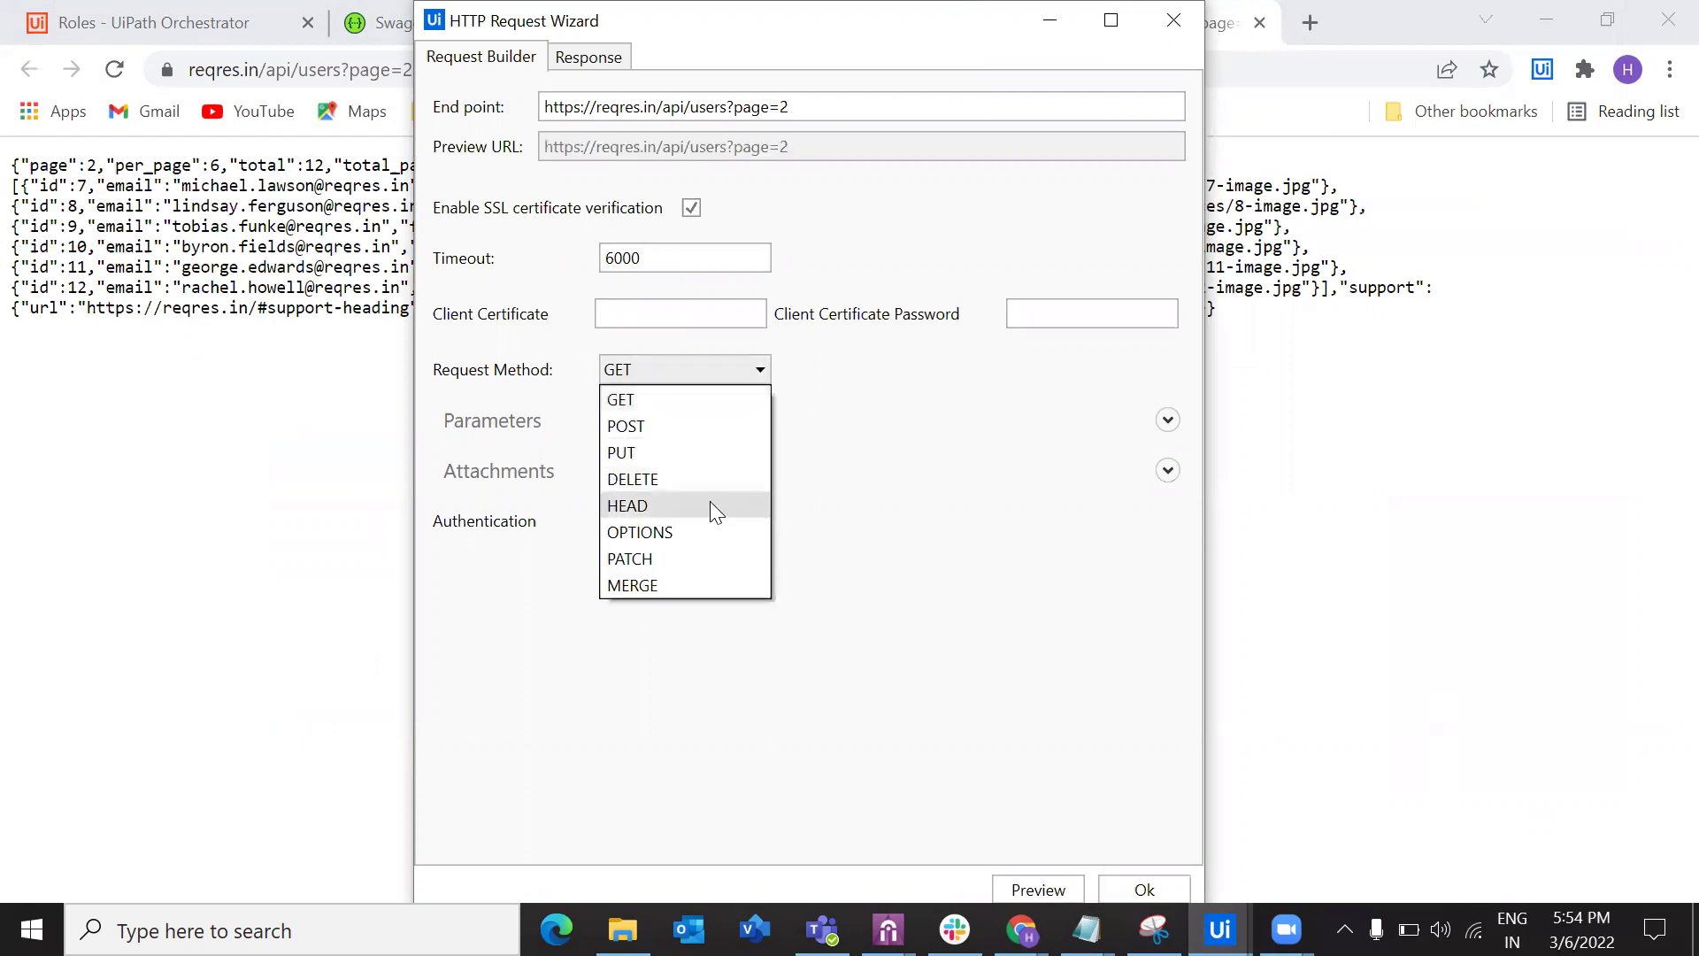
left_click(827, 626)
left_click(185, 487)
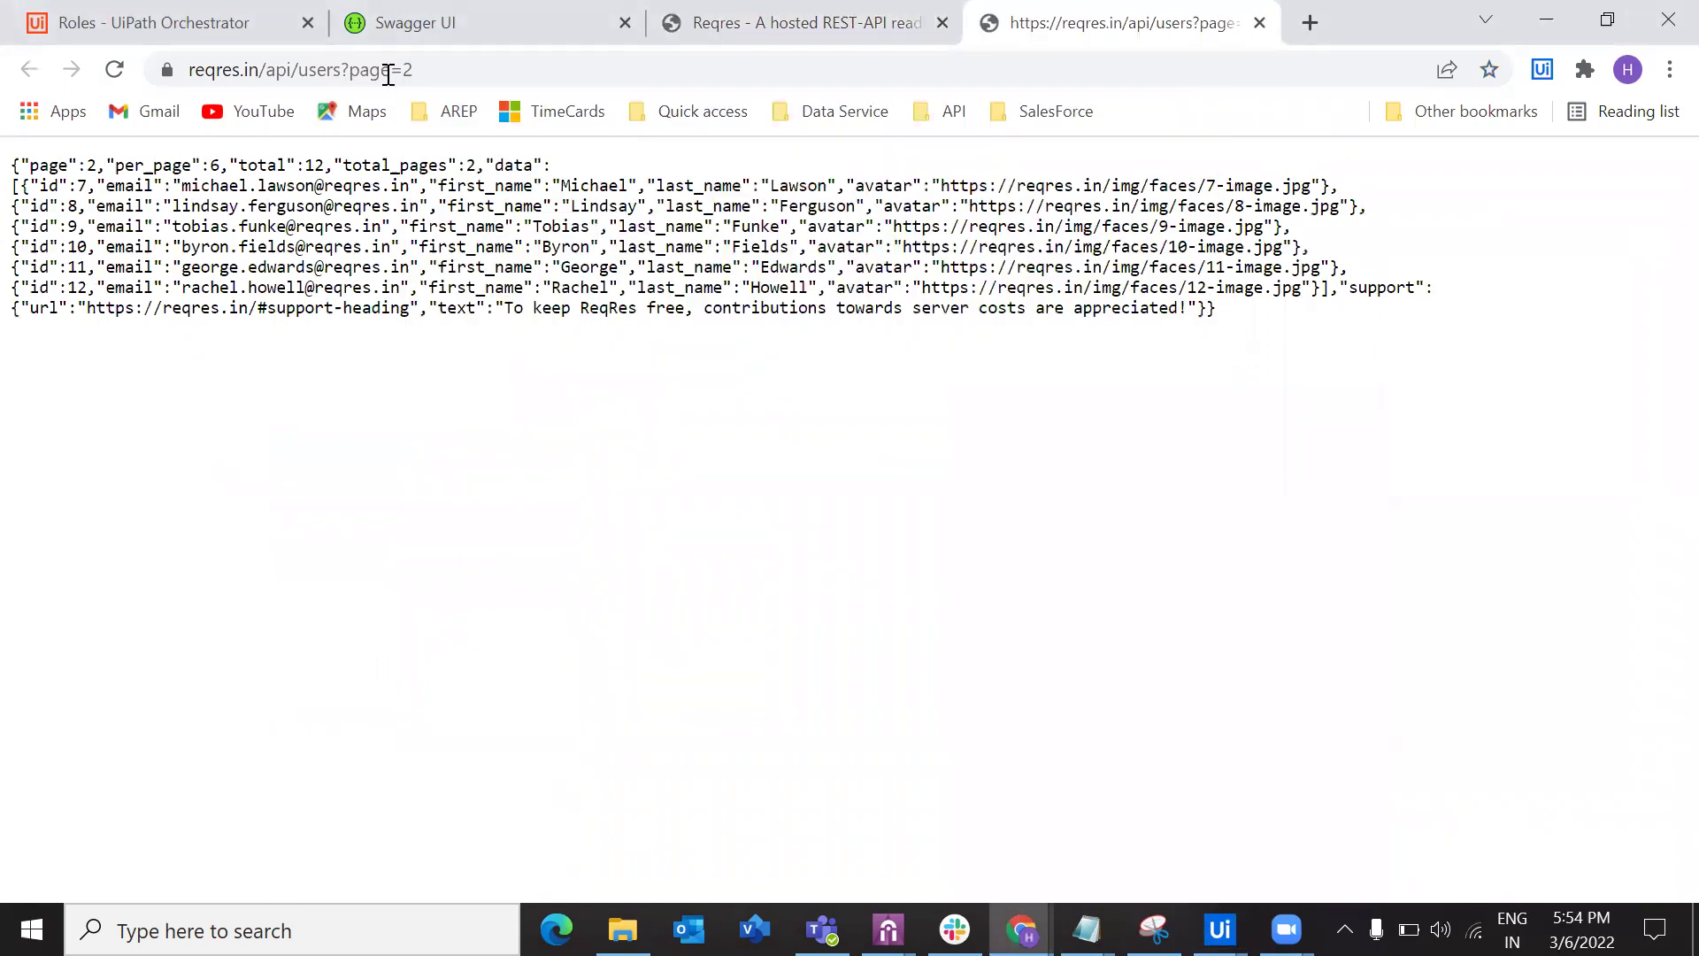
left_click(714, 40)
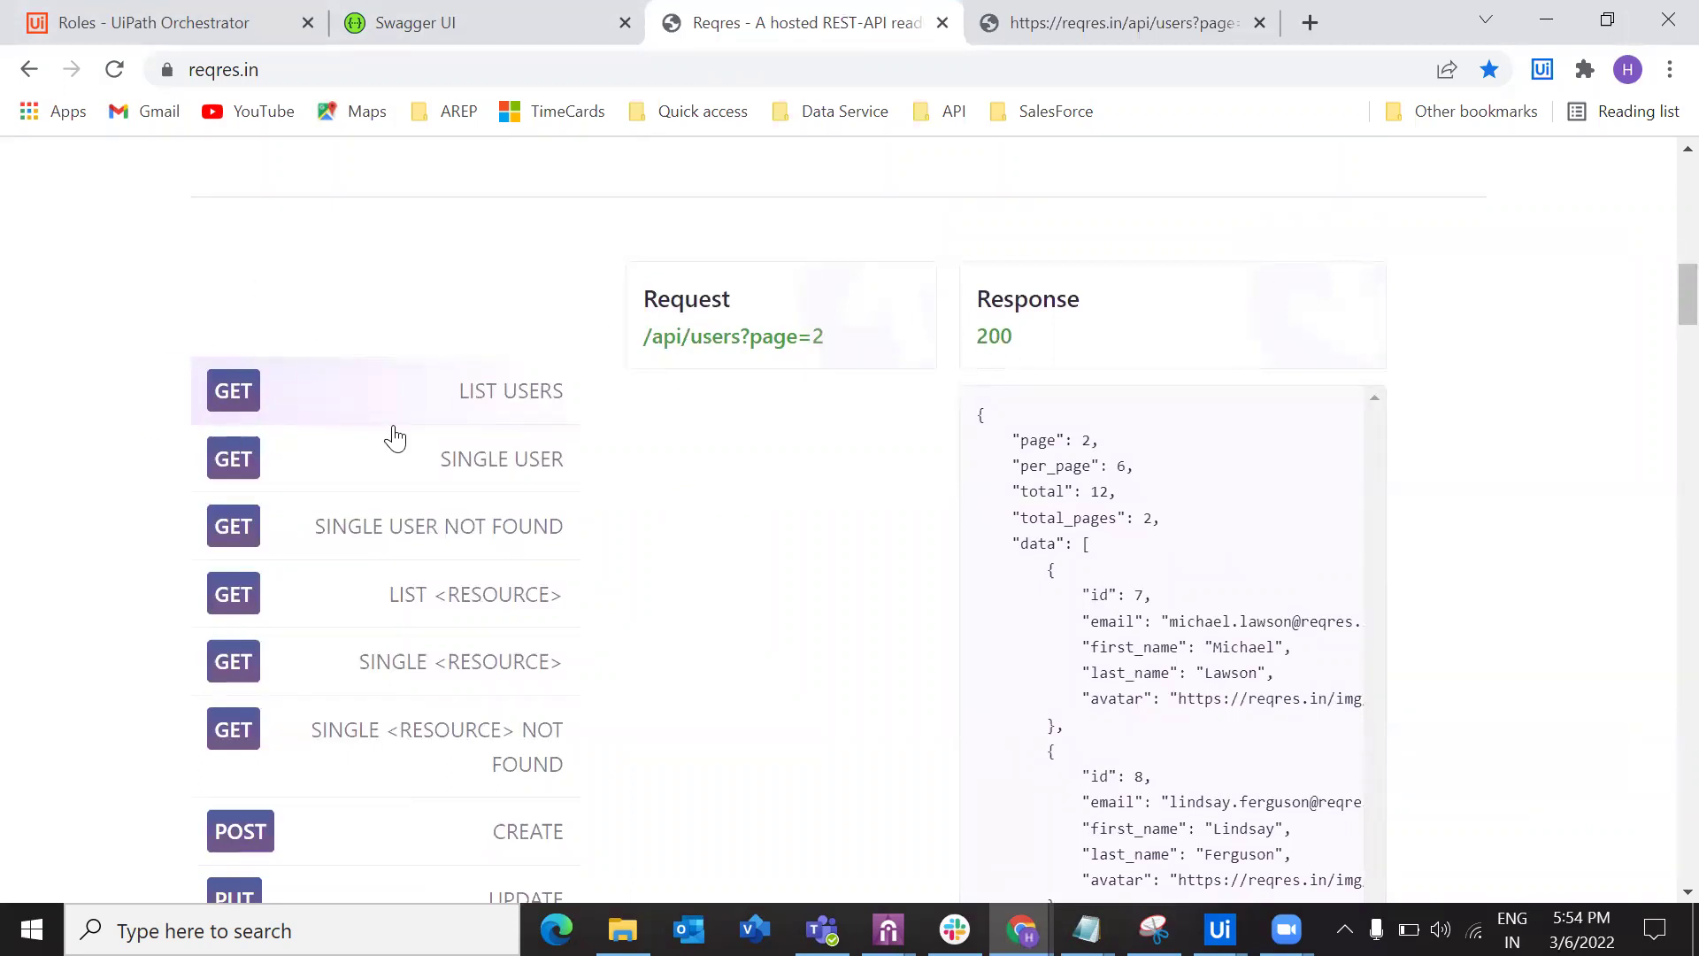
left_click(1549, 20)
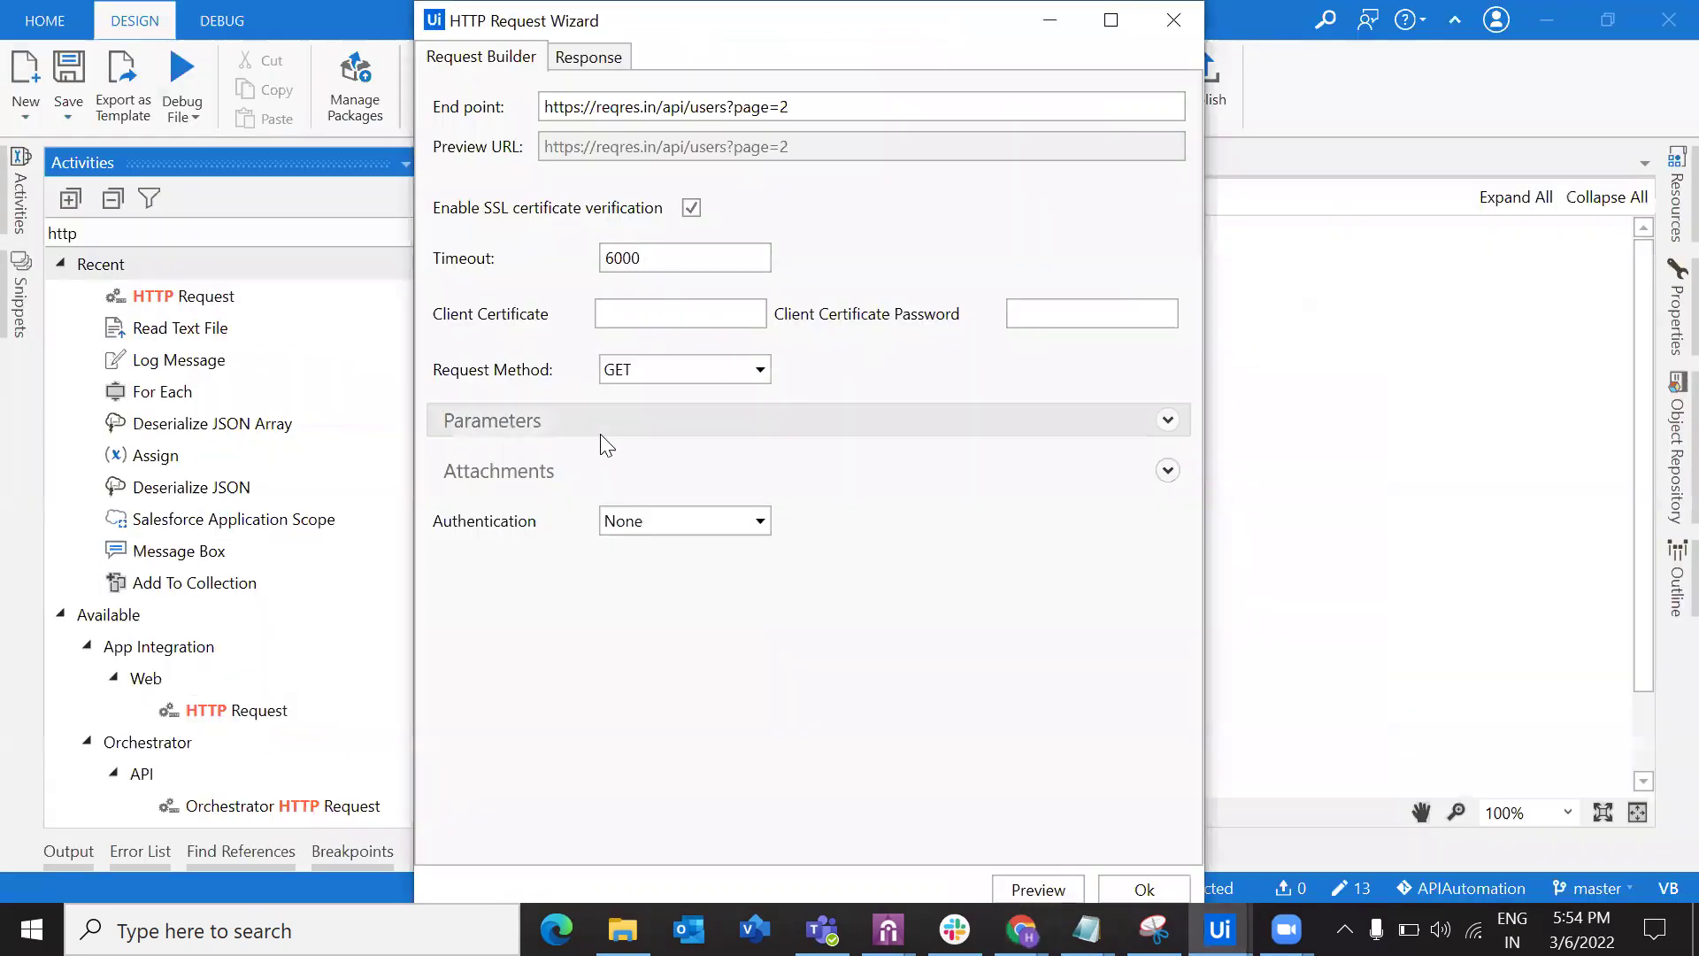
Check the request parameters, preview the response, and examine its status code and JSON body.
left_click(1166, 421)
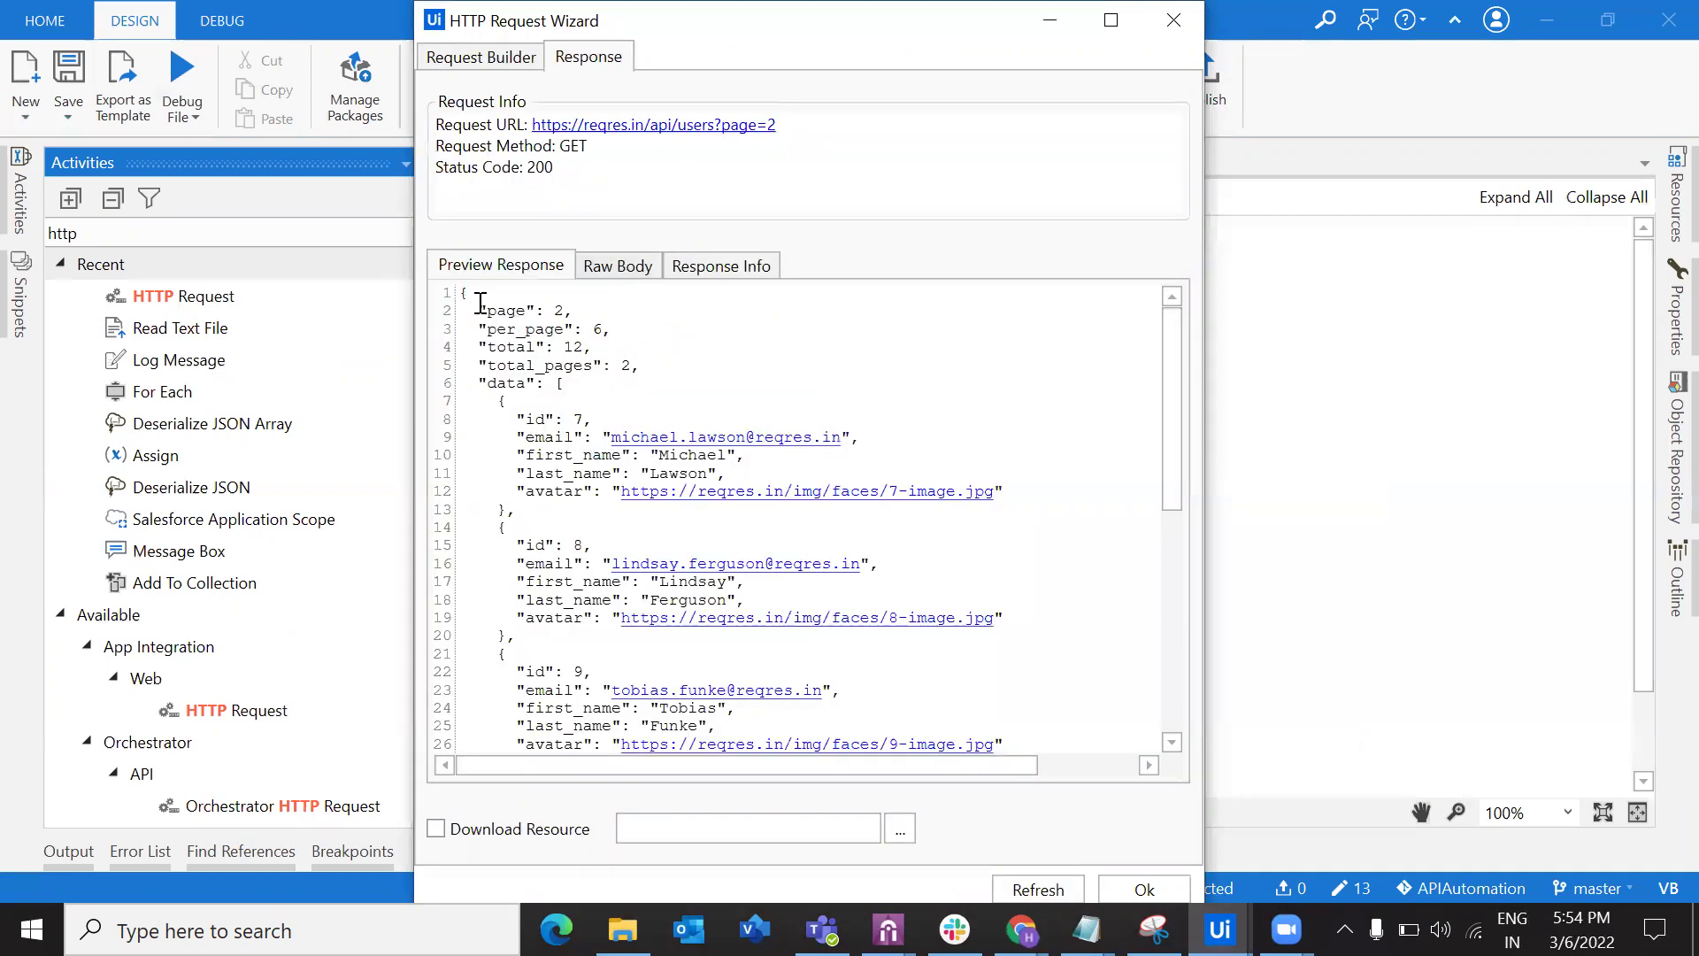
left_click_drag(453, 171, 577, 171)
left_click(577, 171)
left_click_drag(462, 292, 735, 754)
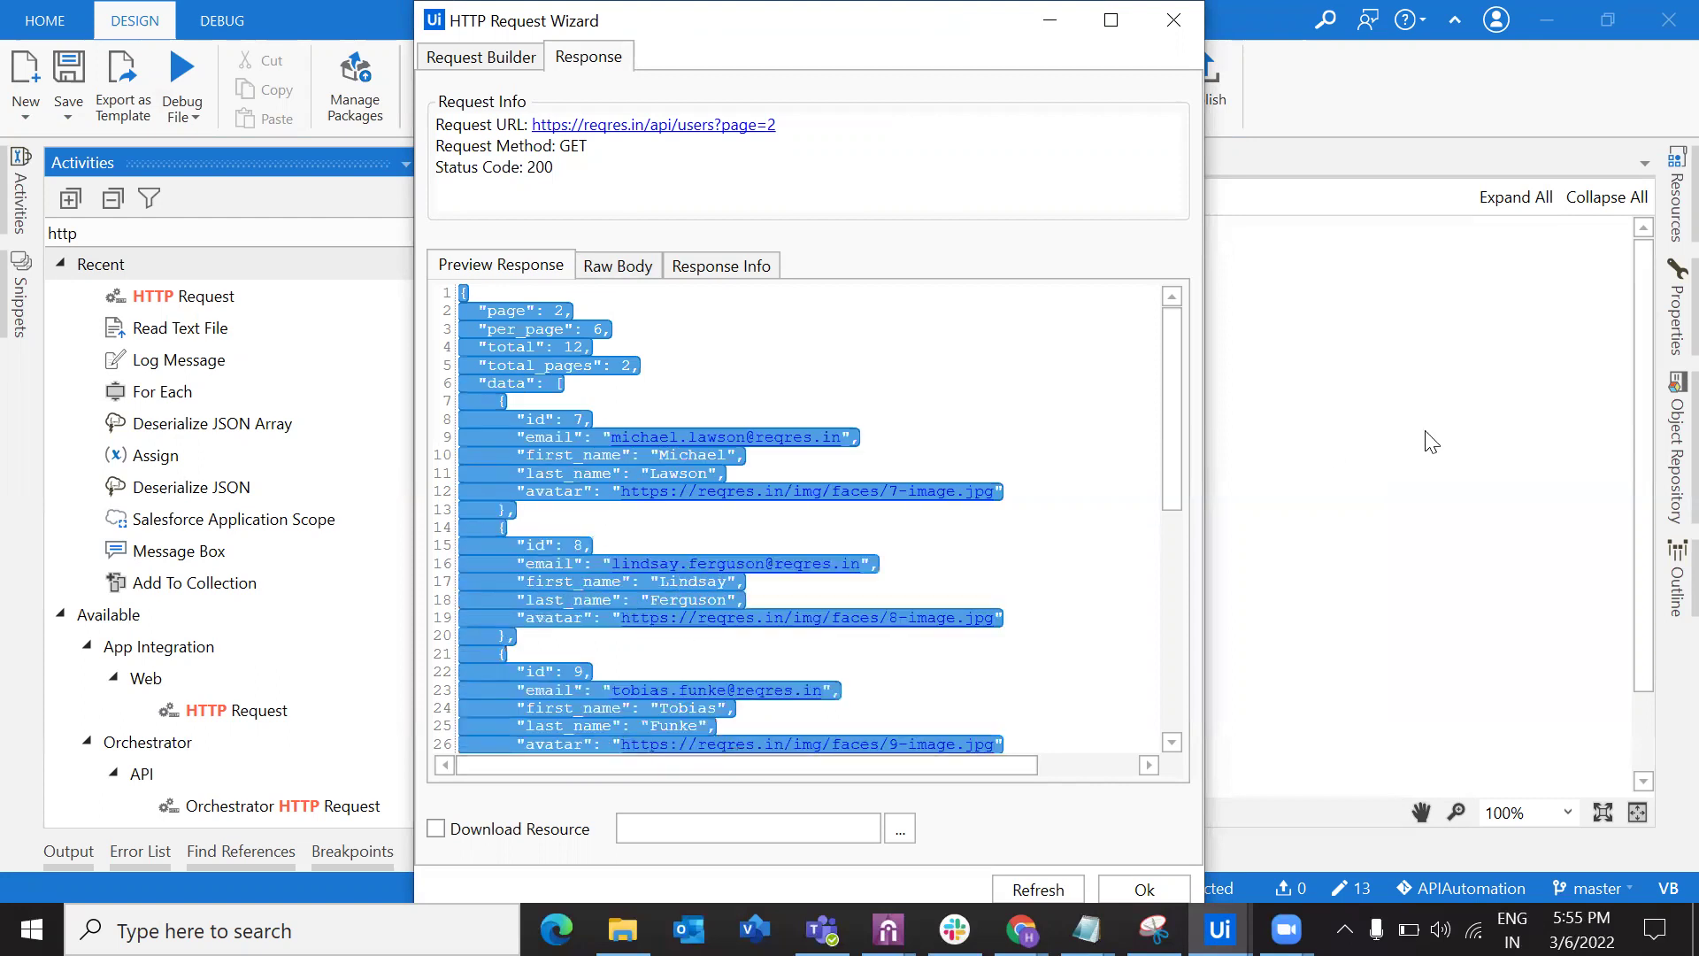
Compare the status code and JSON body that Reqres lists for List Users with the response preview in the HTTP Request Wizard.
left_click(556, 411)
left_click(1022, 929)
left_click(751, 820)
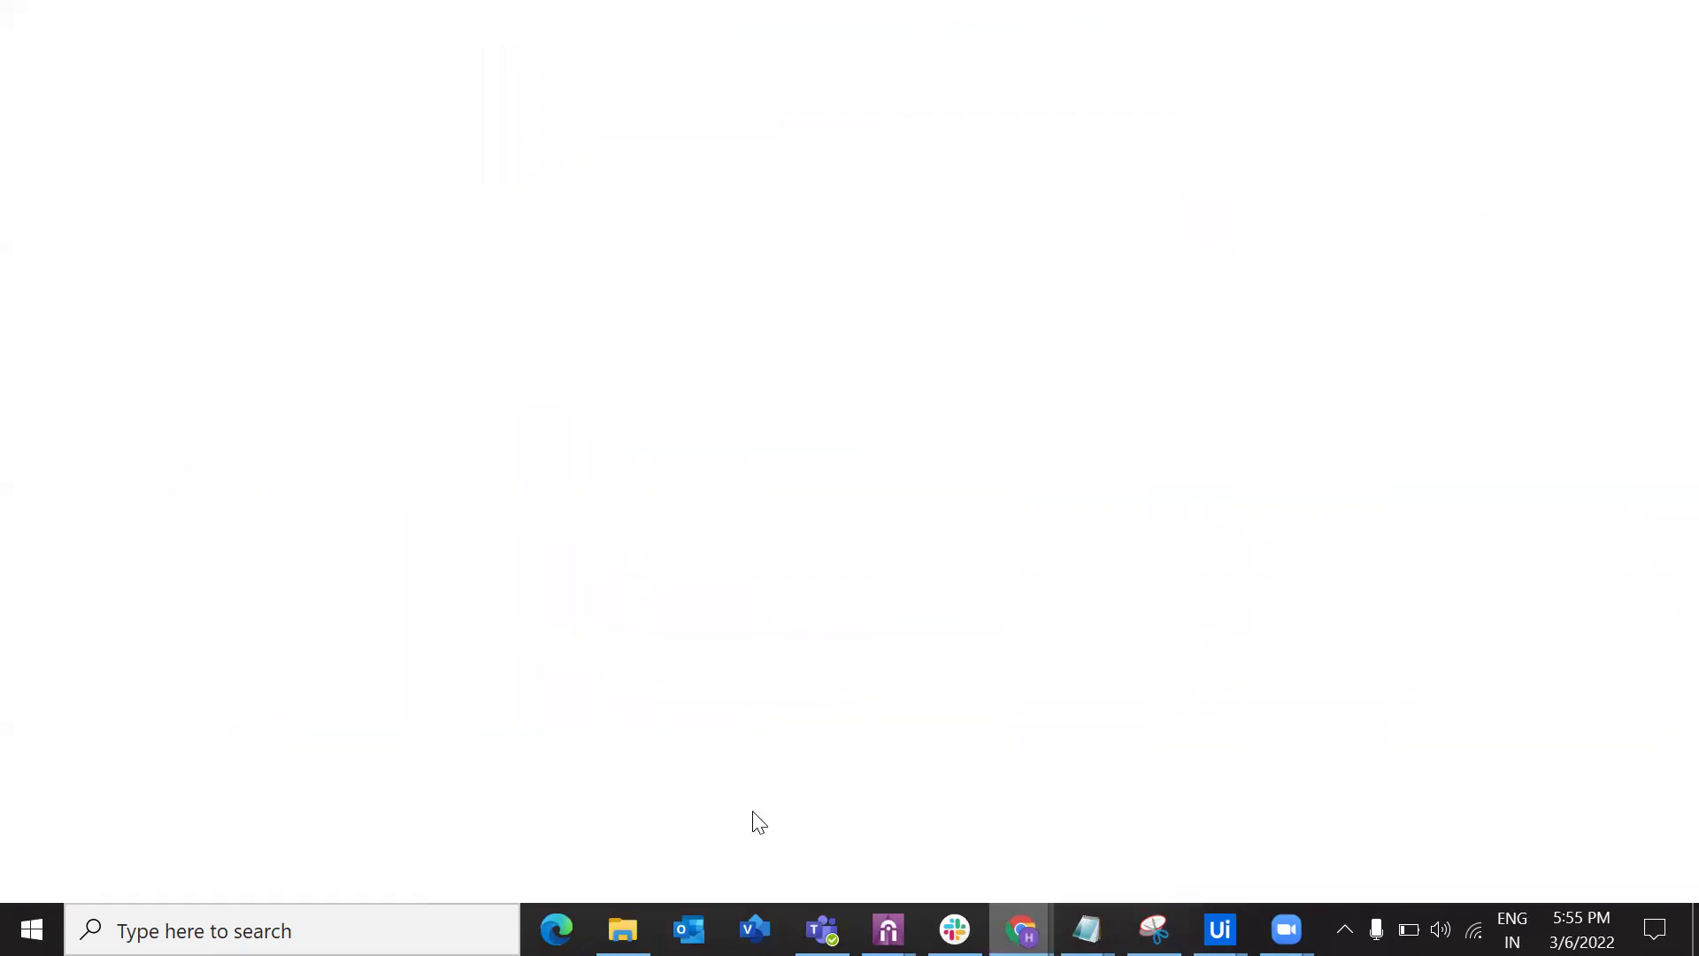
left_click_drag(1053, 340, 959, 334)
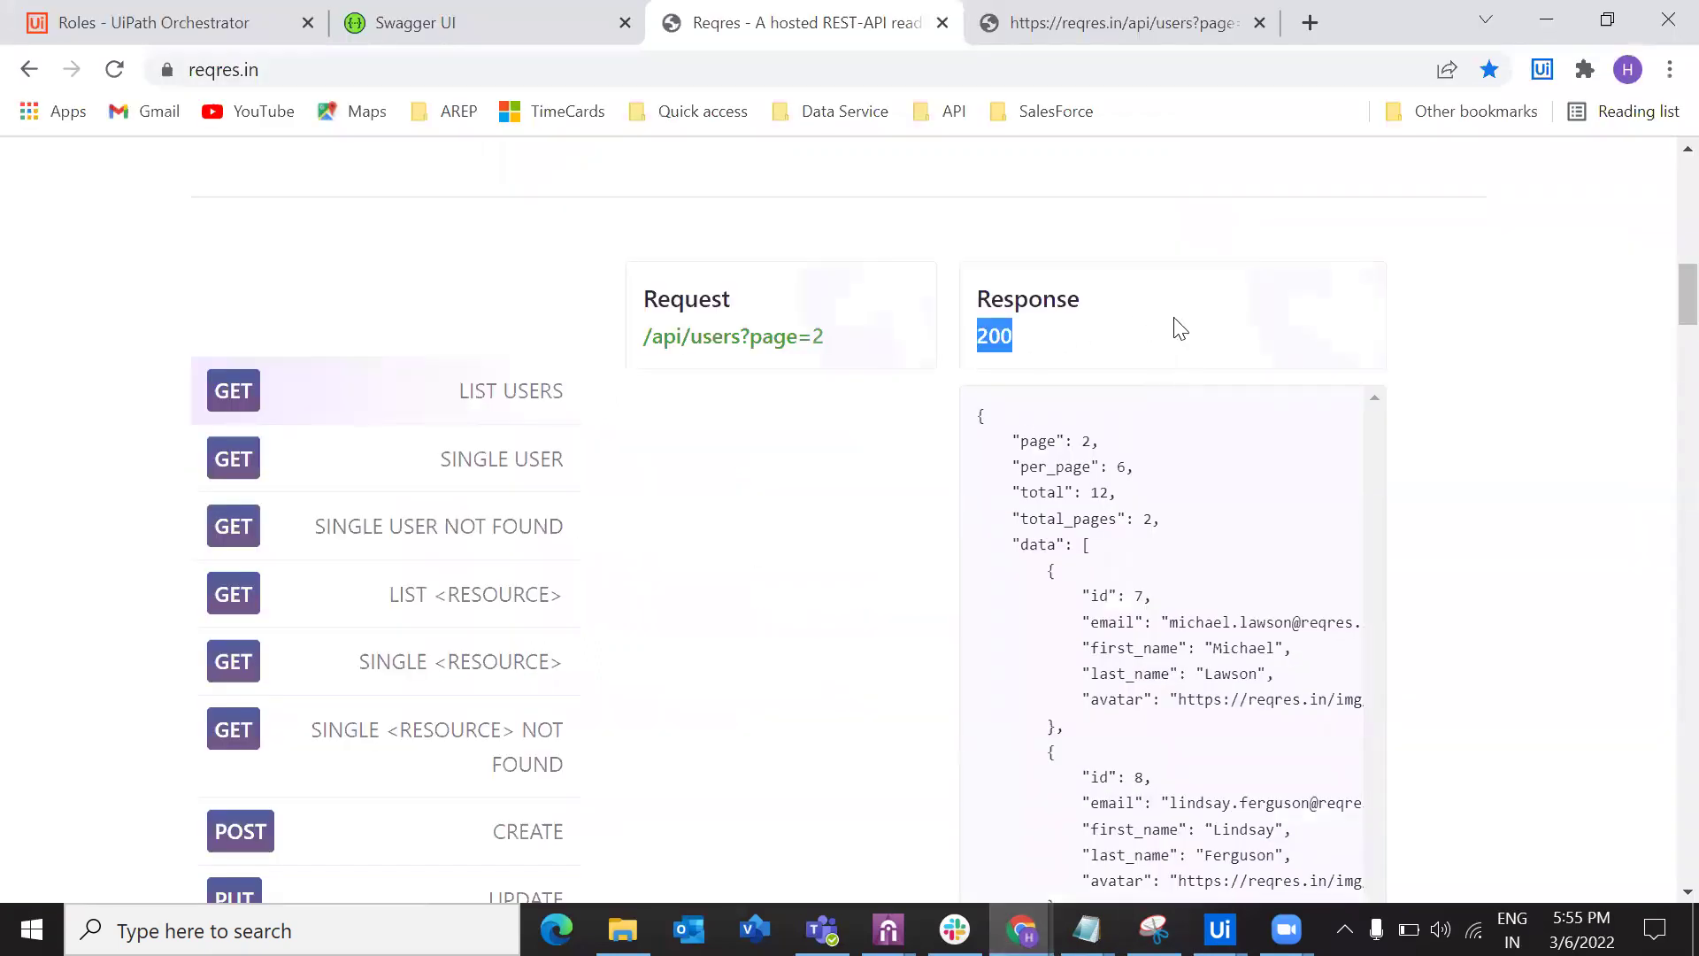
left_click(979, 428)
scroll(1115, 602, "down", 9)
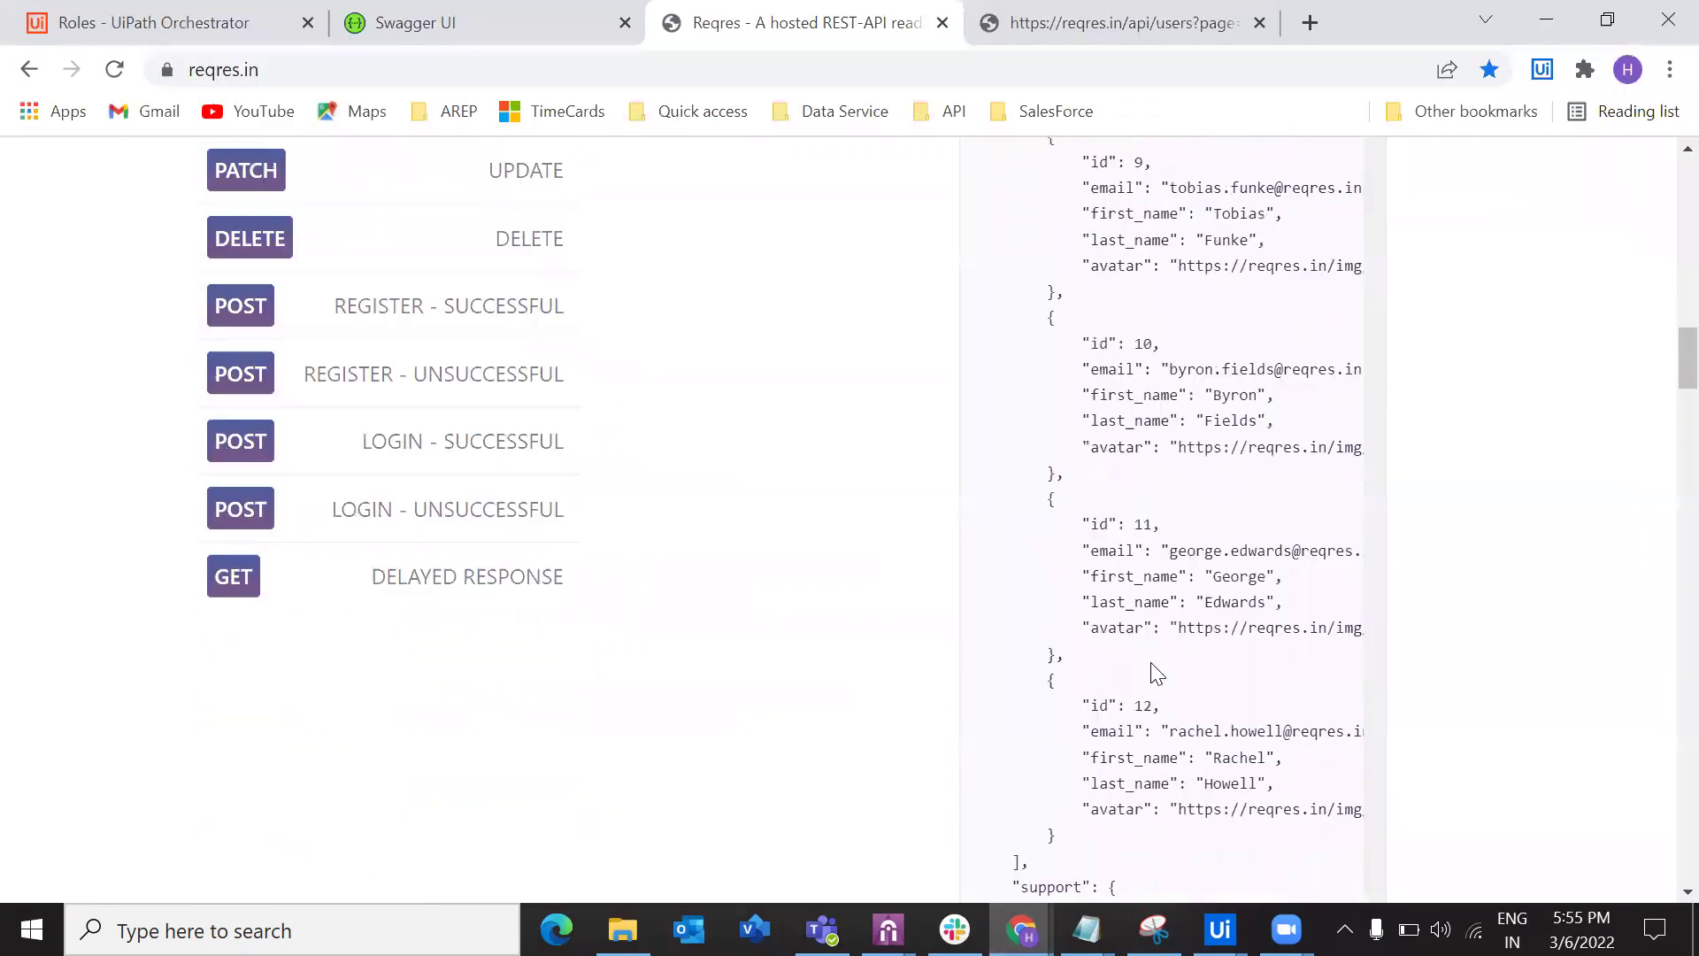
key("alt+Tab")
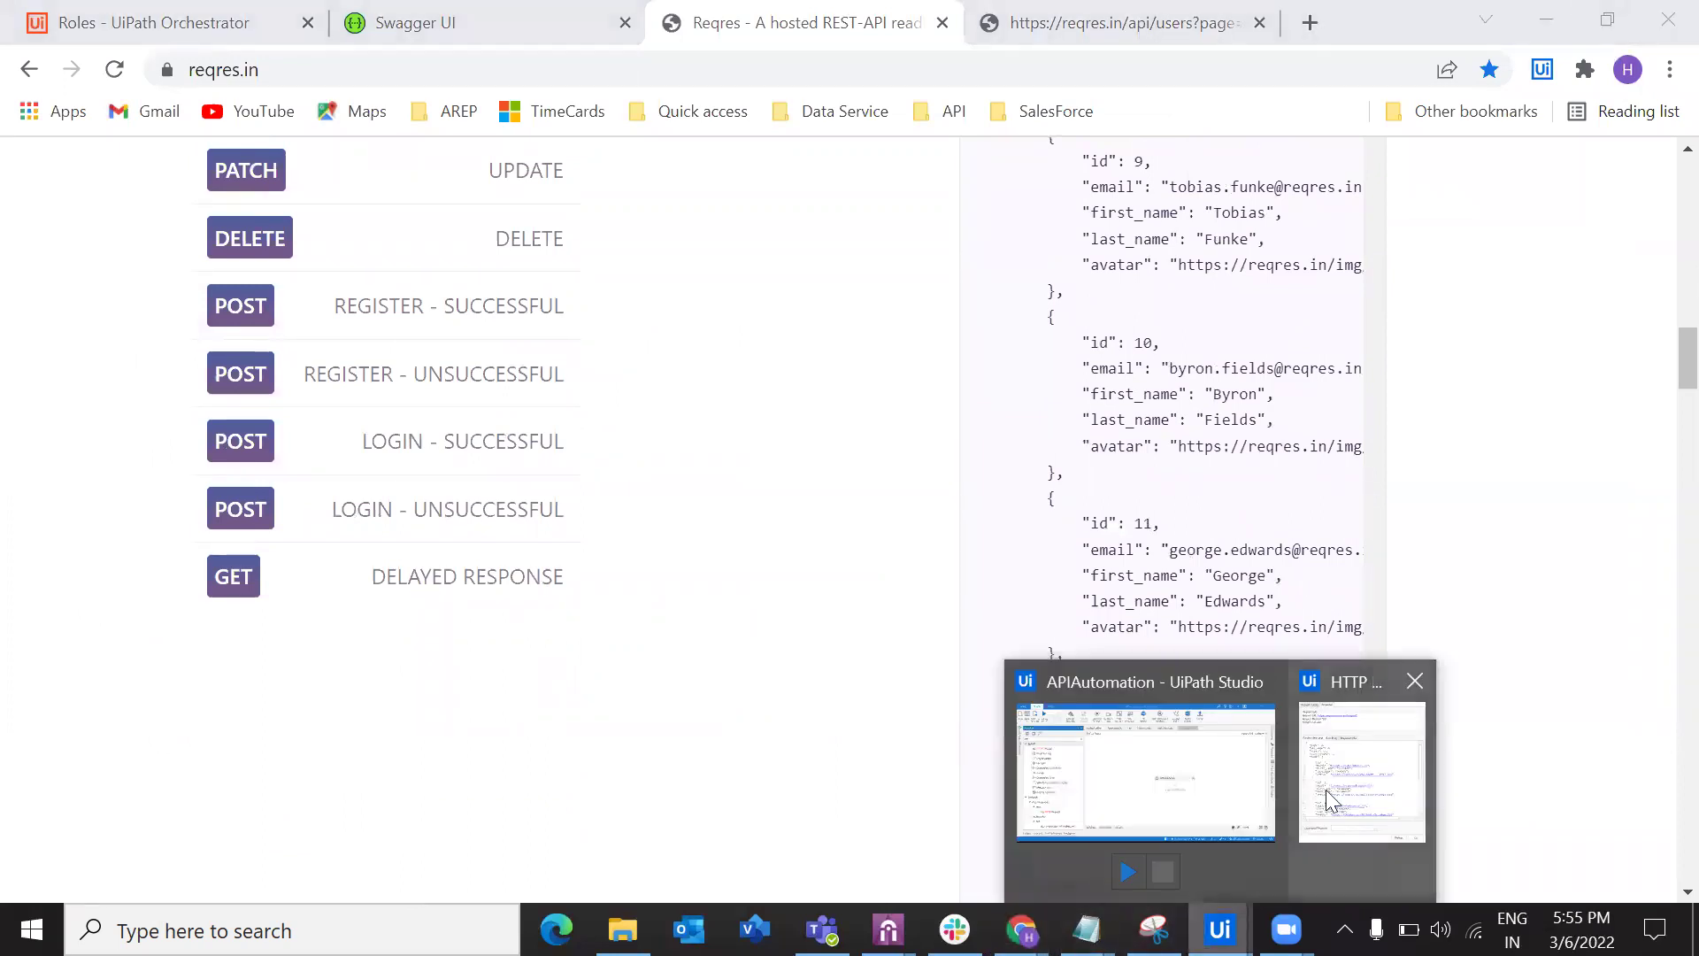
left_click(1367, 783)
scroll(641, 628, "down", 9)
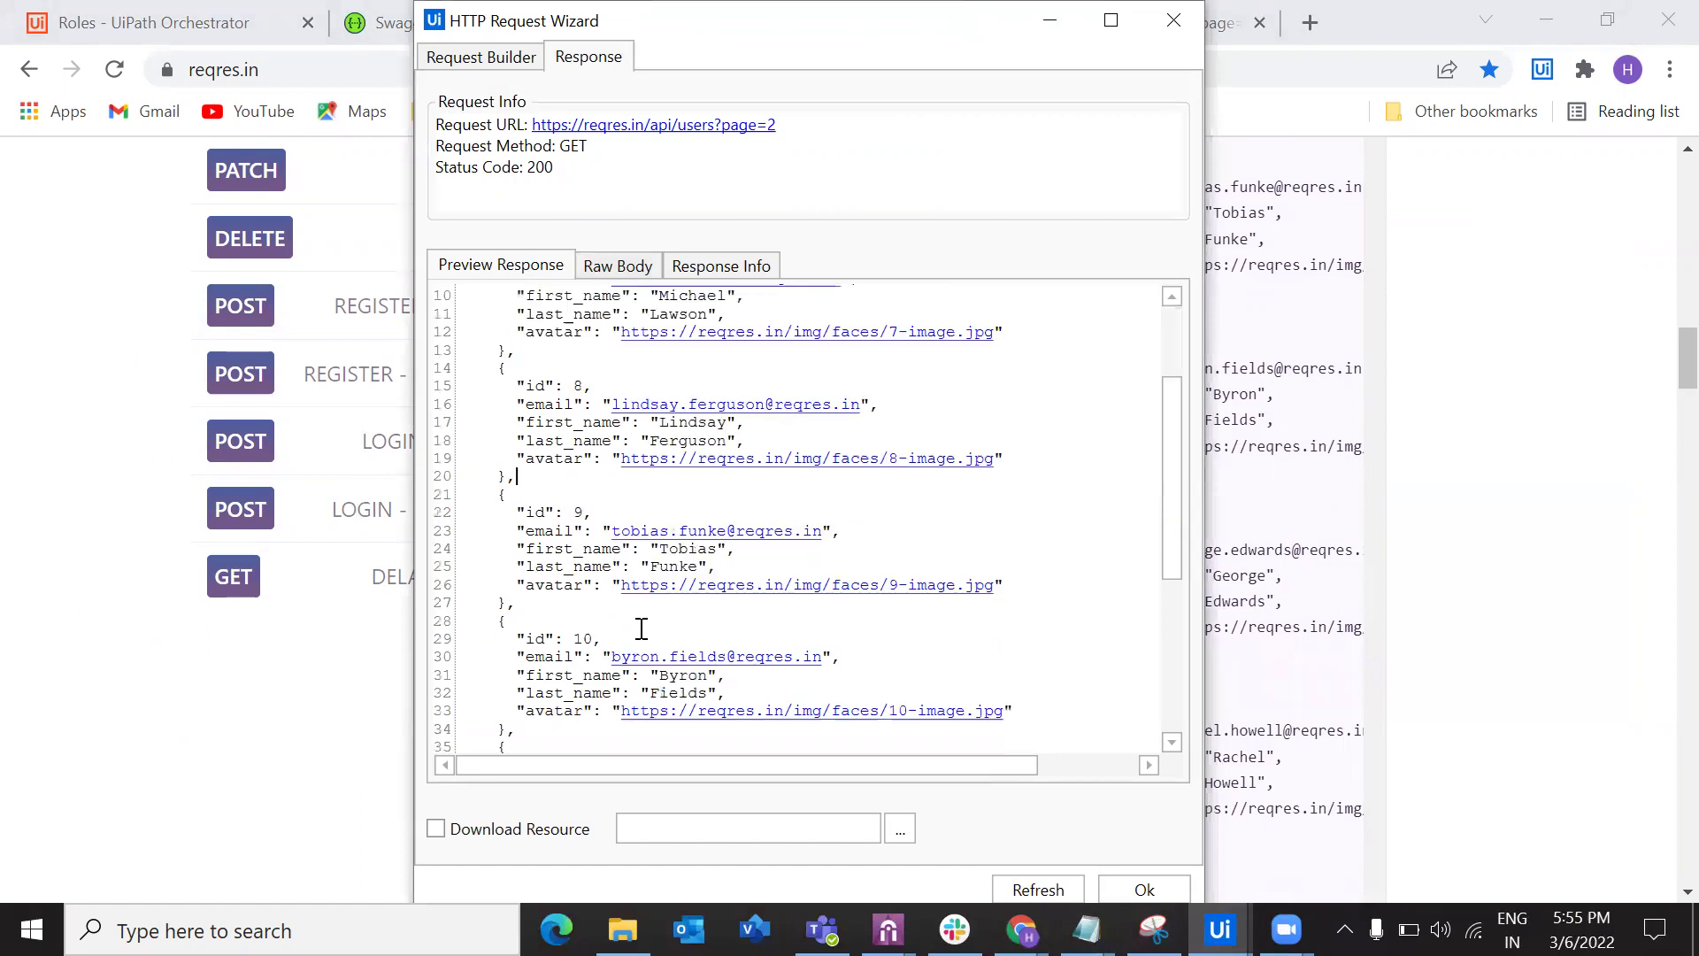
Accept the HTTP Request Wizard configuration and store the activity's Result output in a new variable GetResult.
left_click(1149, 887)
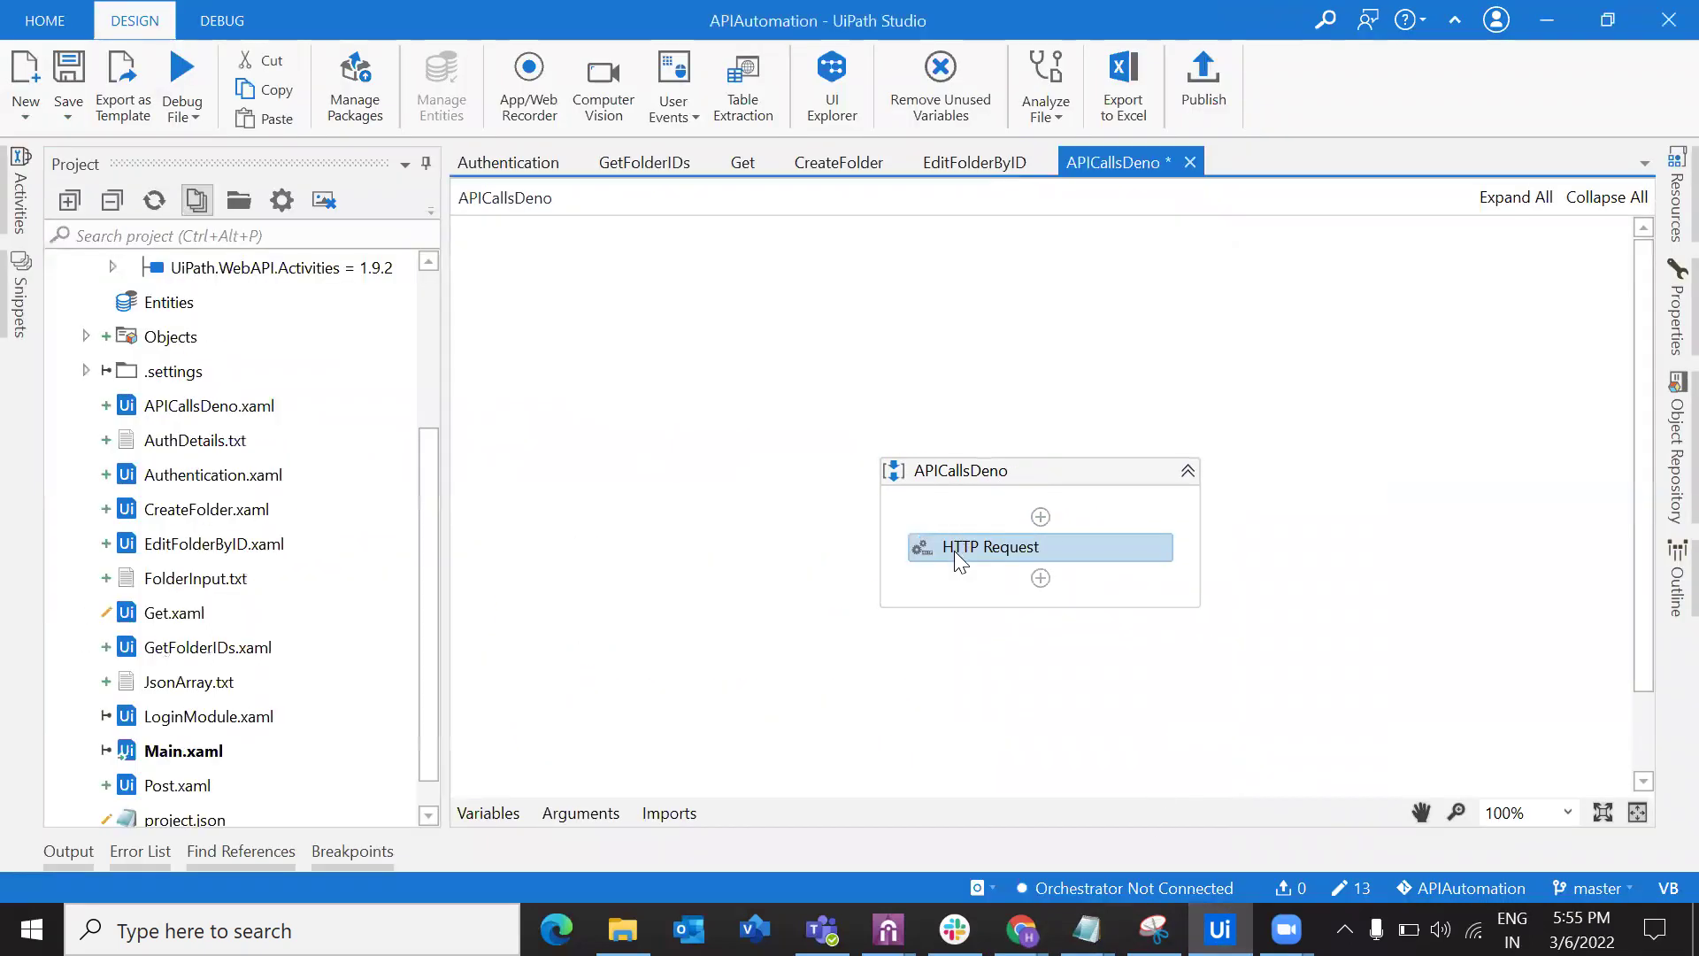
left_click(1664, 329)
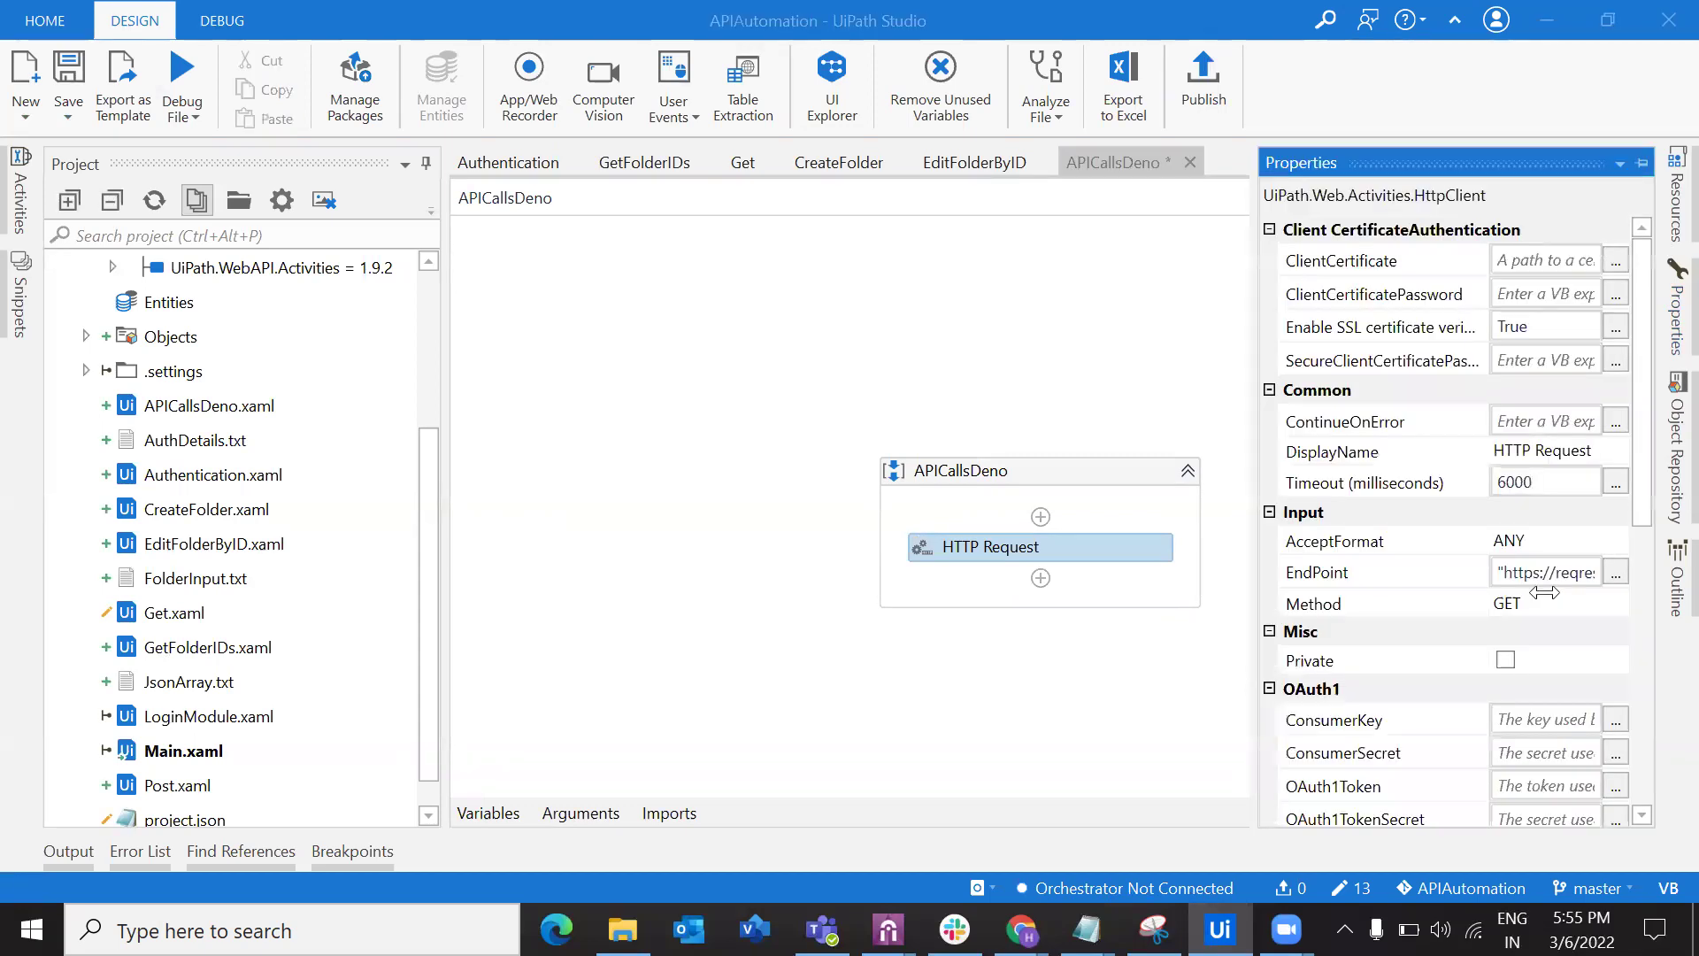
scroll(1551, 605, "down", 3)
scroll(1551, 604, "down", 4)
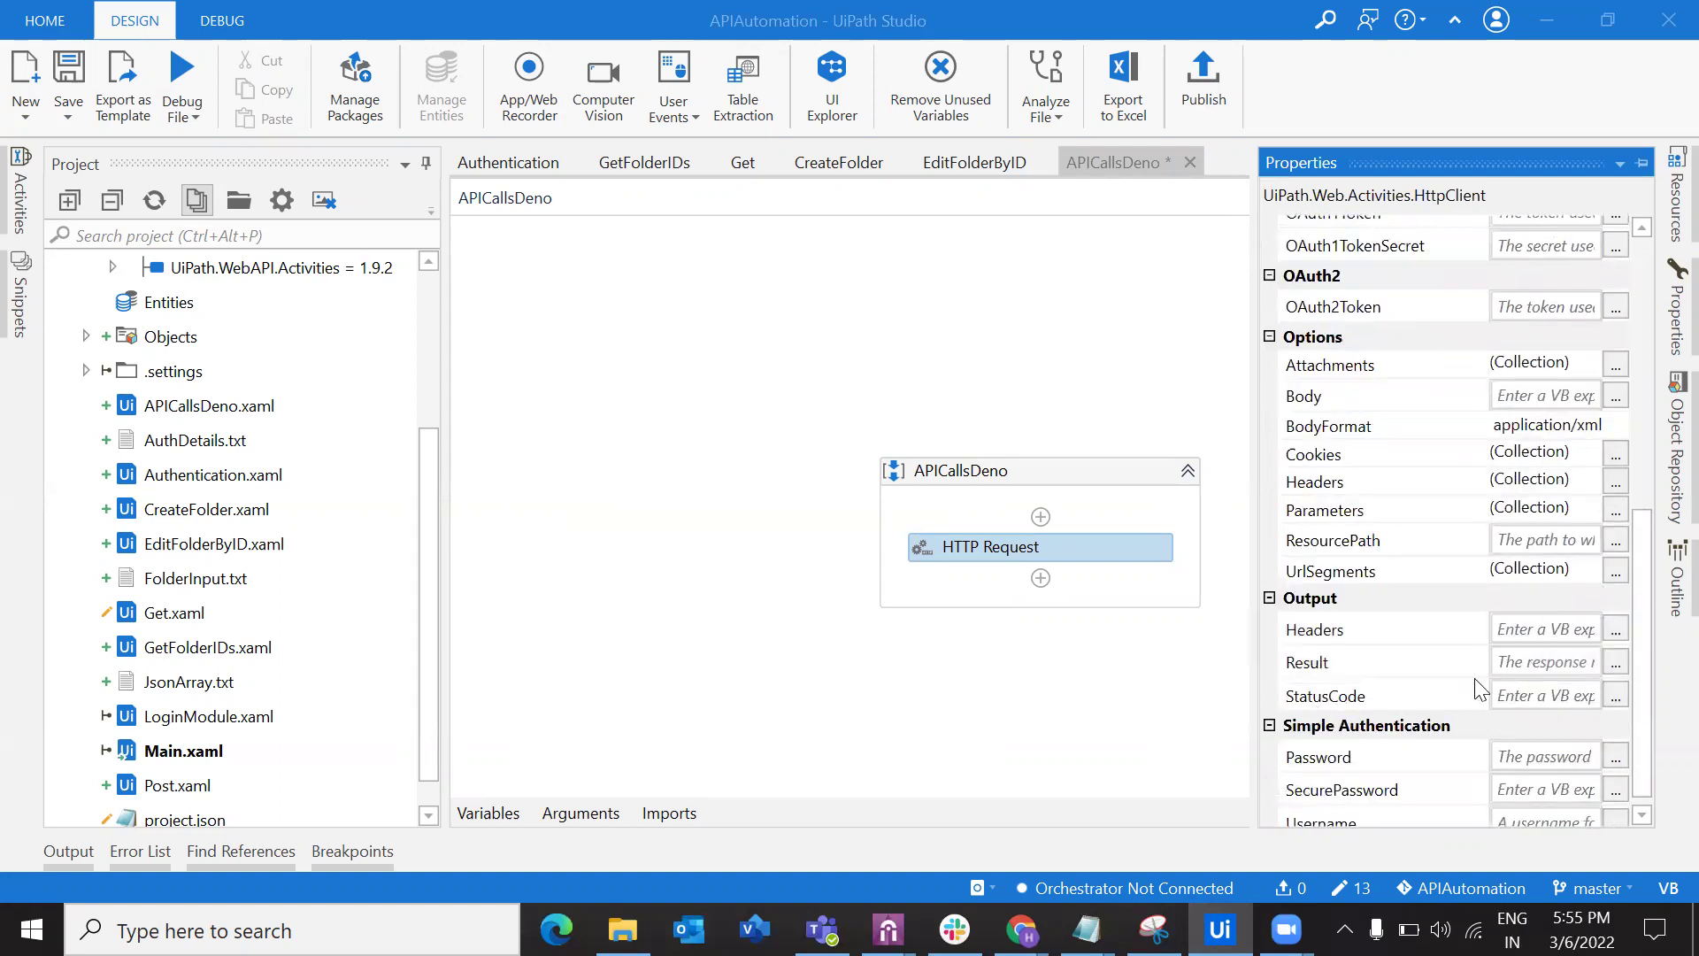
left_click(1541, 663)
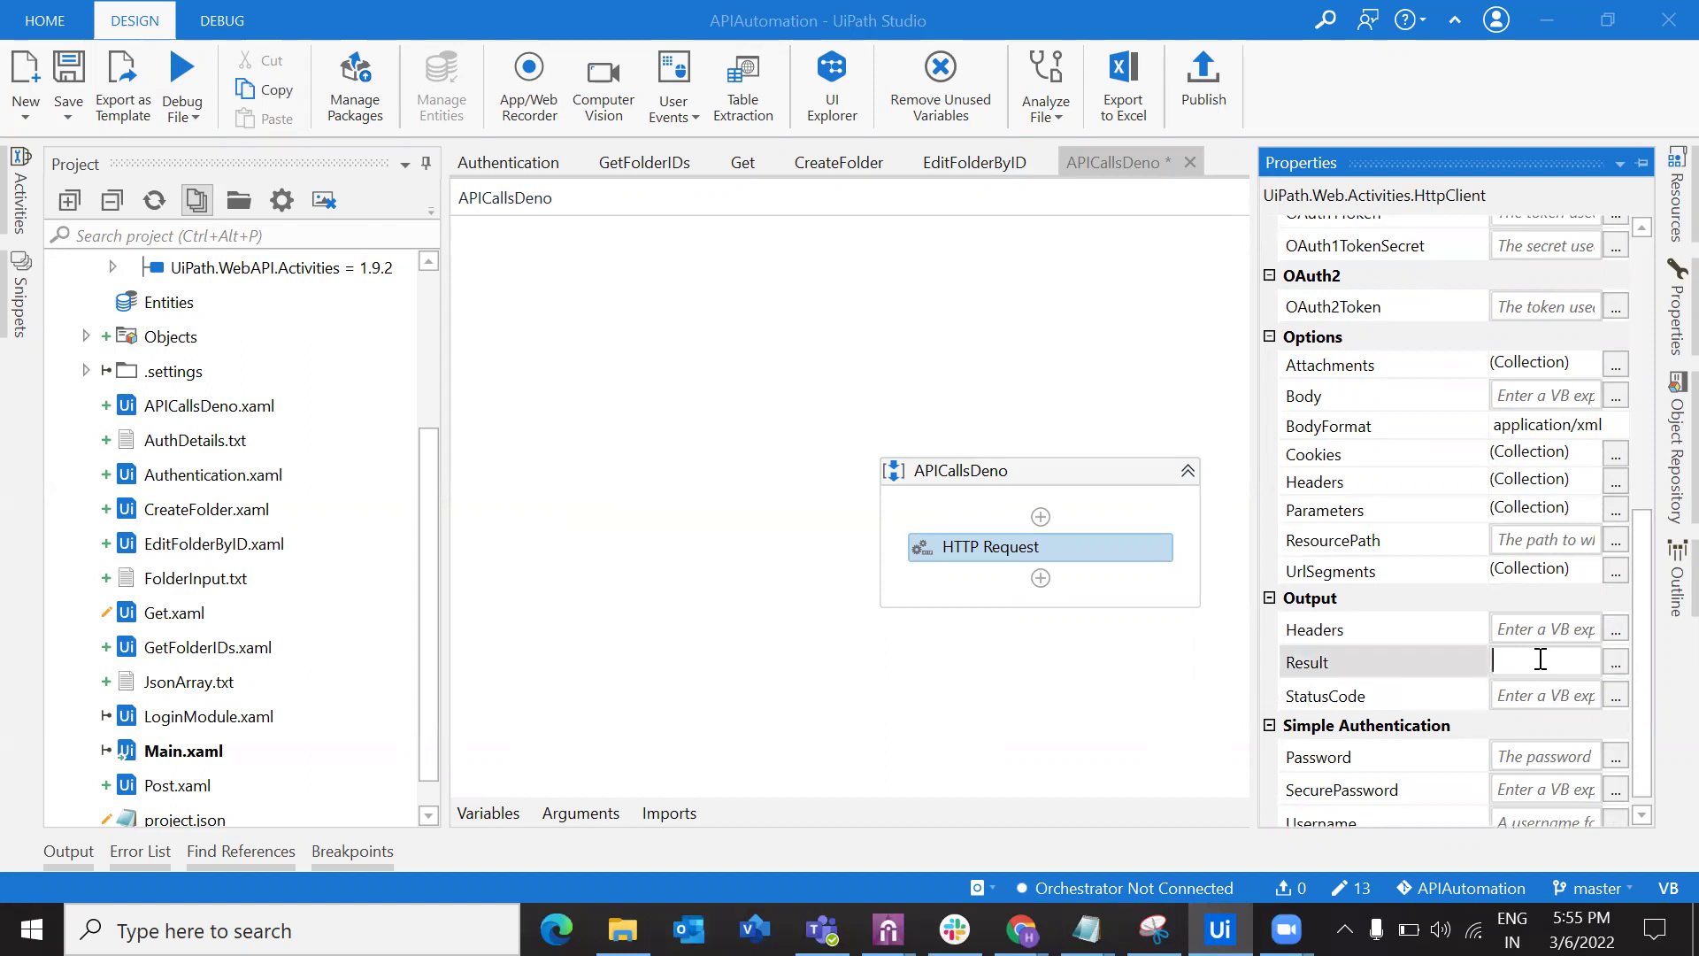
key("ctrl+k")
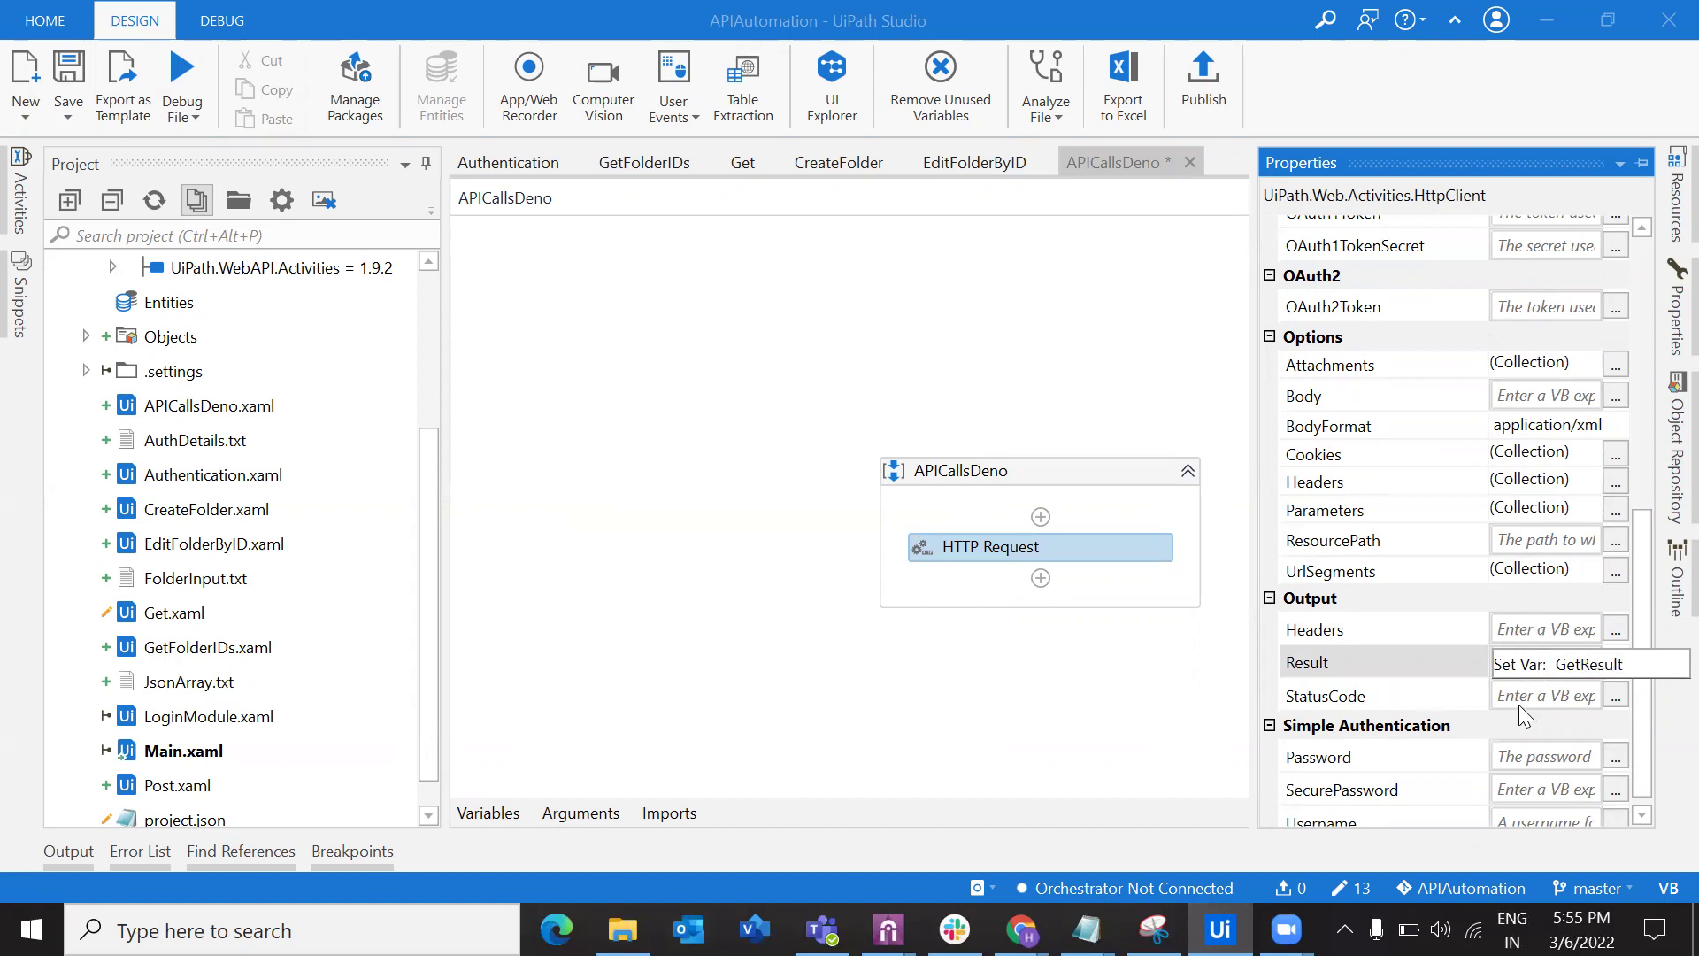
key("Return")
Store the HTTP Request's StatusCode output in a new variable intStatusCode.
left_click(1529, 699)
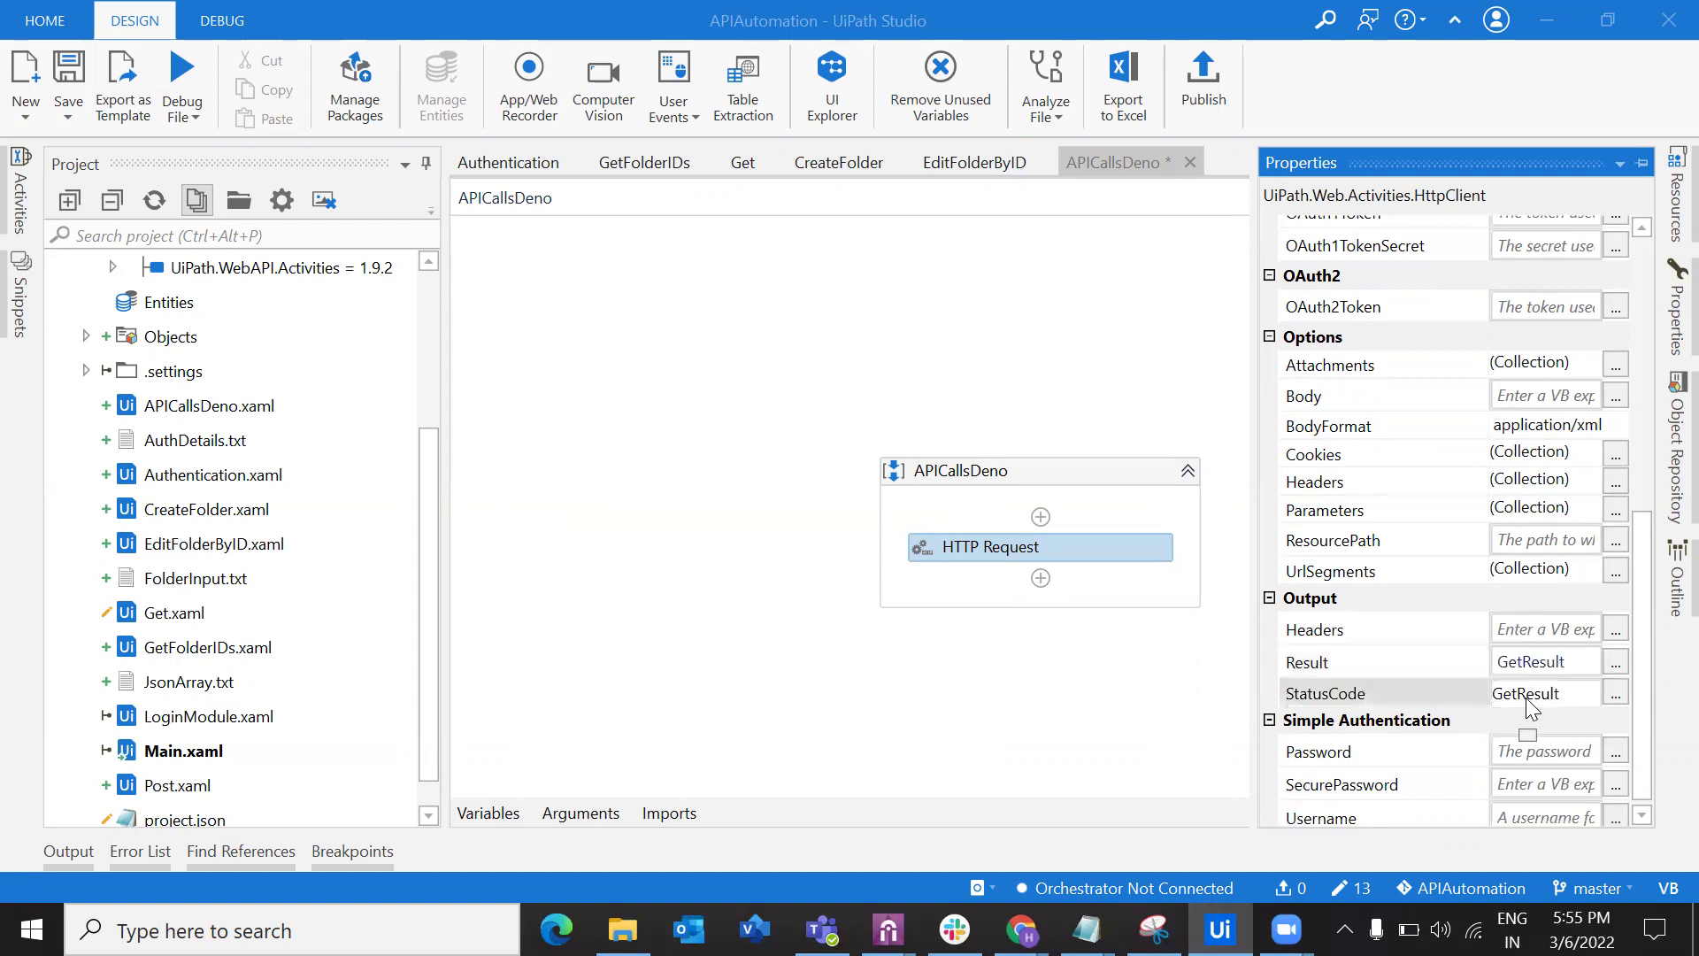
key("ctrl+k")
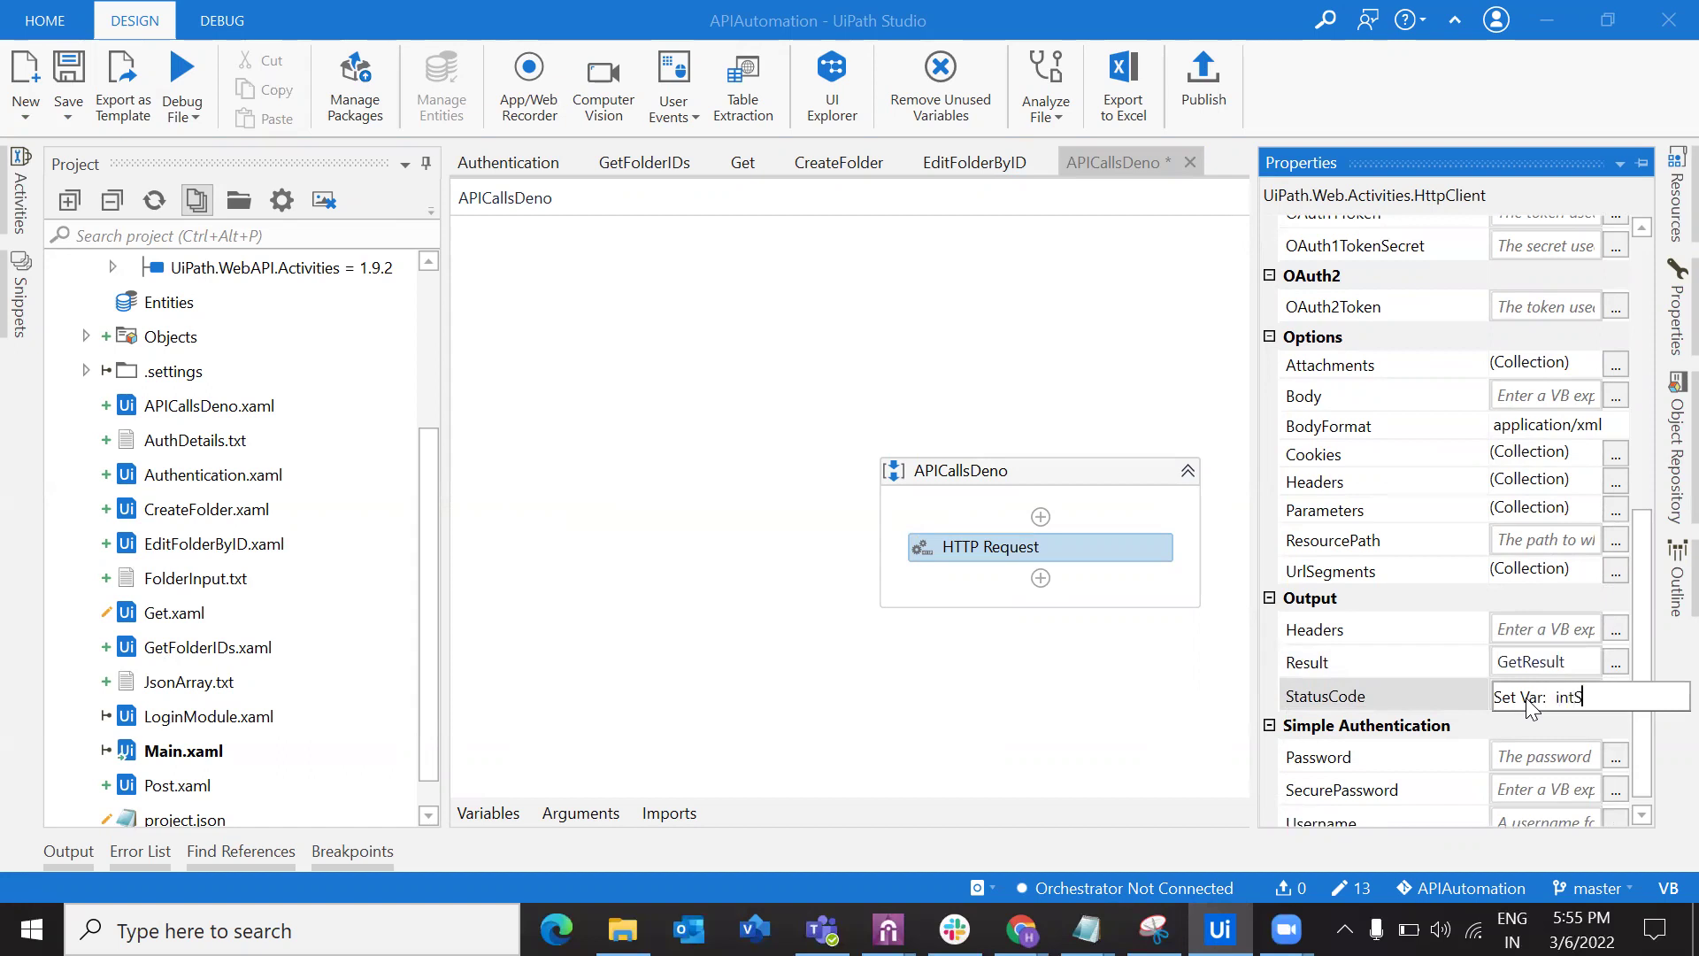
type("intStatusCode")
key("Return")
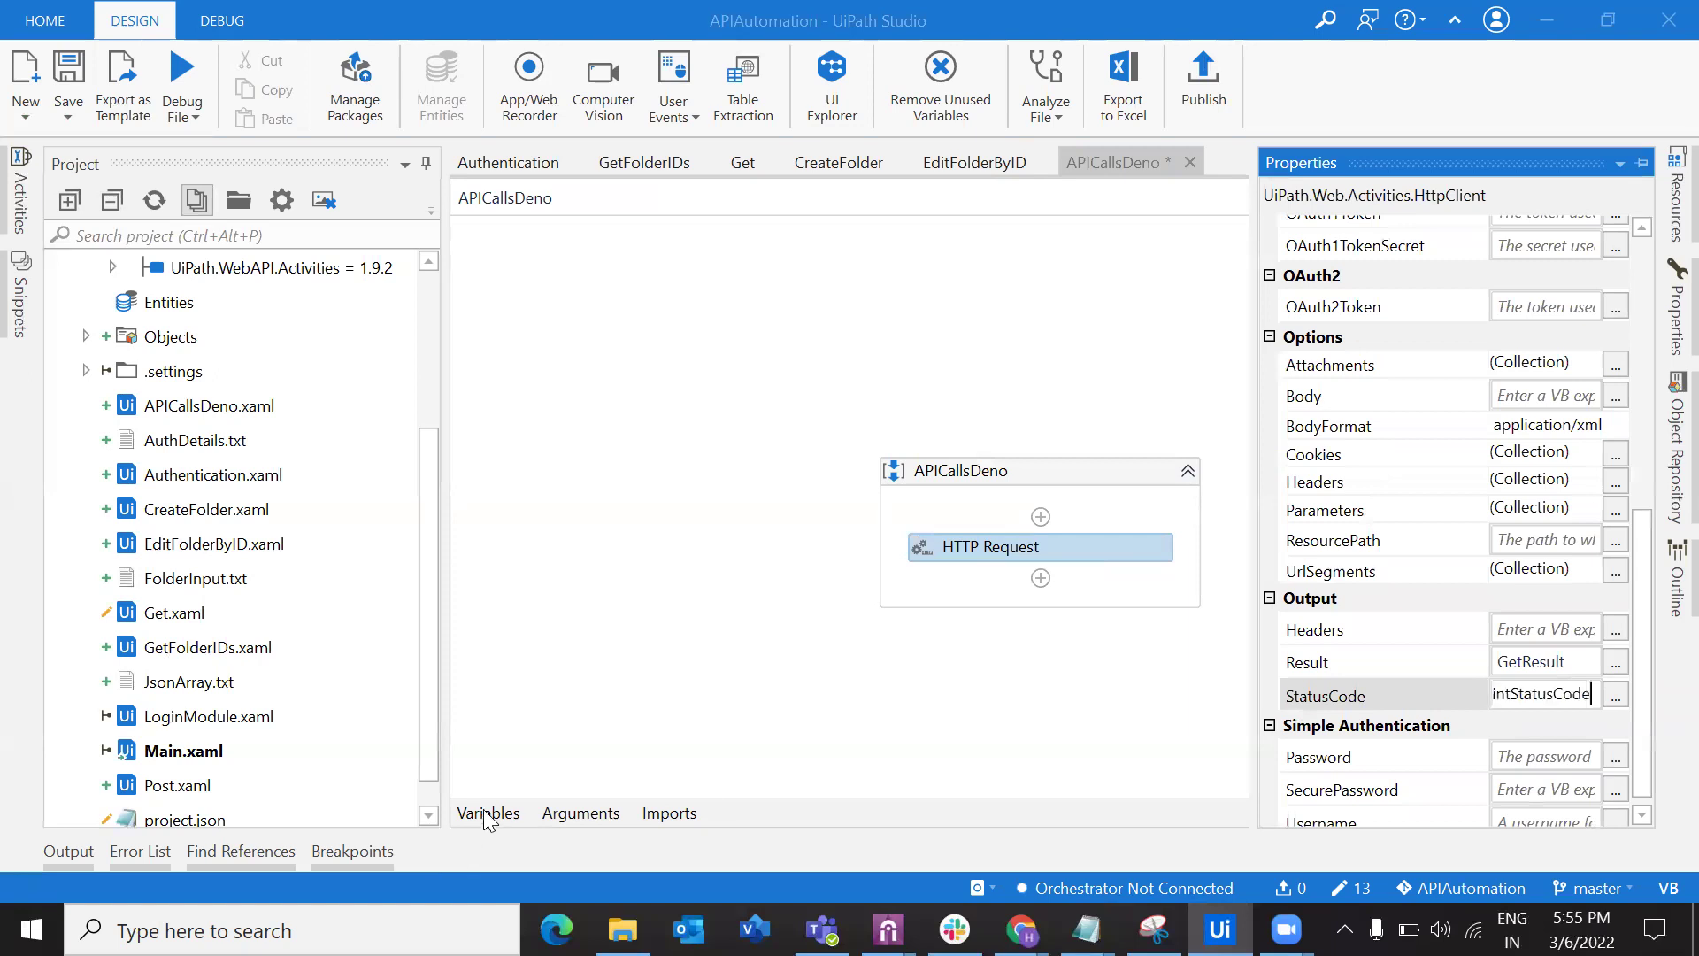
Check the types and scope of the workflow's variables and review the HTTP Request's output properties.
key("alt+Tab")
key("alt+Tab")
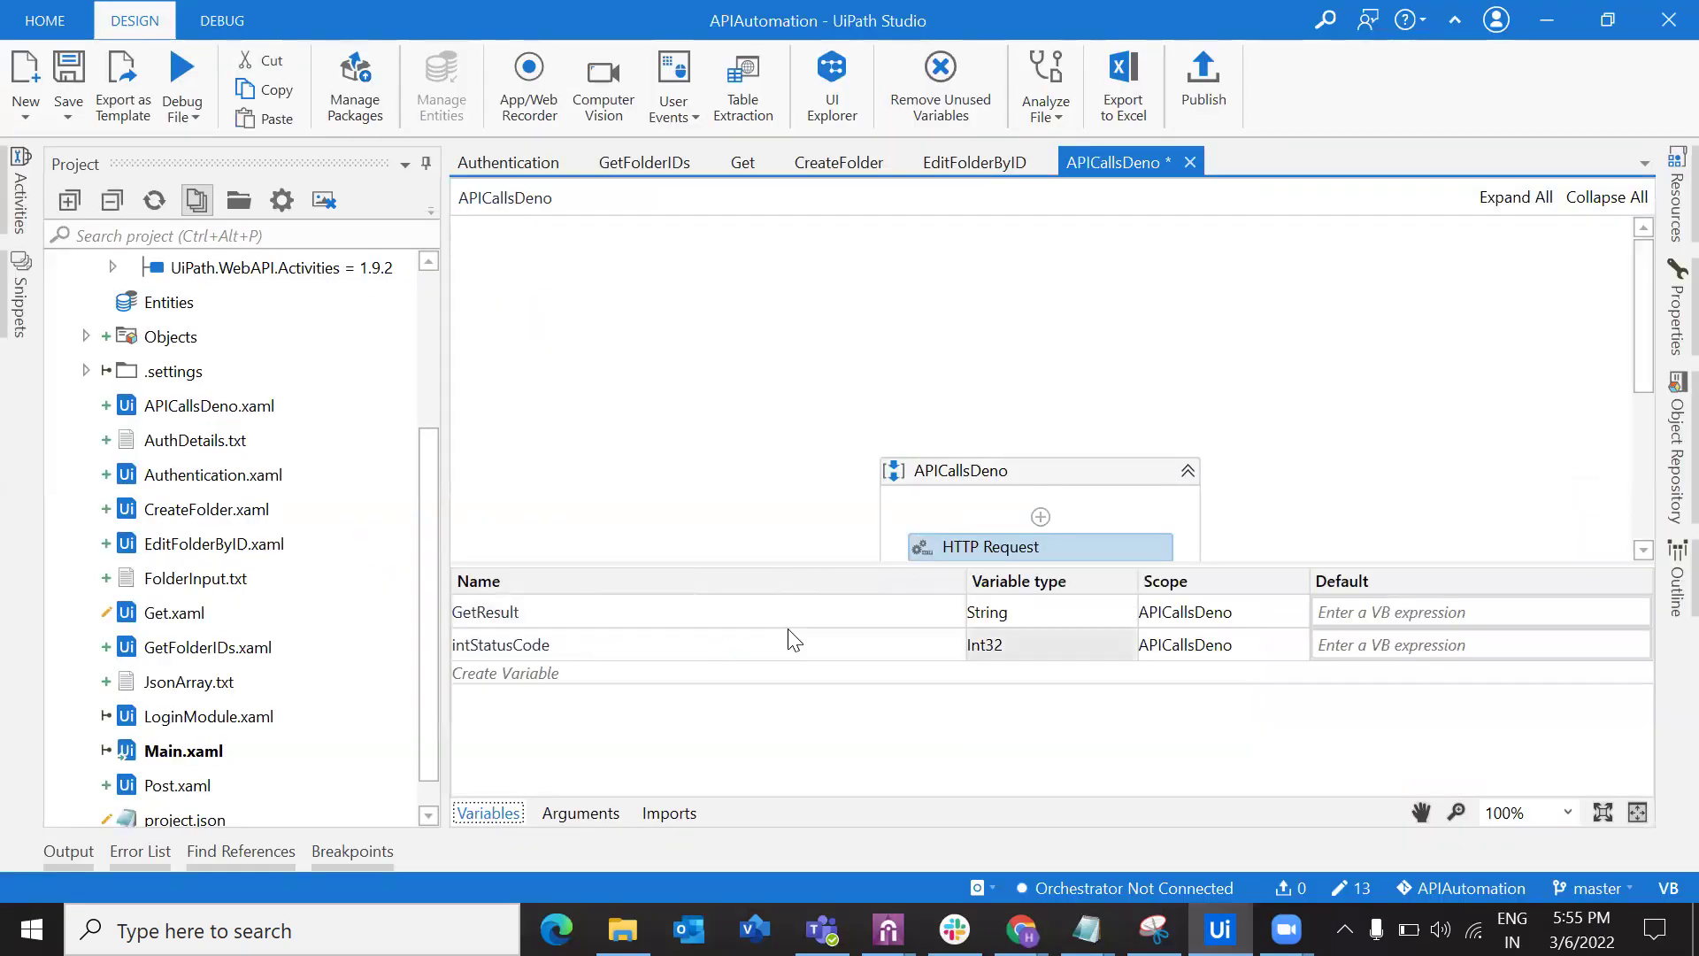
left_click(493, 813)
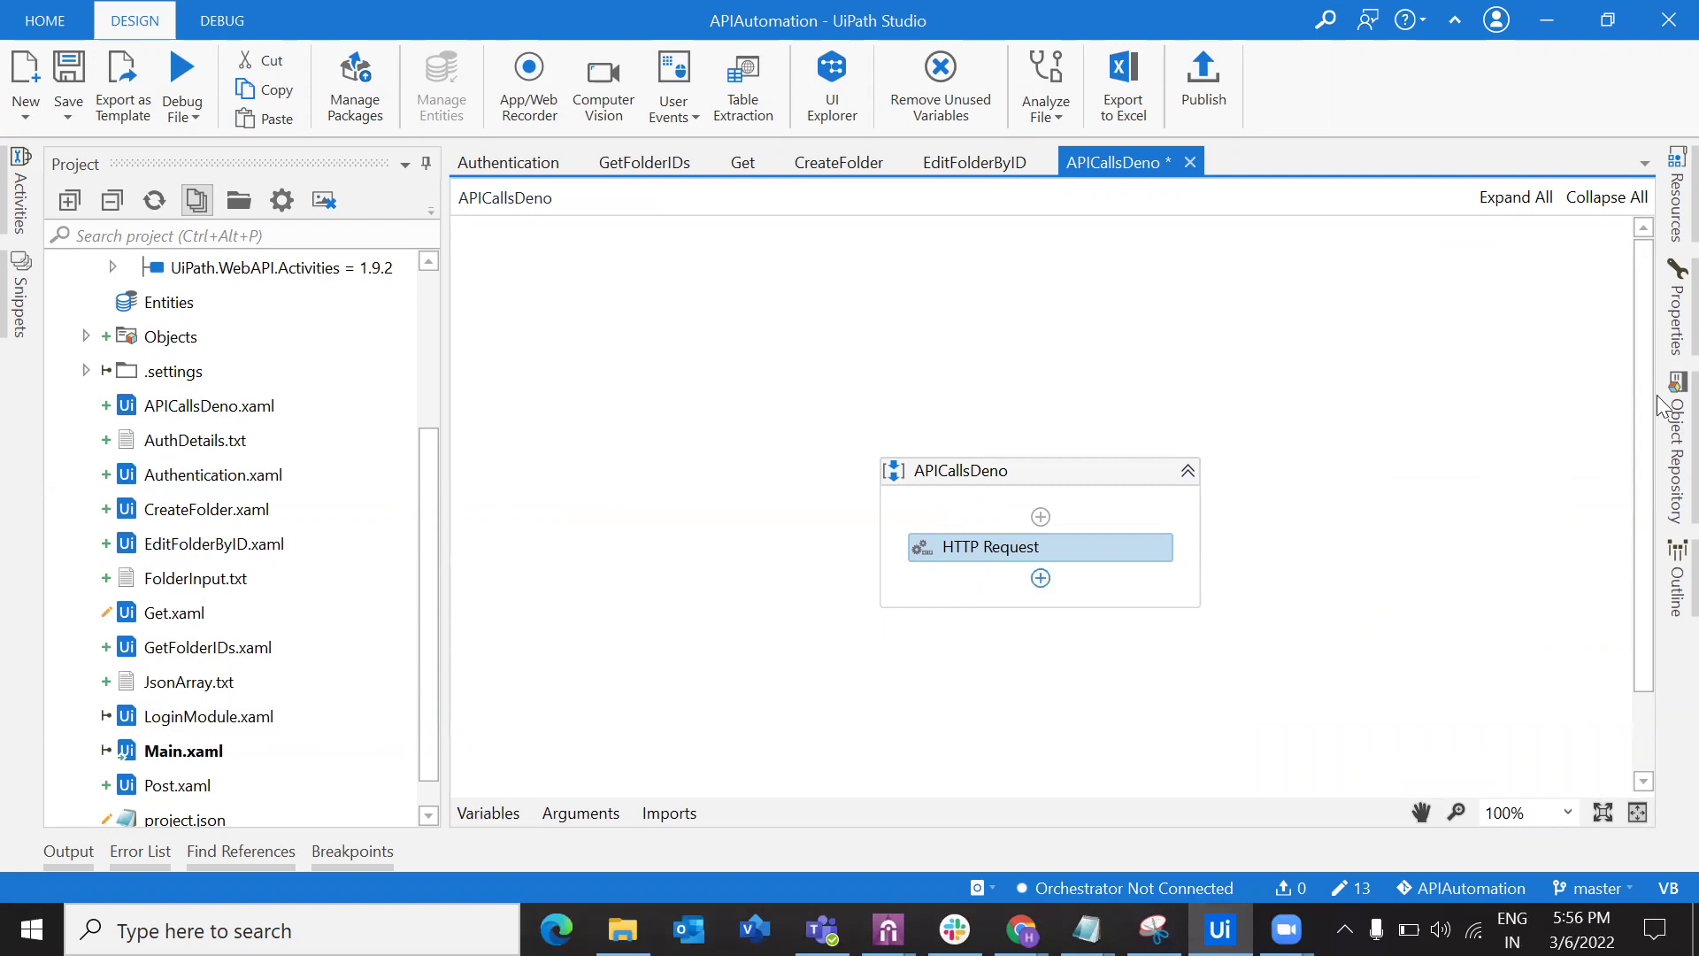
left_click(1674, 314)
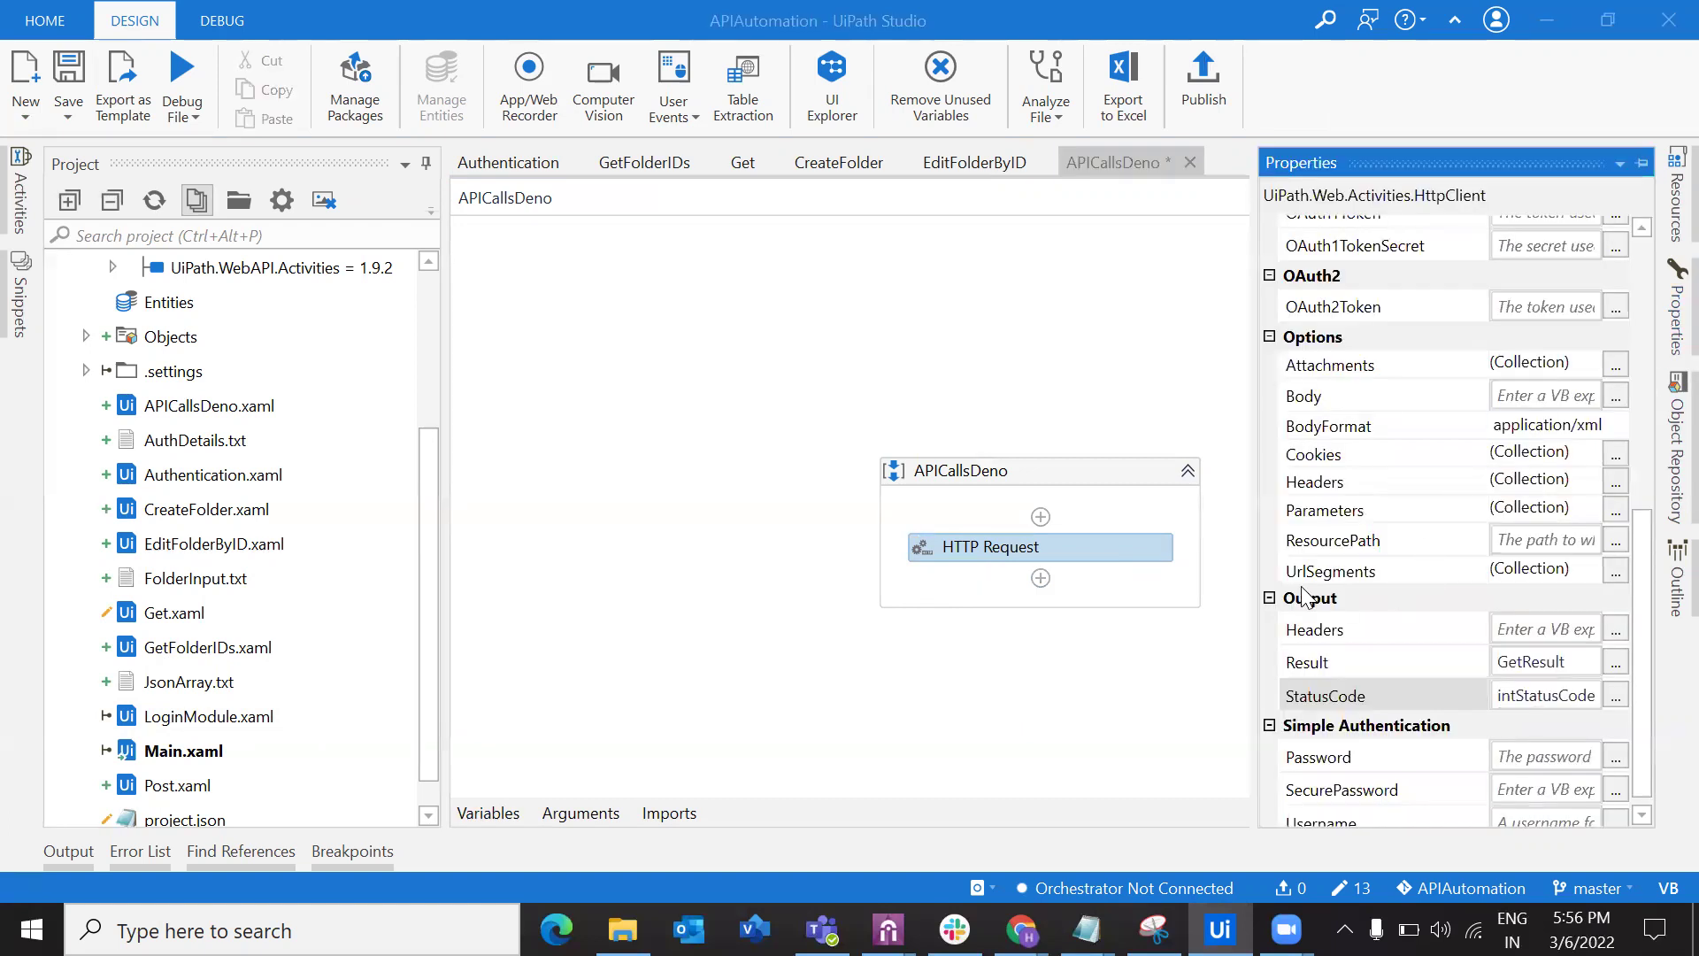
scroll(1428, 577, "down", 1)
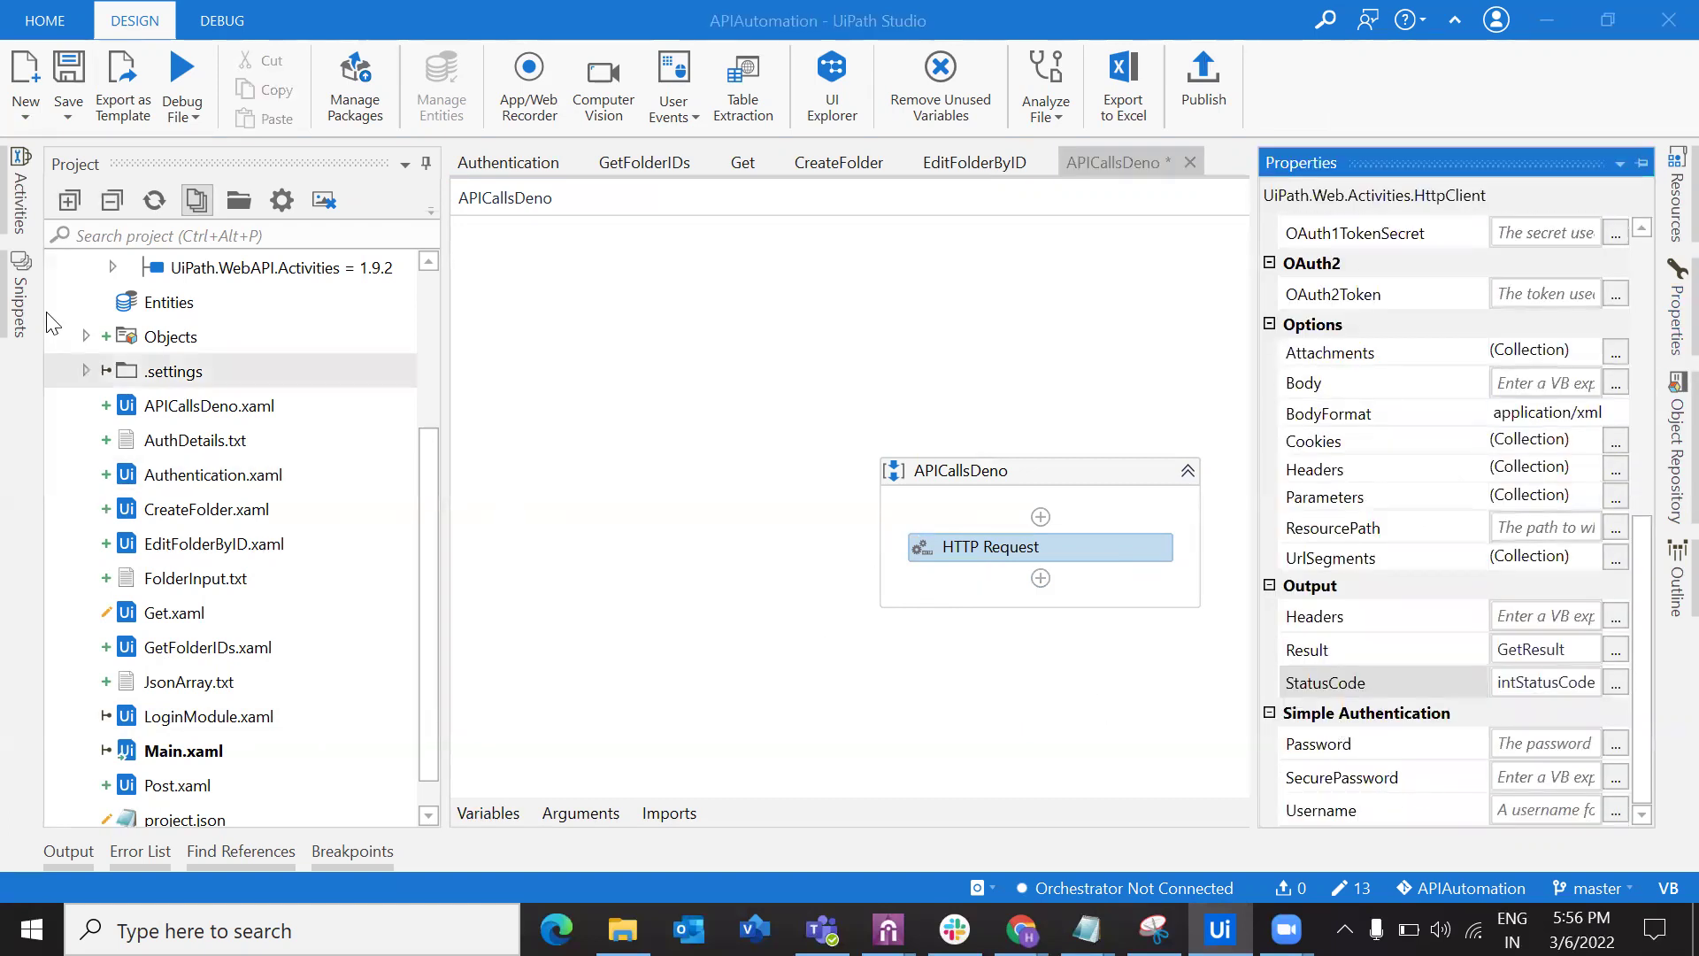
left_click(20, 208)
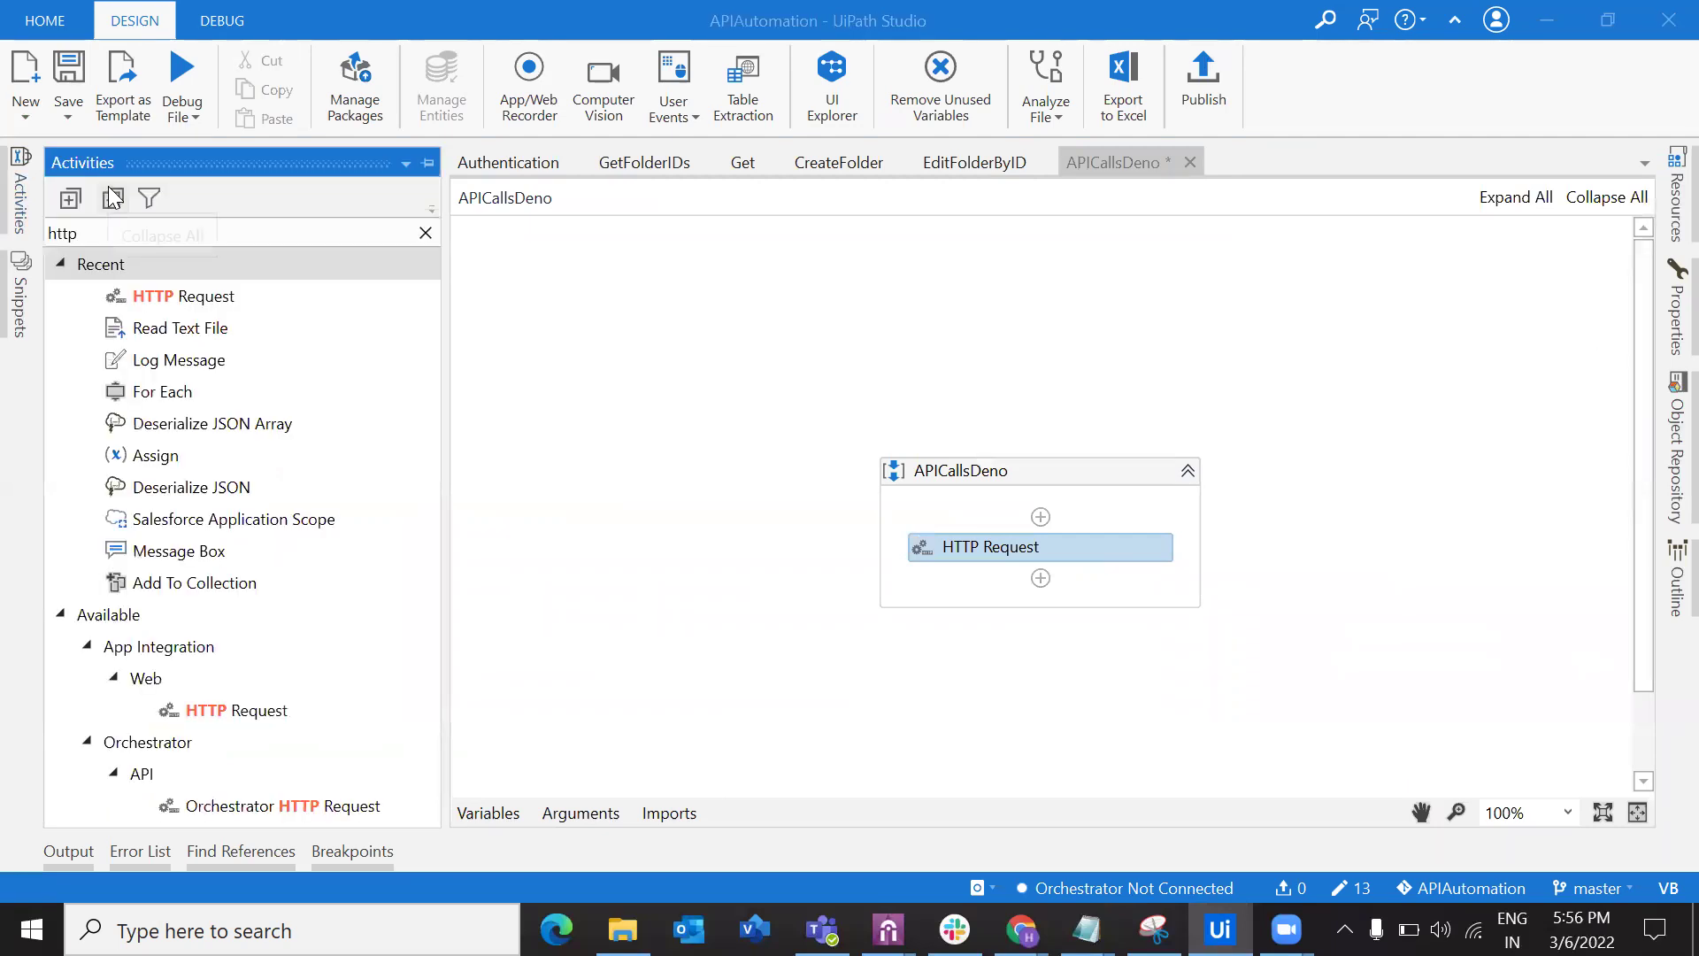
left_click(128, 235)
type("log")
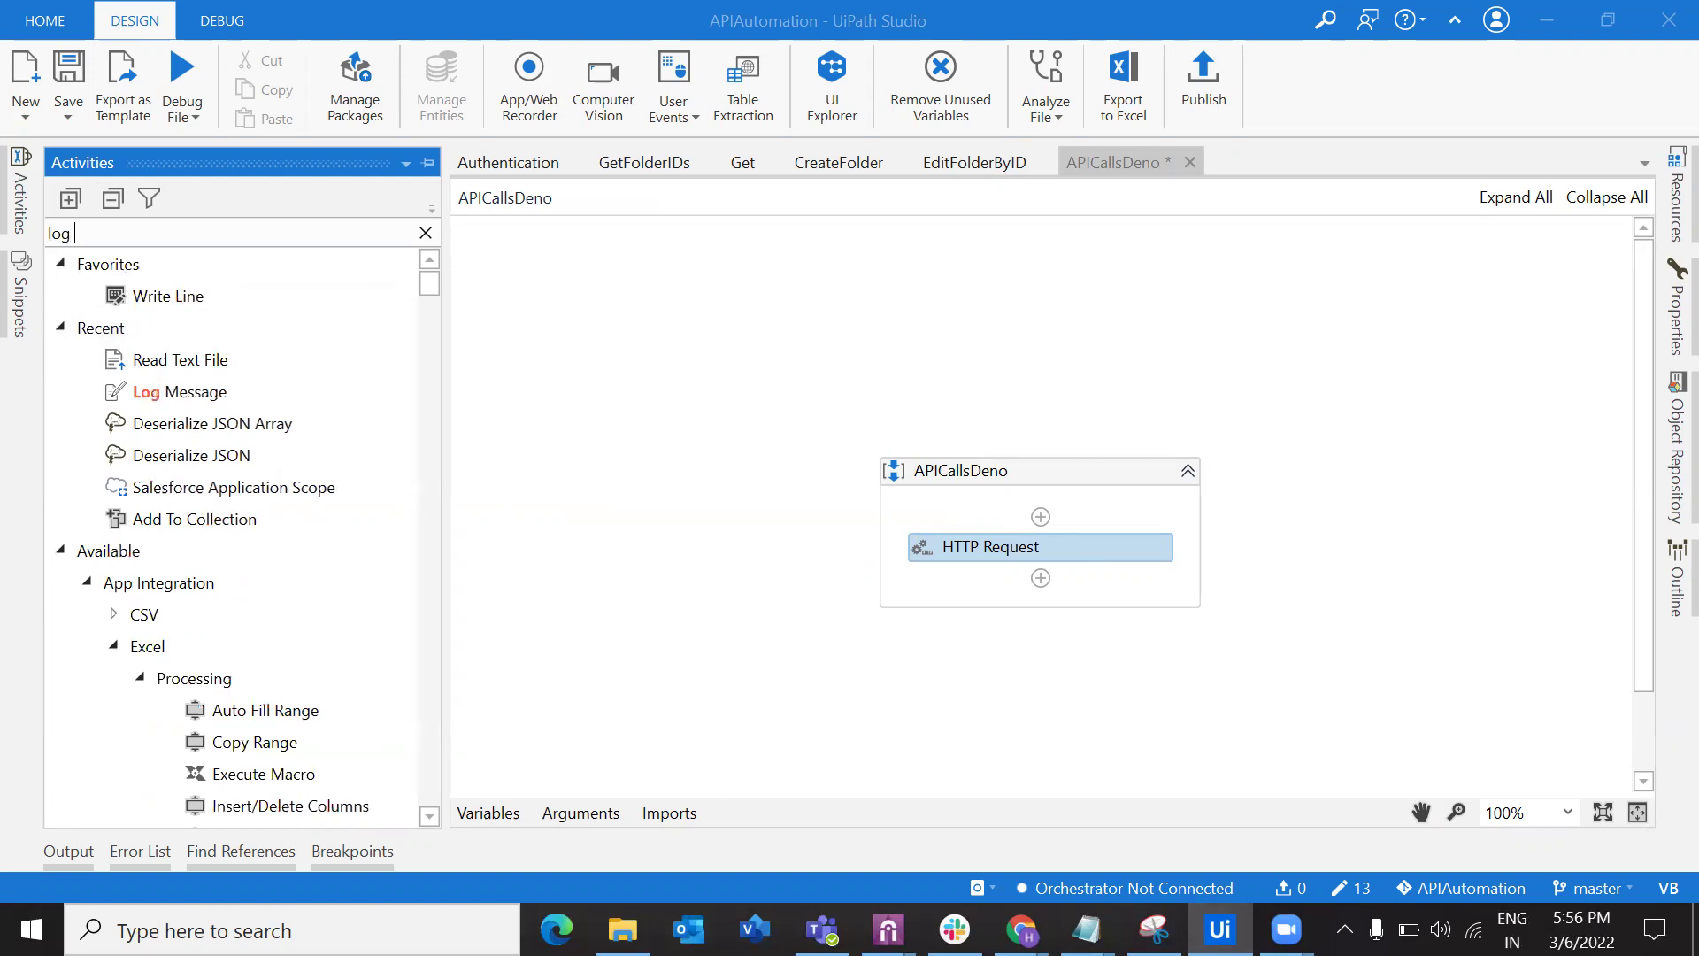
type(" mes")
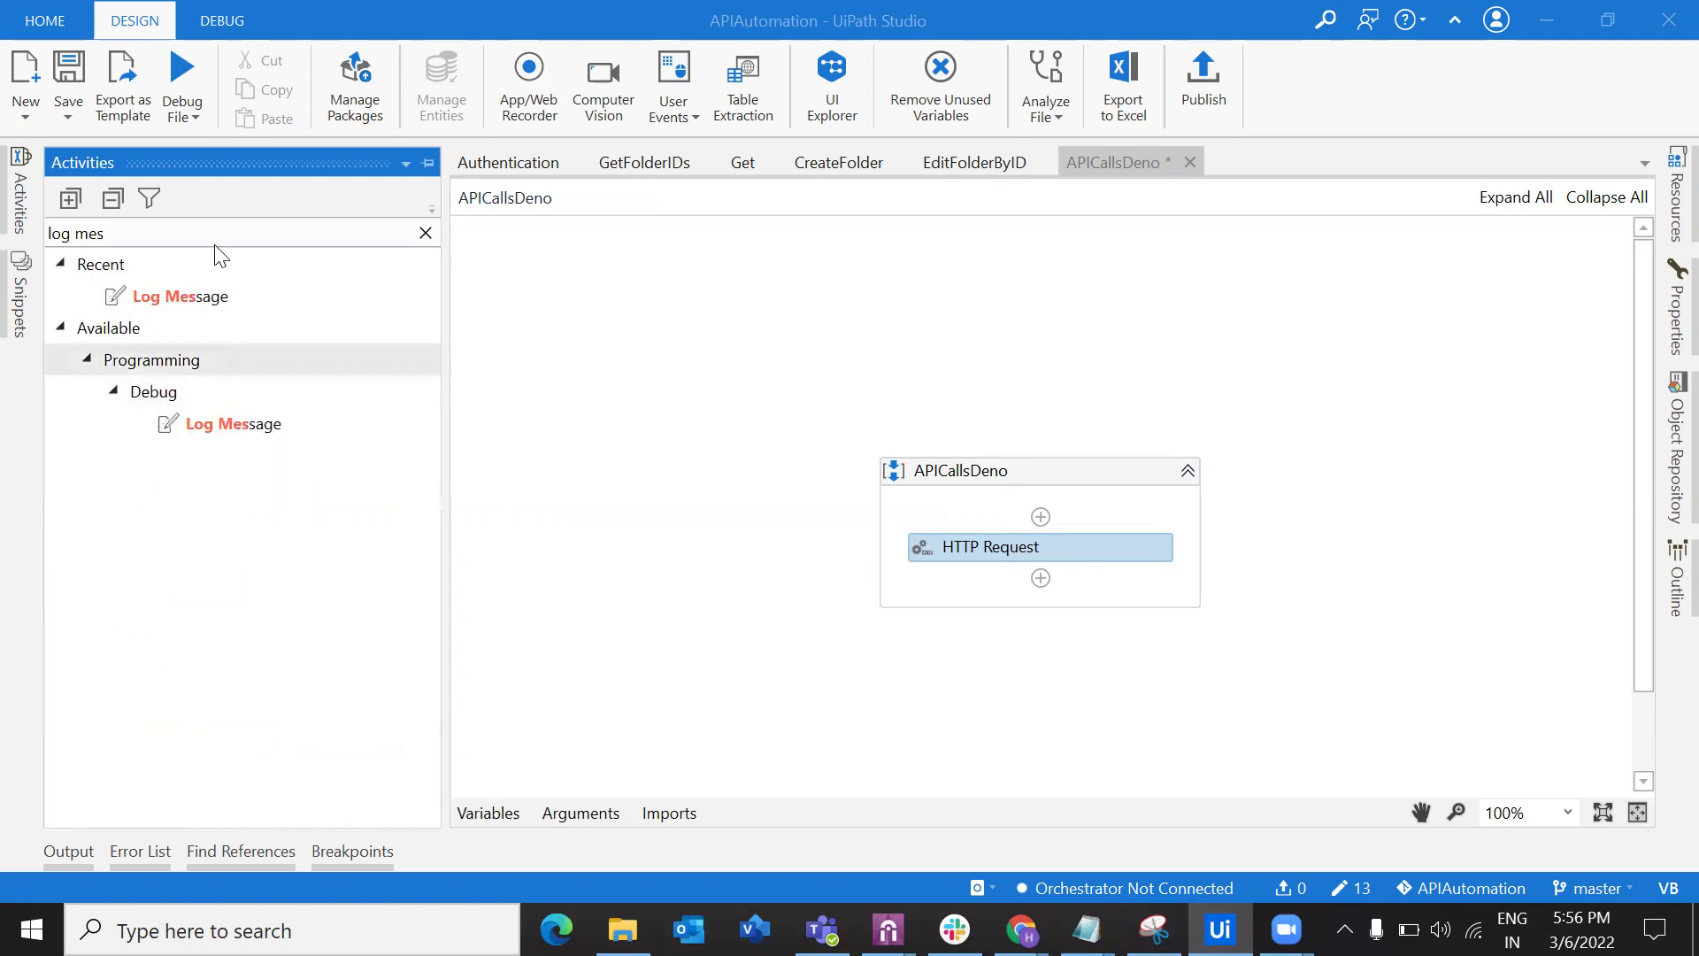
left_click_drag(184, 297, 276, 290)
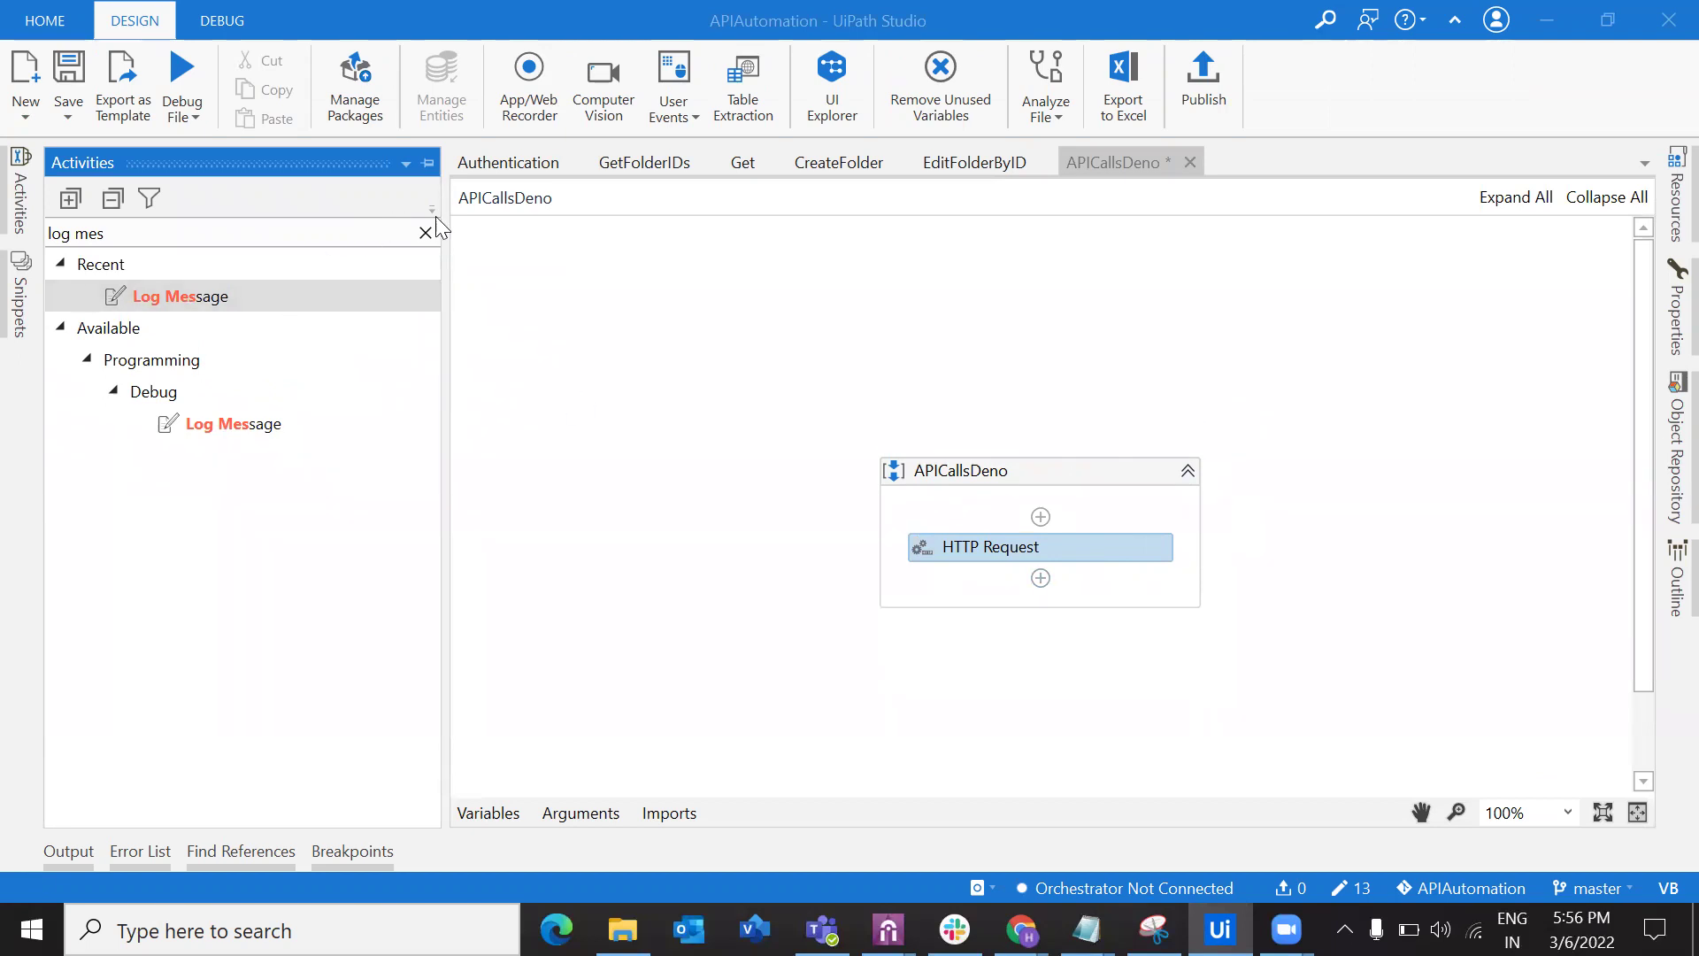
key("Escape")
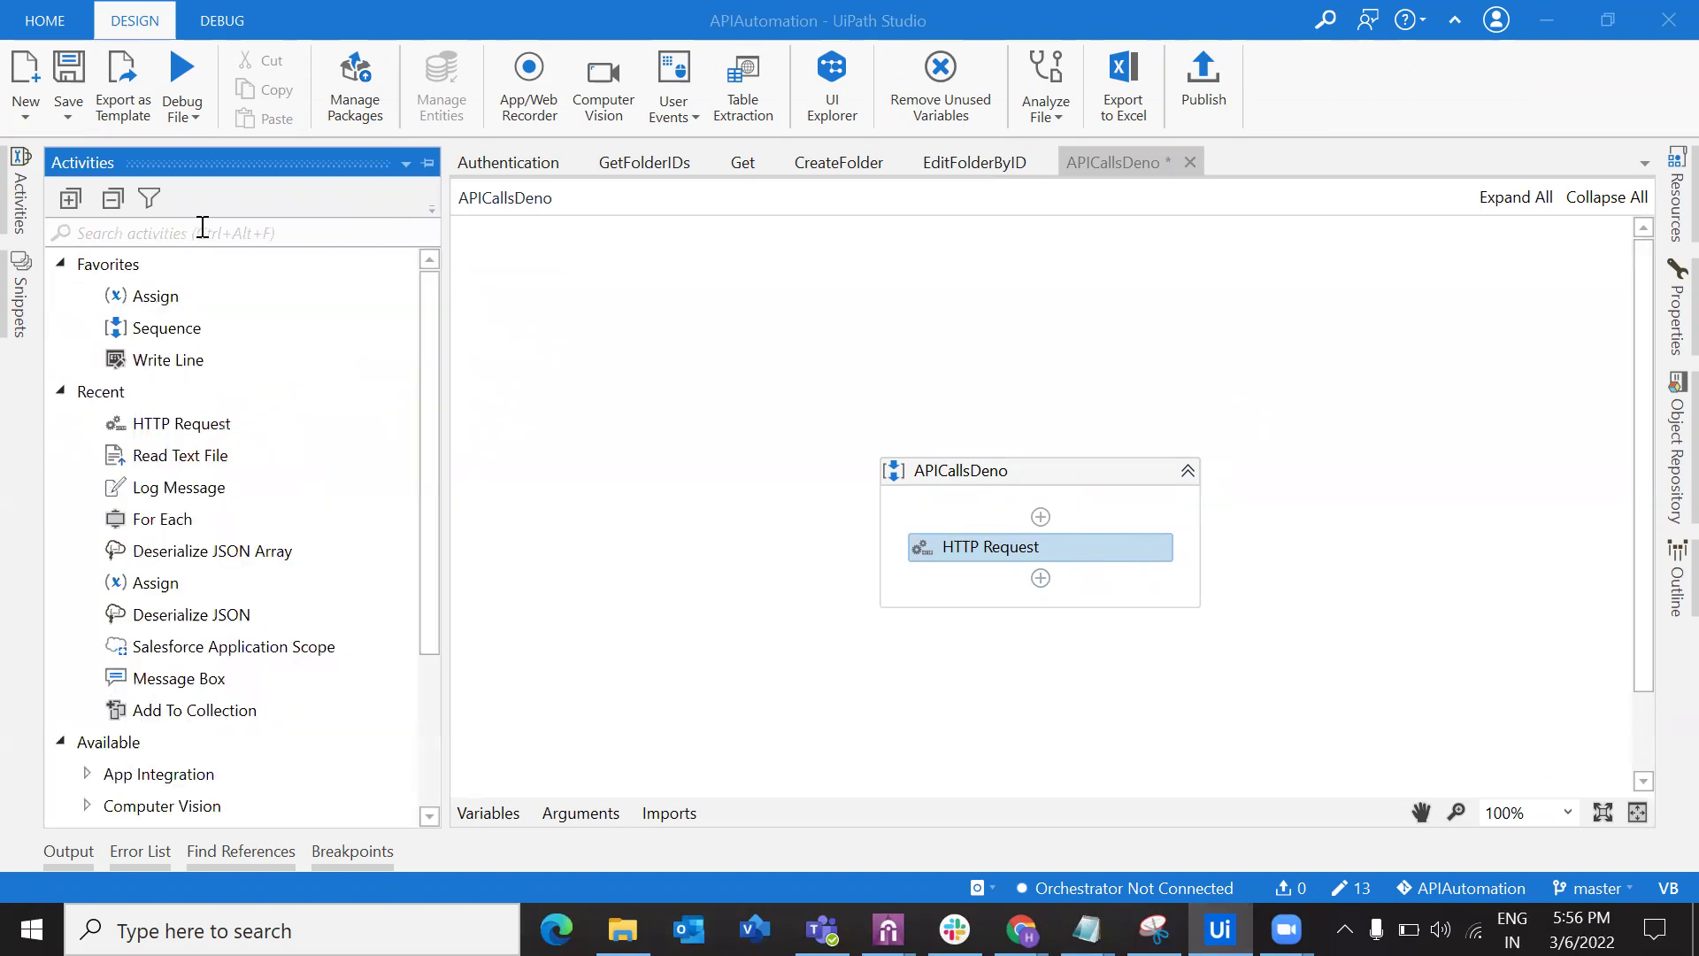
Add a Message Box activity below the HTTP Request and set its text to intStatusCode.
type("box")
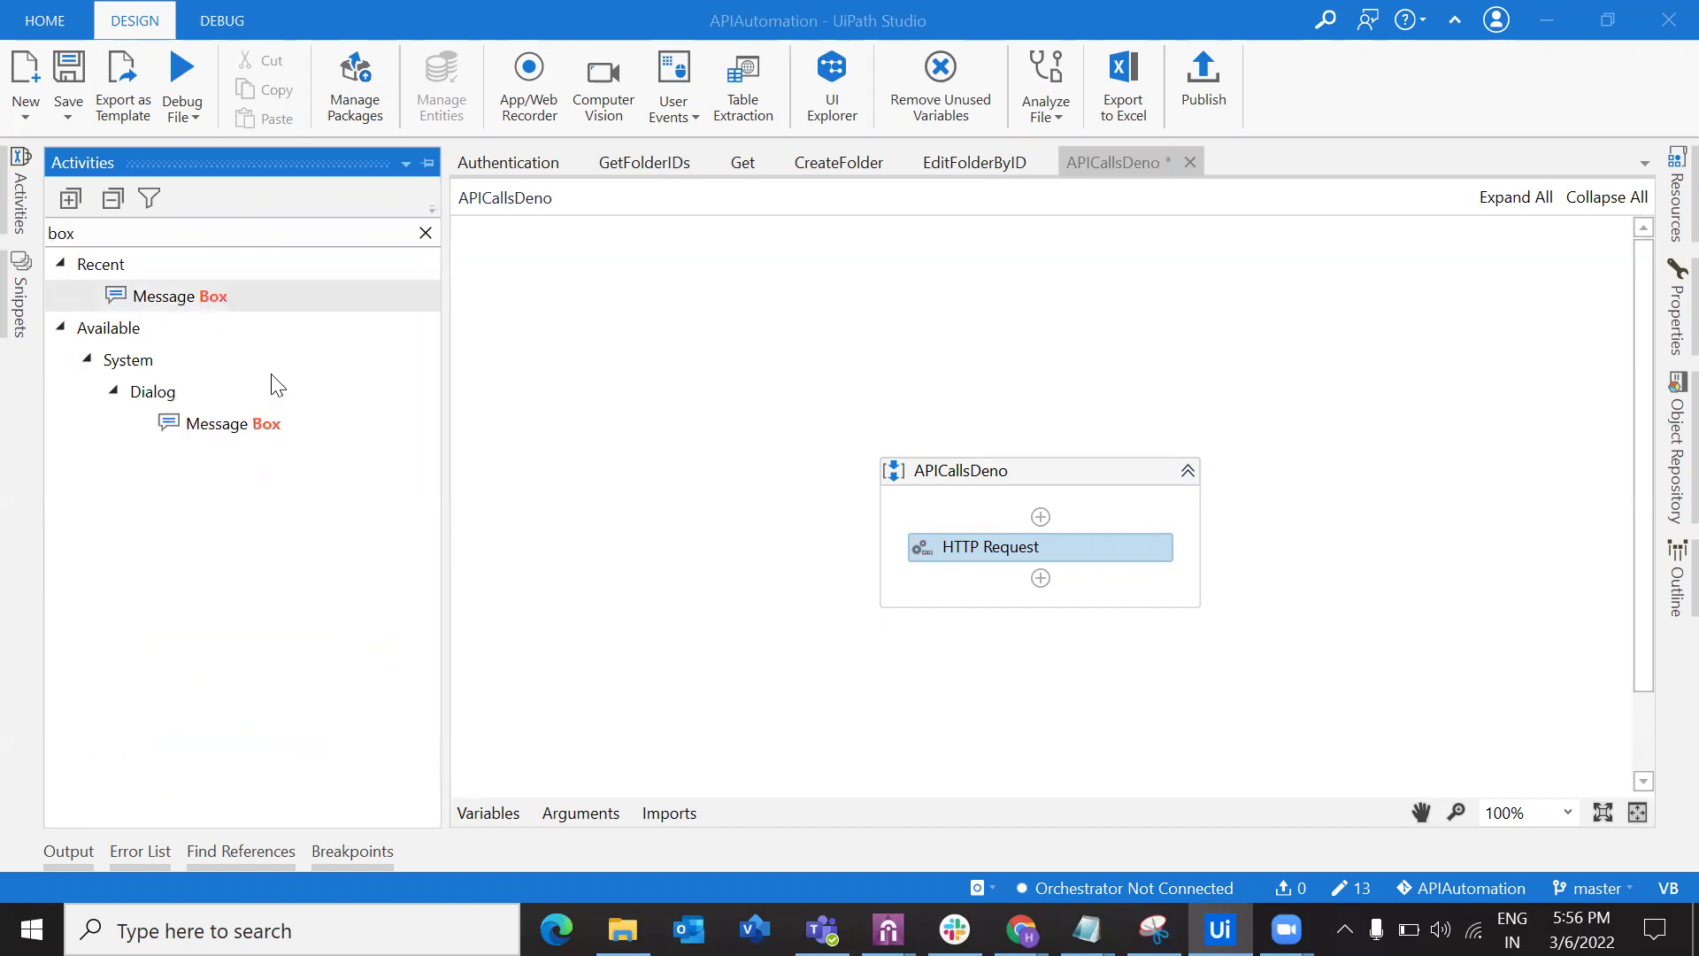
left_click_drag(177, 296, 1073, 596)
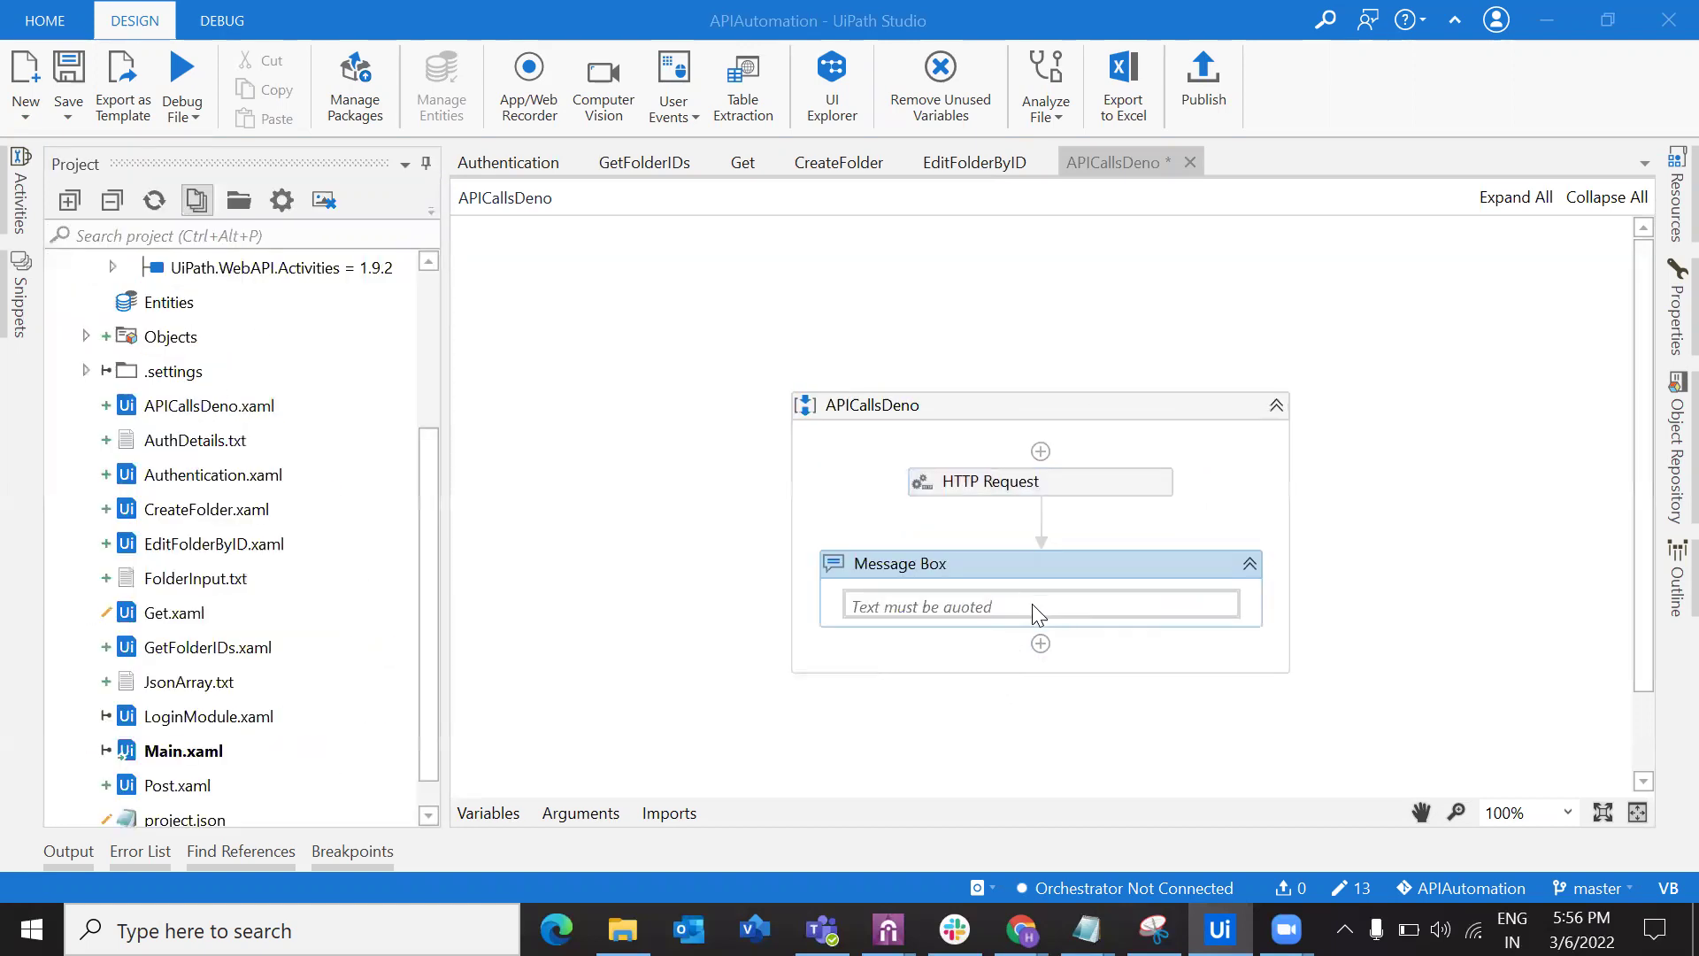
left_click(1034, 606)
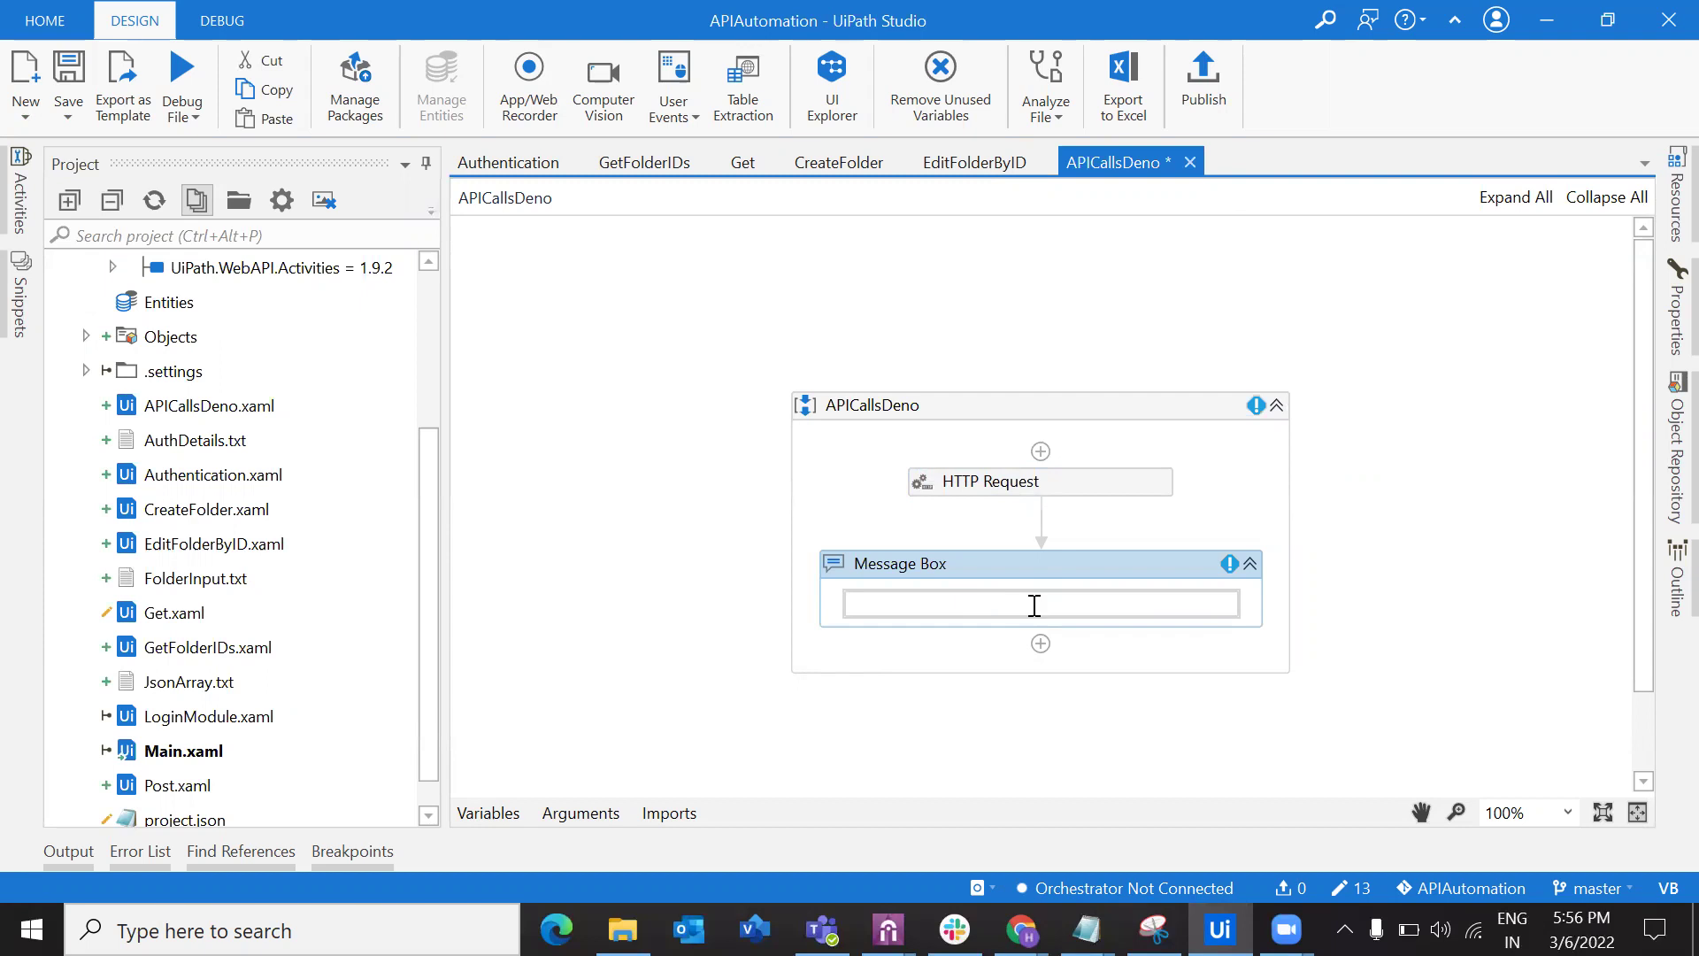
type("st")
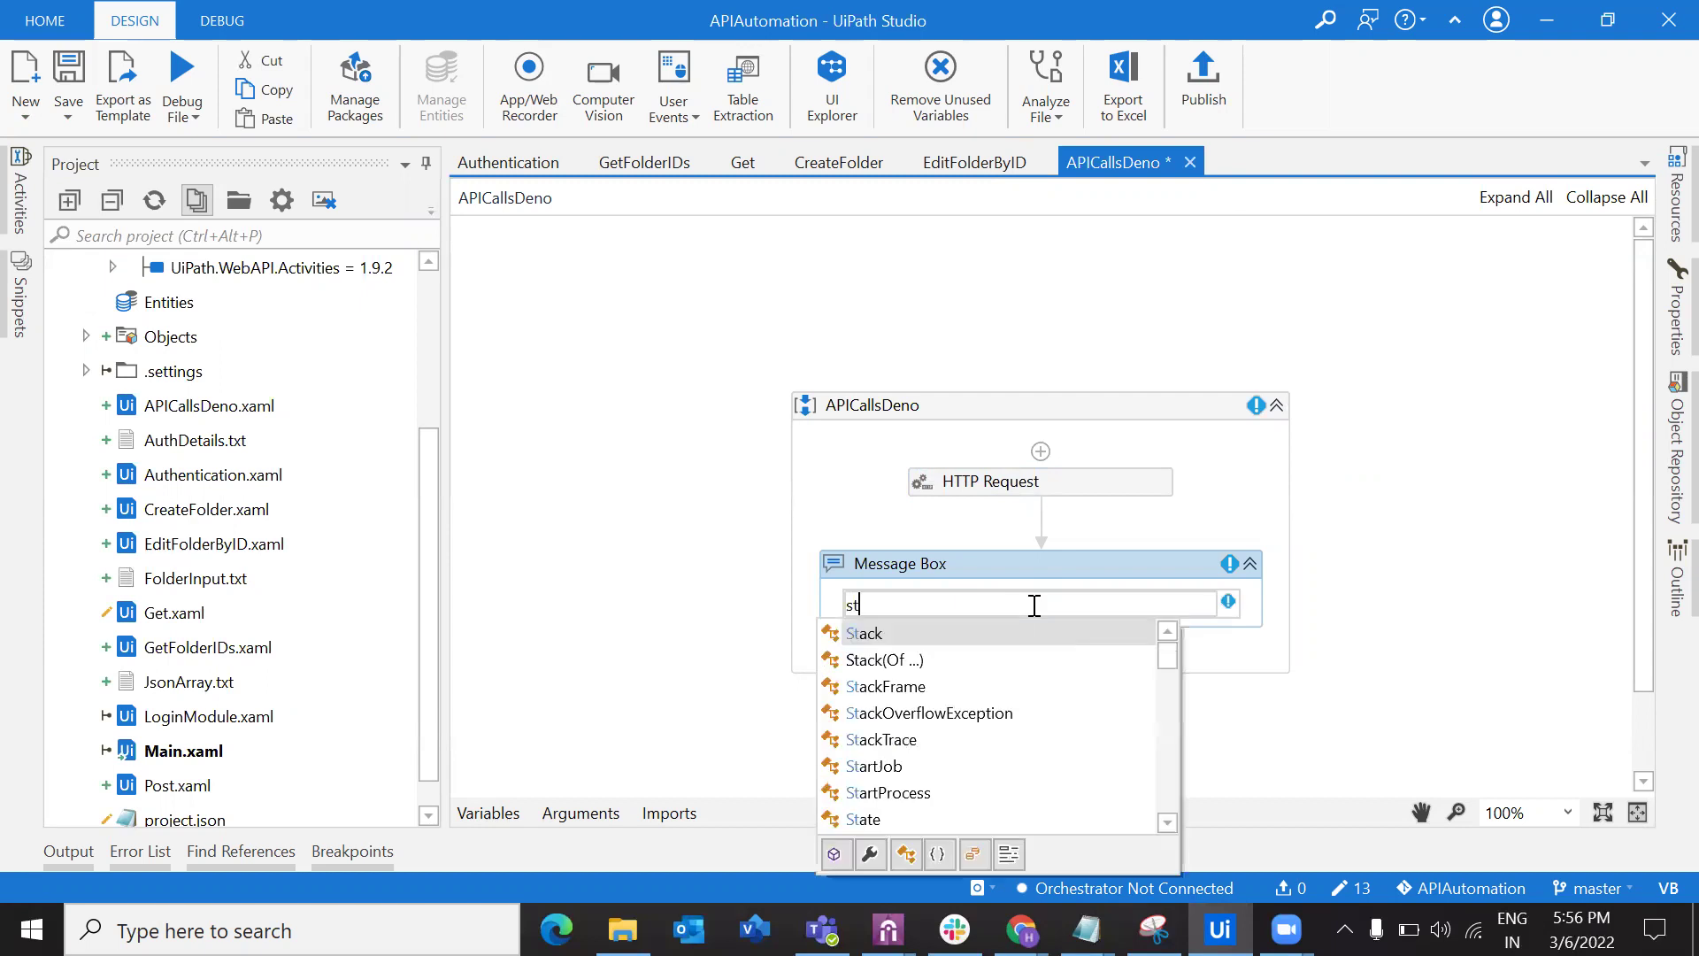
type("a")
key("BackSpace")
key("BackSpace")
key("BackSpace")
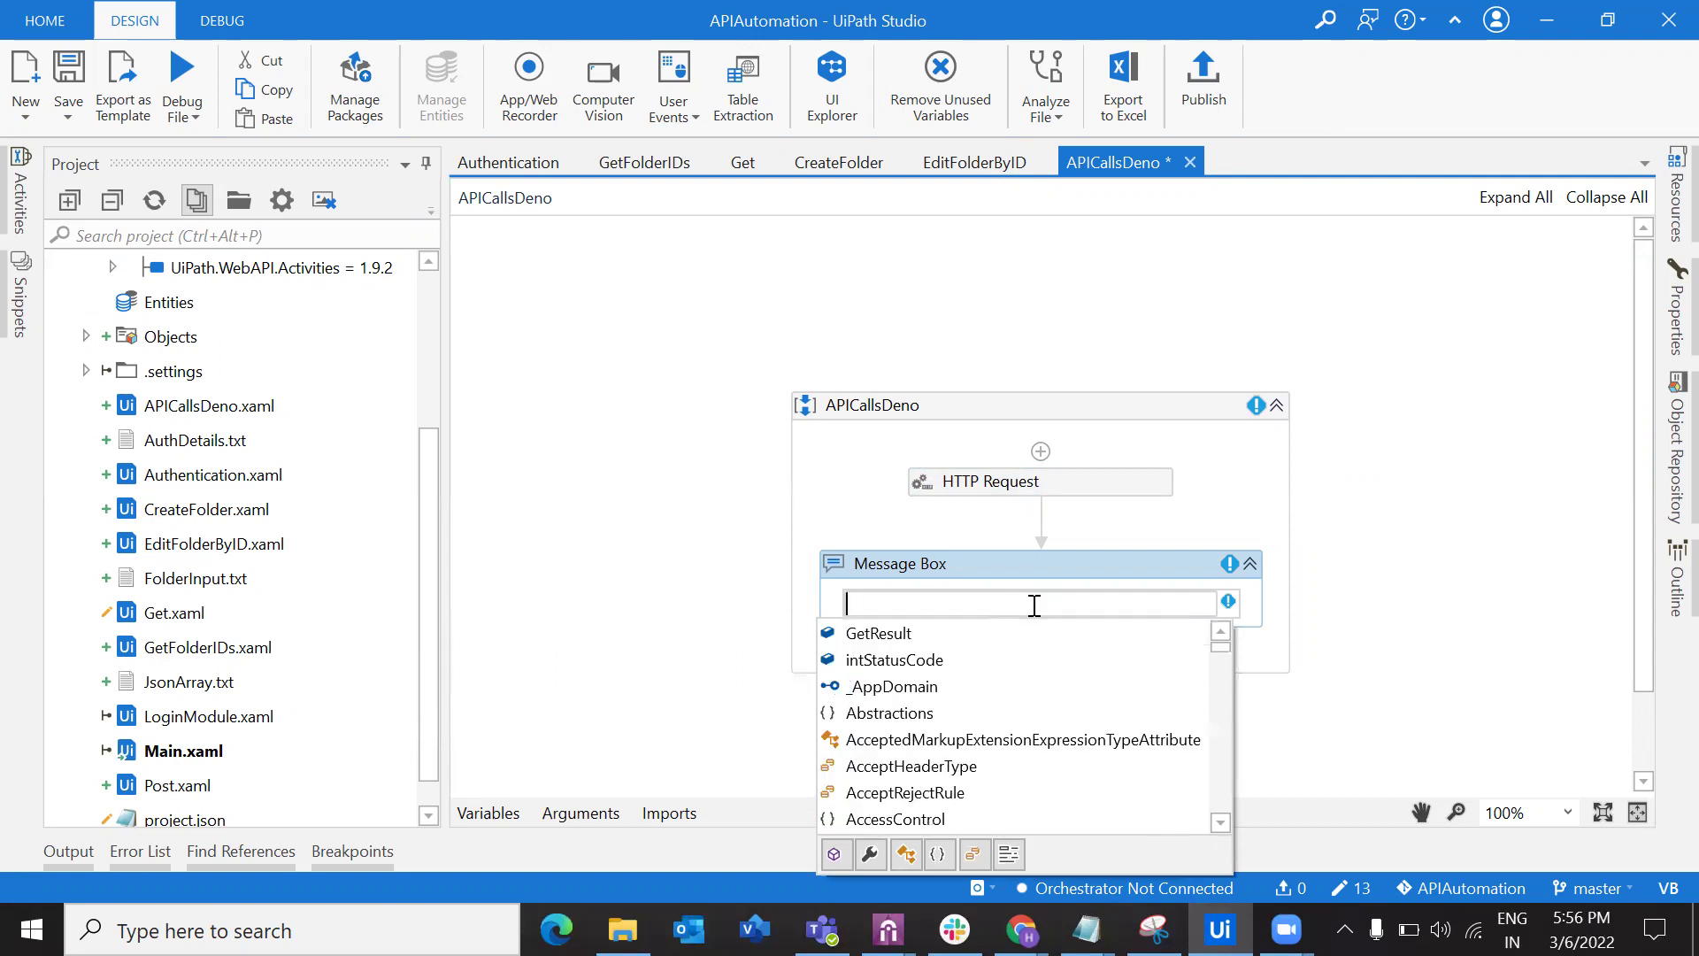
type("in")
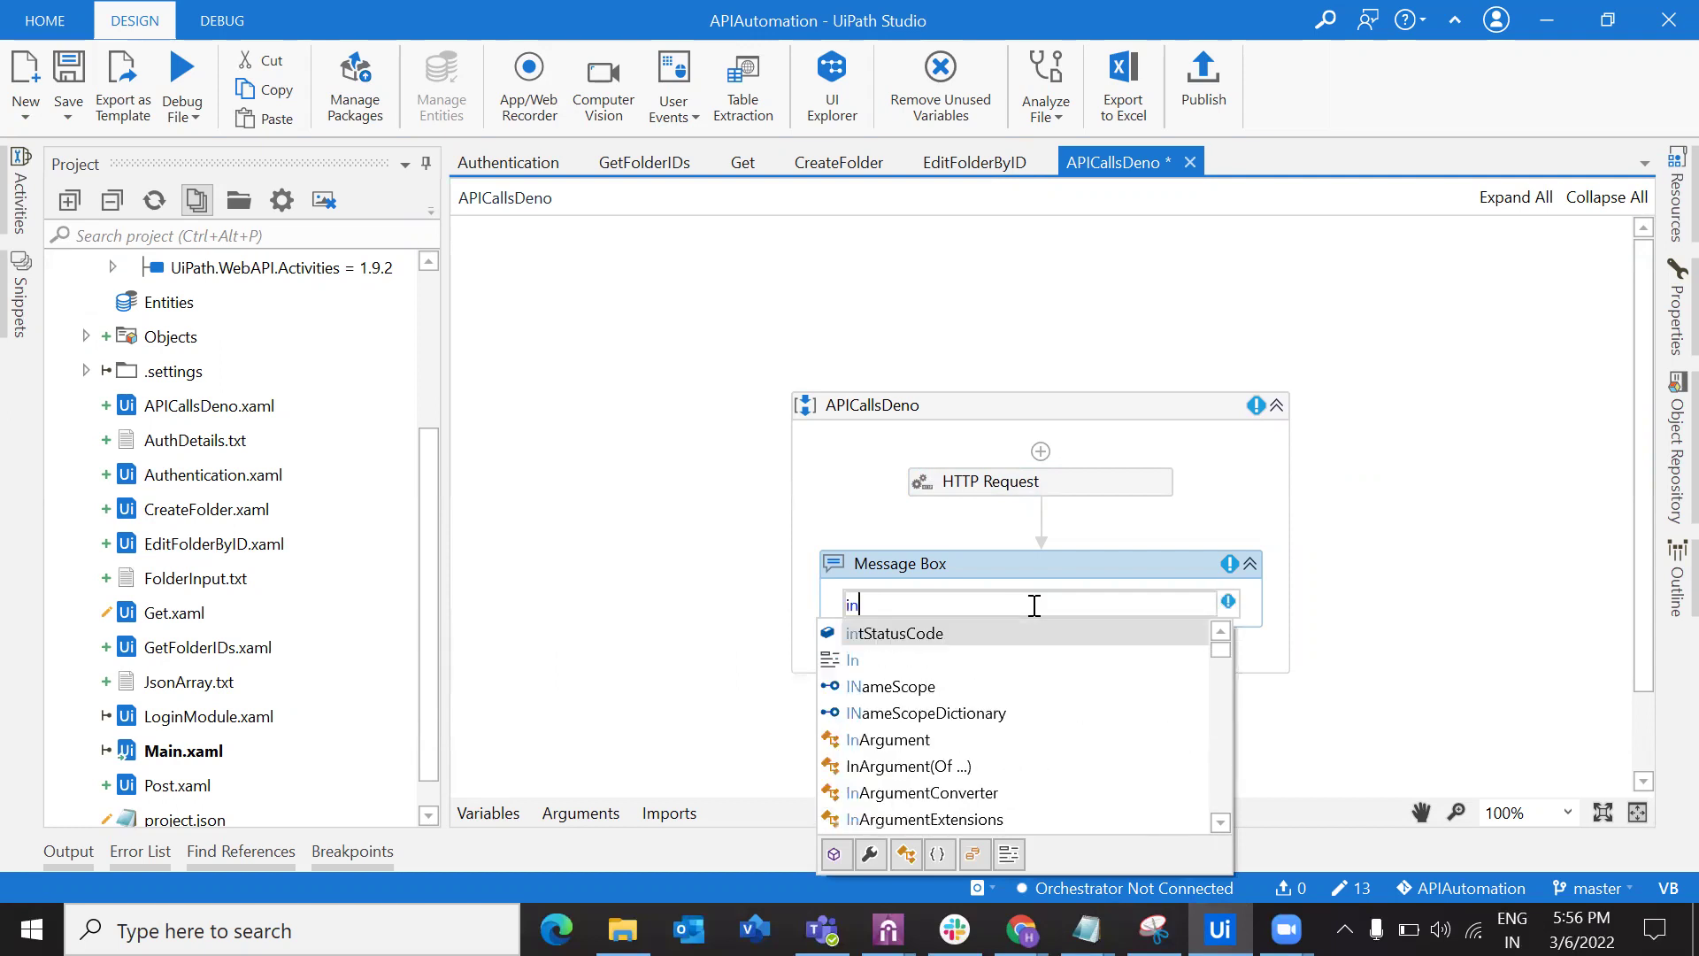
key("Return")
Add a Log Message activity below the Message Box and set its message to GetResult.
left_click(4, 186)
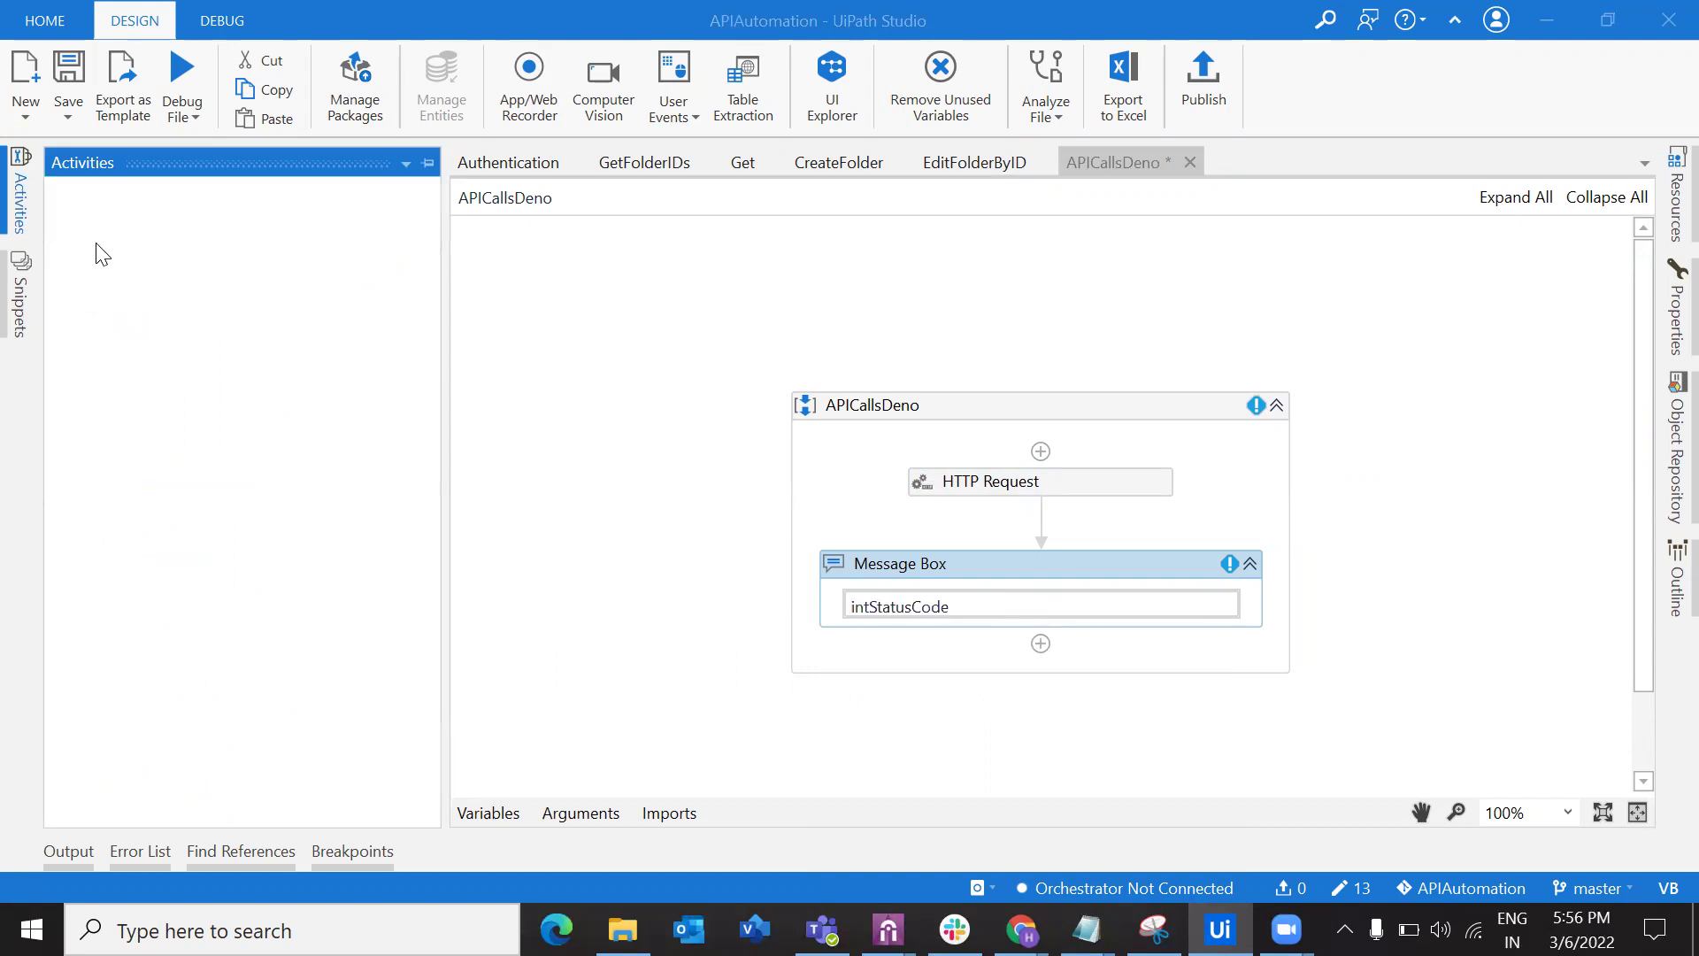
type("box")
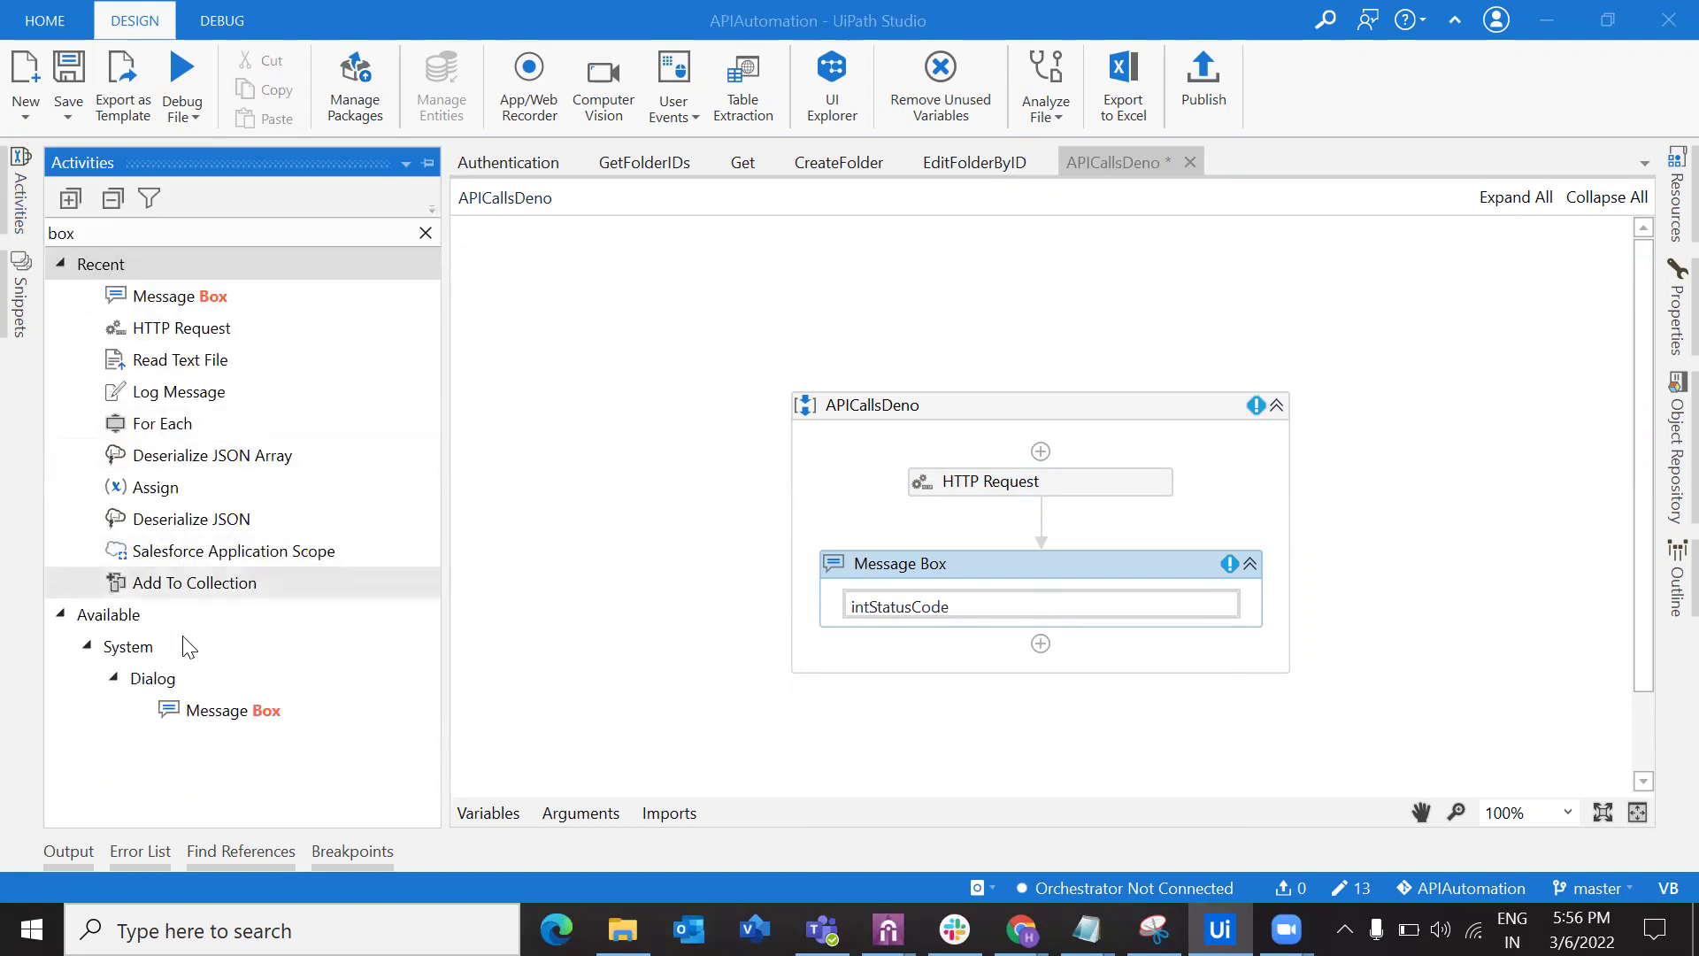
left_click_drag(177, 391, 1060, 665)
left_click(999, 693)
type("r")
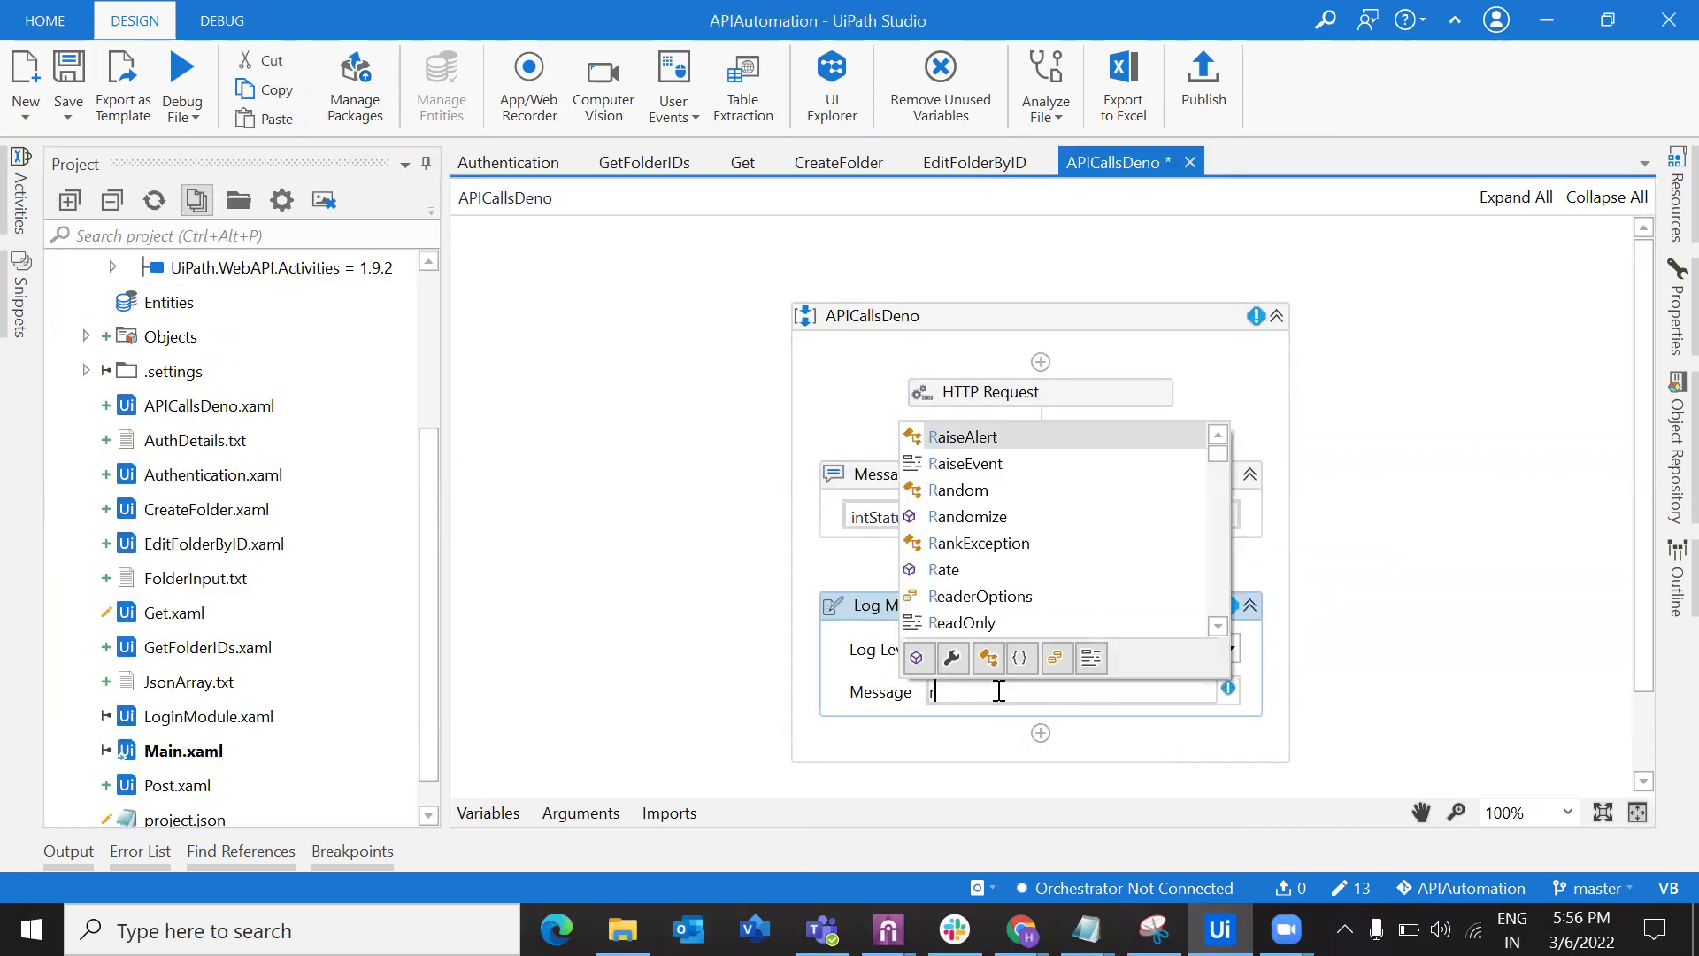
key("BackSpace")
type("ge")
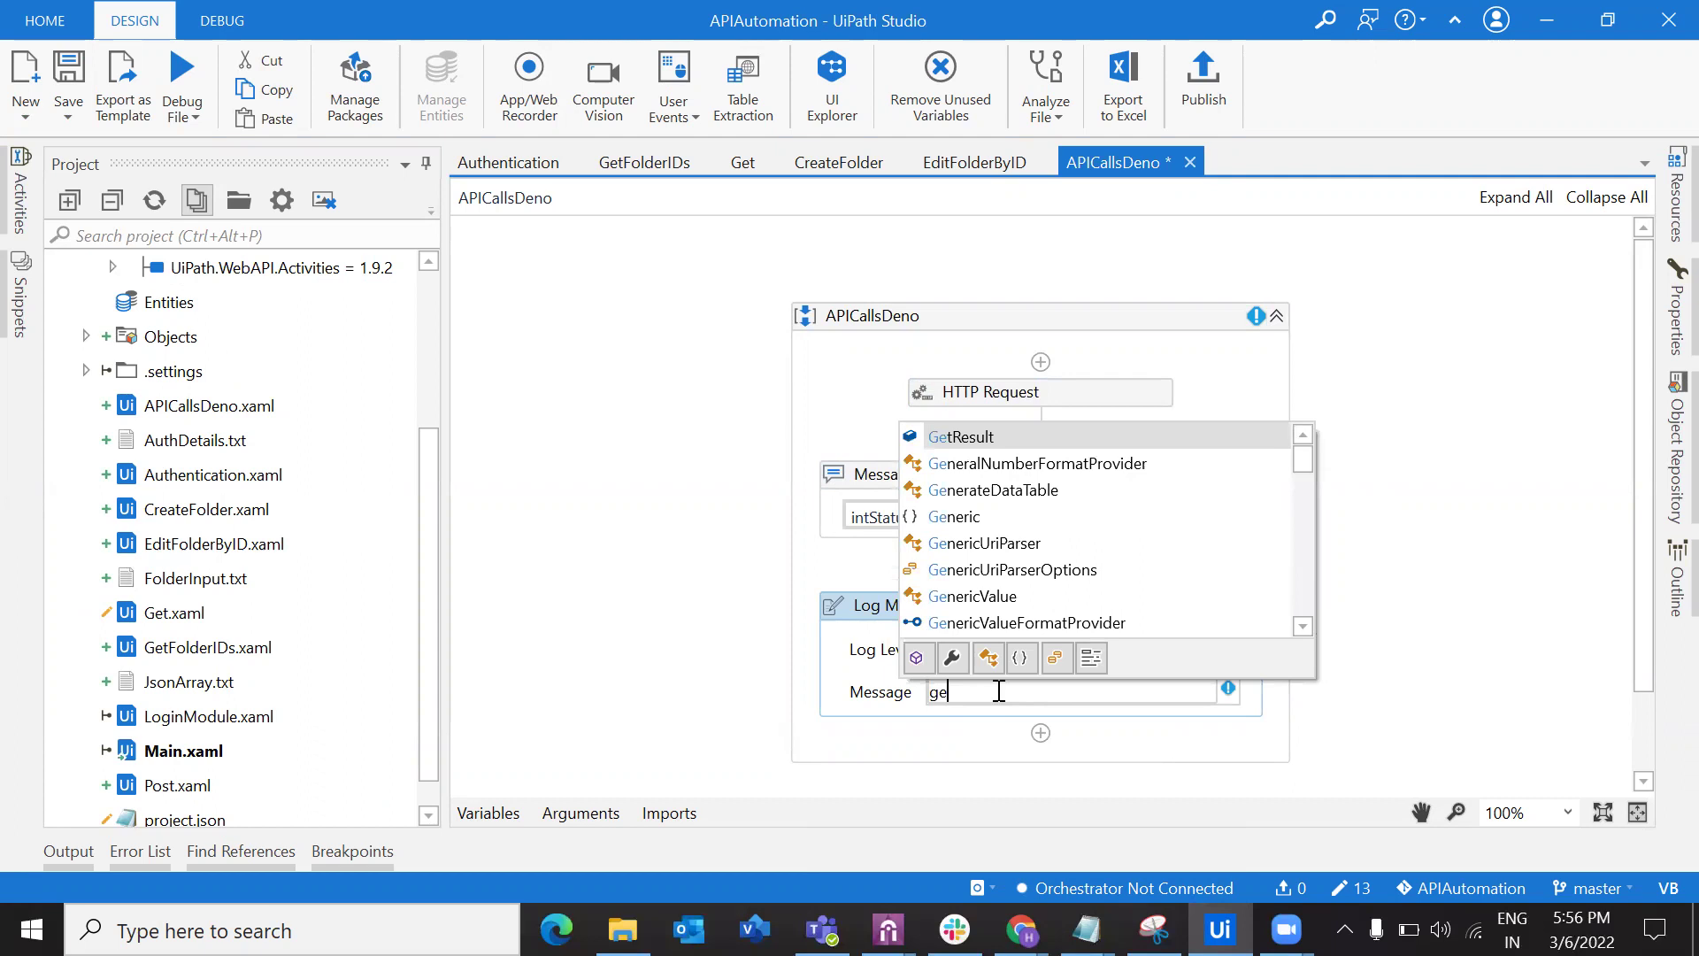
type("t")
key("Tab")
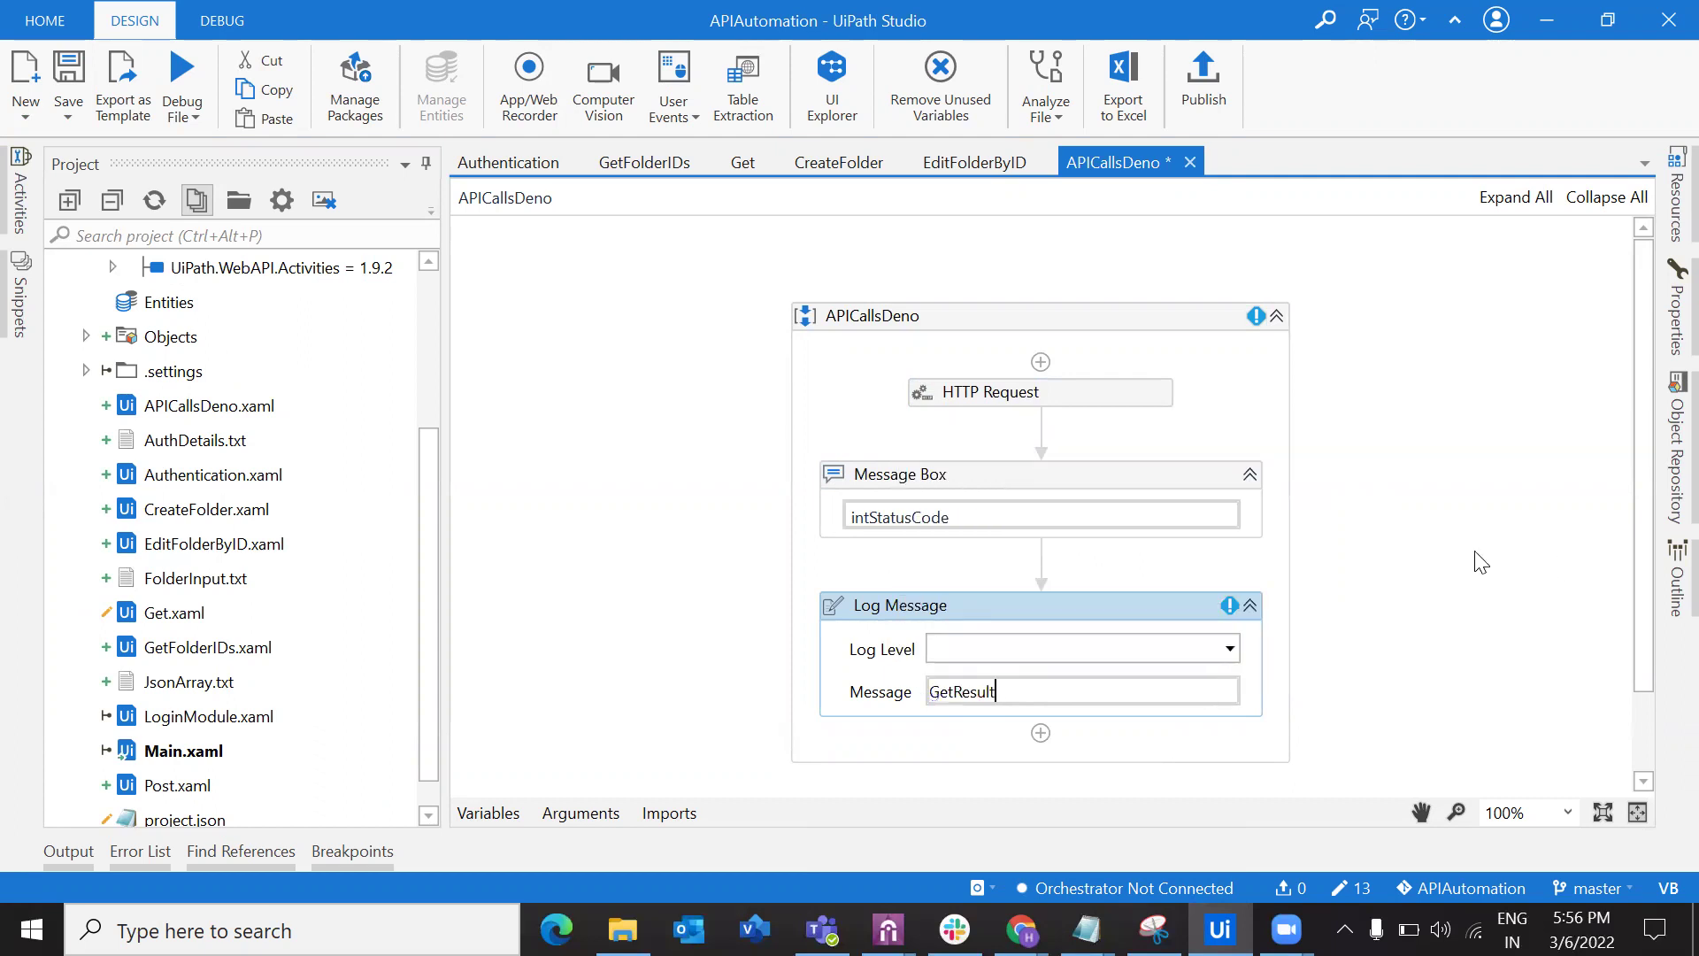
Save the APICallsDeno workflow and select its HTTP Request activity.
left_click(1475, 558)
key("ctrl+s")
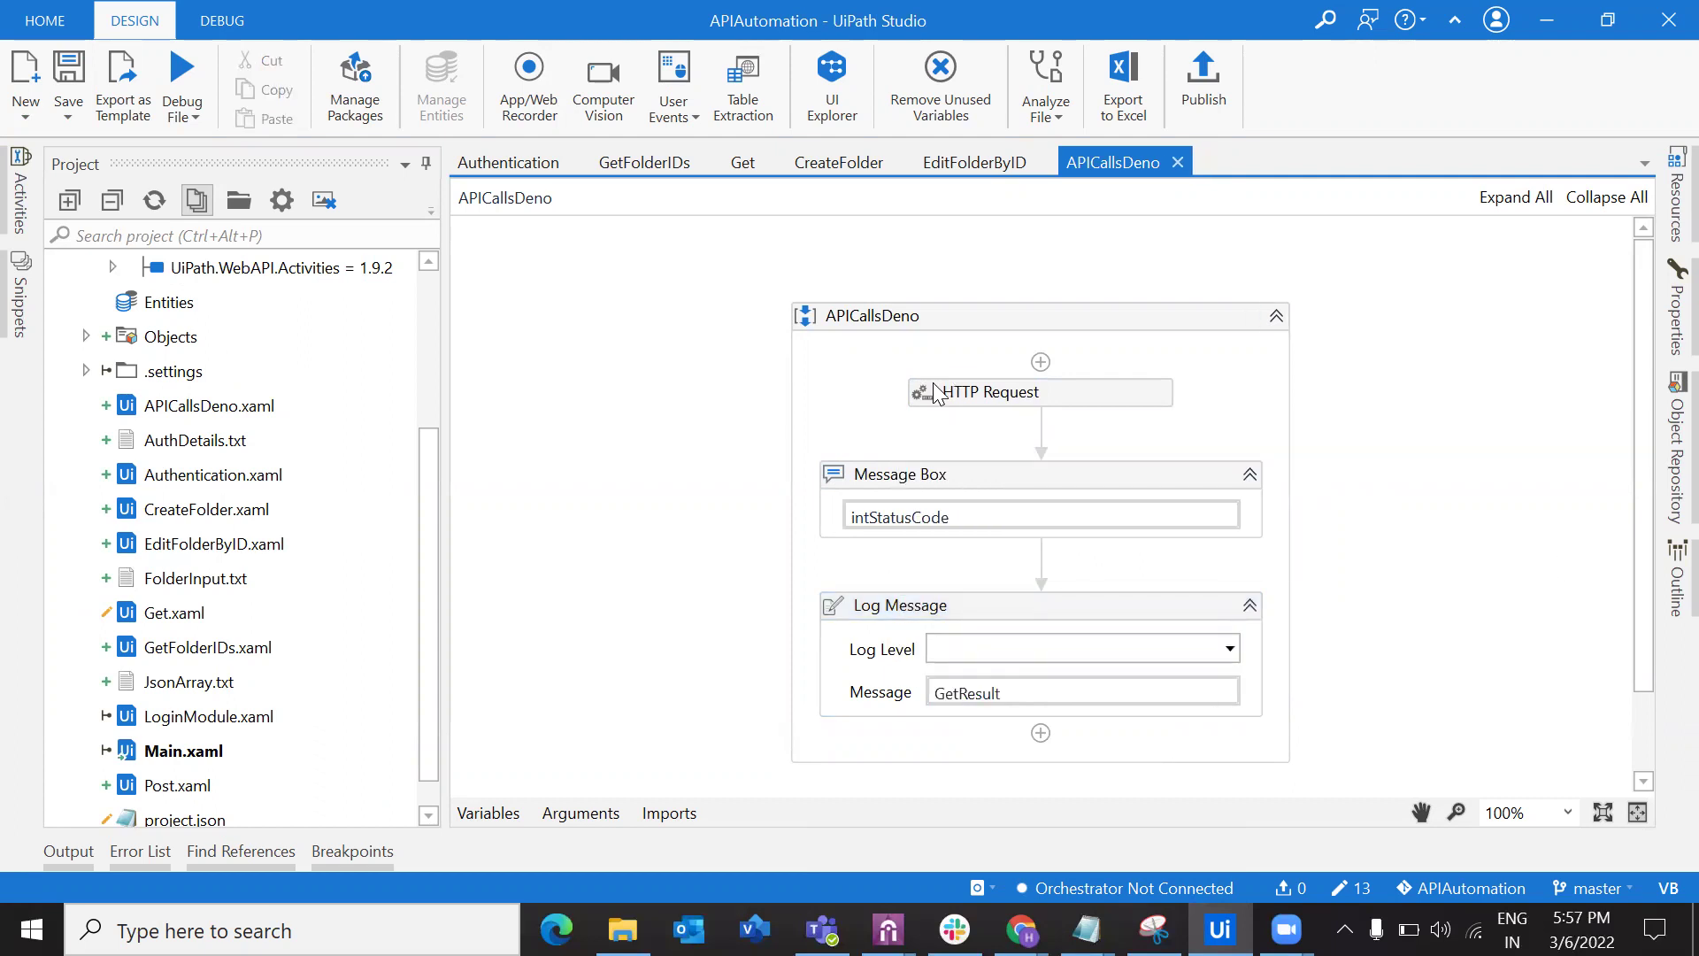
left_click(934, 391)
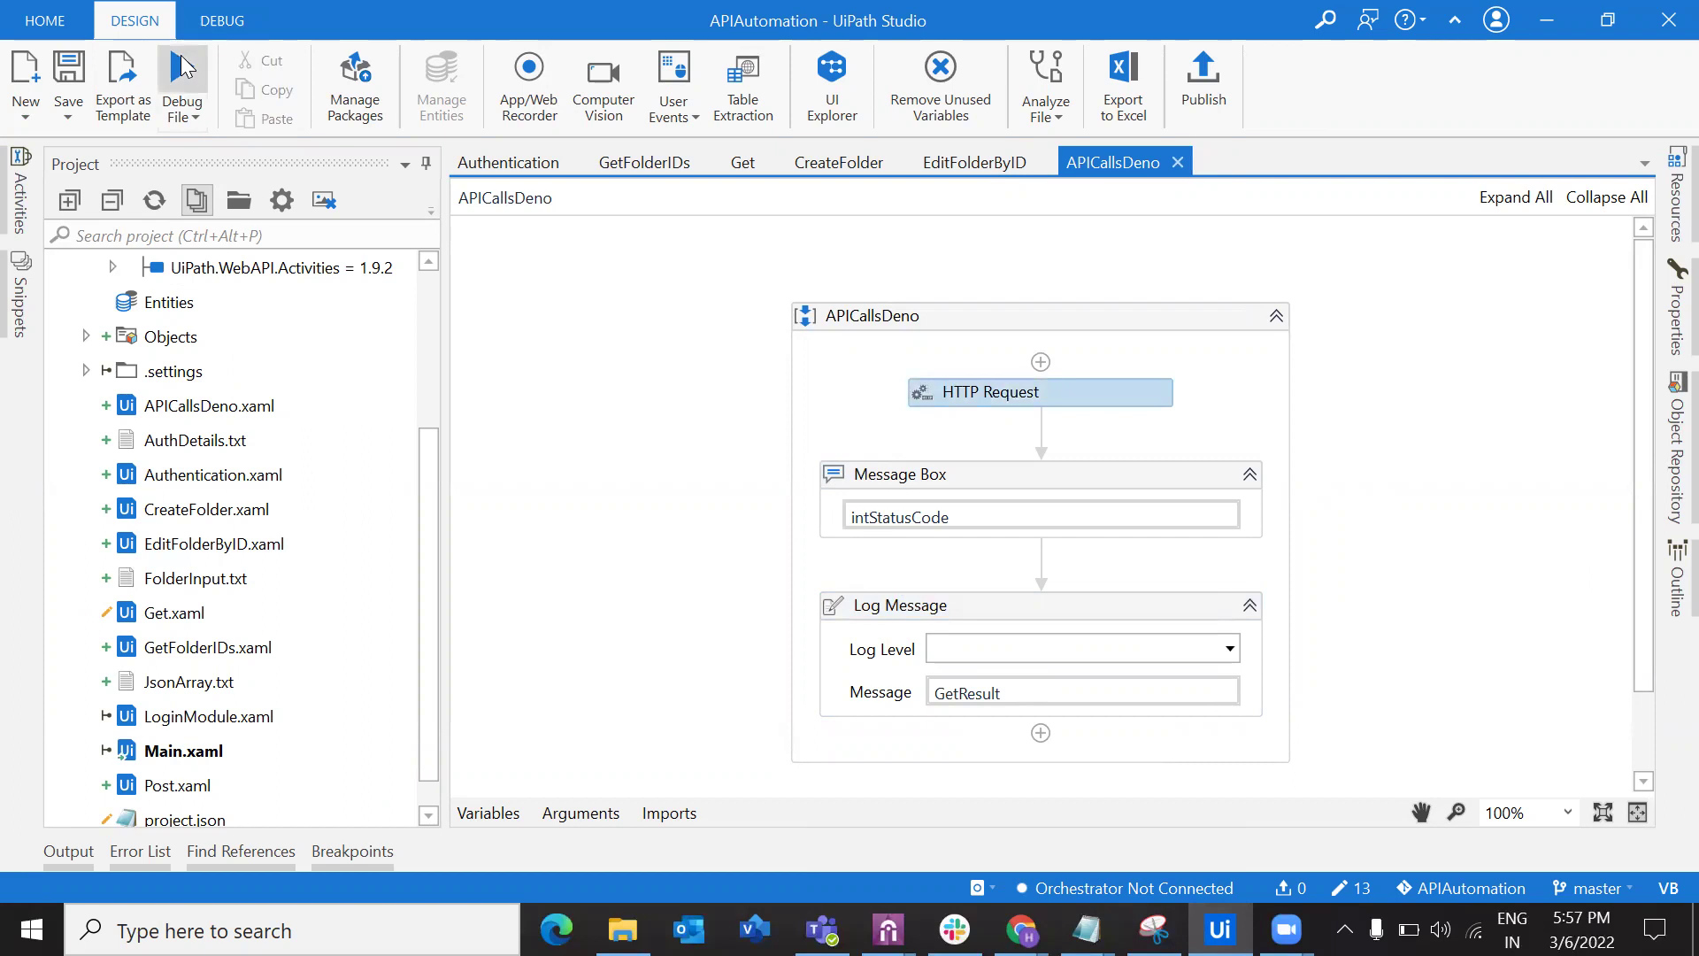
Debug the APICallsDeno workflow, dismiss its status code message and check the logged API response in the output.
left_click(183, 67)
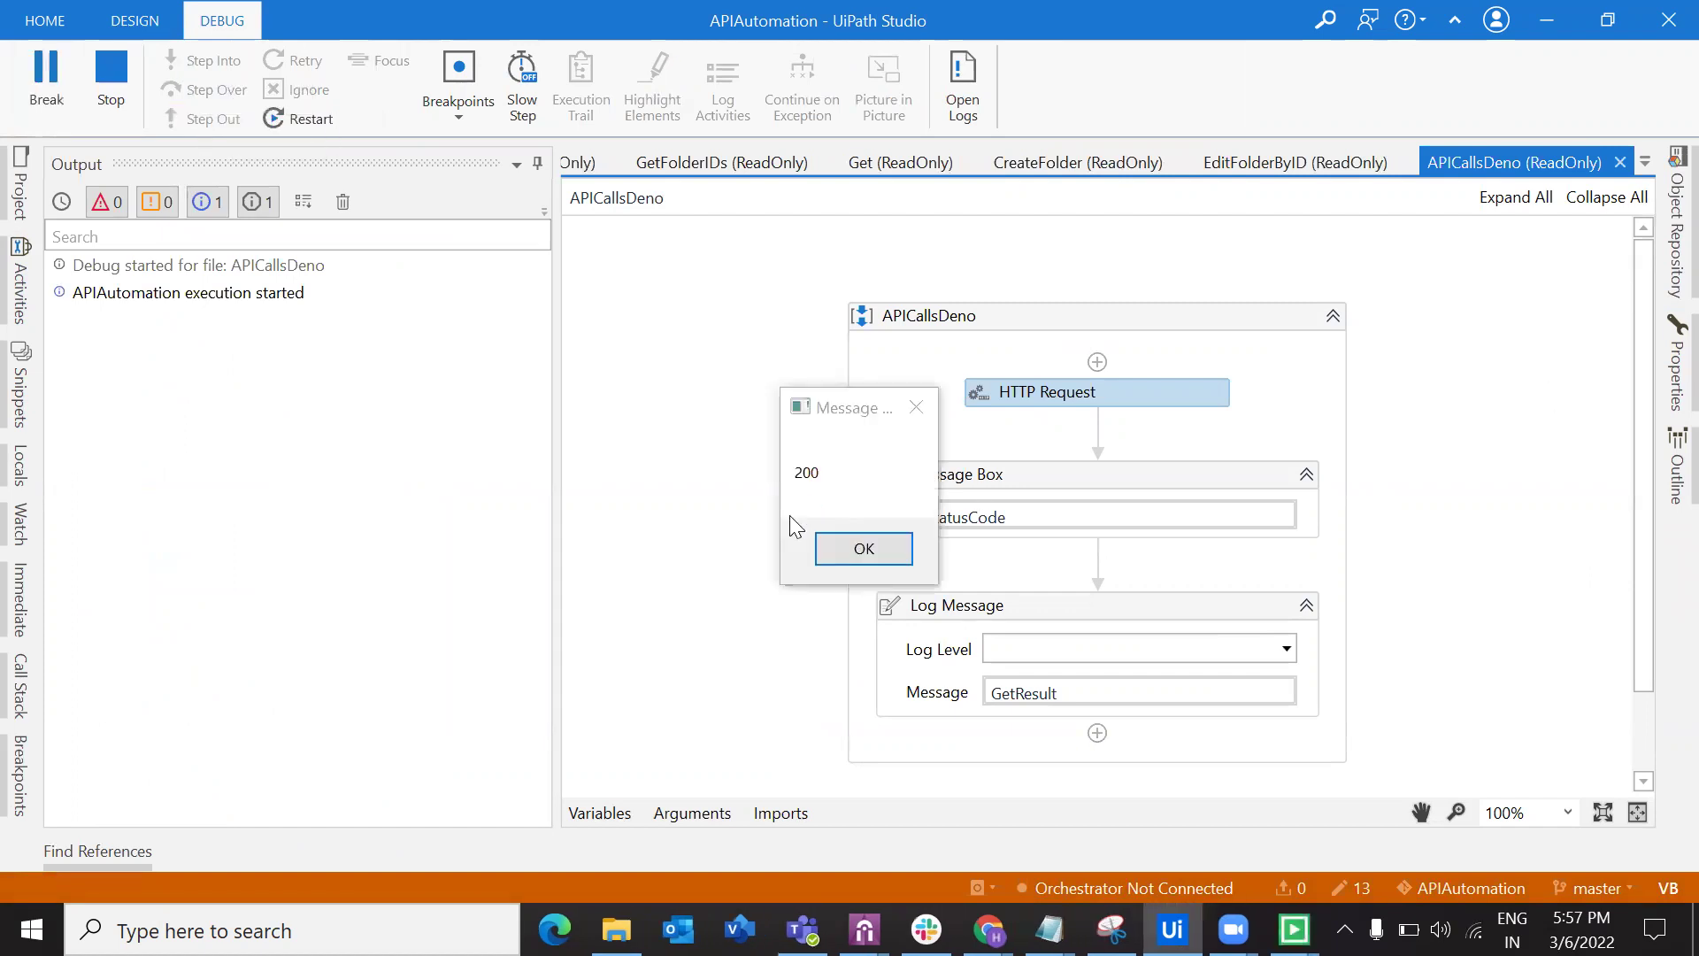
left_click(855, 550)
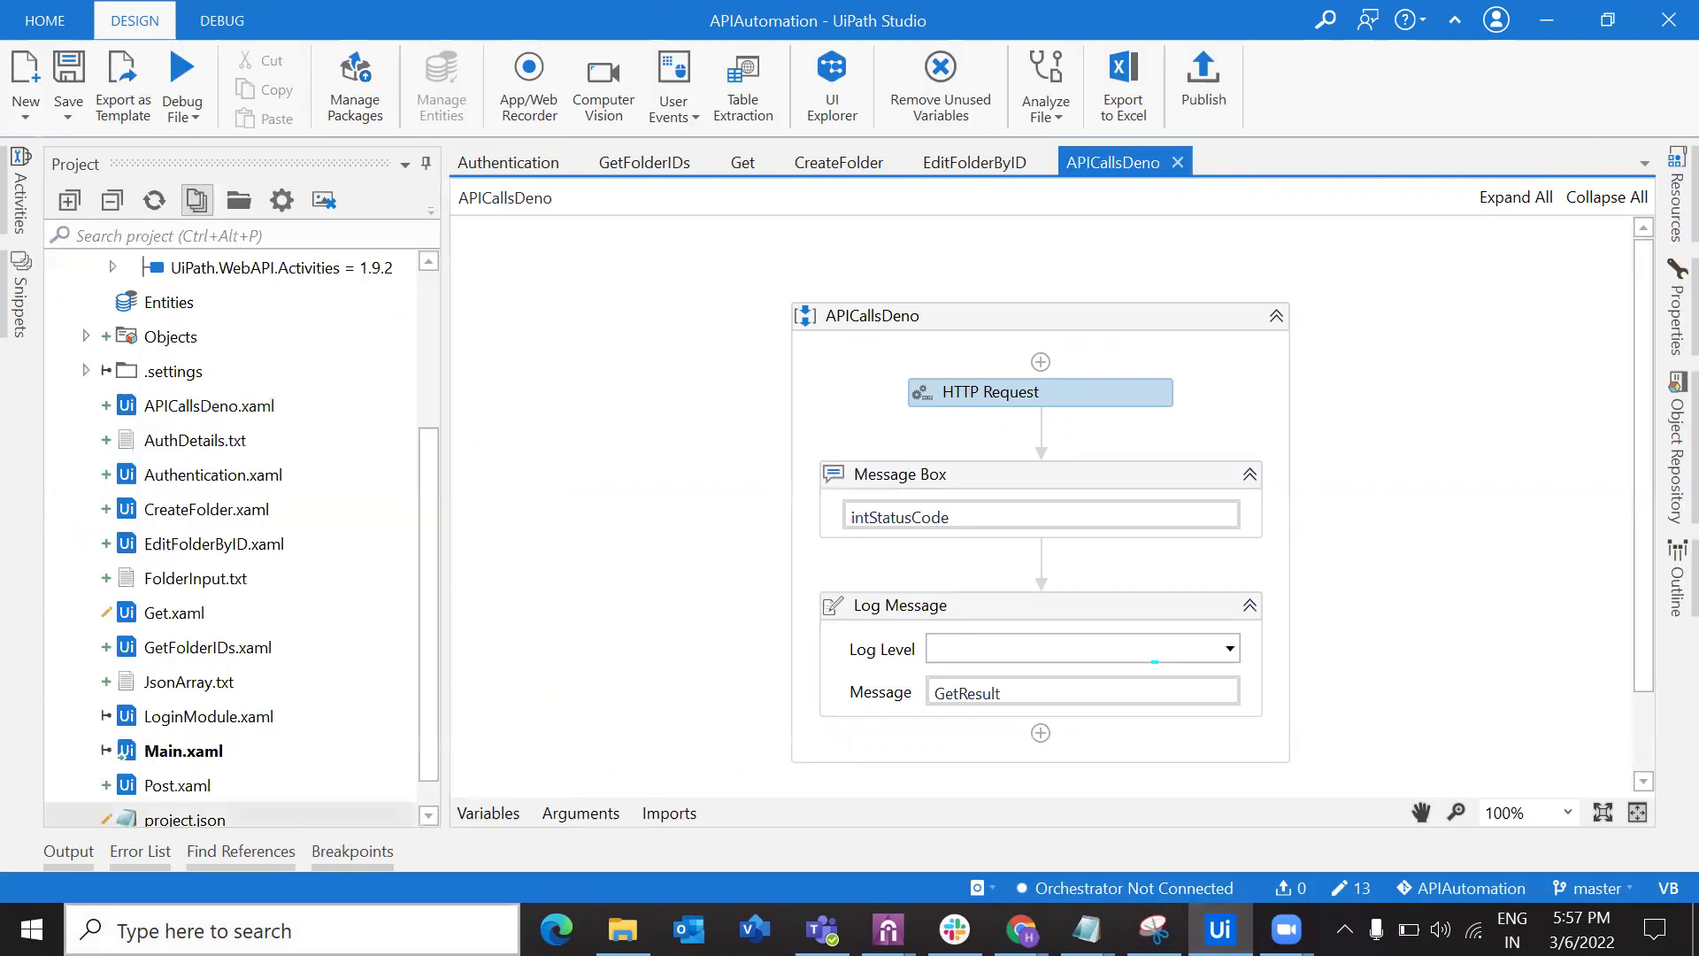
left_click(64, 852)
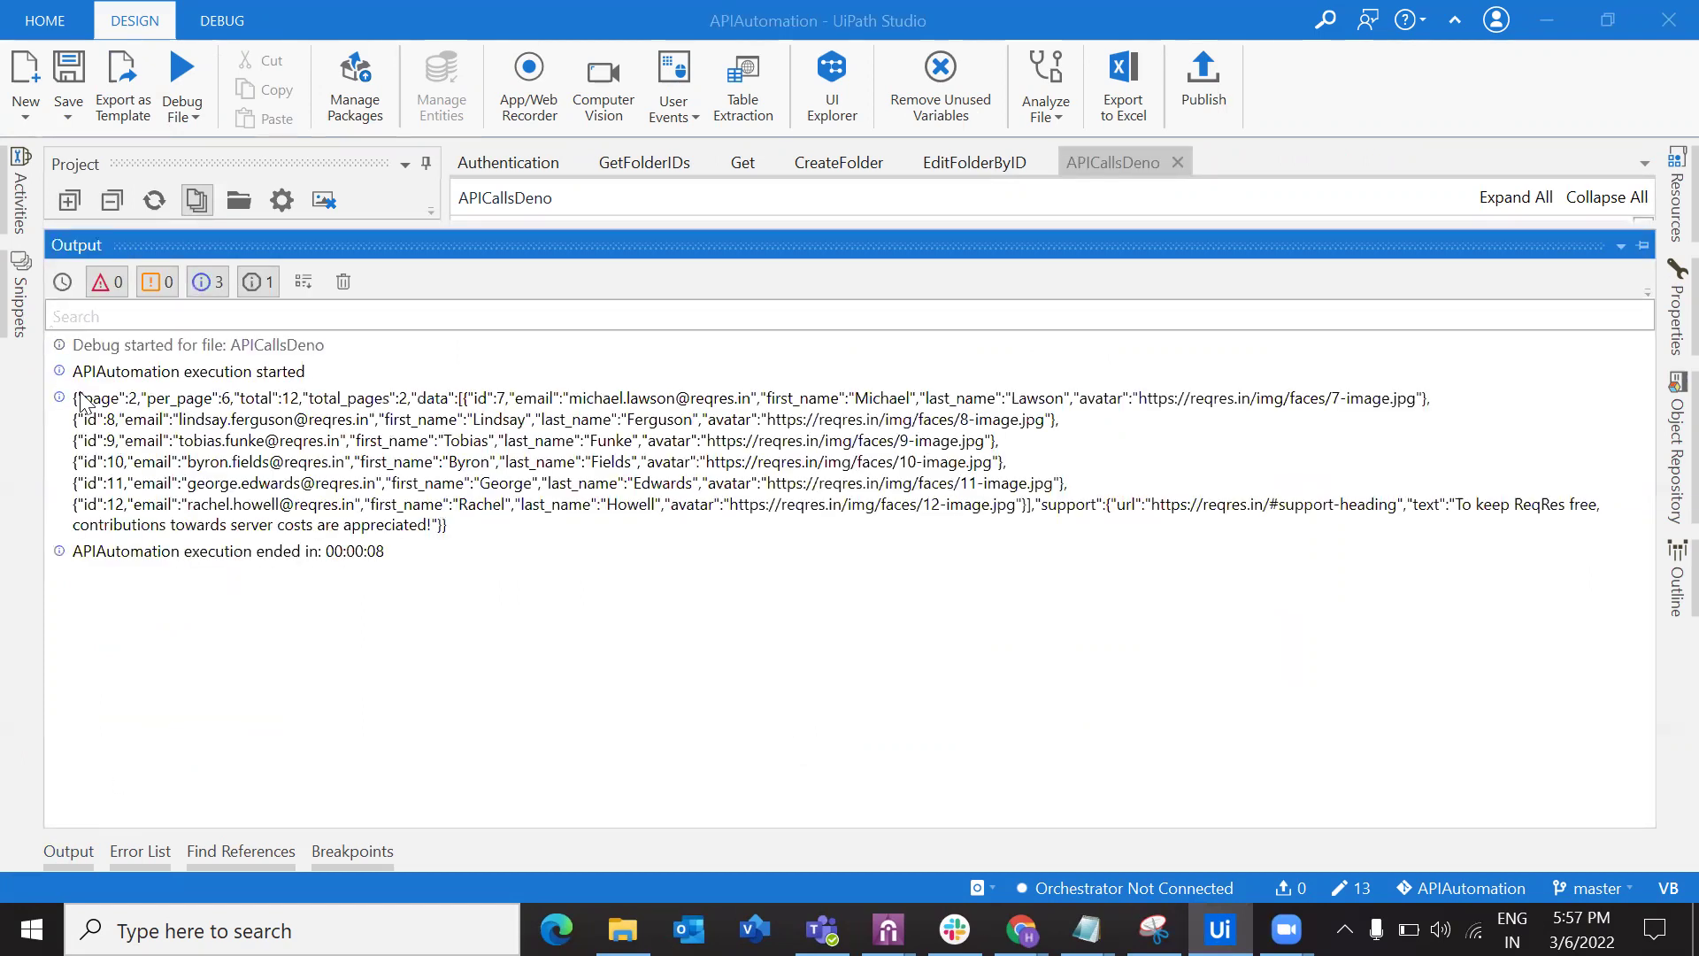
left_click(304, 484)
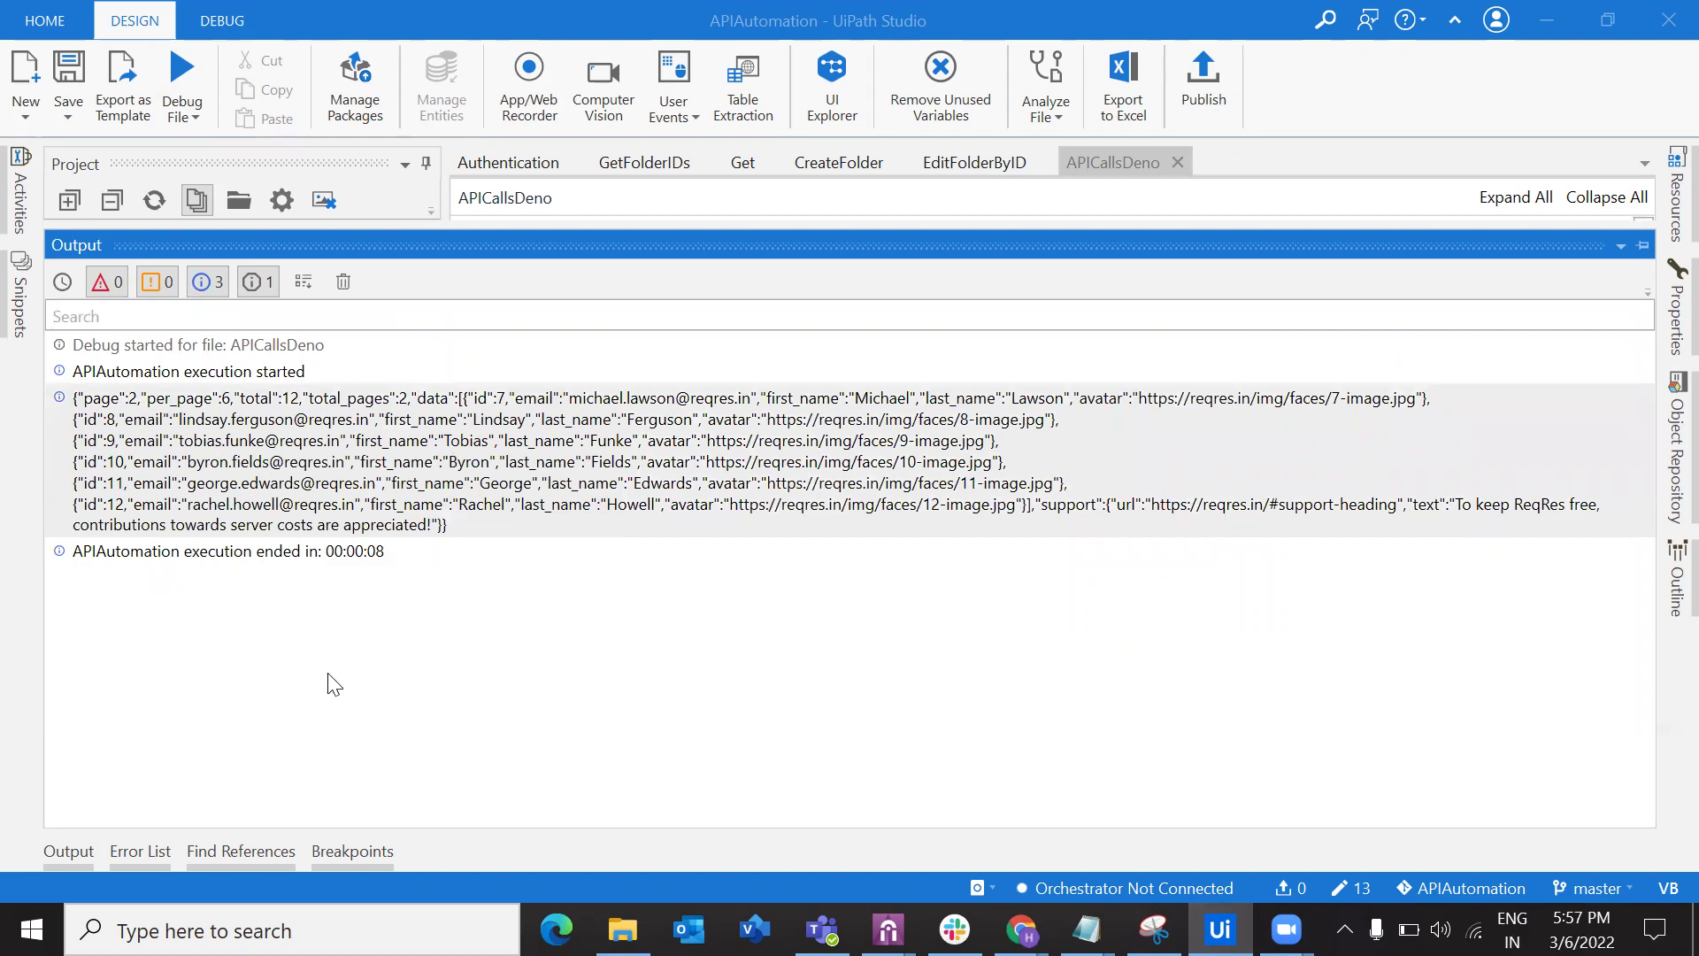
left_click(71, 861)
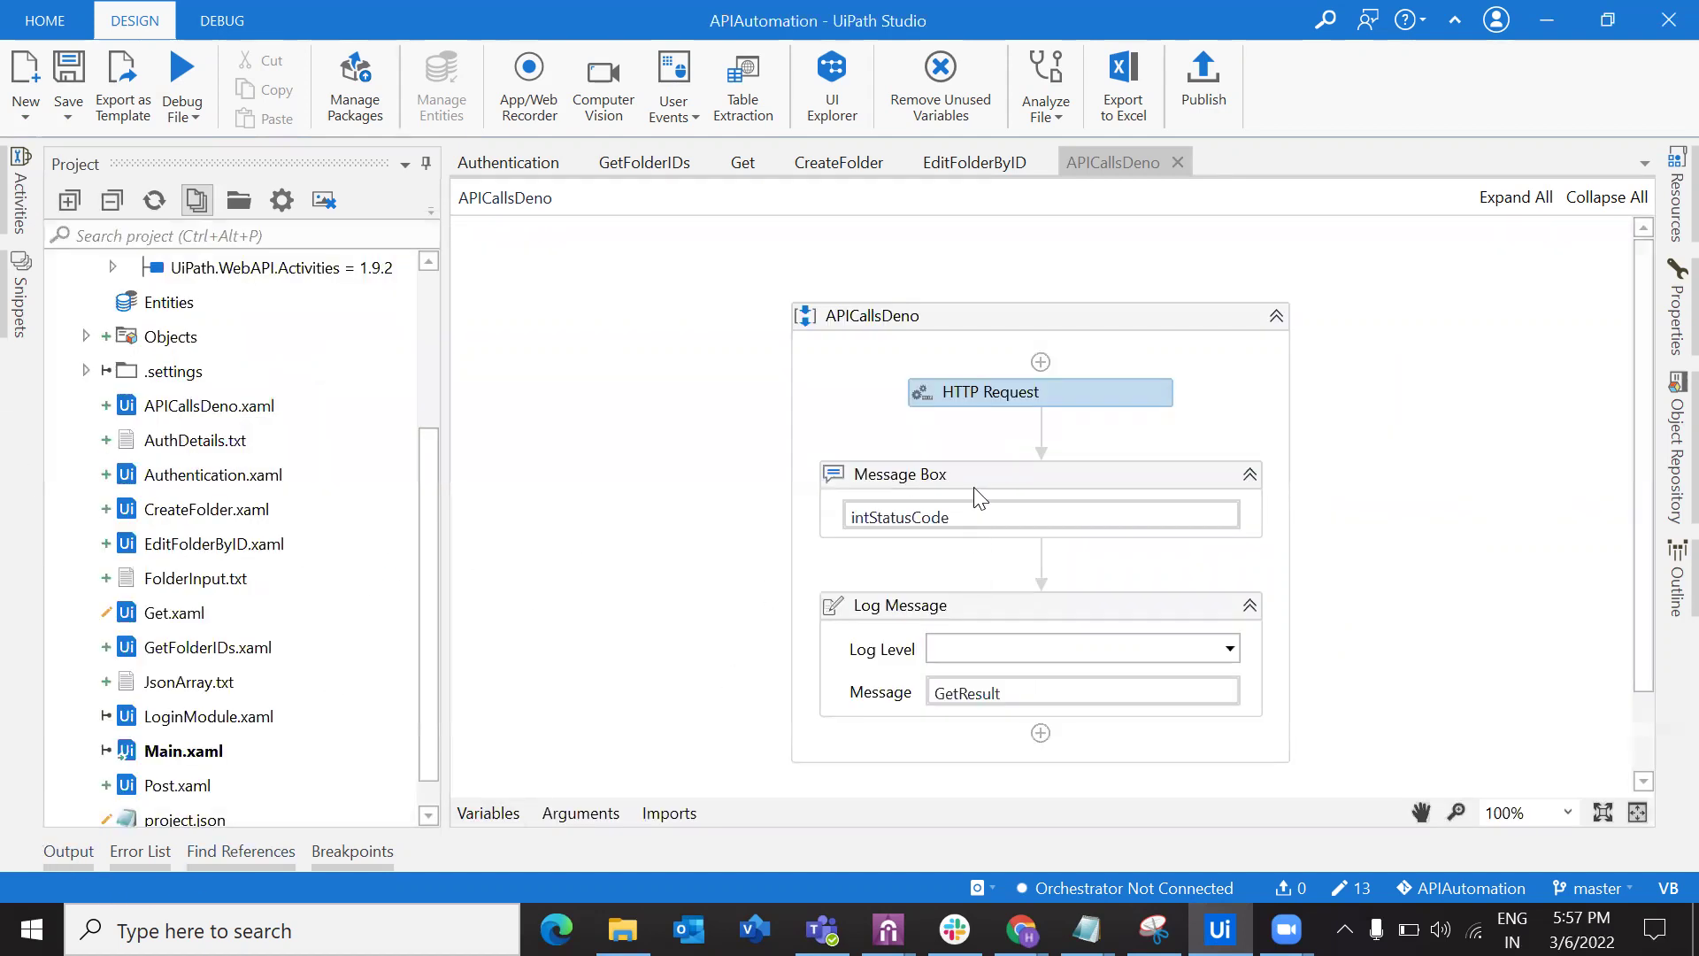
Review the HTTP Request's output properties and the types of the workflow's variables.
left_click(1673, 305)
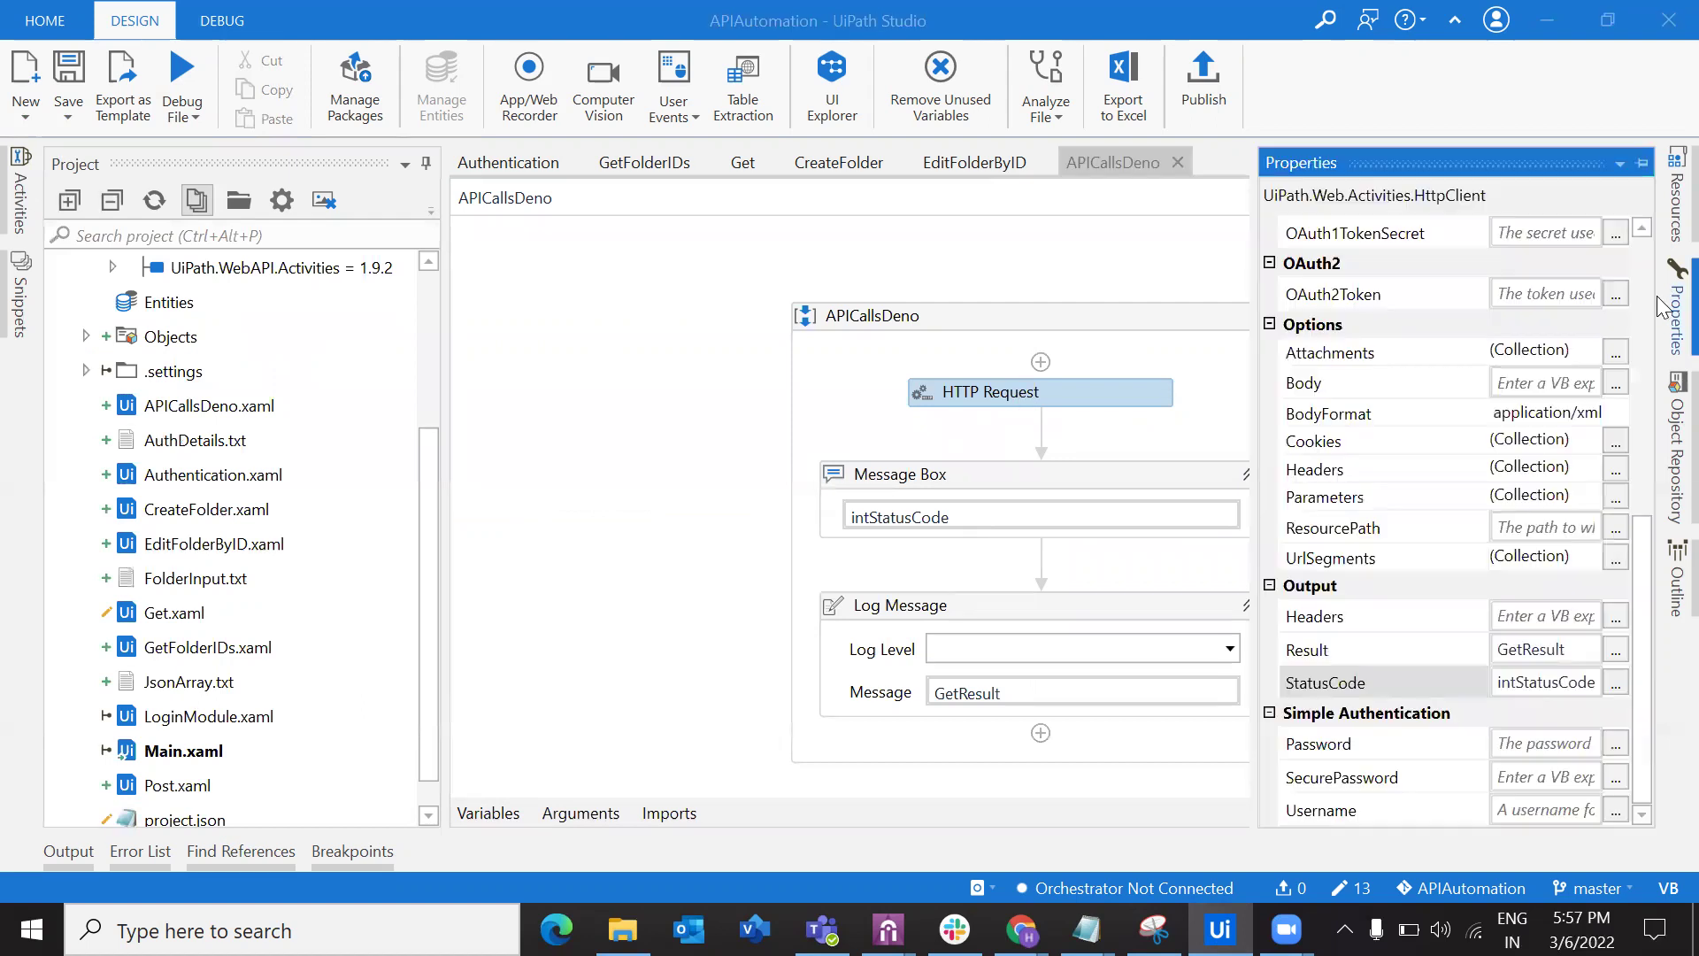
left_click(519, 819)
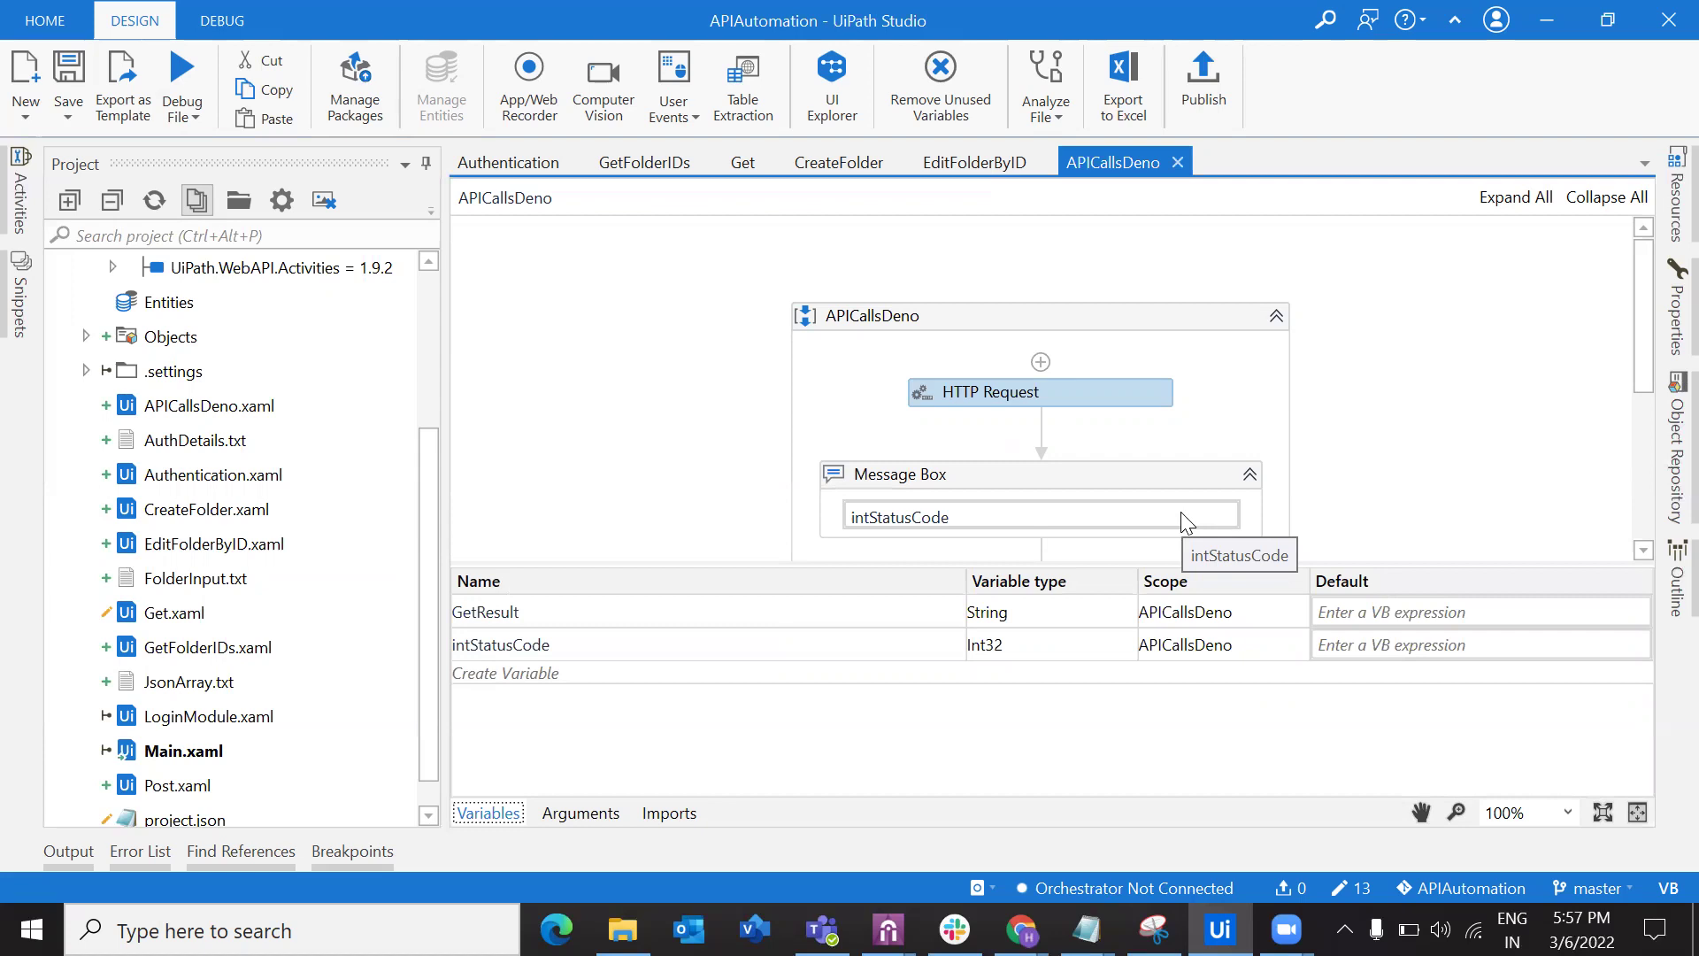
left_click(500, 813)
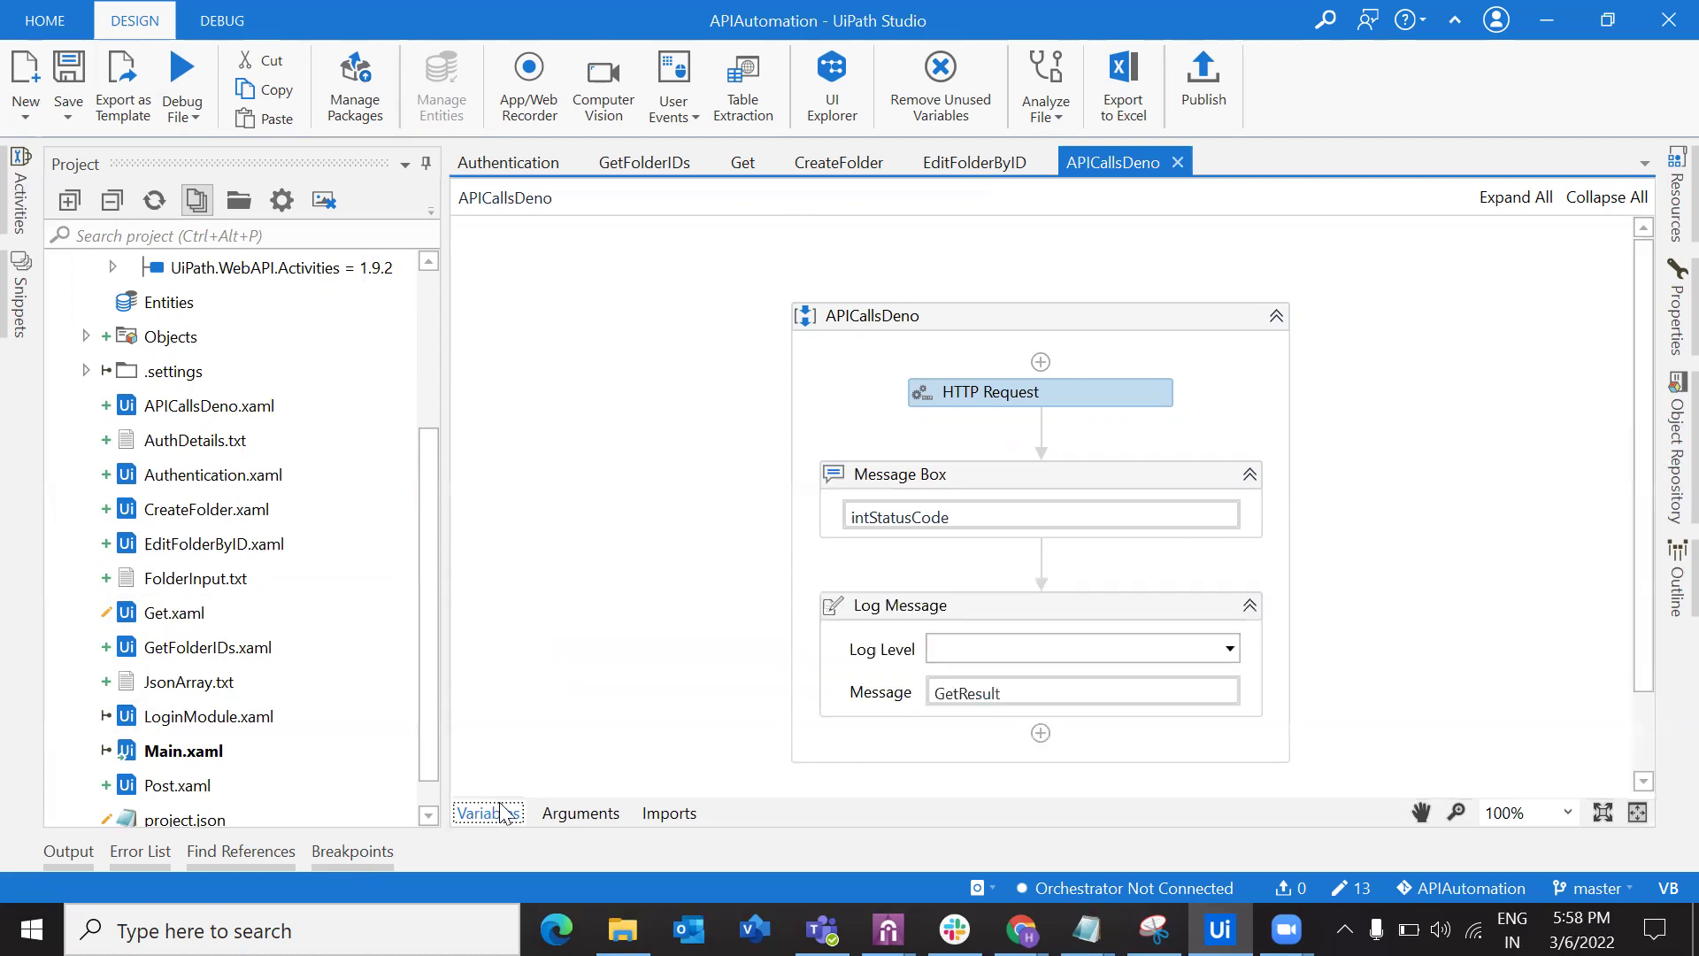
Add a second HTTP Request activity below the Log Message in the APICallsDeno sequence.
left_click(1027, 391)
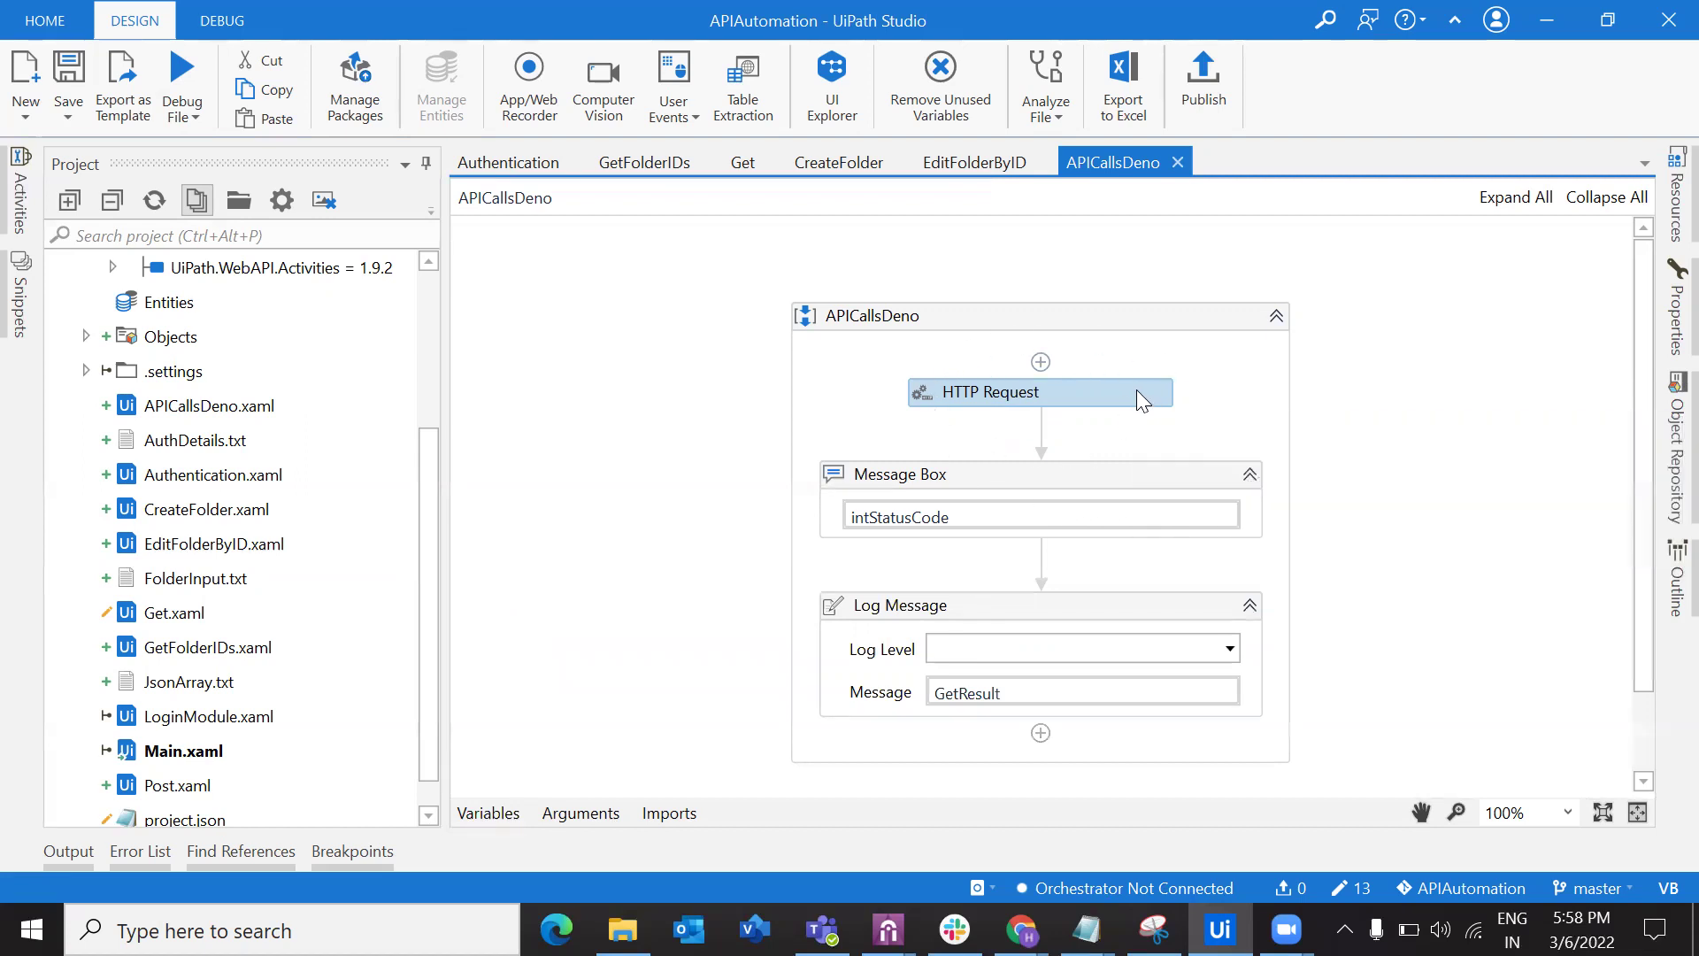
left_click(20, 190)
type("box")
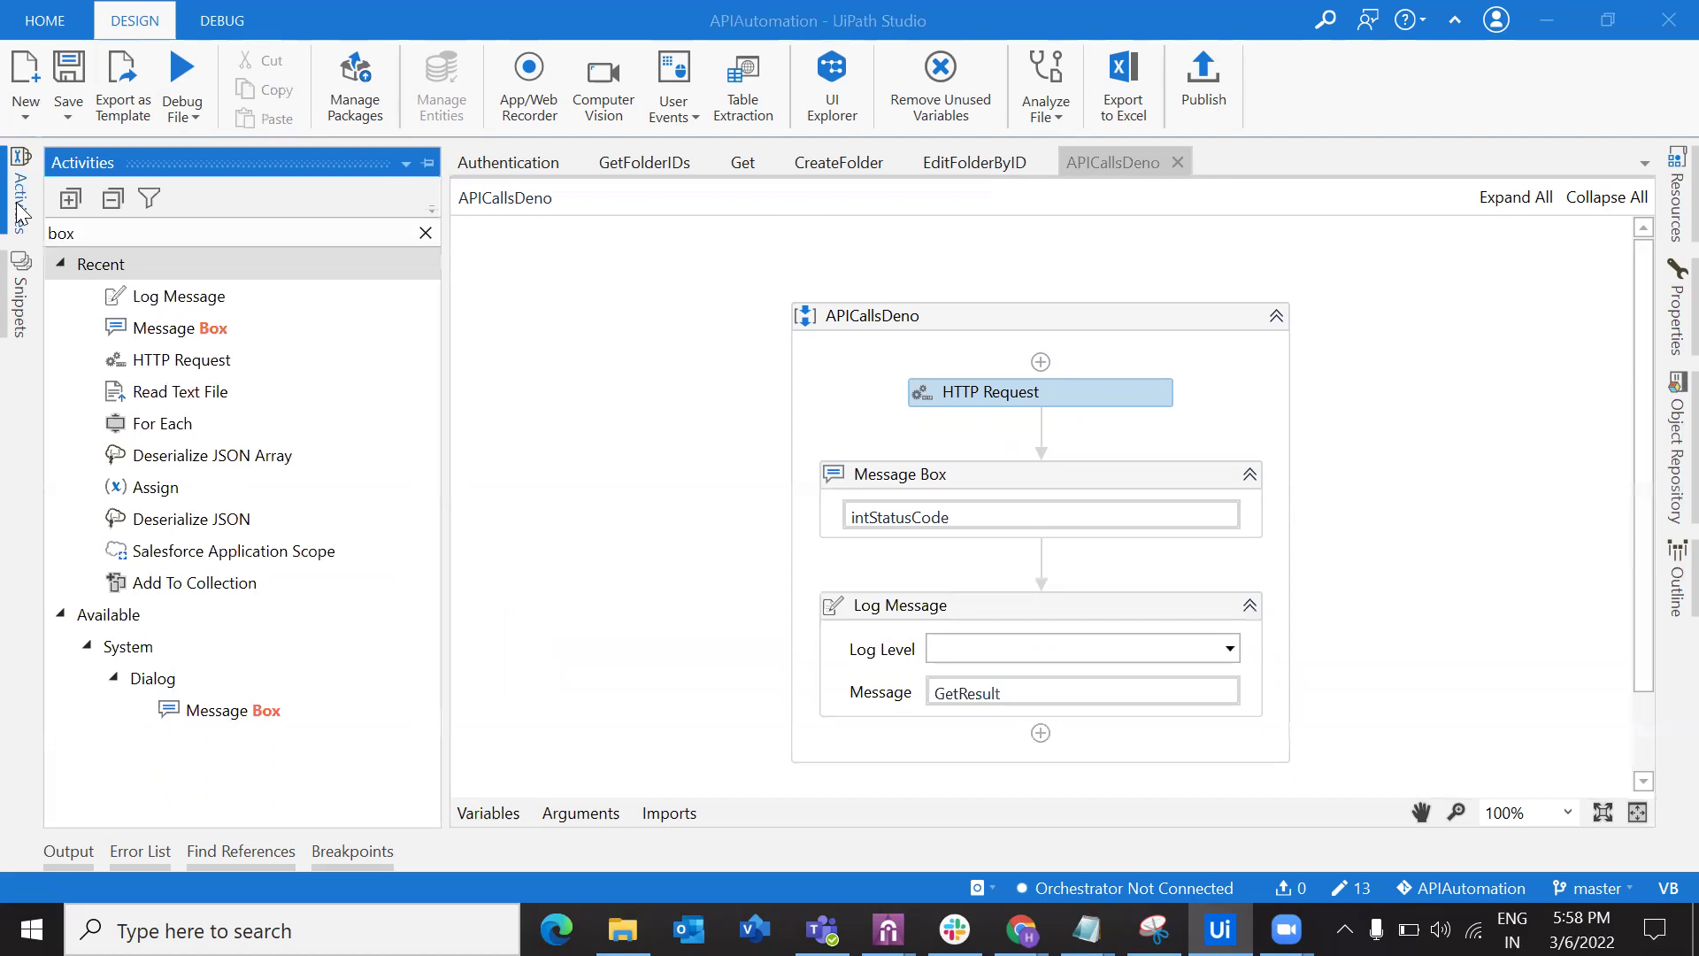
left_click_drag(211, 361, 1088, 699)
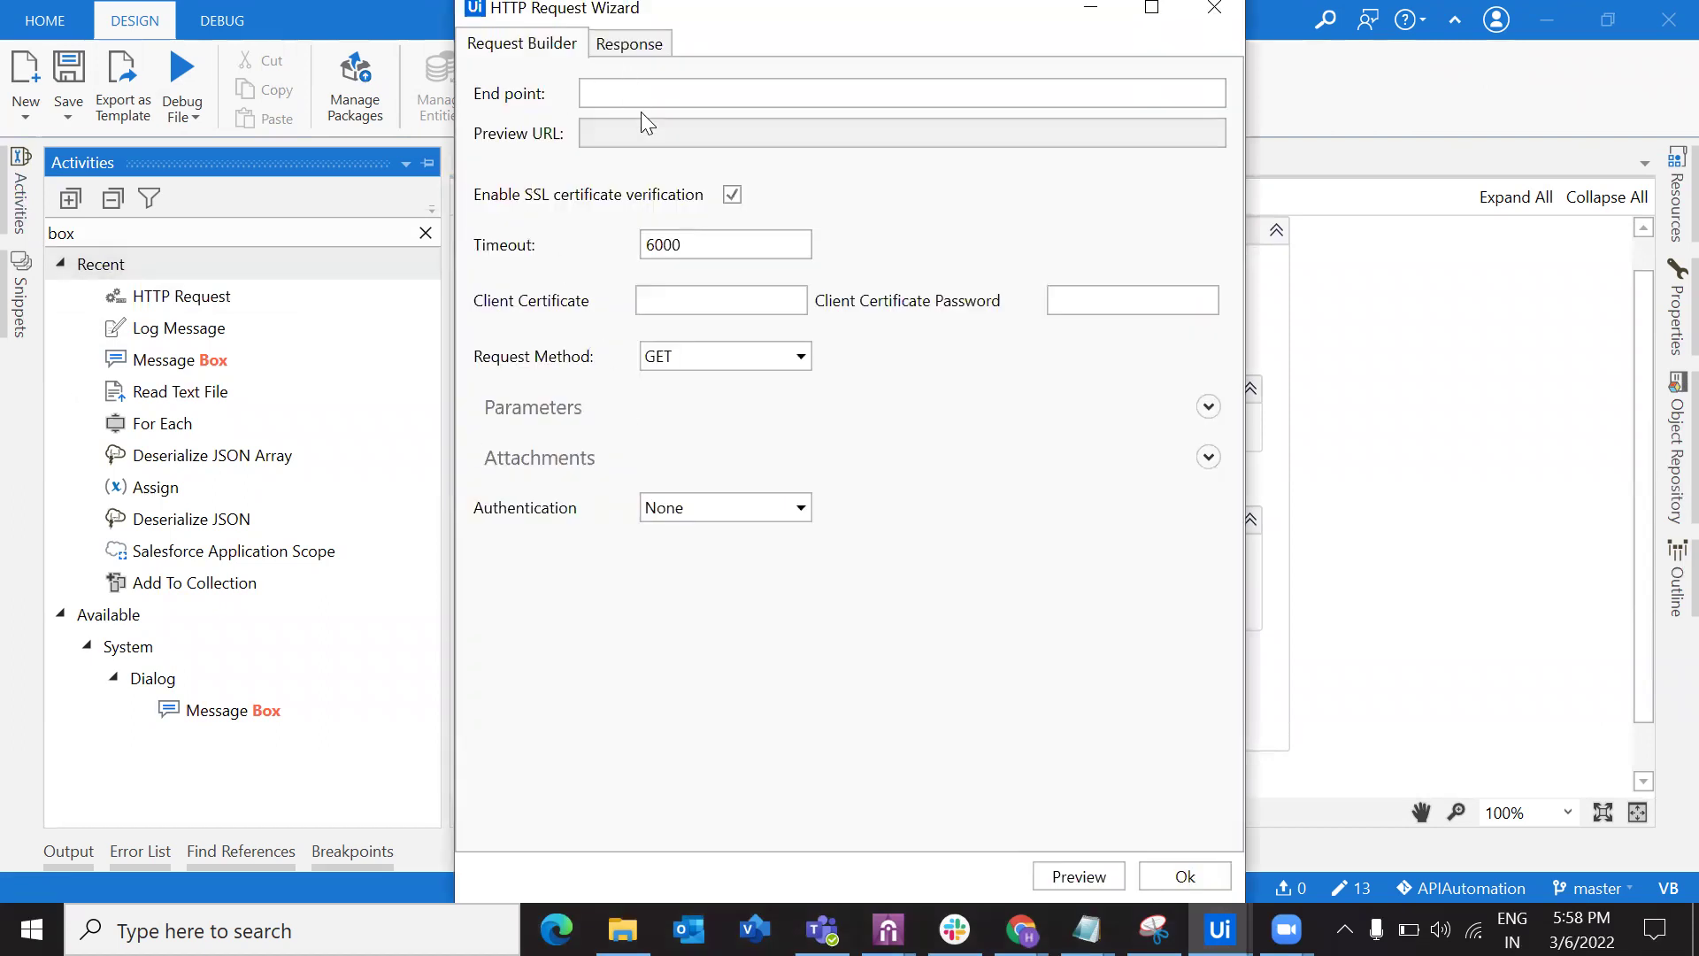
Switch to the Reqres page in Chrome and compare the POST Create request with the GET List Users request.
left_click(1022, 929)
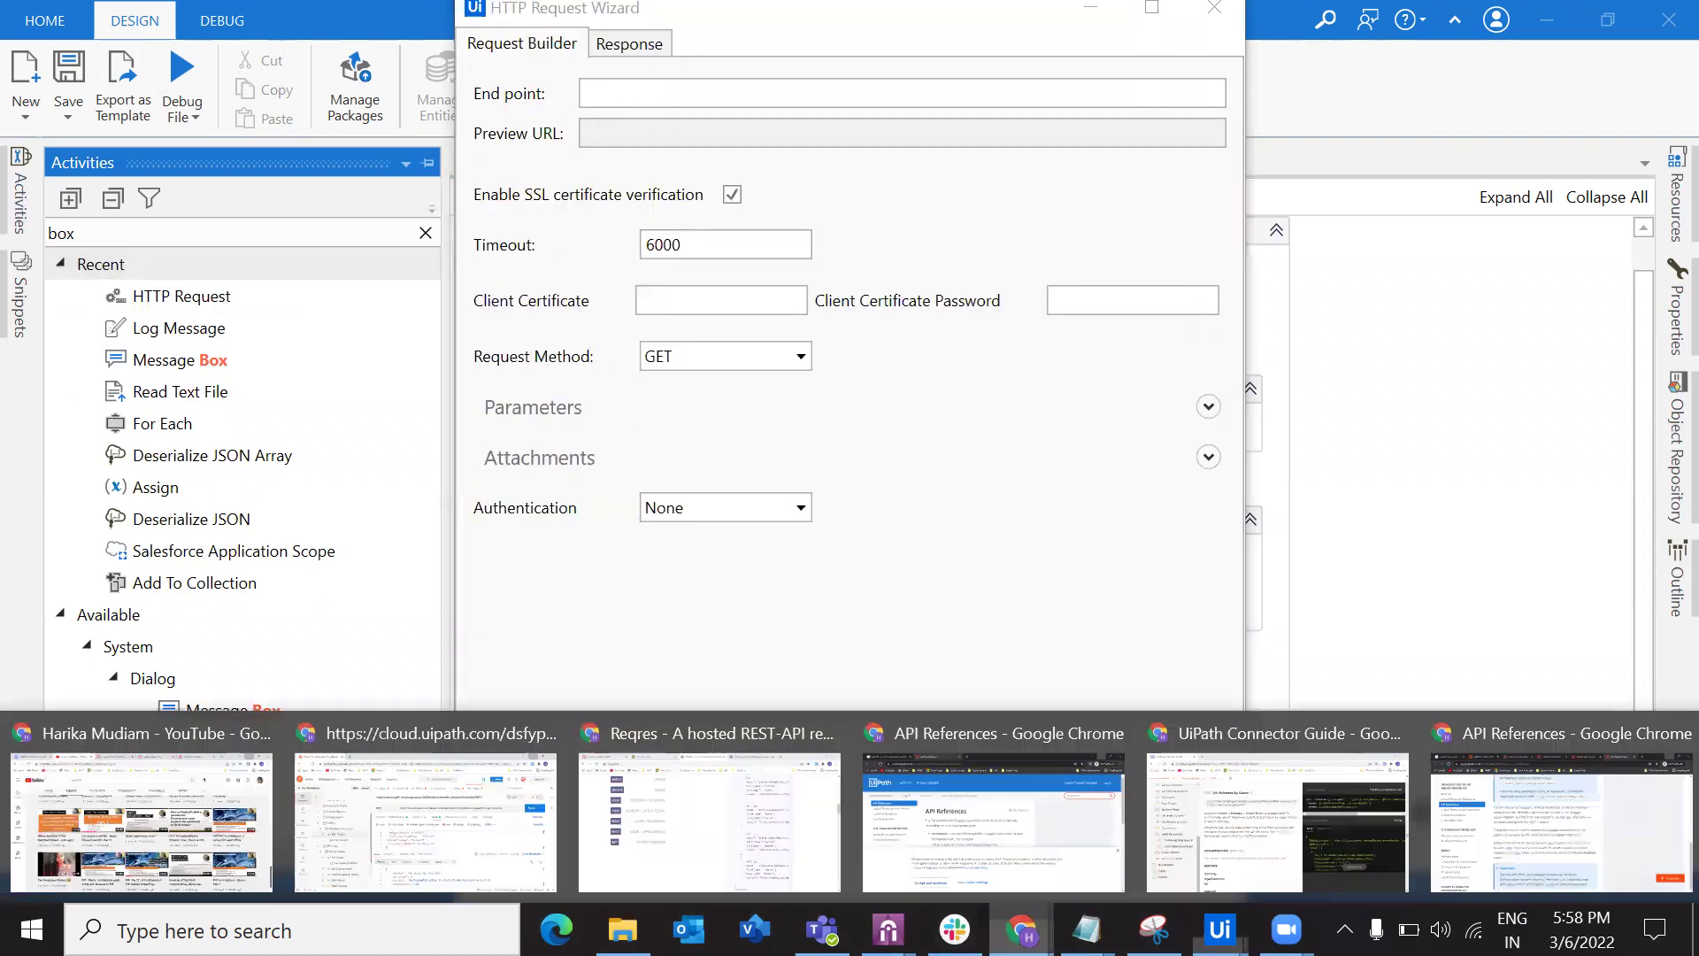
left_click(655, 823)
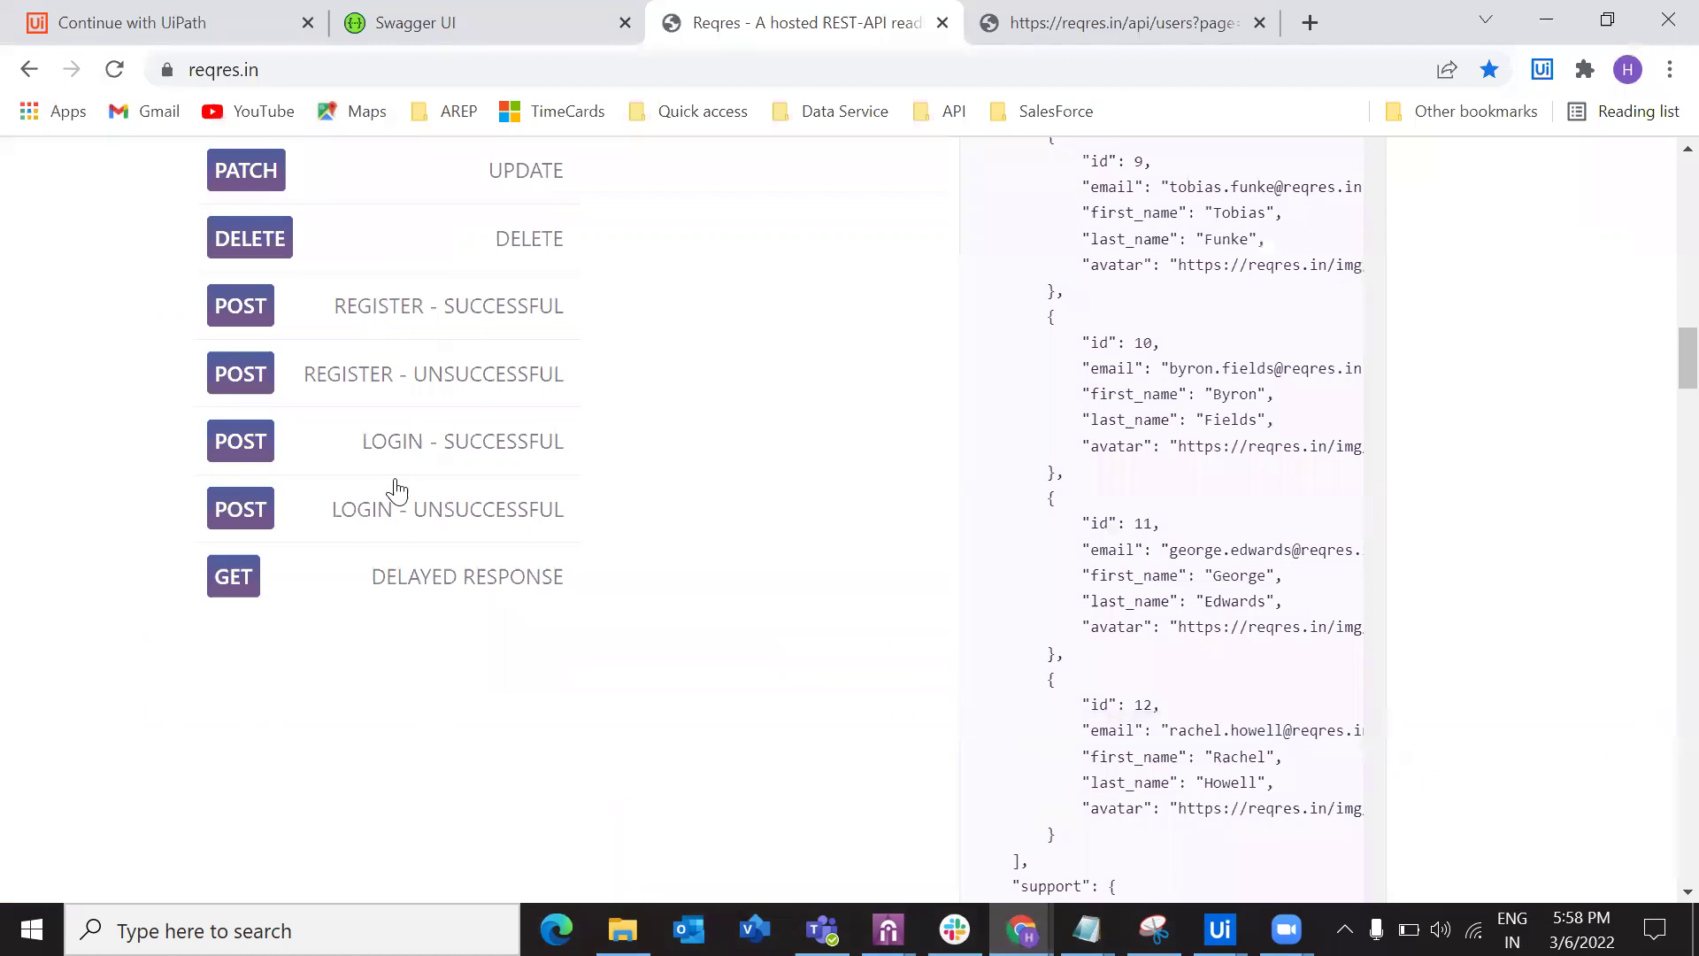
scroll(394, 488, "up", 5)
scroll(397, 492, "up", 1)
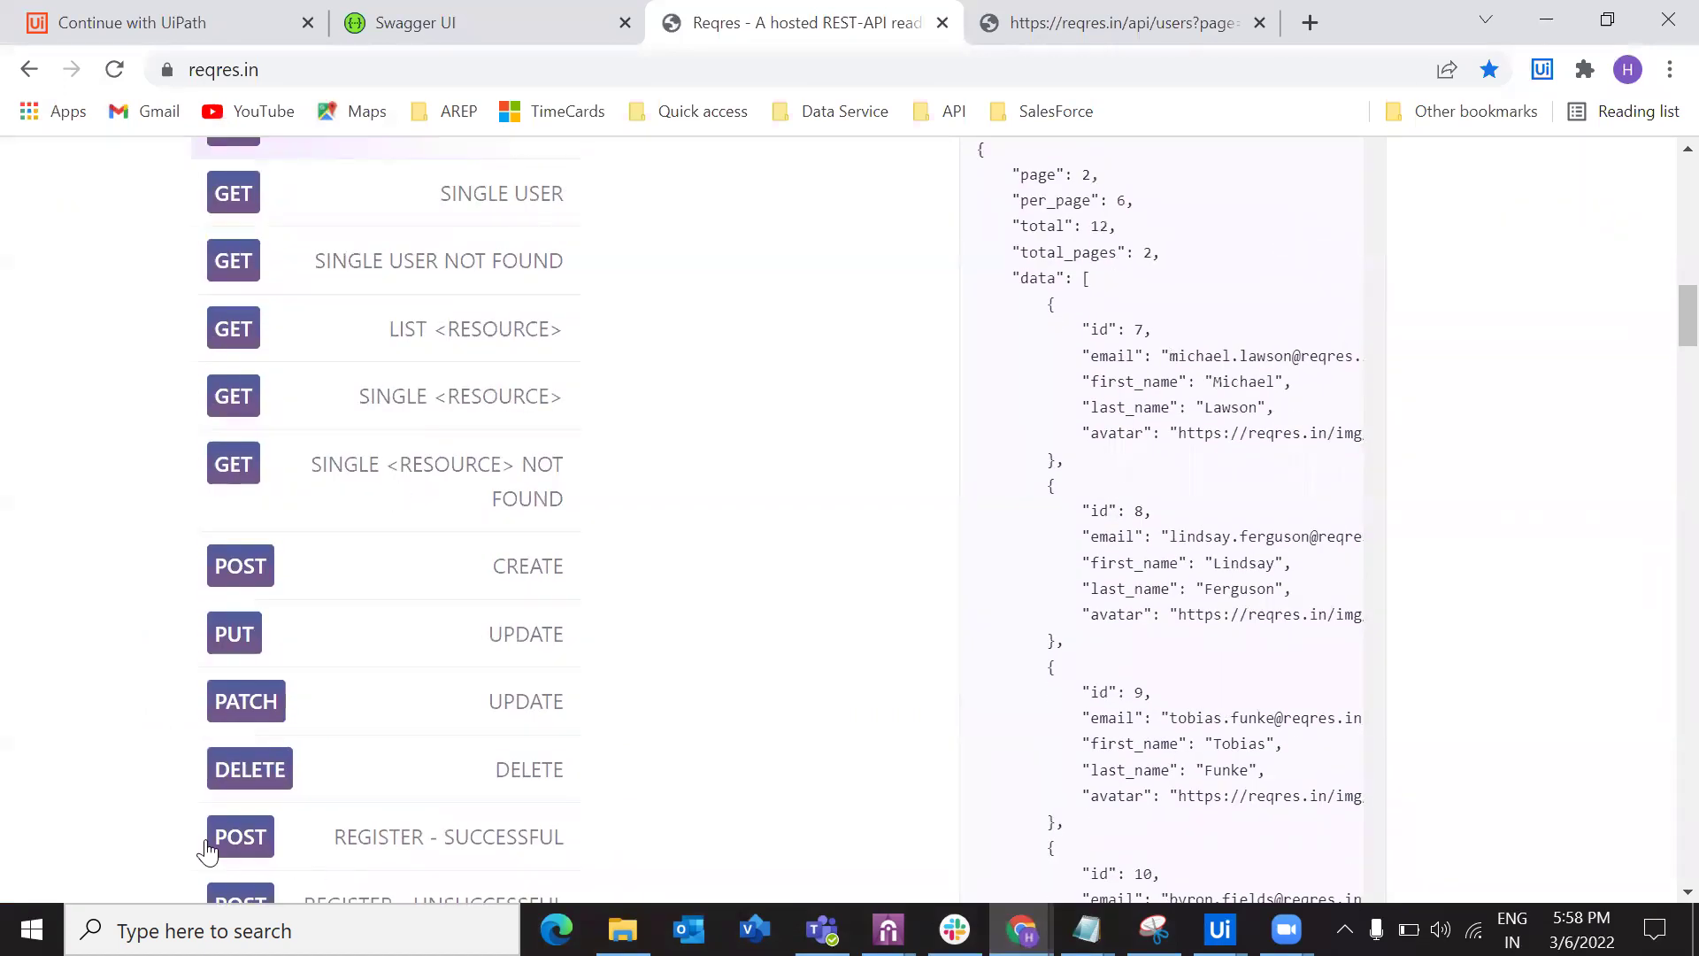
scroll(270, 708, "up", 2)
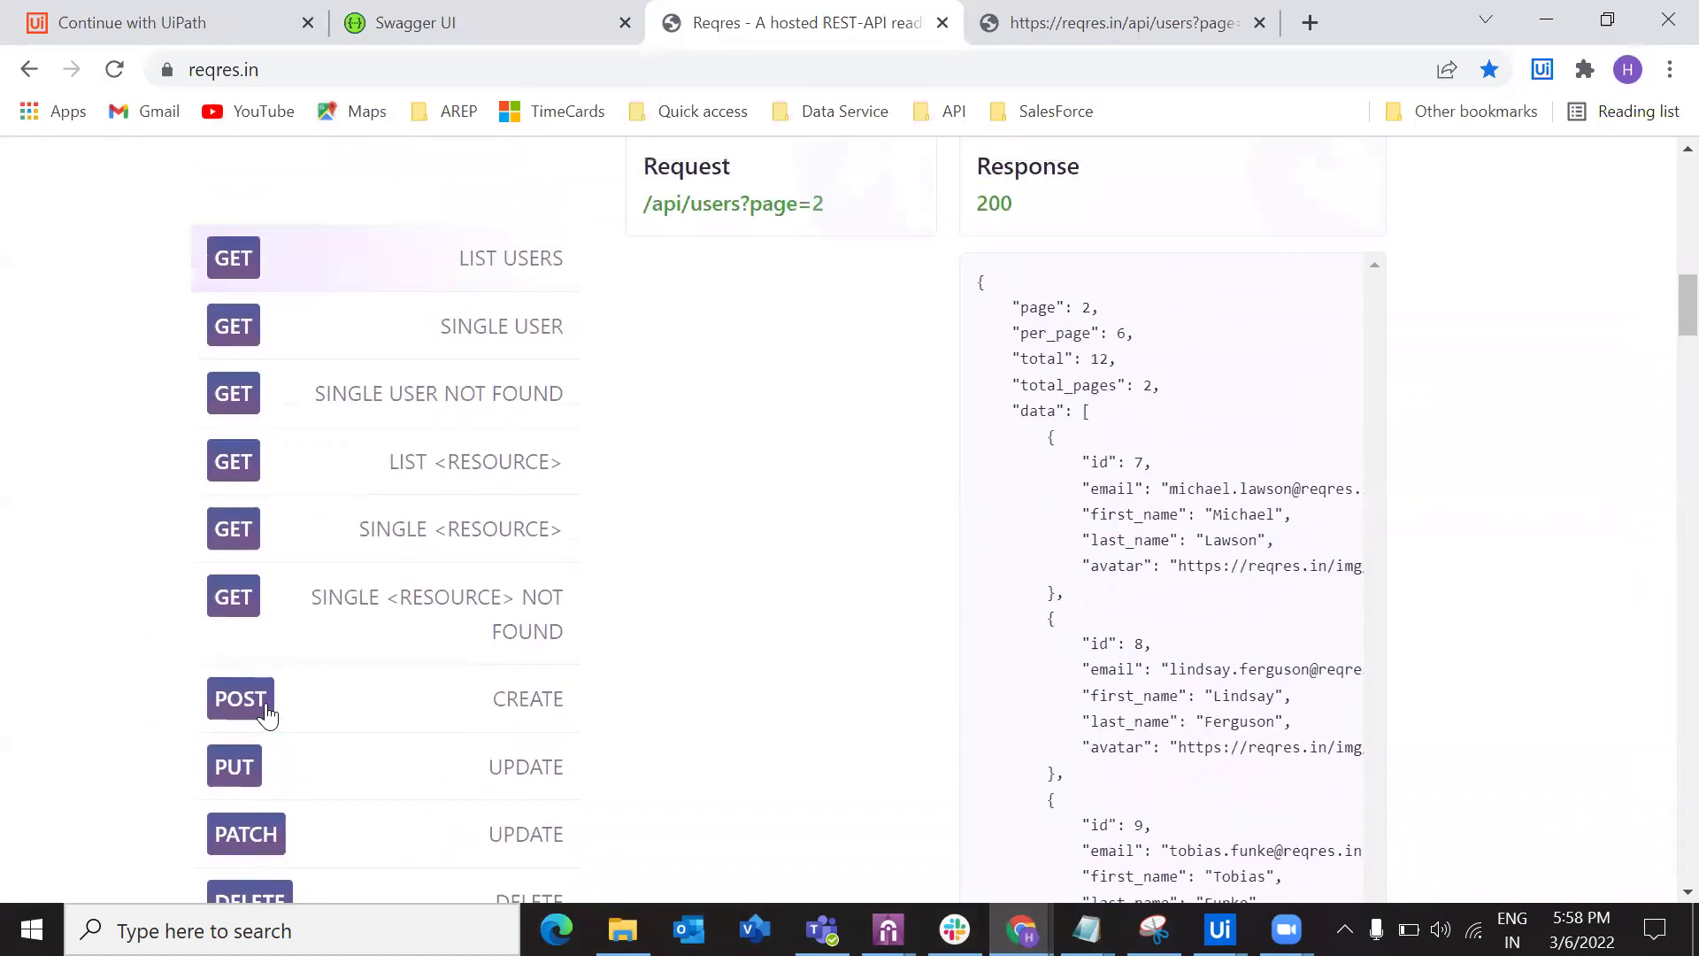
left_click(290, 697)
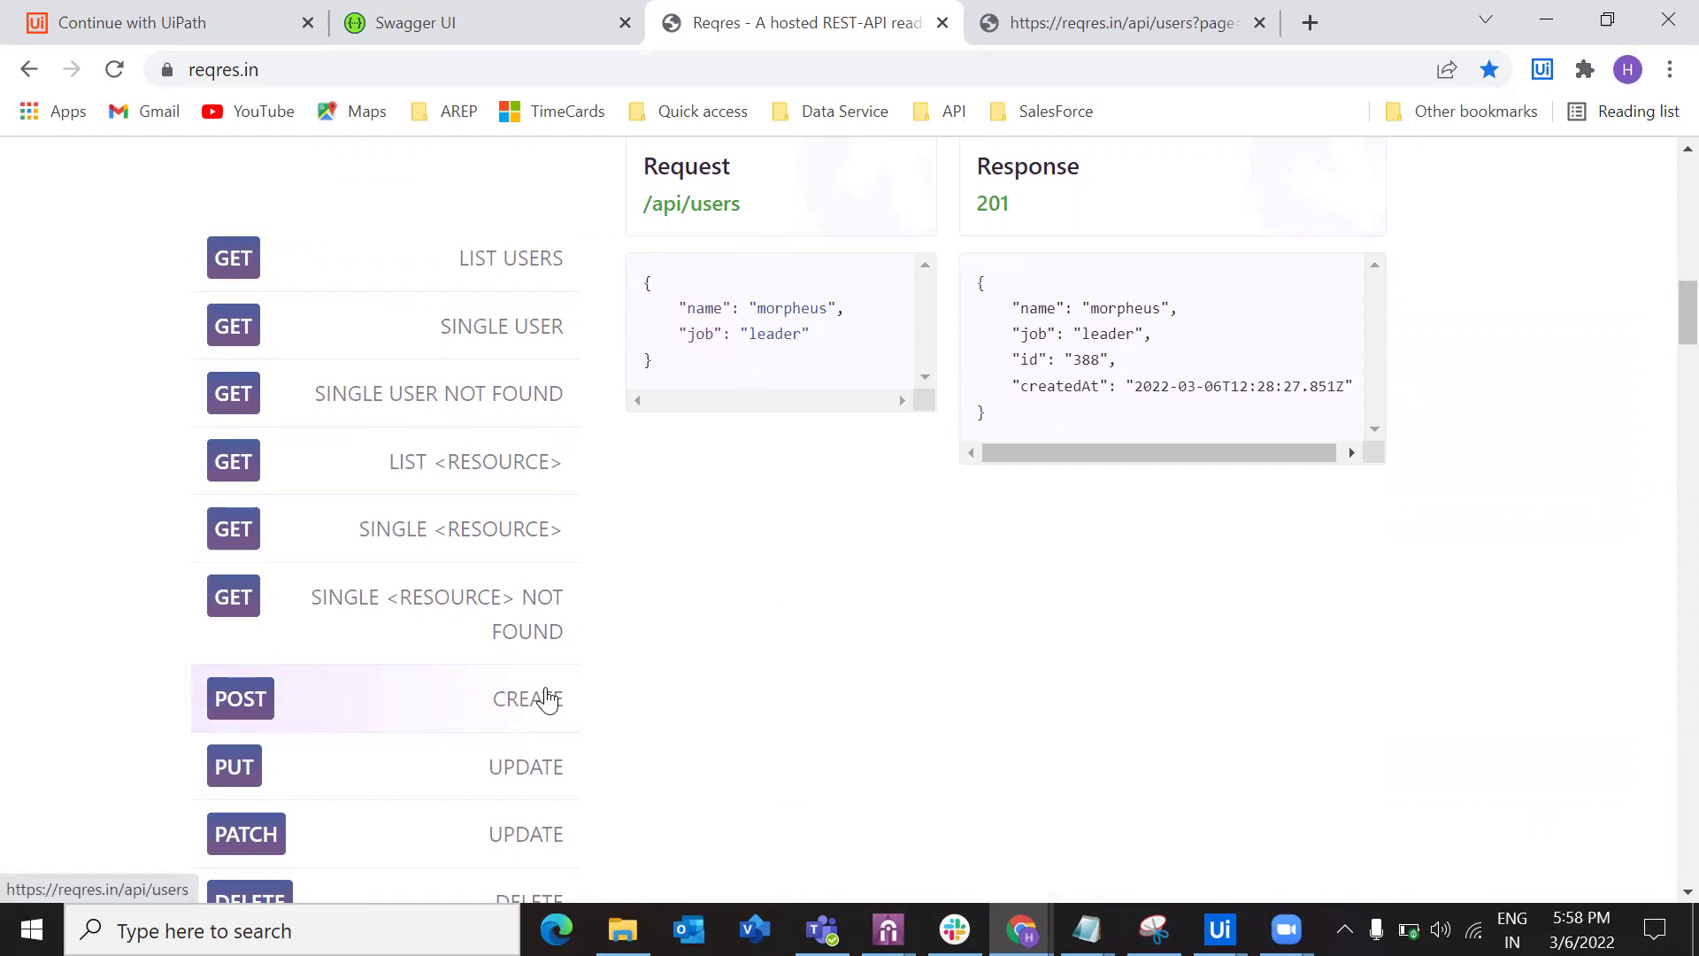
left_click(257, 269)
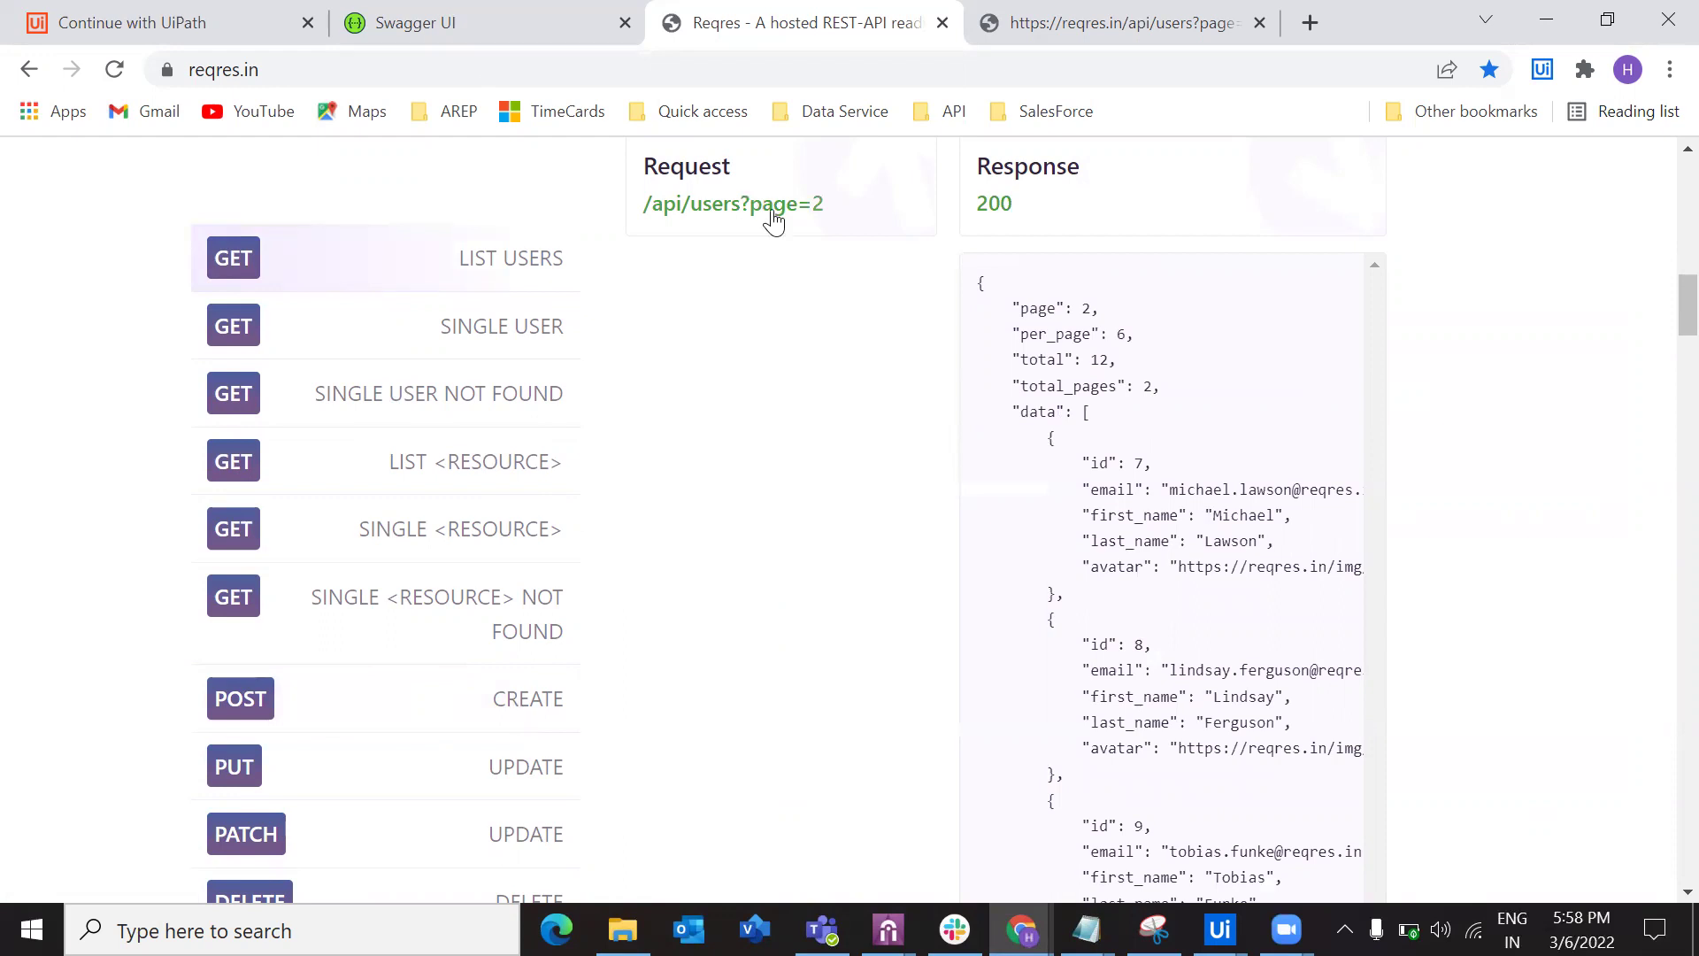
left_click(320, 718)
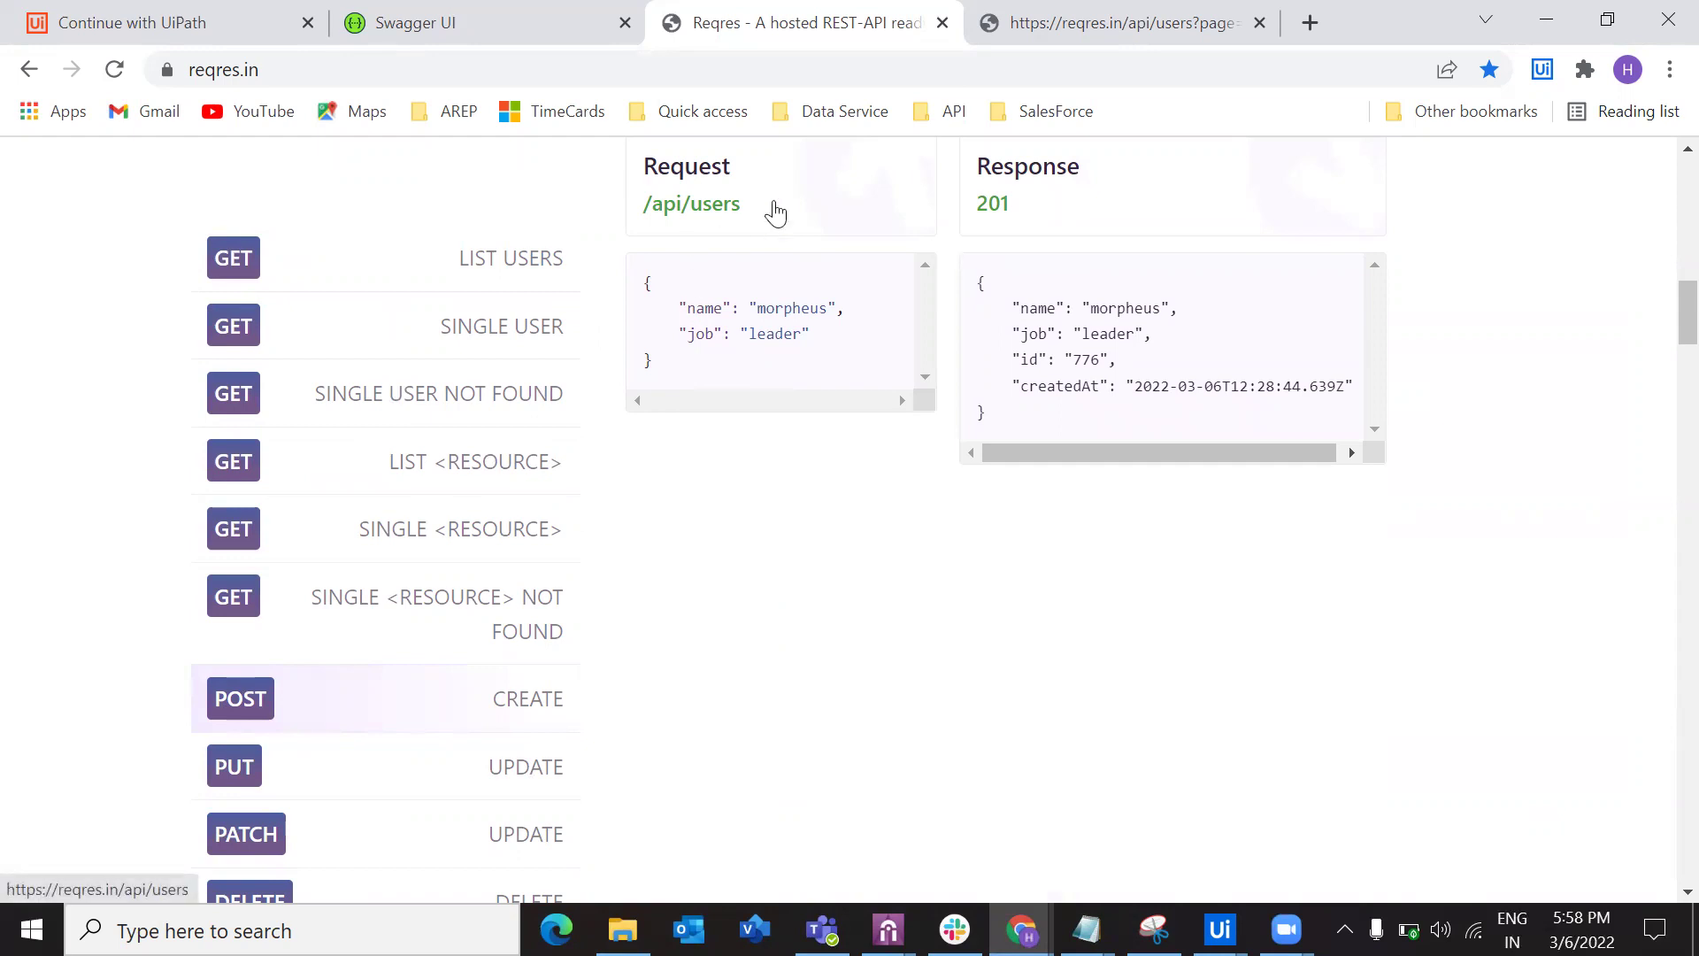
middle_click(698, 210)
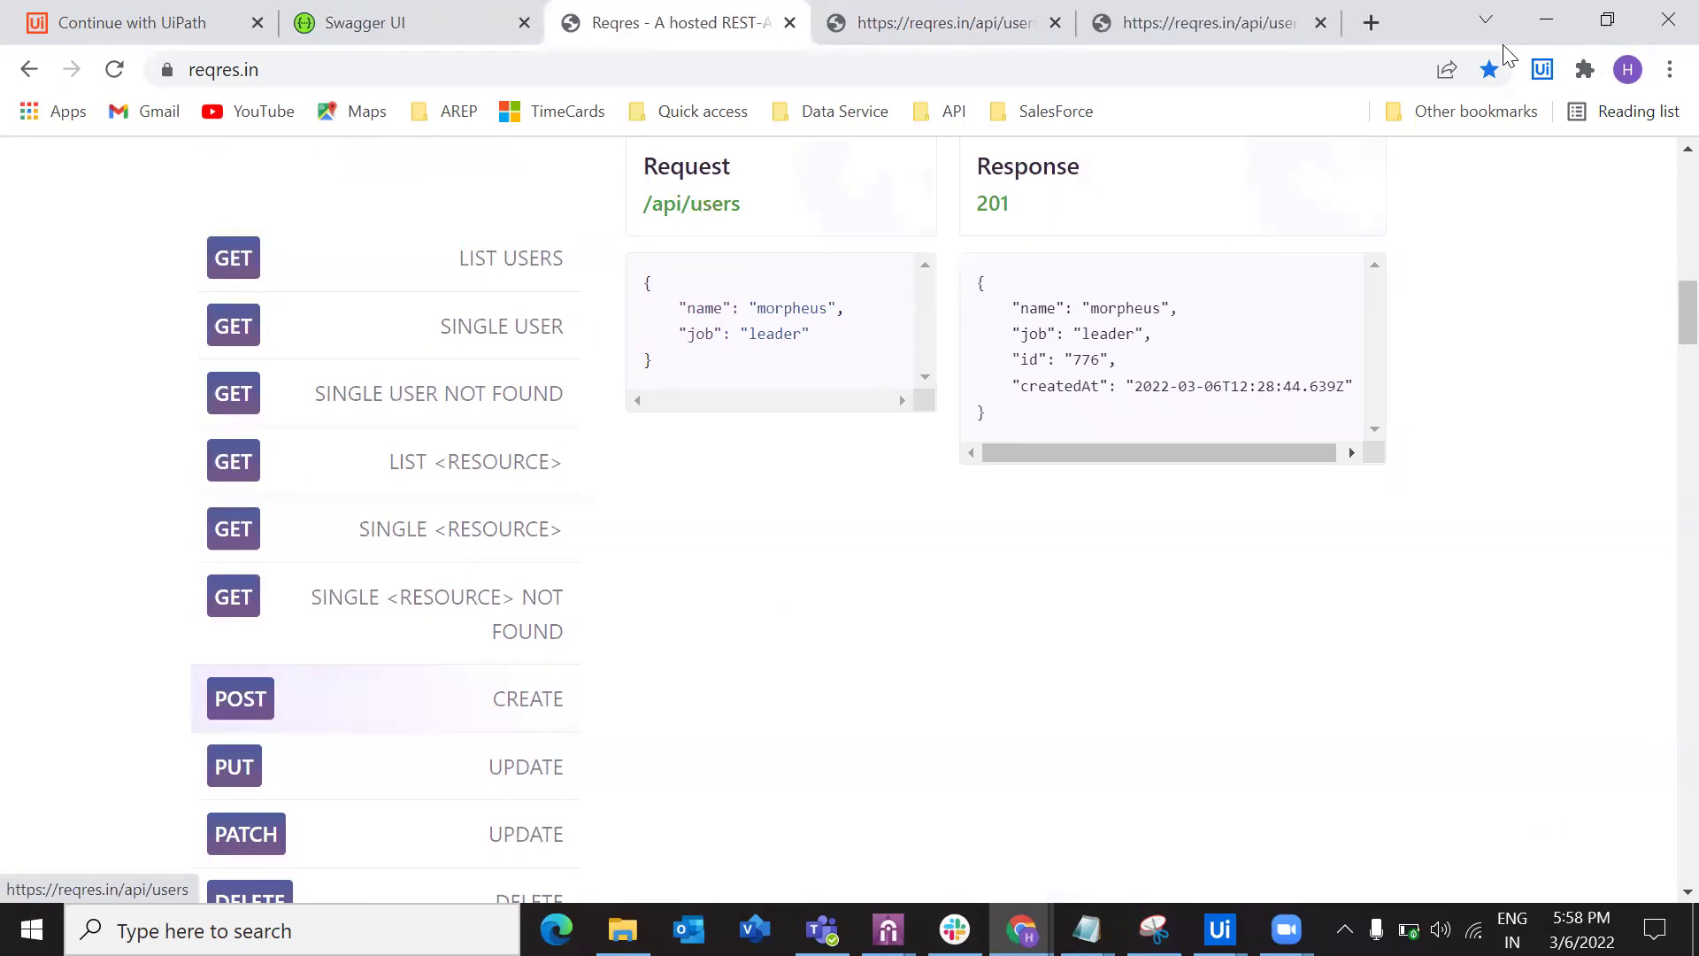
left_click(1132, 41)
left_click_drag(471, 80, 1, 78)
key("ctrl+c")
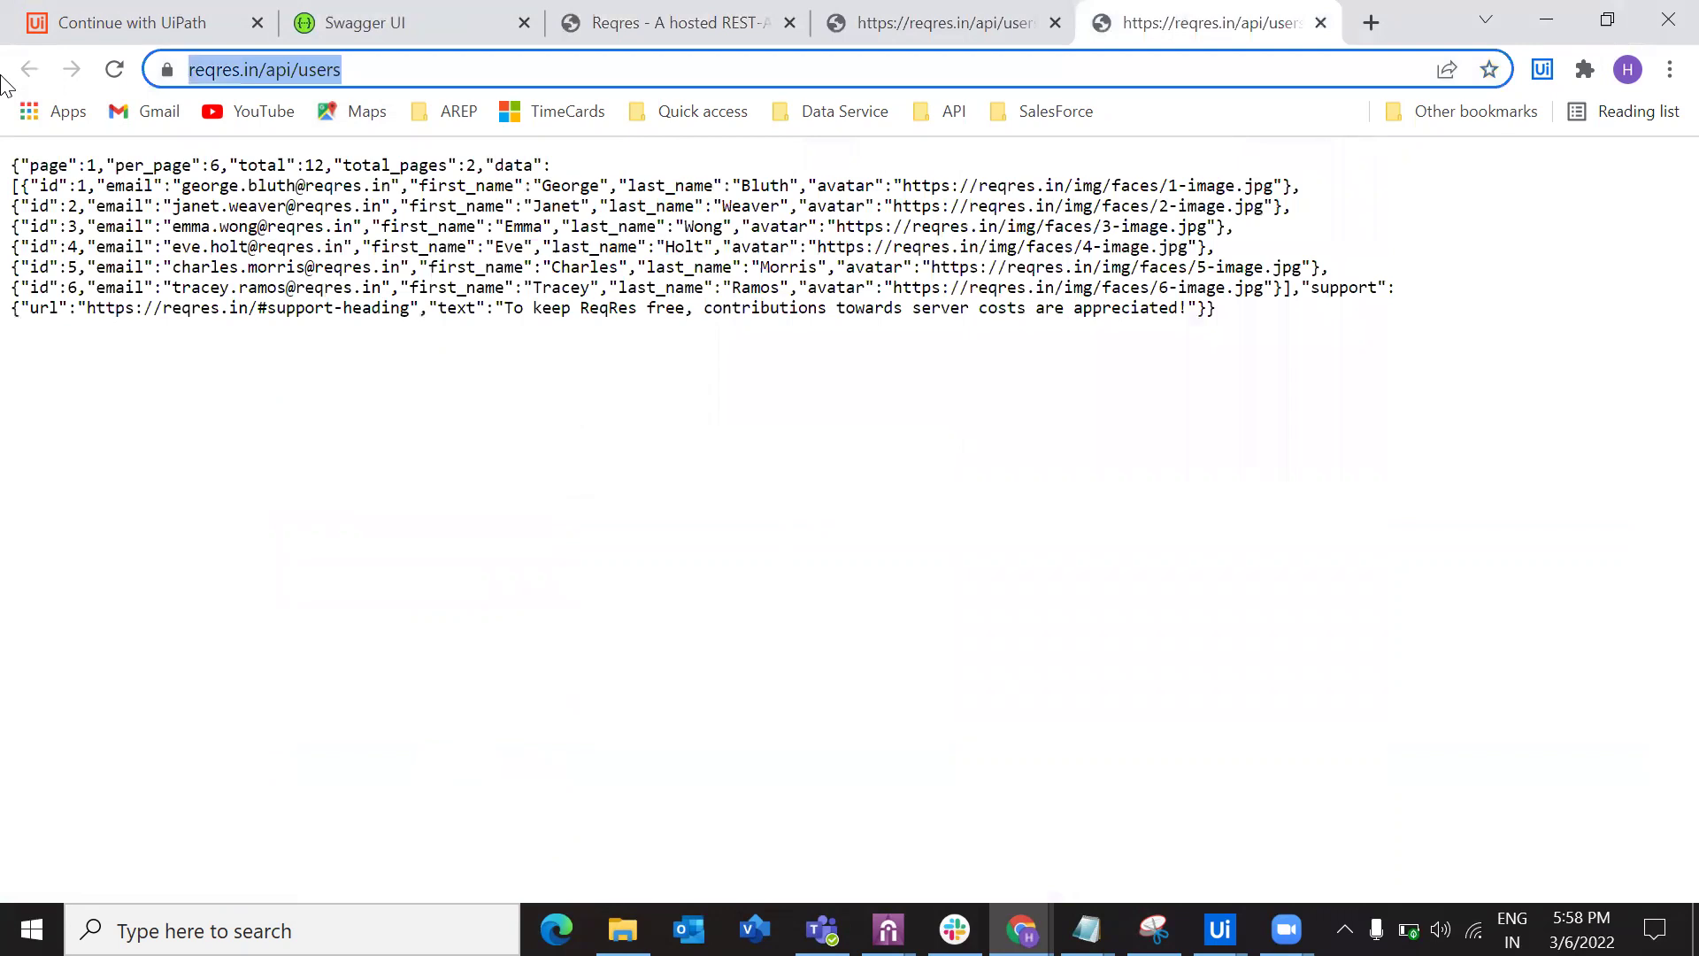
key("BackSpace")
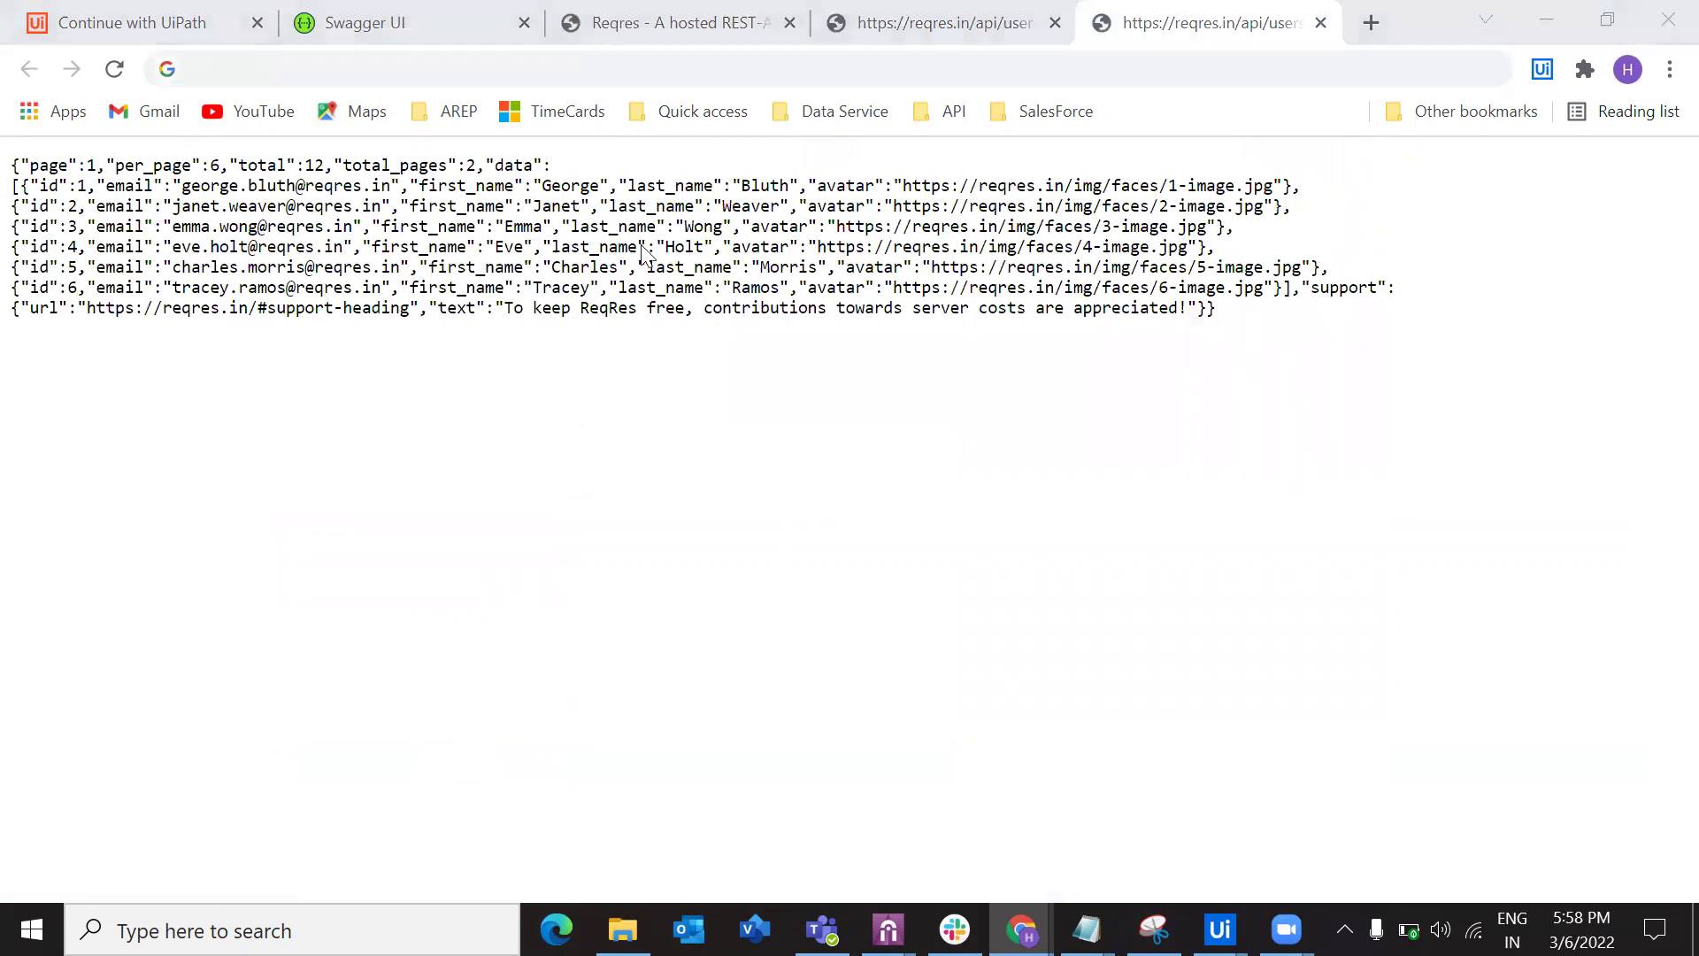
key("alt+Tab")
left_click(1083, 257)
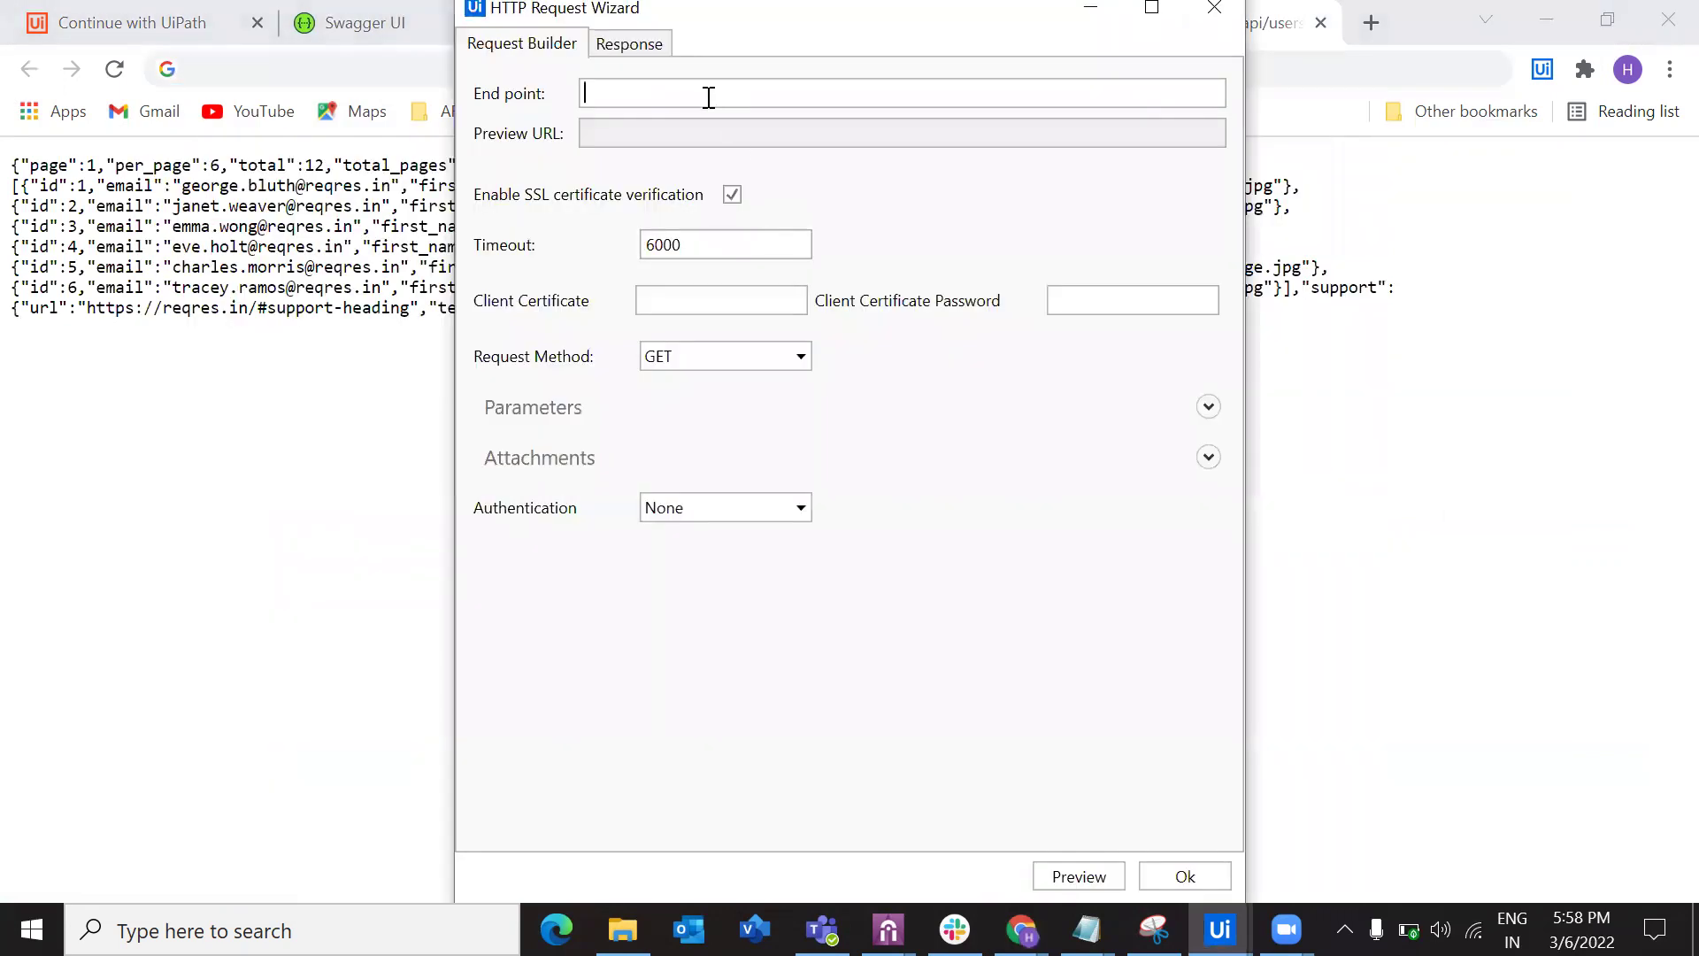
left_click(709, 97)
key("ctrl+v")
Return to the Reqres page in Chrome and examine the name and job fields in the Create request's body.
left_click(382, 19)
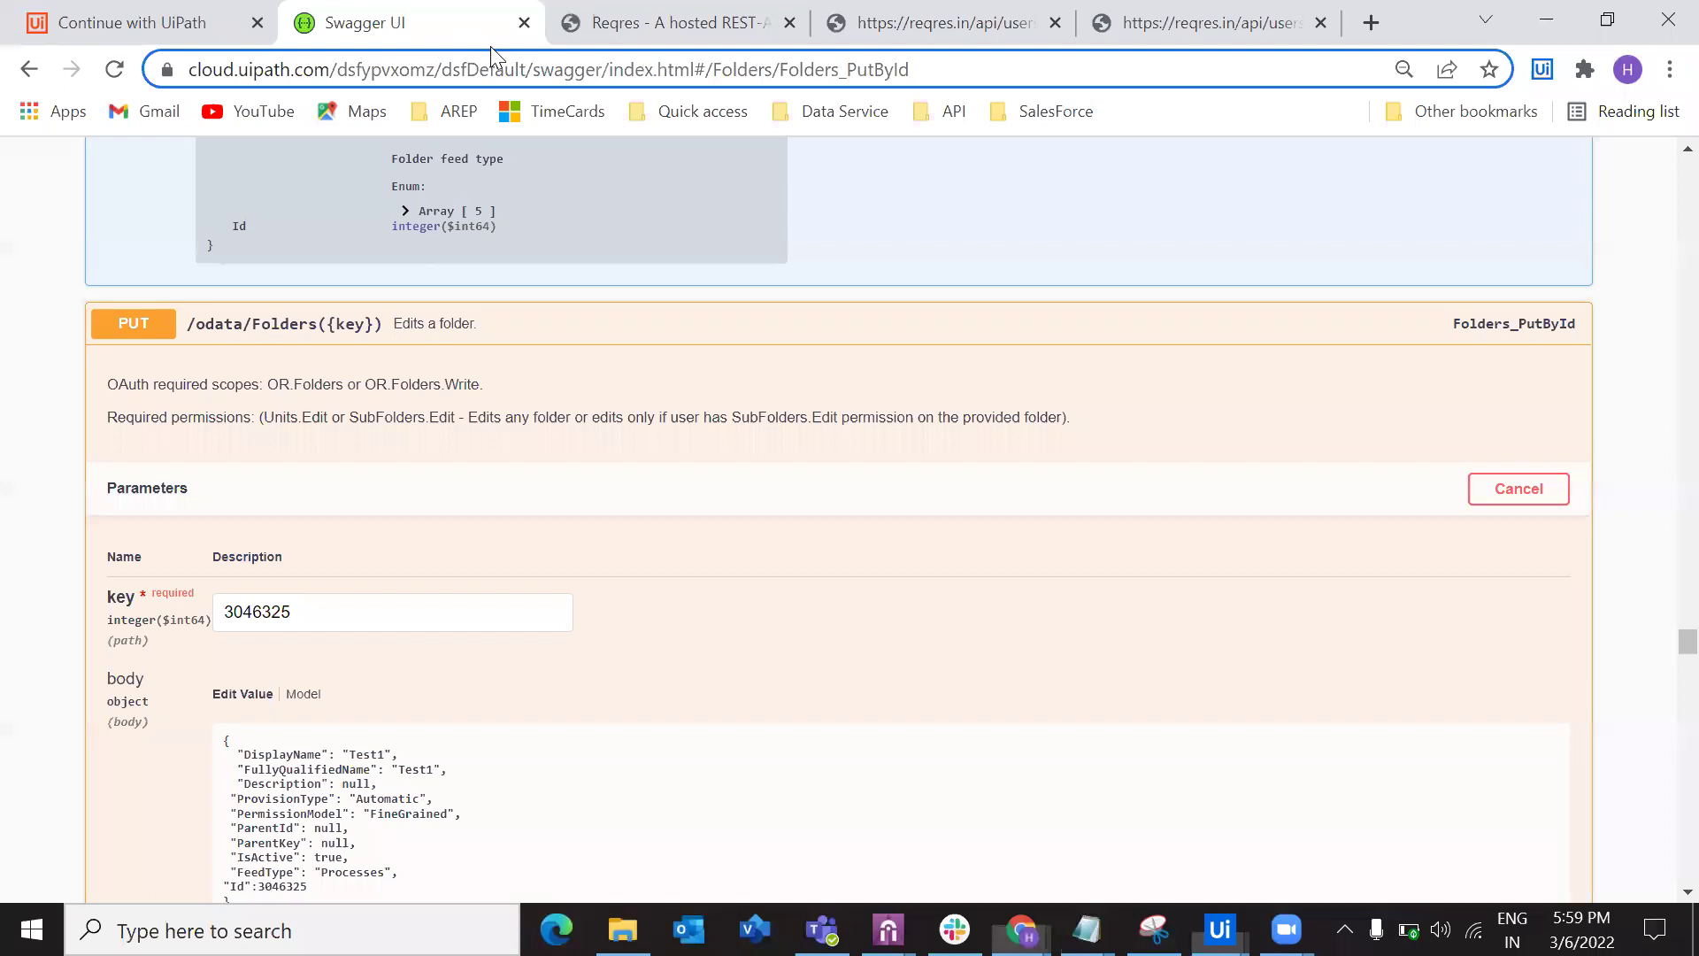
left_click(672, 27)
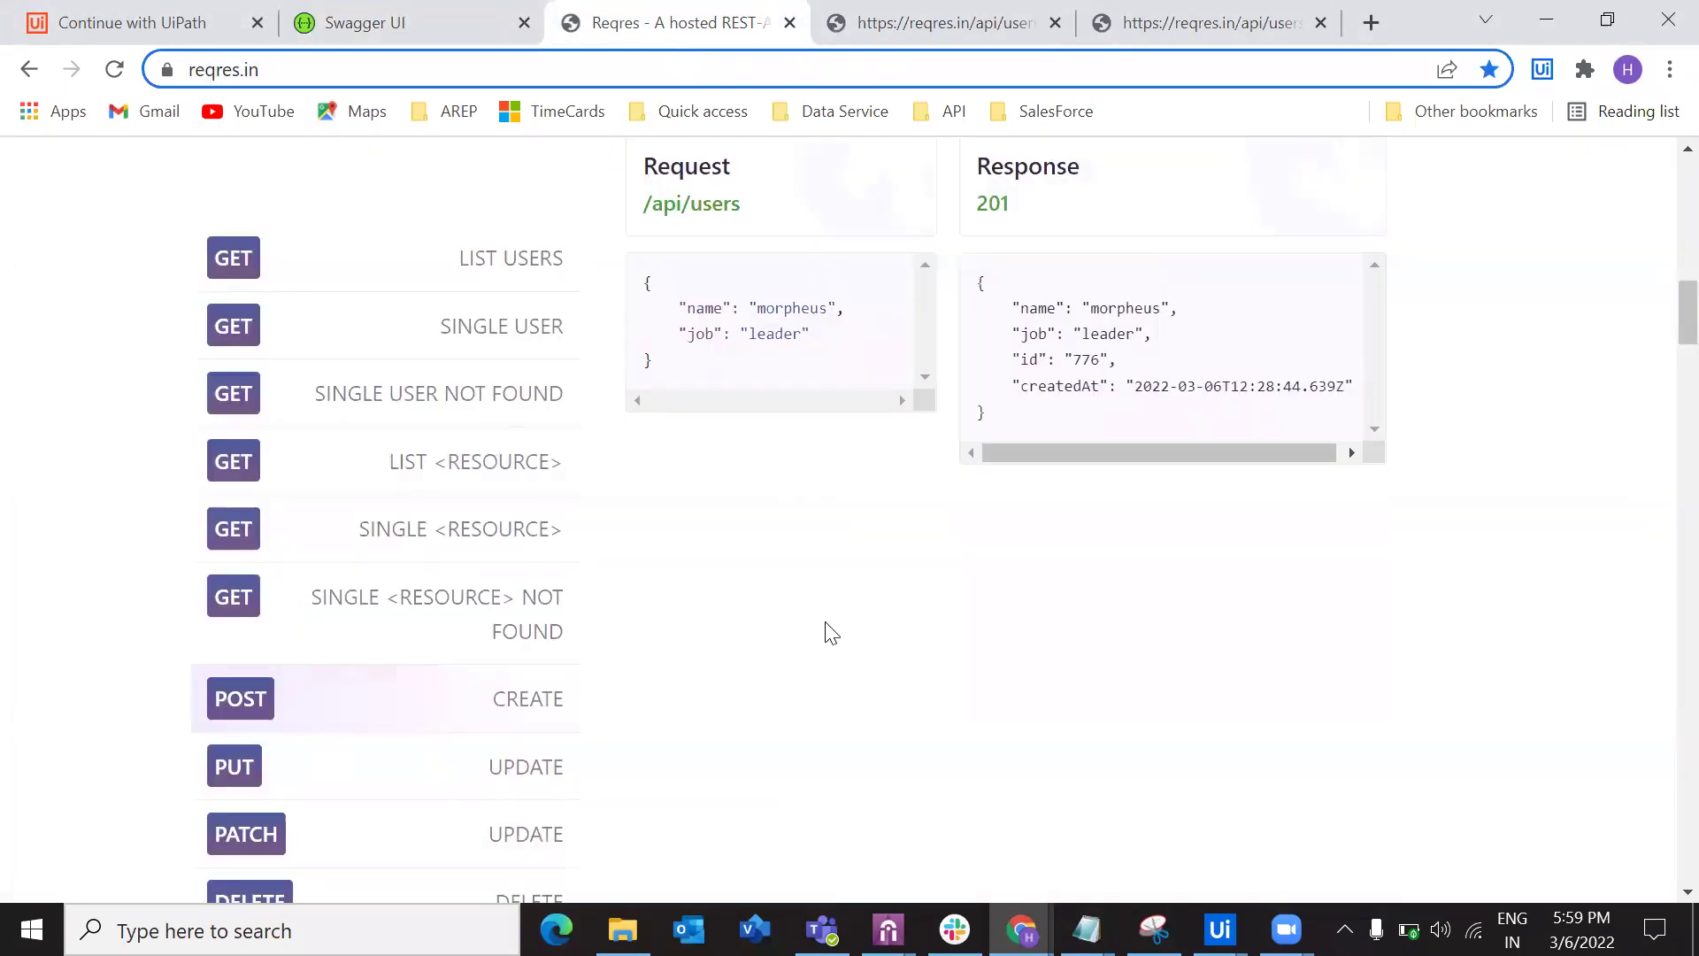
scroll(830, 632, "up", 1)
left_click_drag(669, 504, 636, 407)
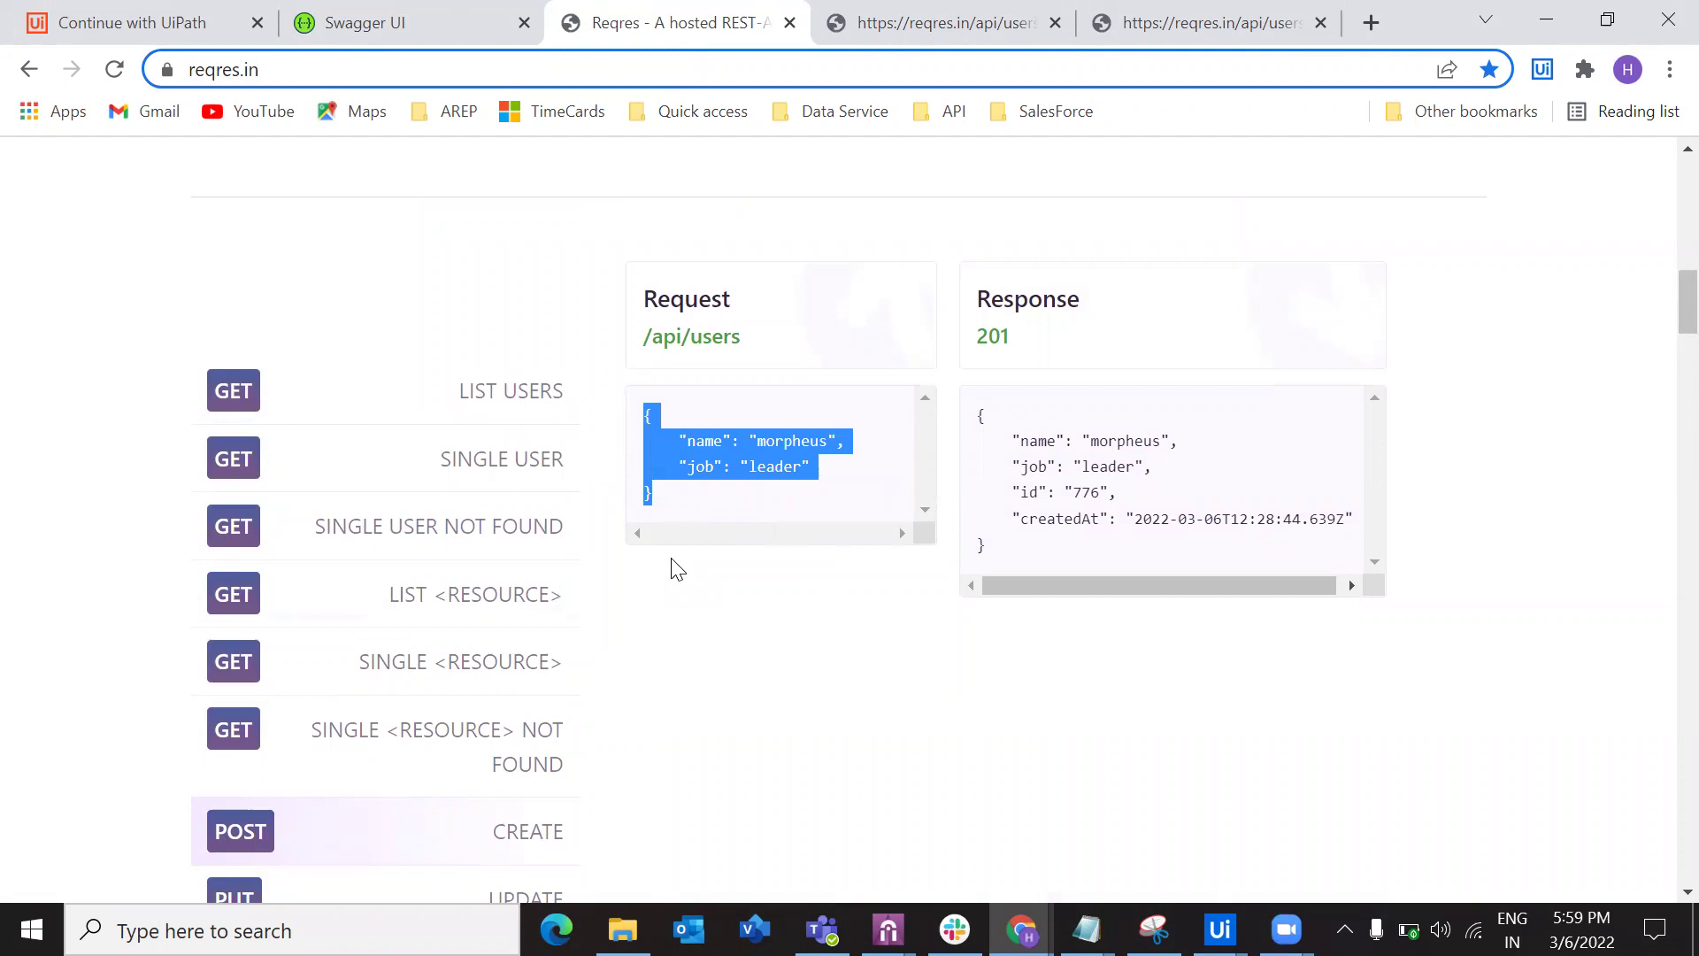
triple_click(707, 444)
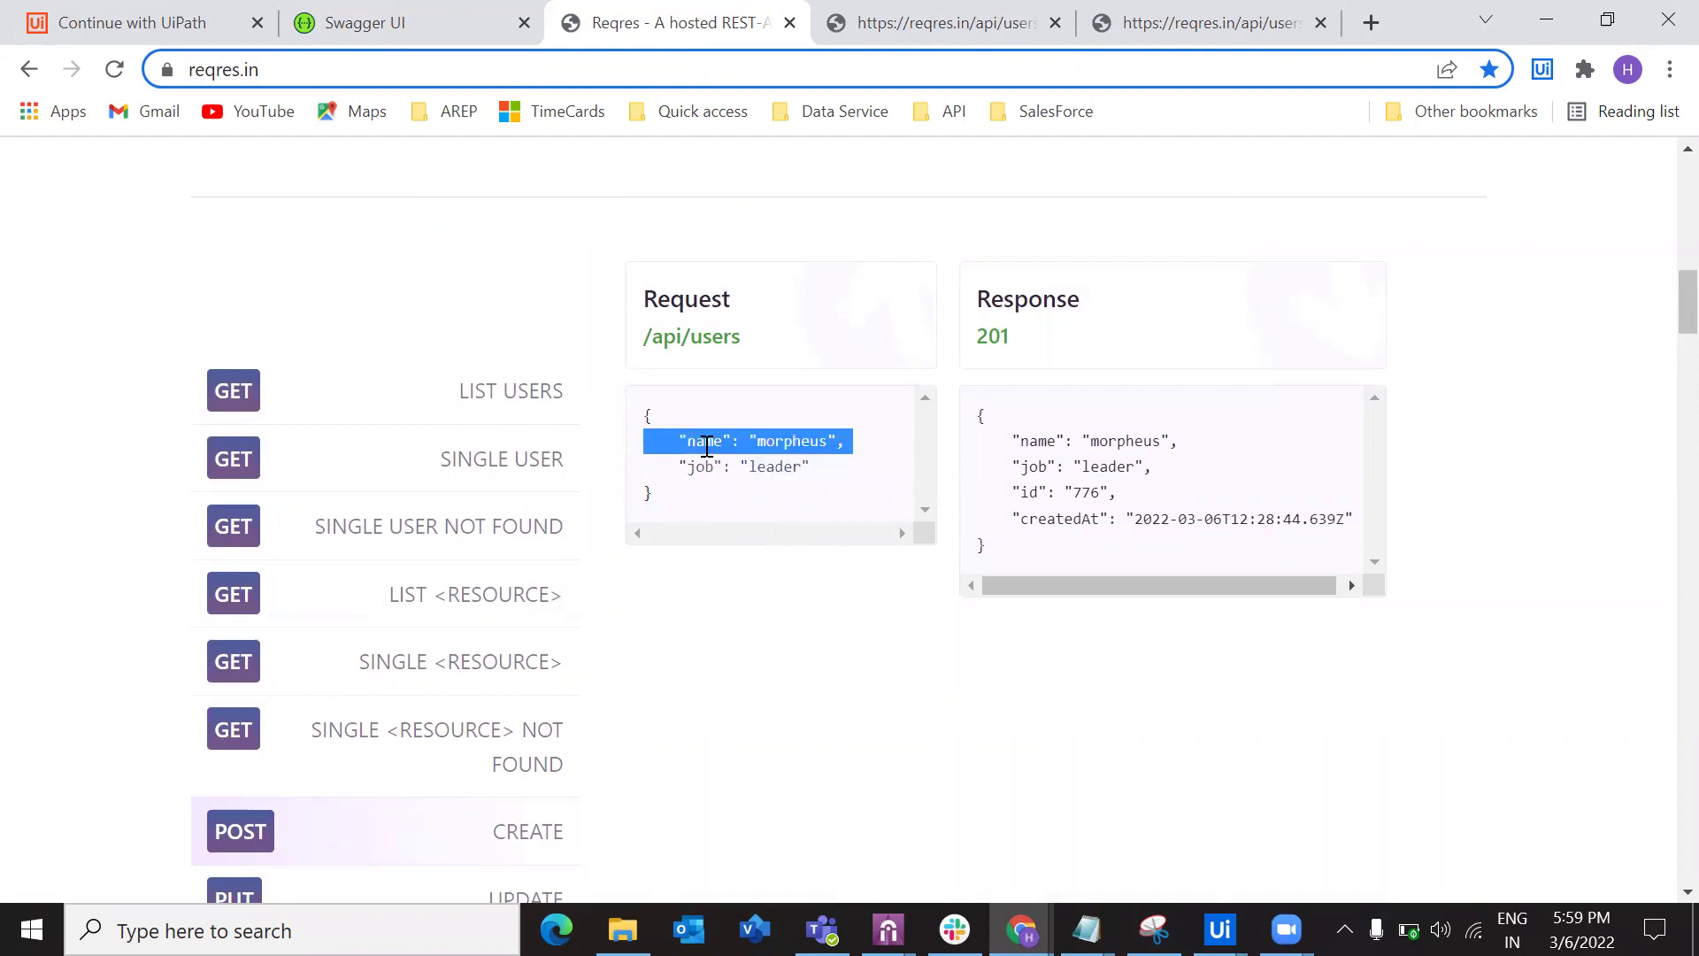
left_click(707, 450)
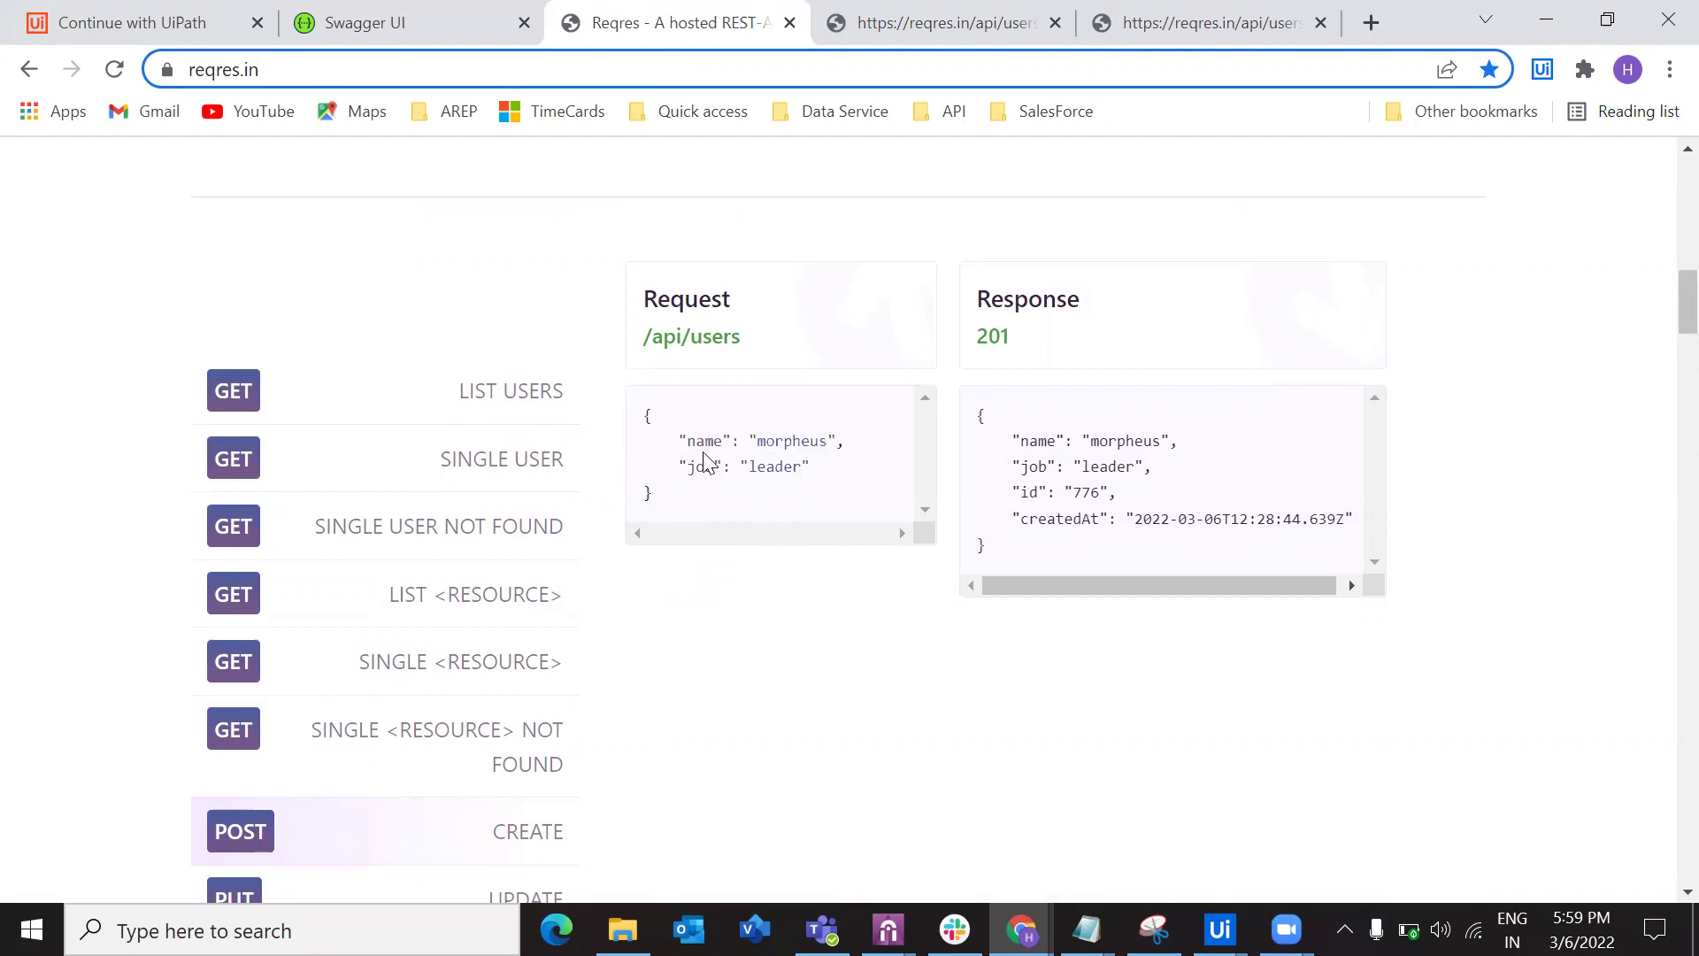
double_click(704, 445)
In UiPath's HTTP Request Wizard, add a GetOrPost parameter called name with a person's first name in quotes as its value.
key("alt+Tab")
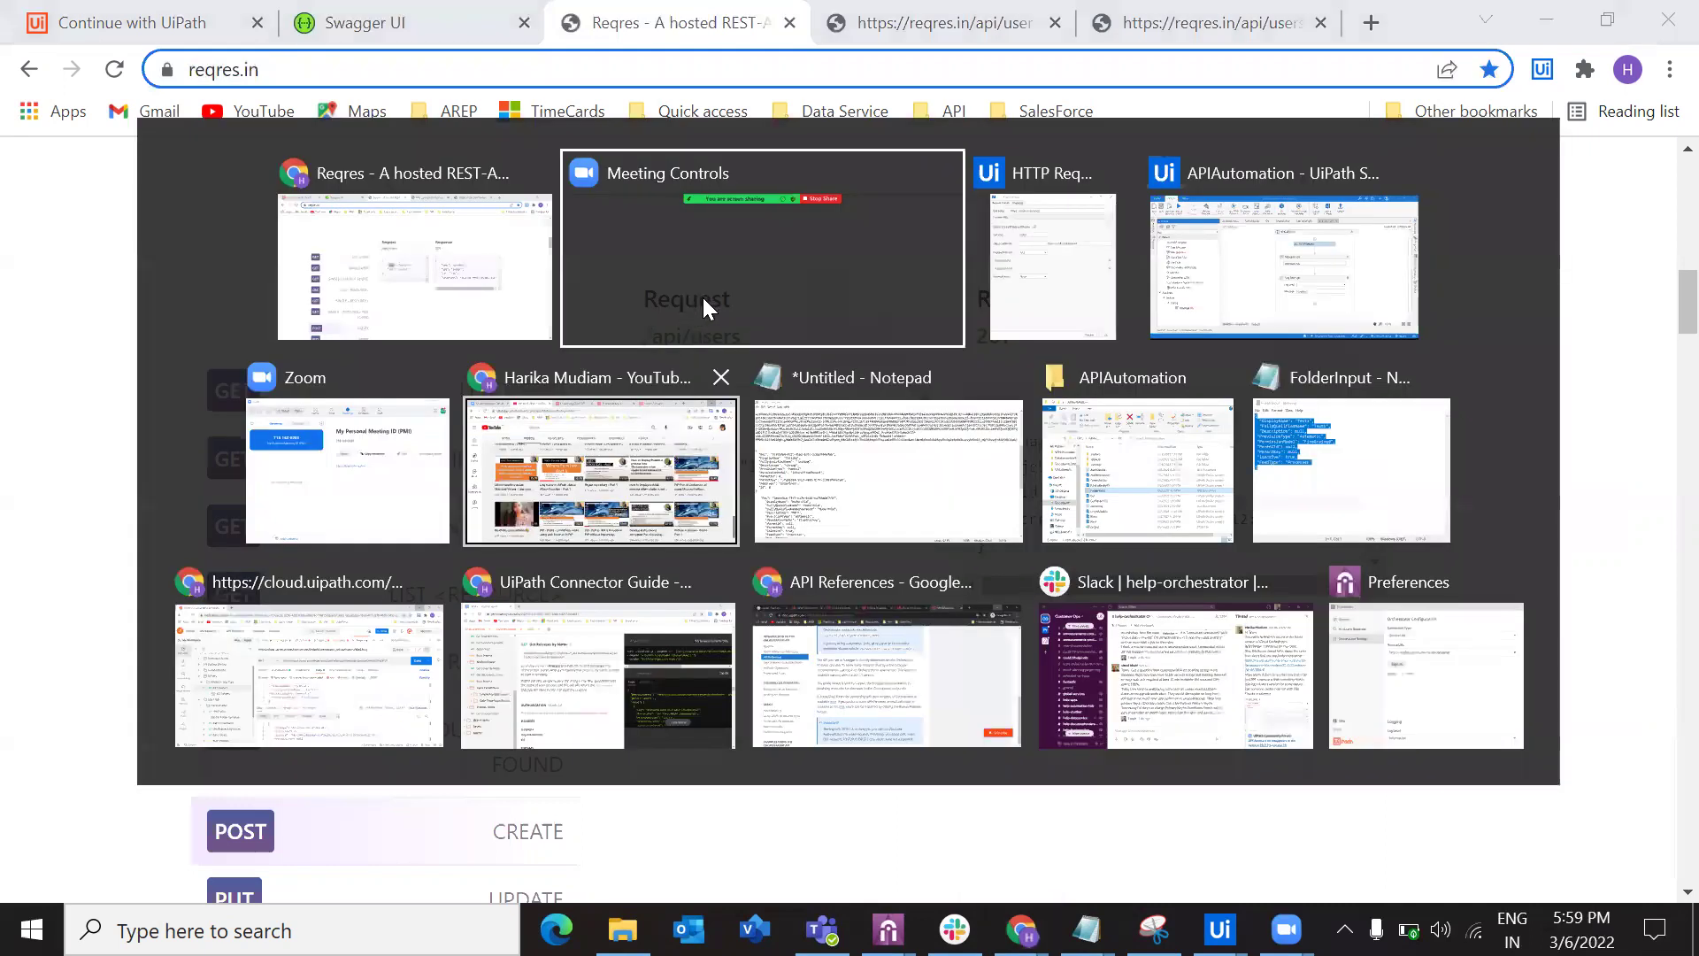
left_click(1078, 267)
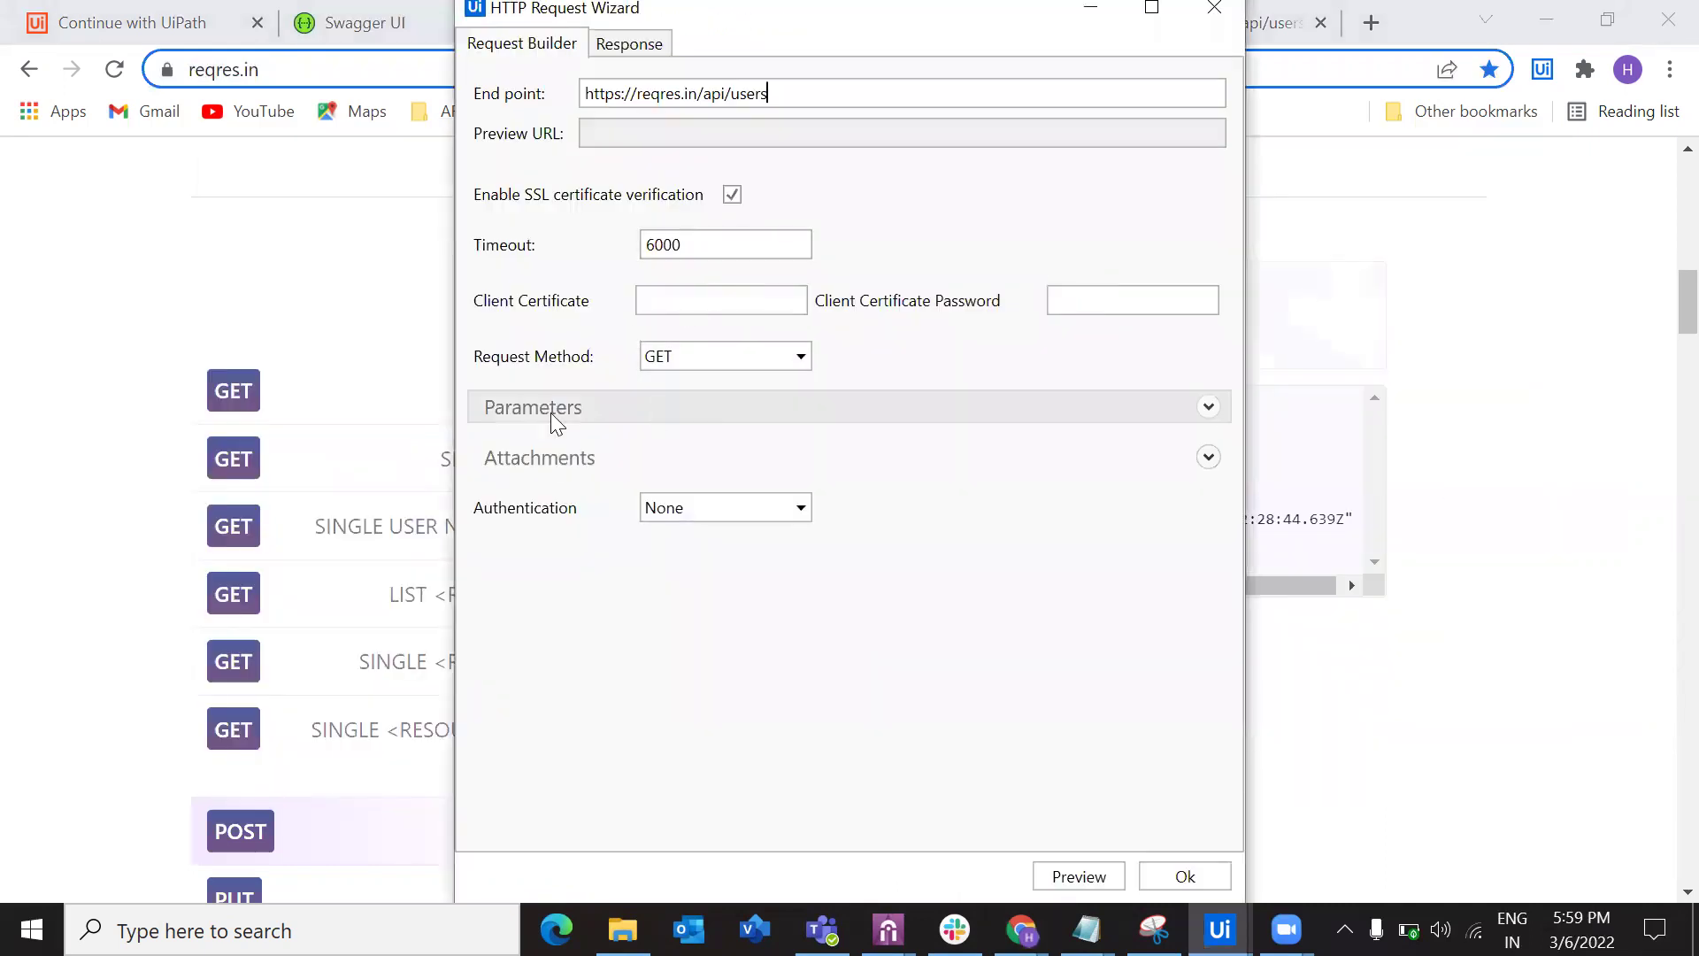
left_click(1208, 407)
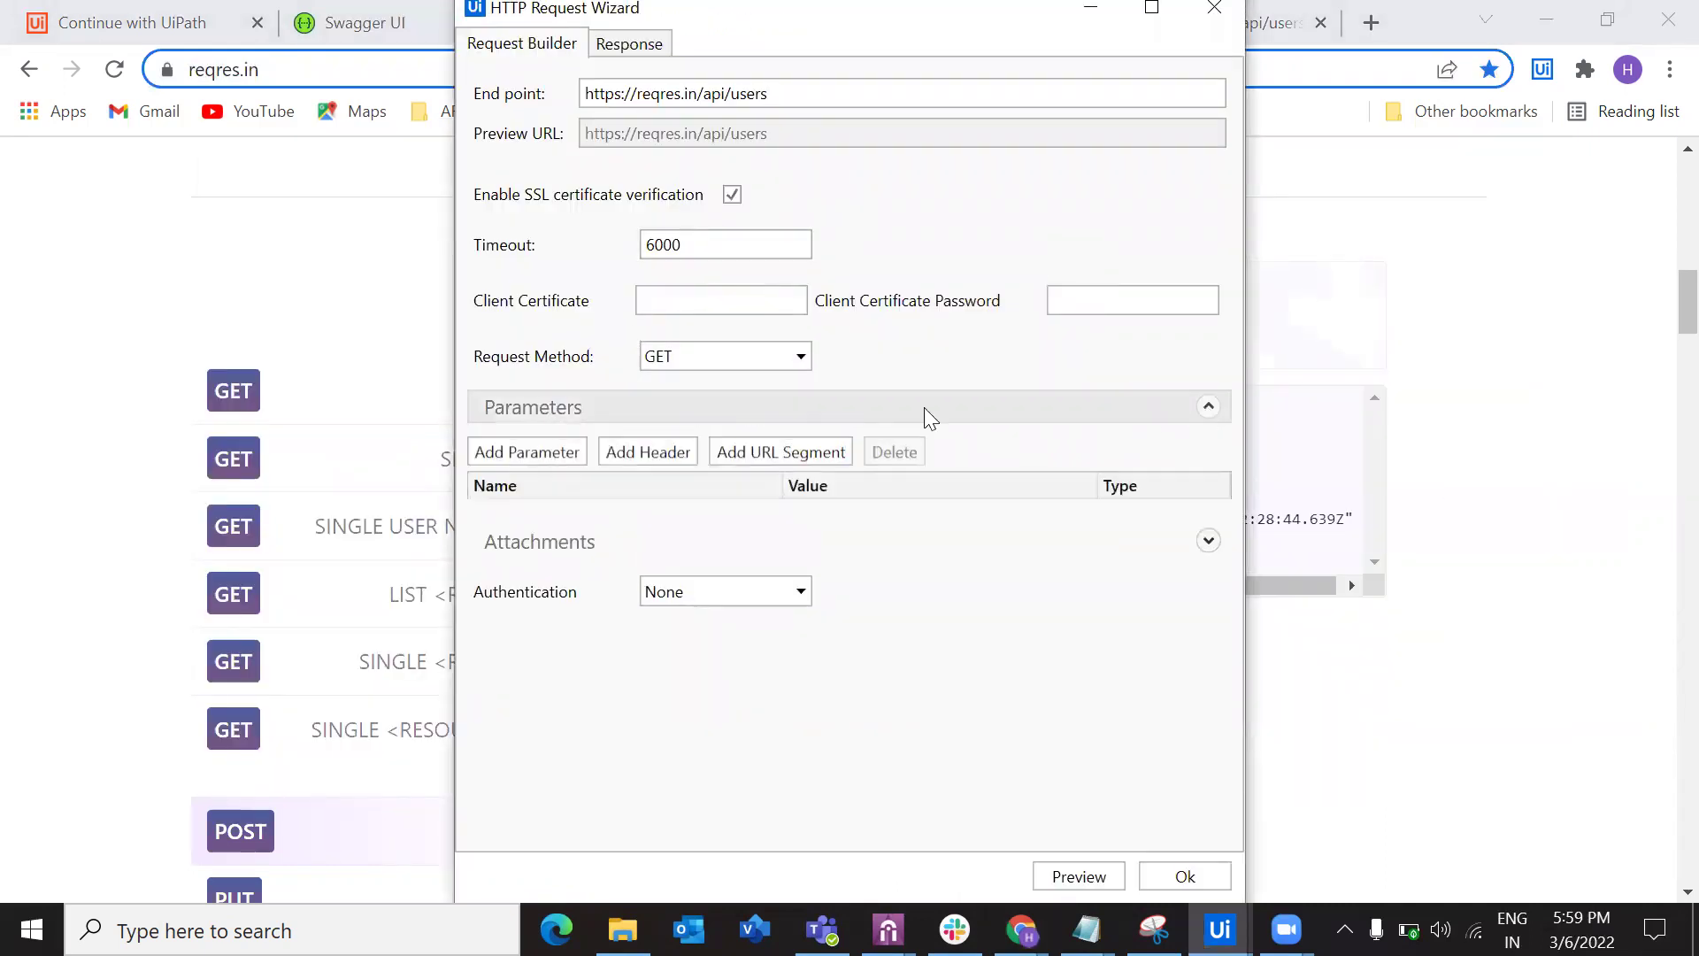
left_click(495, 455)
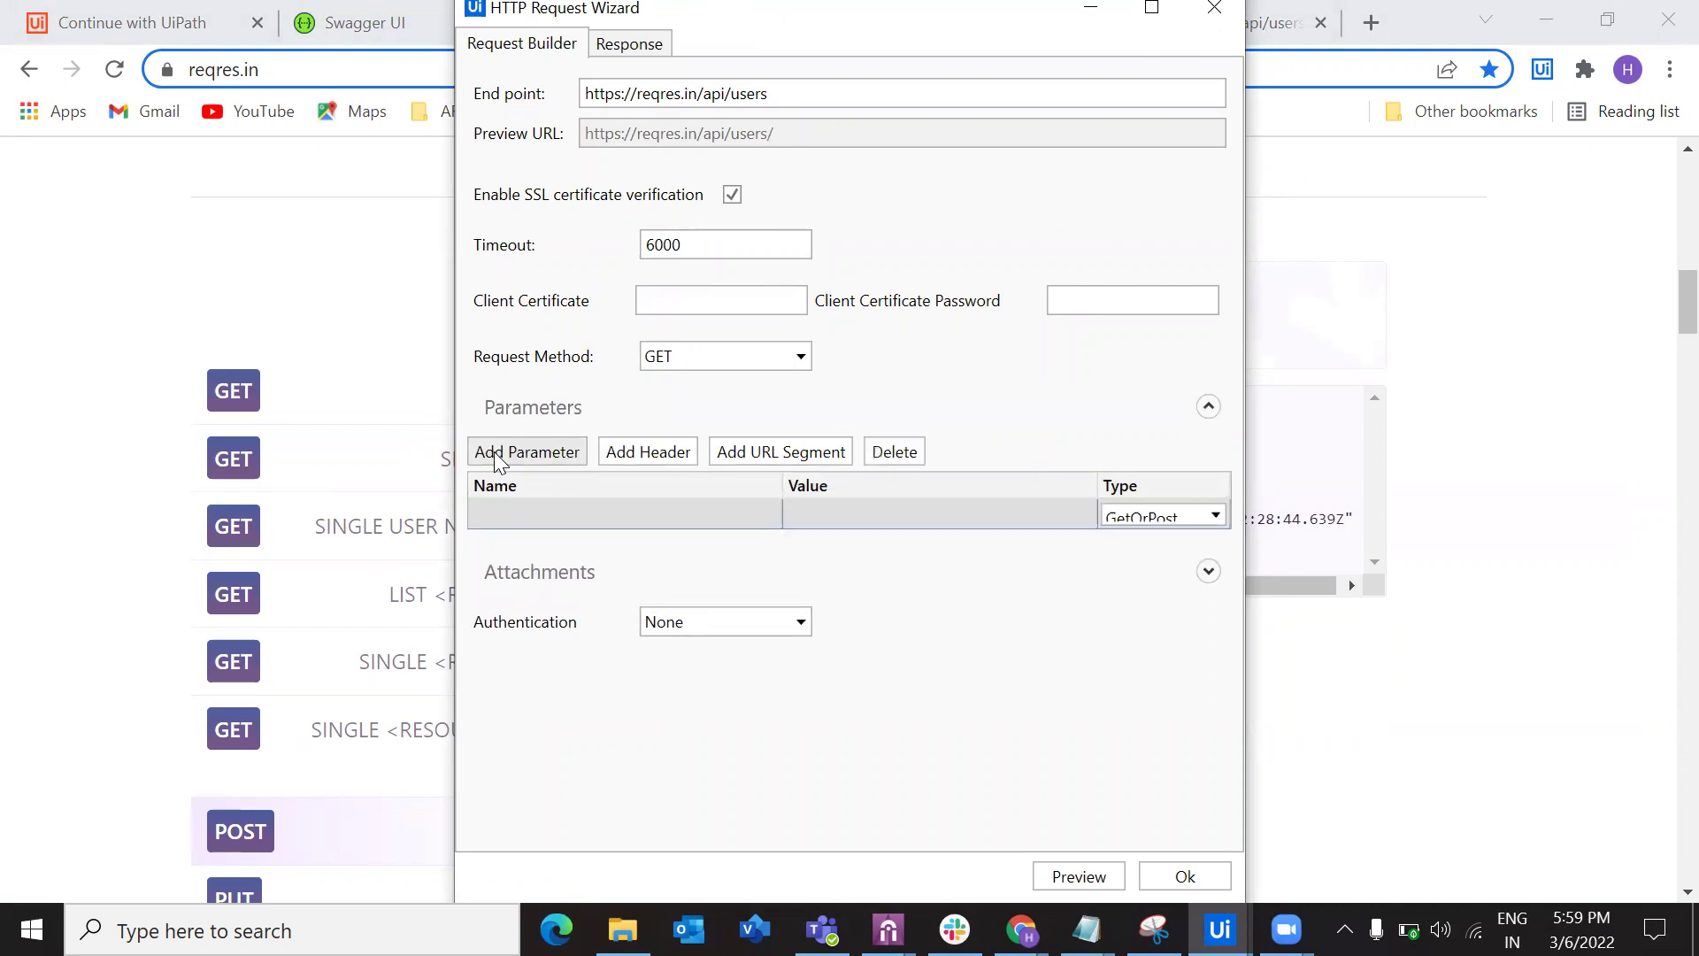
left_click(524, 514)
type("name")
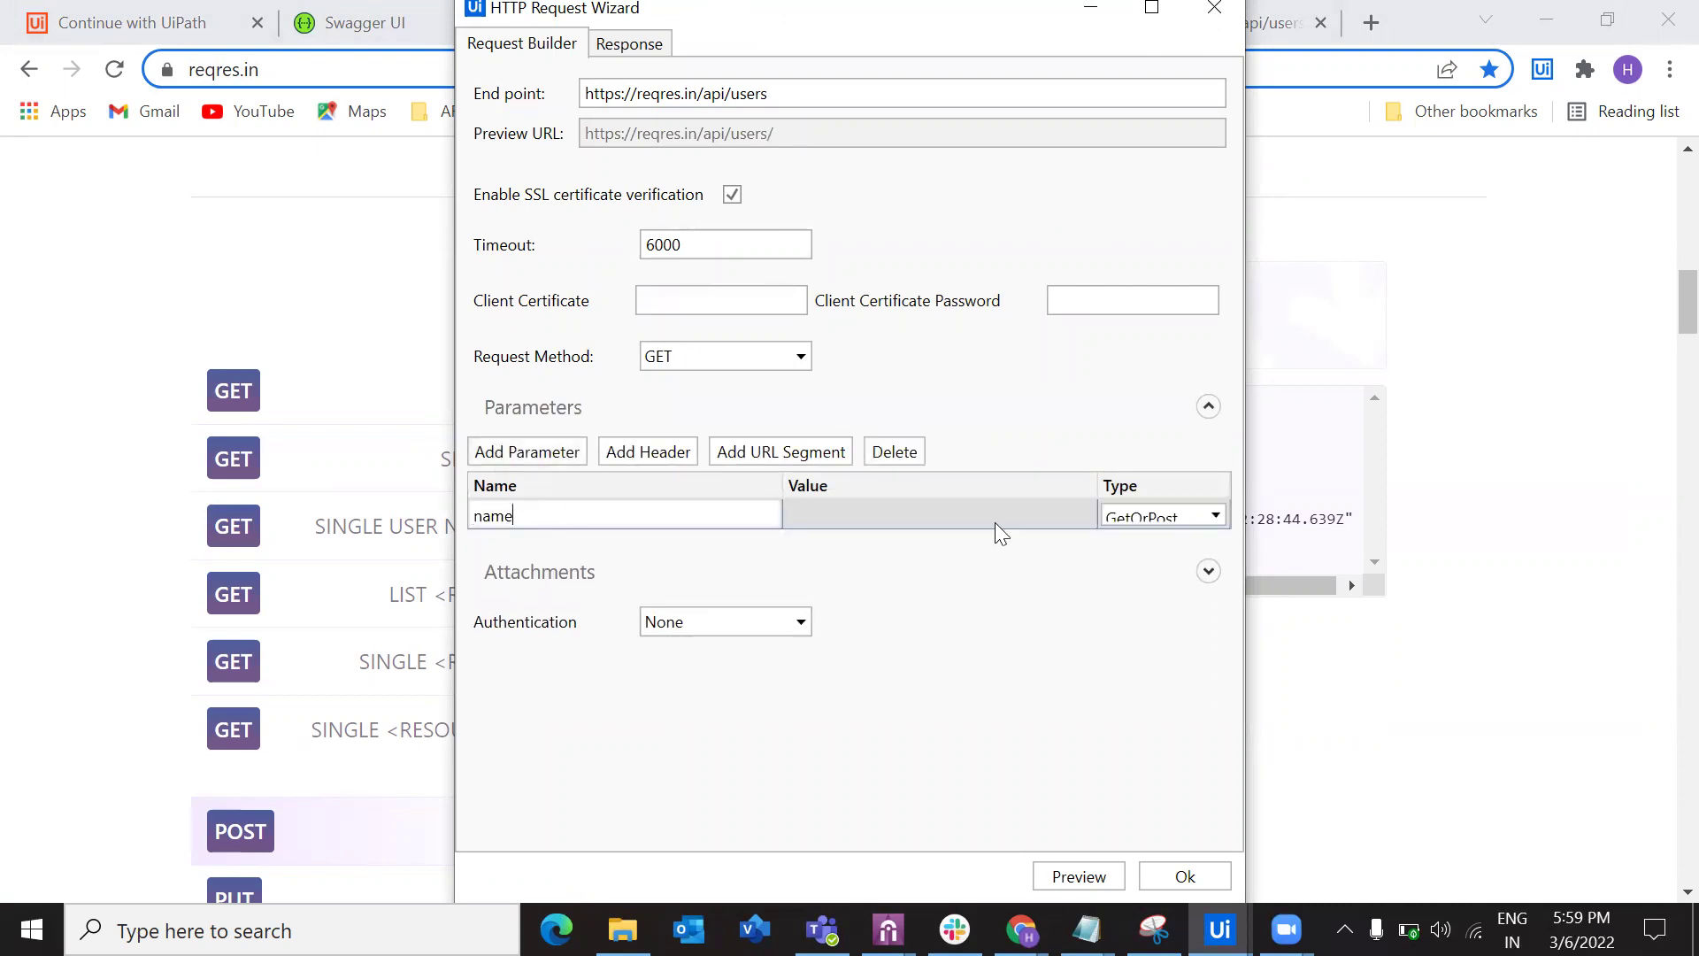
left_click(889, 515)
left_click(888, 515)
type("\"Harika")
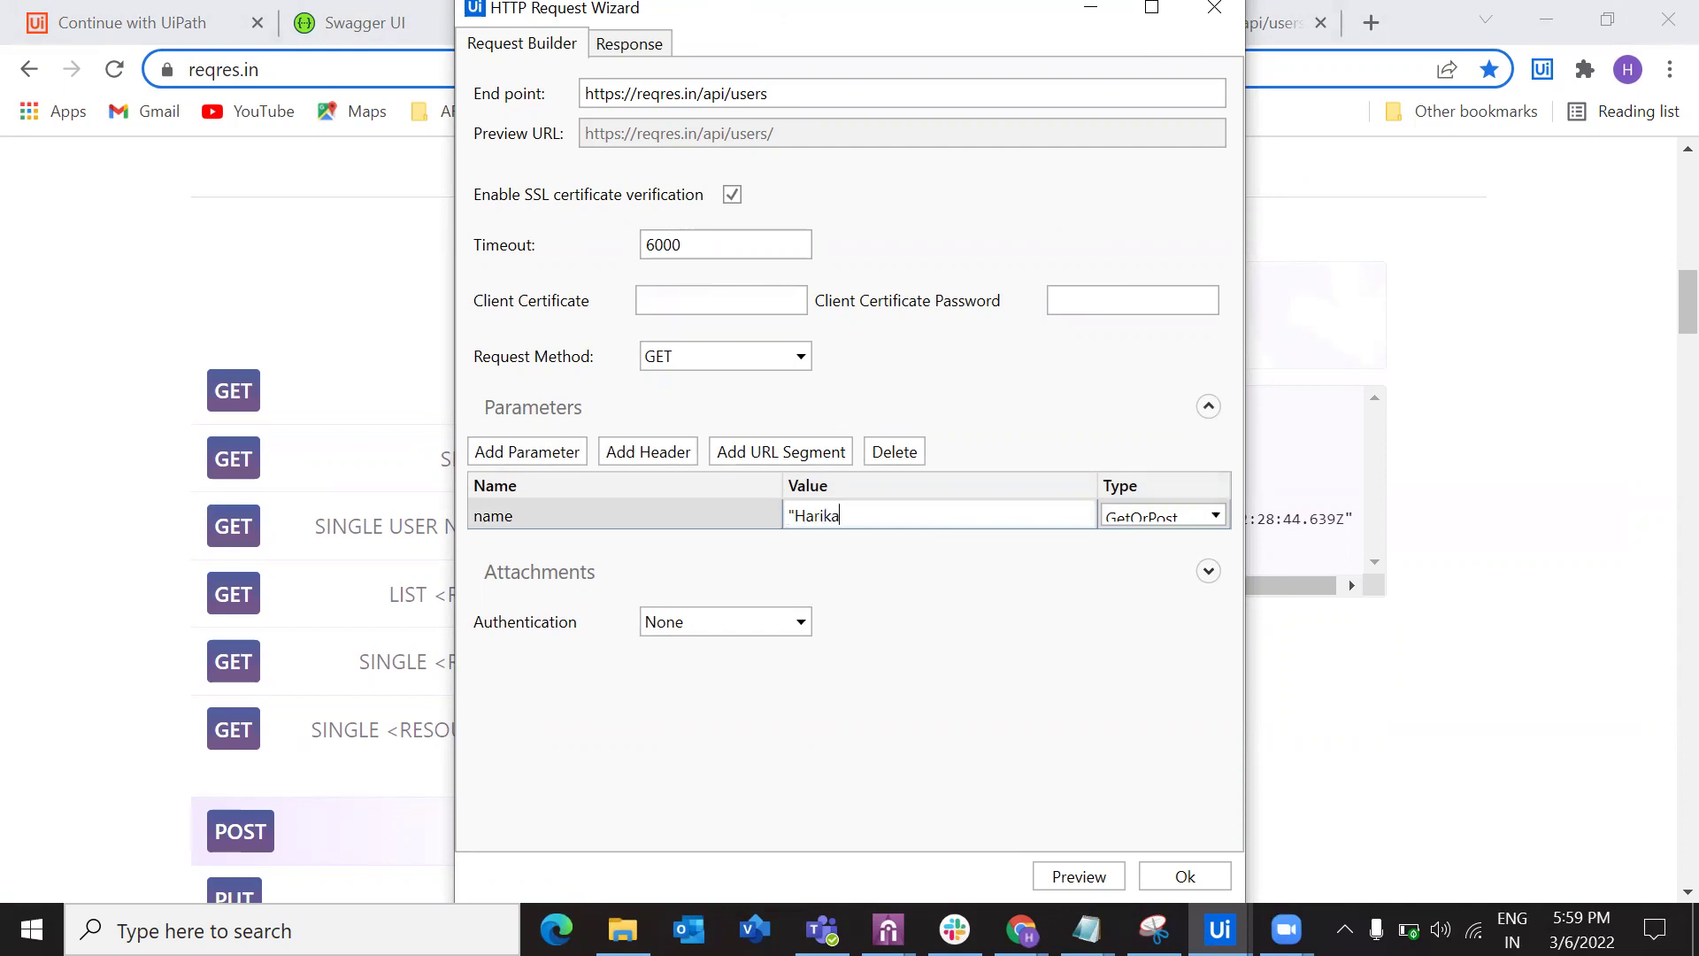
Add a GetOrPost parameter called job, copying its name from the Create request on the Reqres page, with "Leader" in quotes as its value.
left_click(484, 456)
left_click(513, 460)
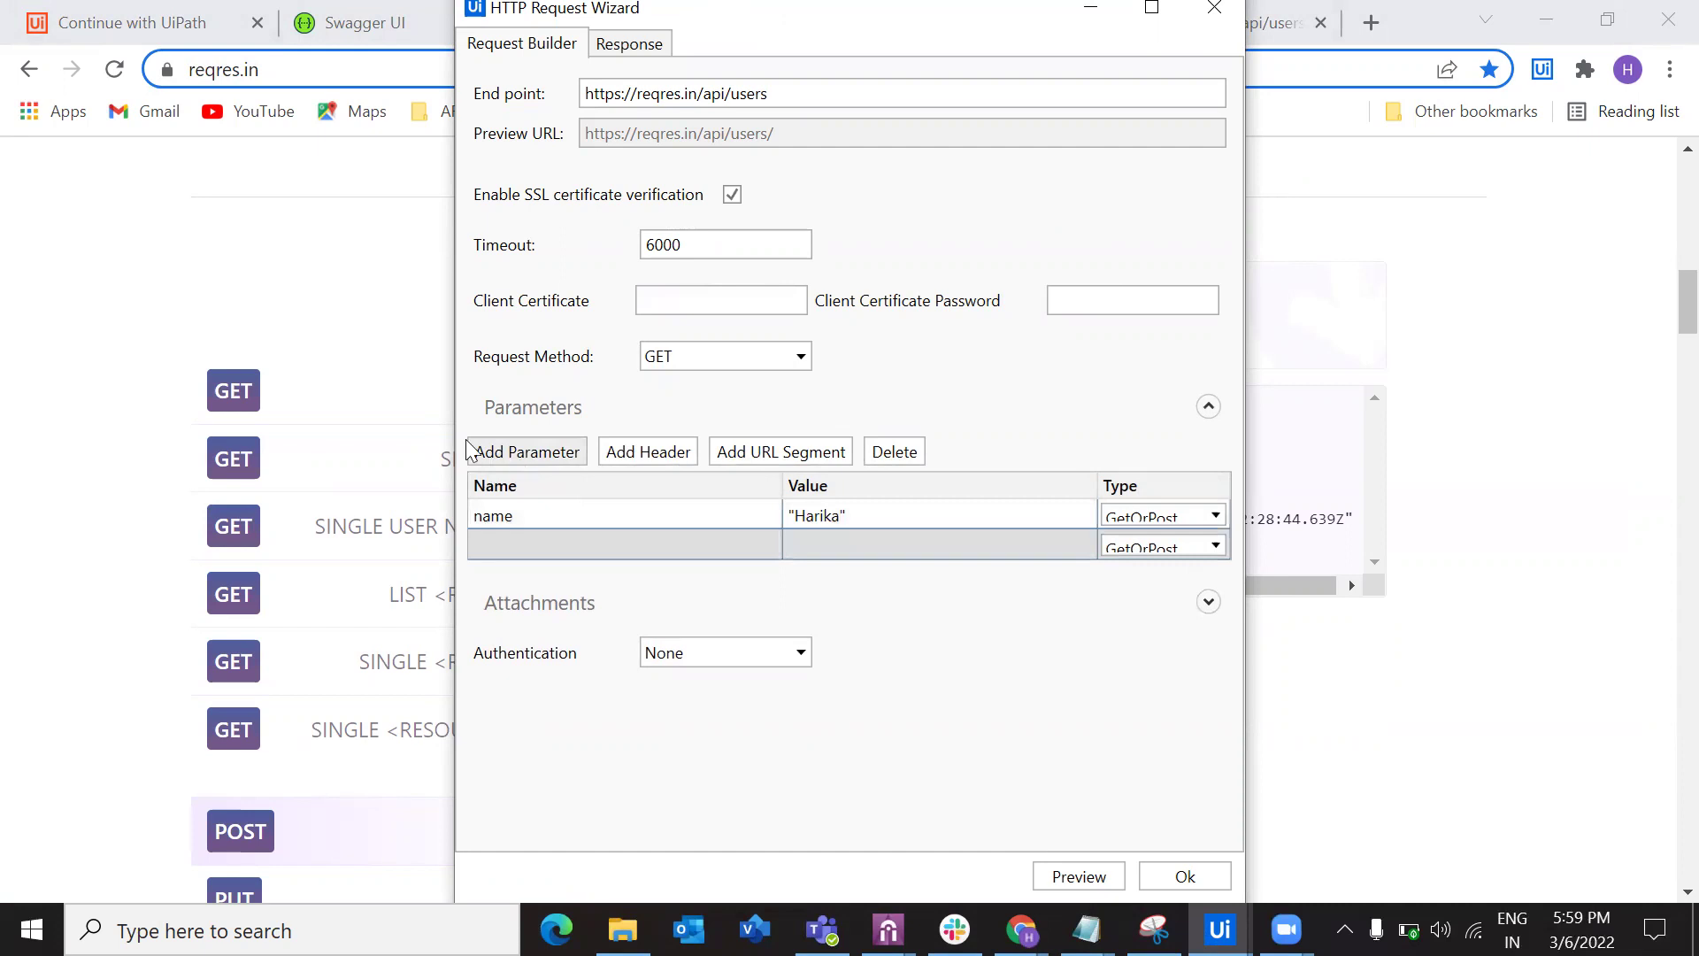
left_click(326, 338)
double_click(699, 467)
key("ctrl+c")
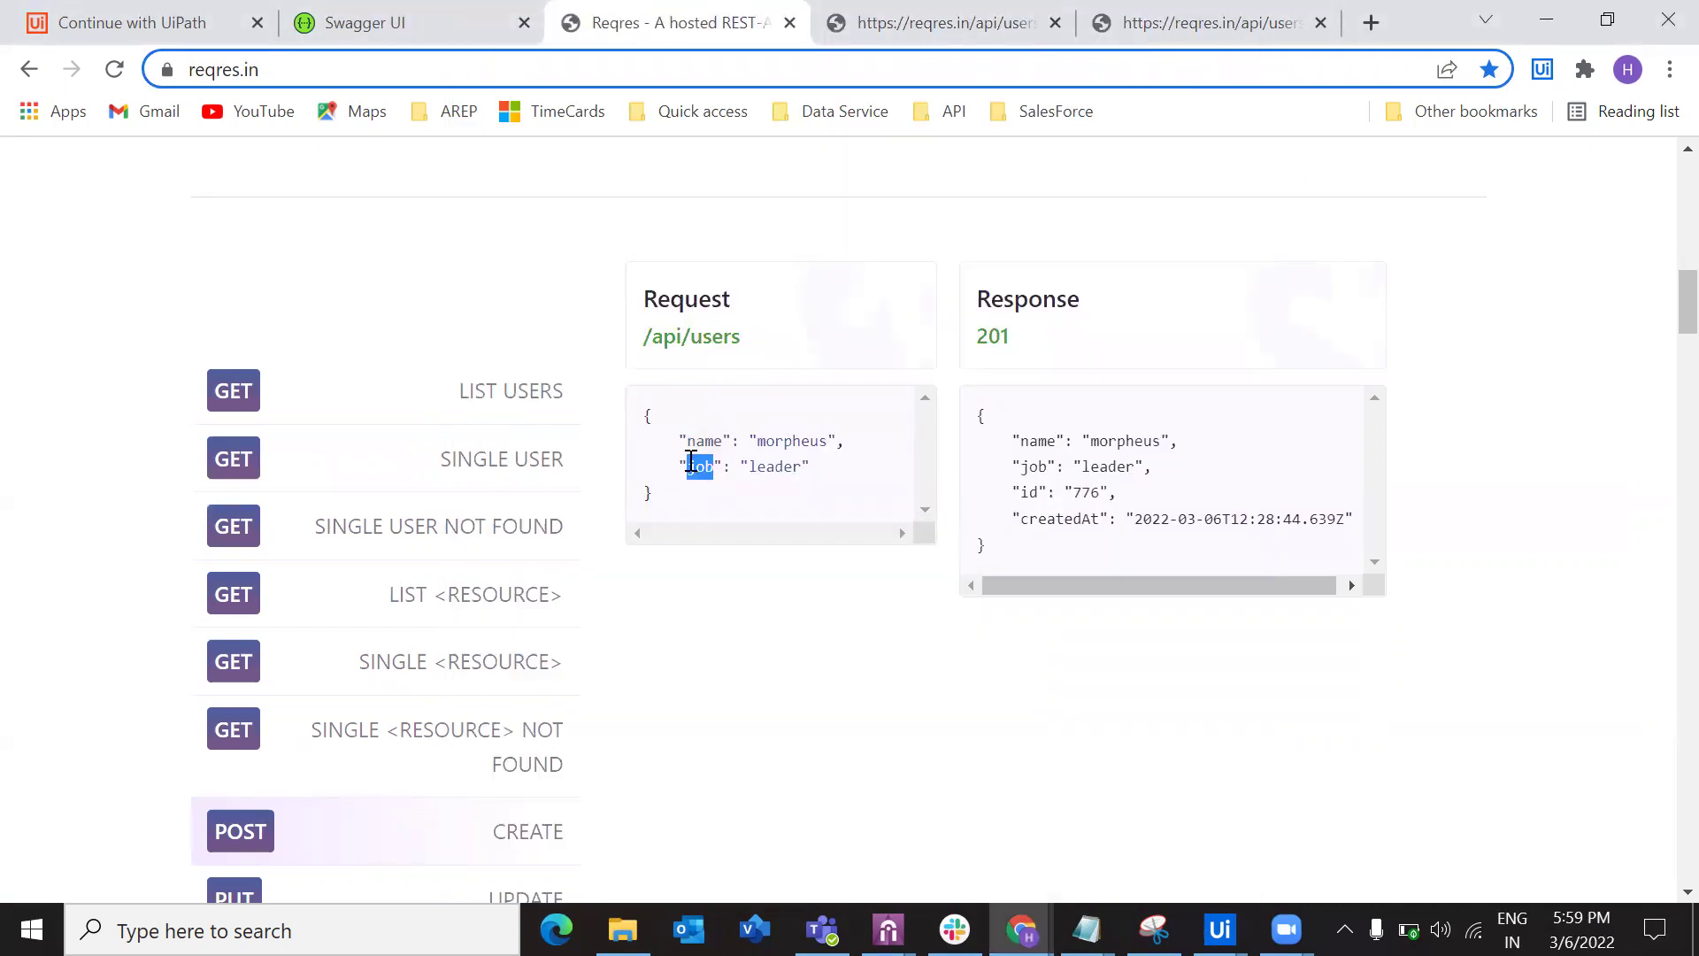
key("alt+Tab")
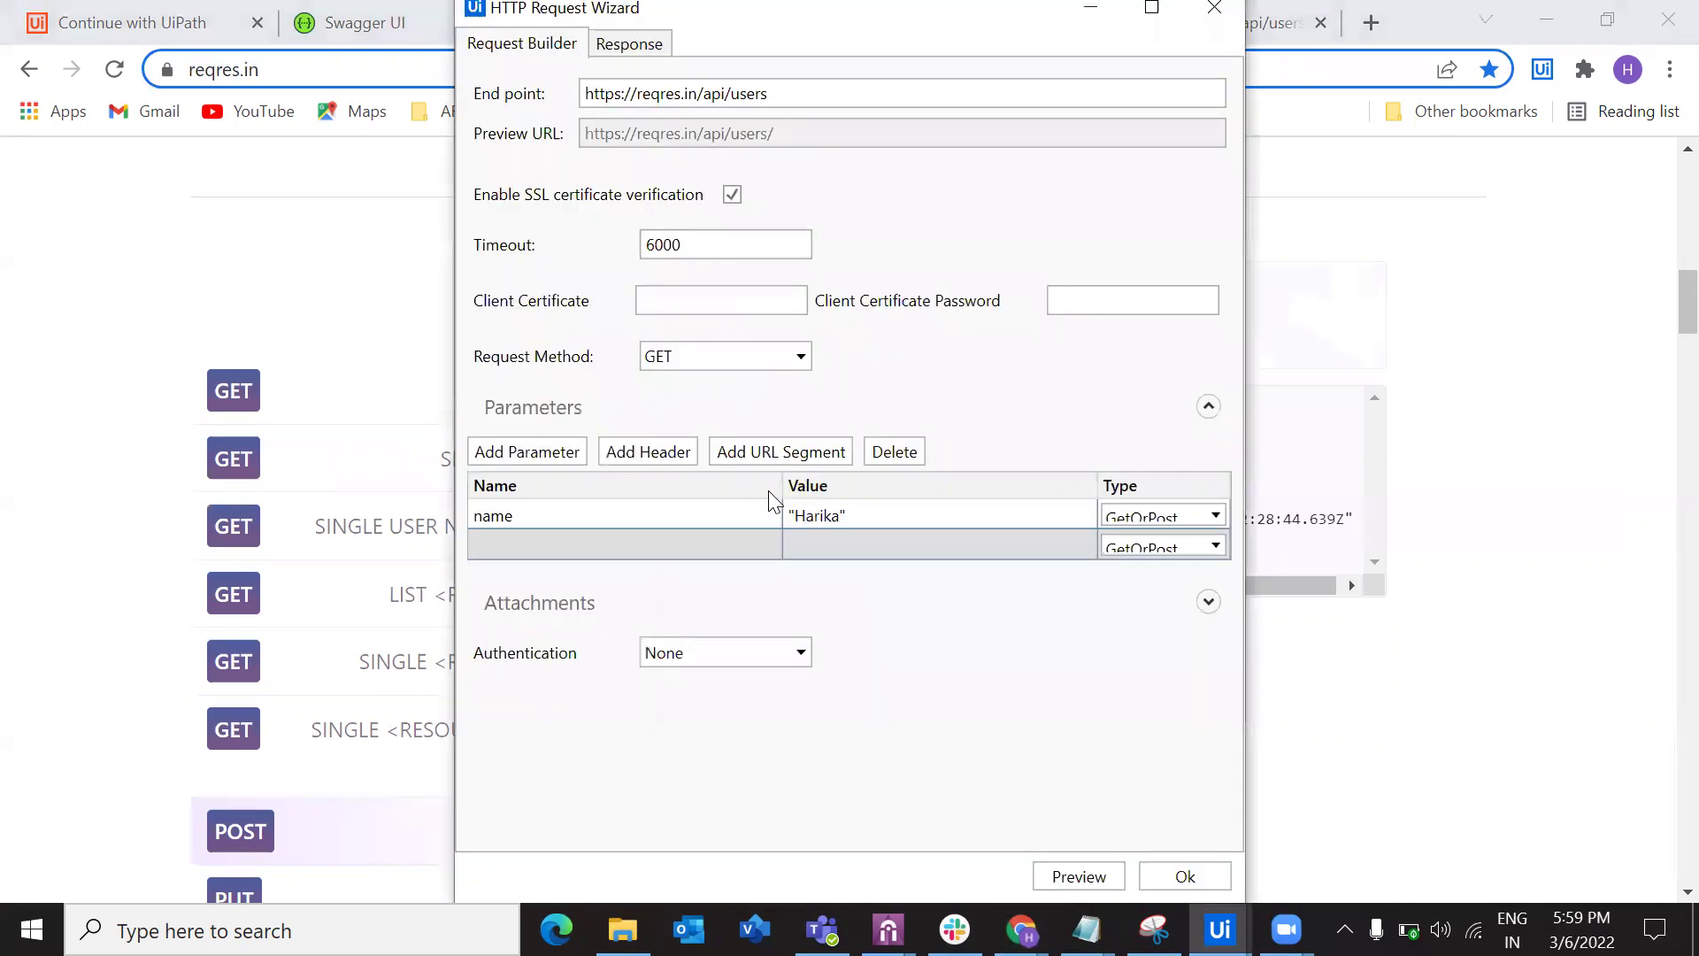
left_click(625, 545)
key("ctrl+v")
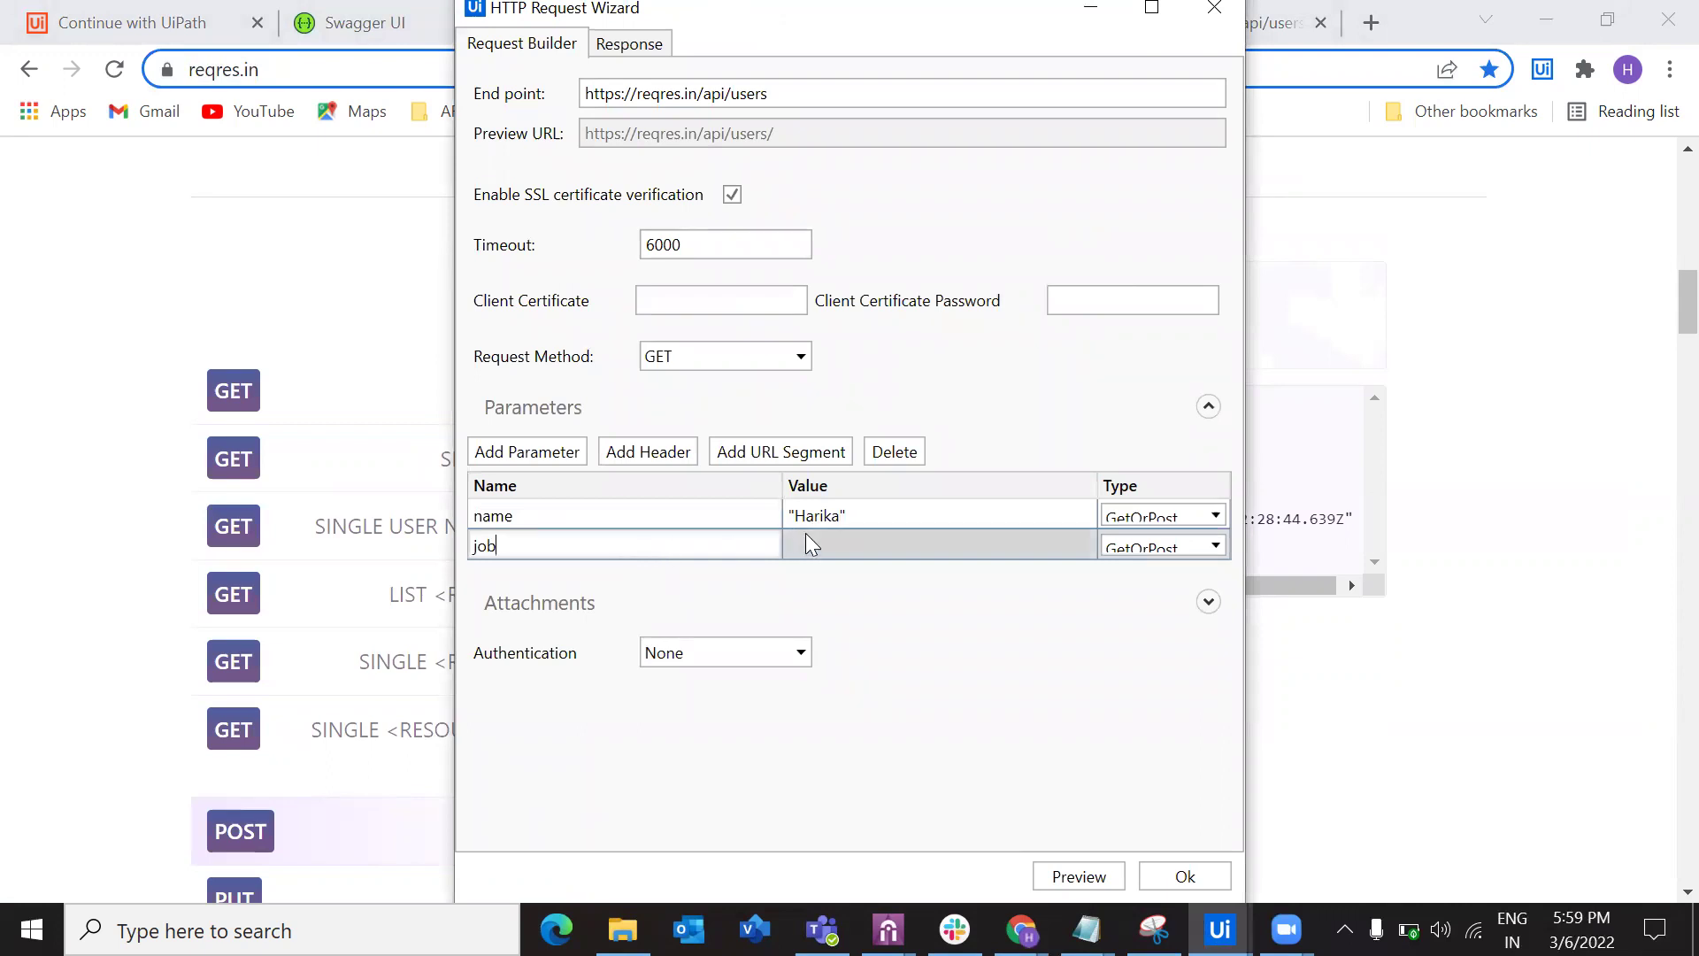
left_click(805, 534)
type("\"Leader")
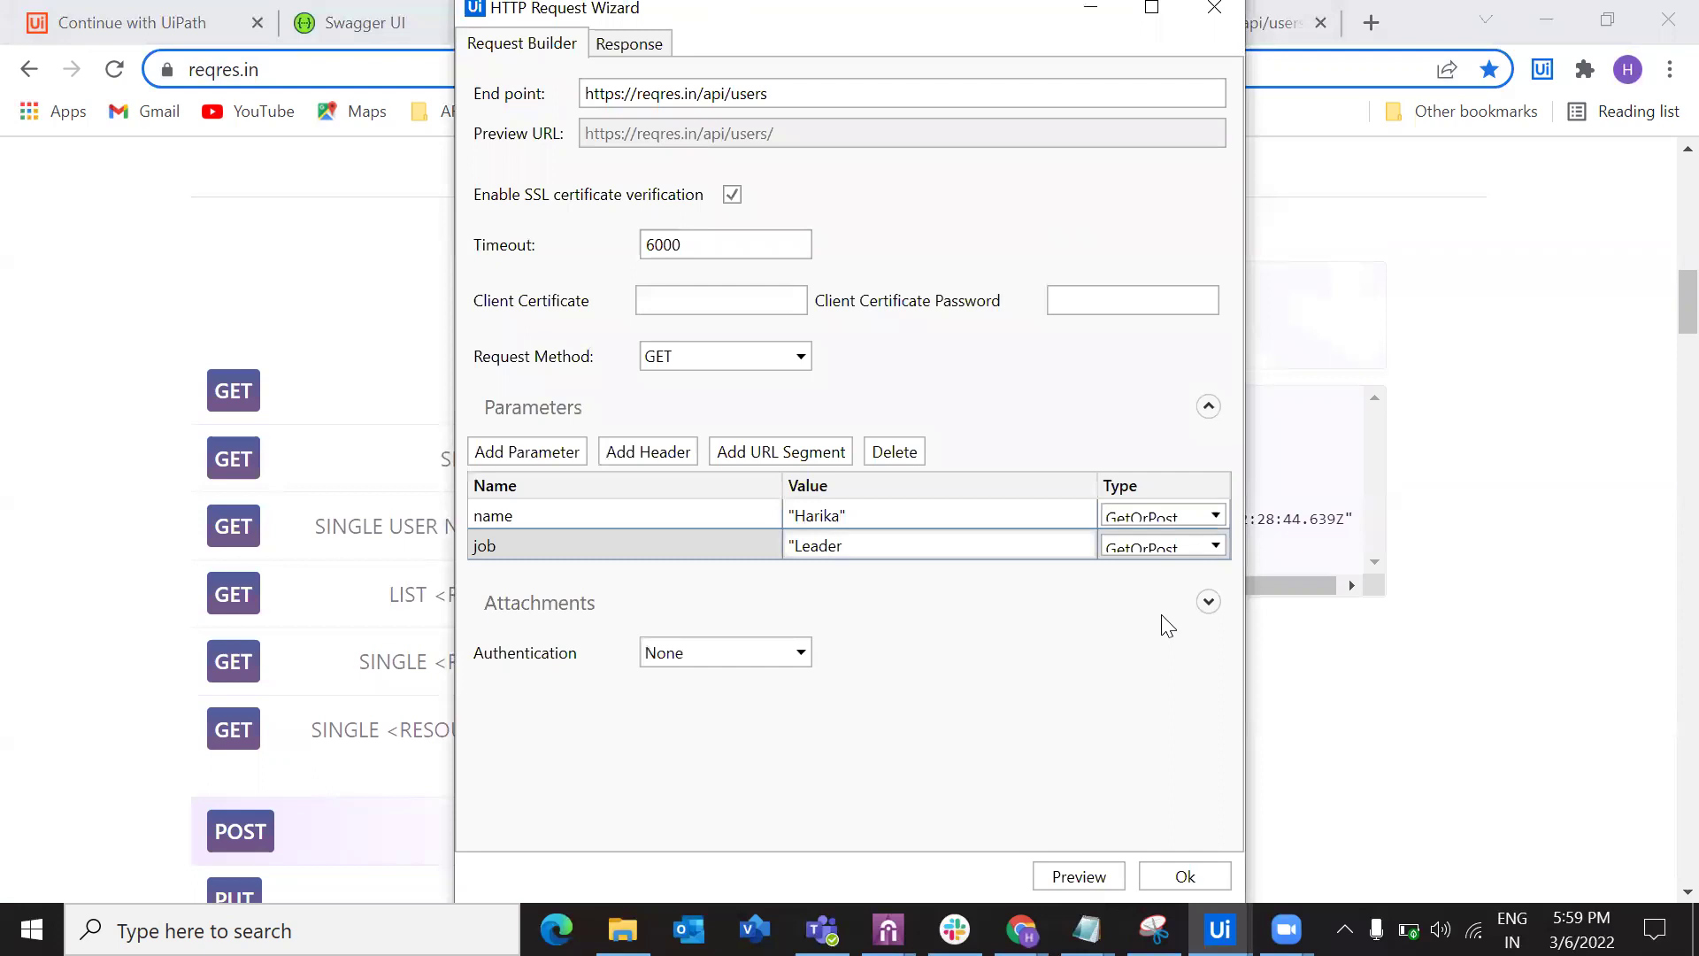
type("\"")
View the GET List Users request on the Reqres page in Chrome and return to UiPath's HTTP Request Wizard.
left_click(292, 342)
left_click(530, 390)
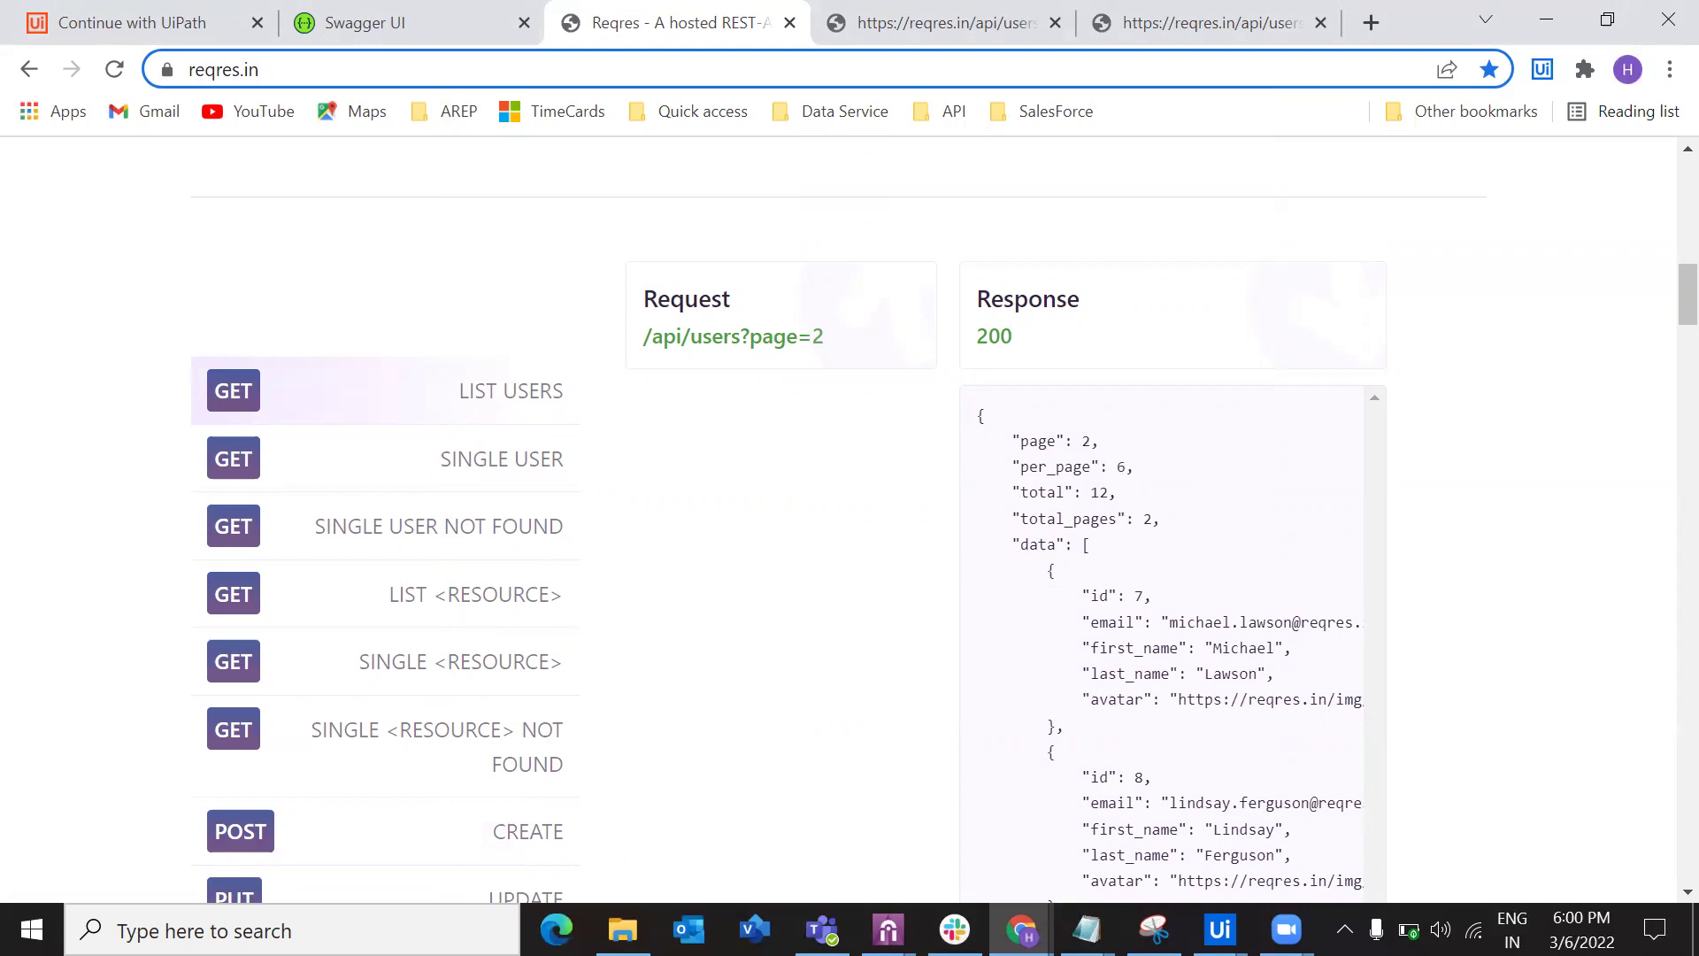
mouse_move(1243, 916)
left_click(1346, 740)
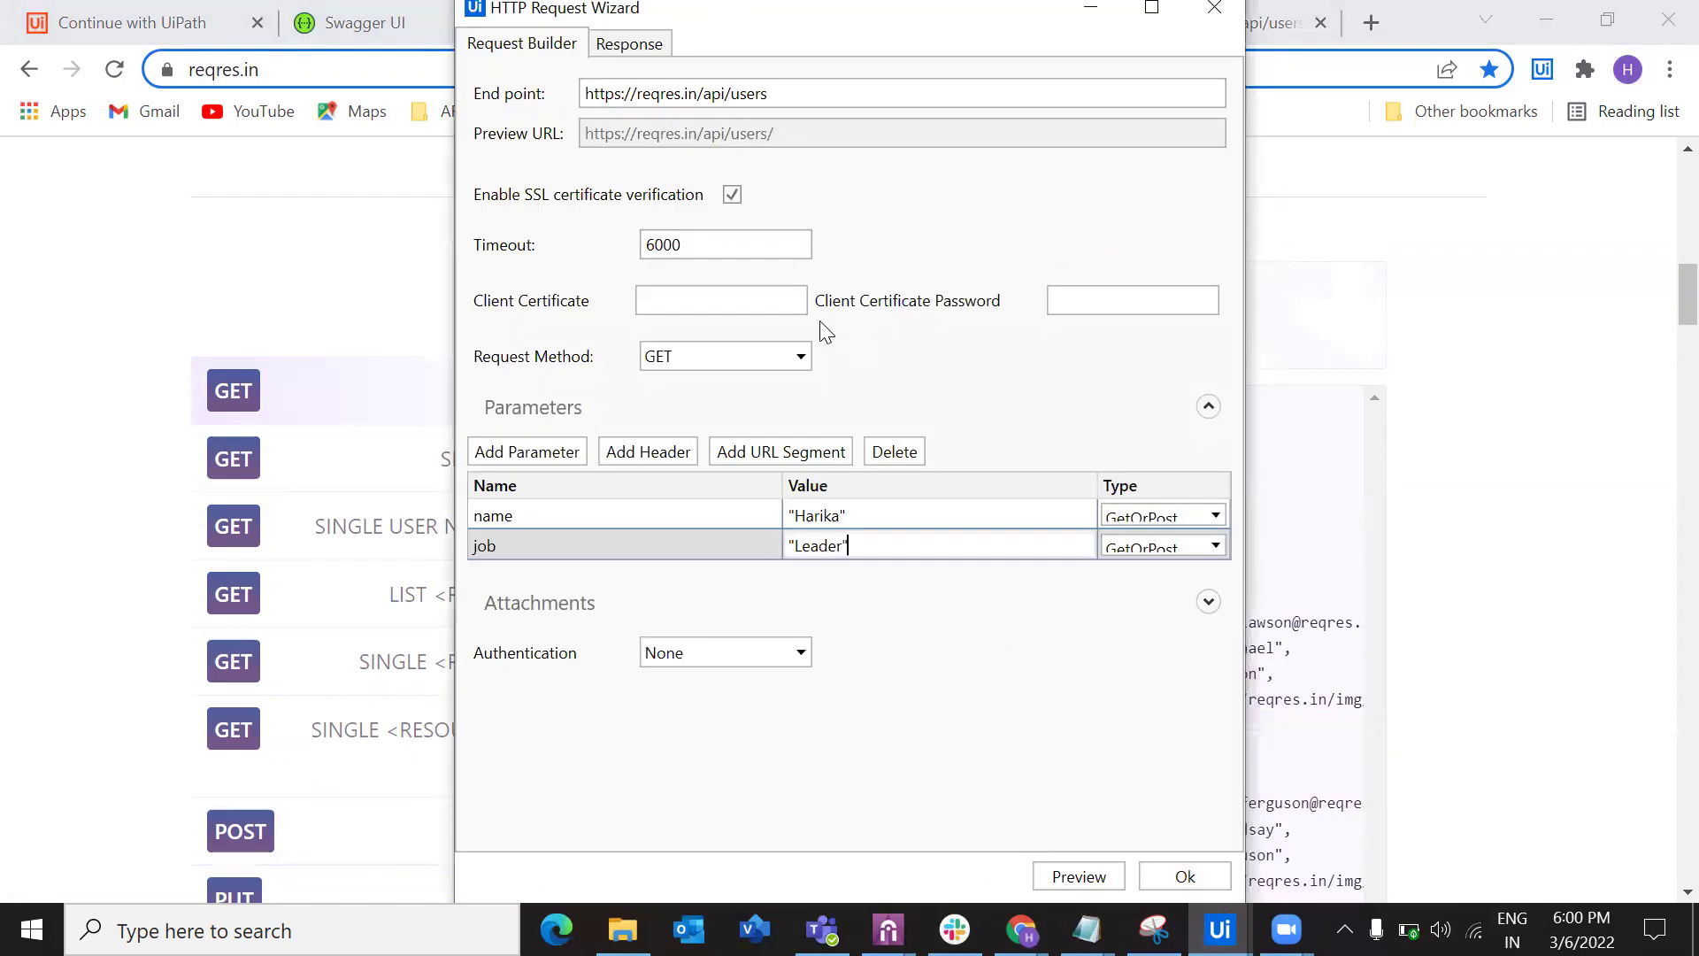
Set the request method to POST and preview the API response.
left_click(721, 359)
left_click(688, 414)
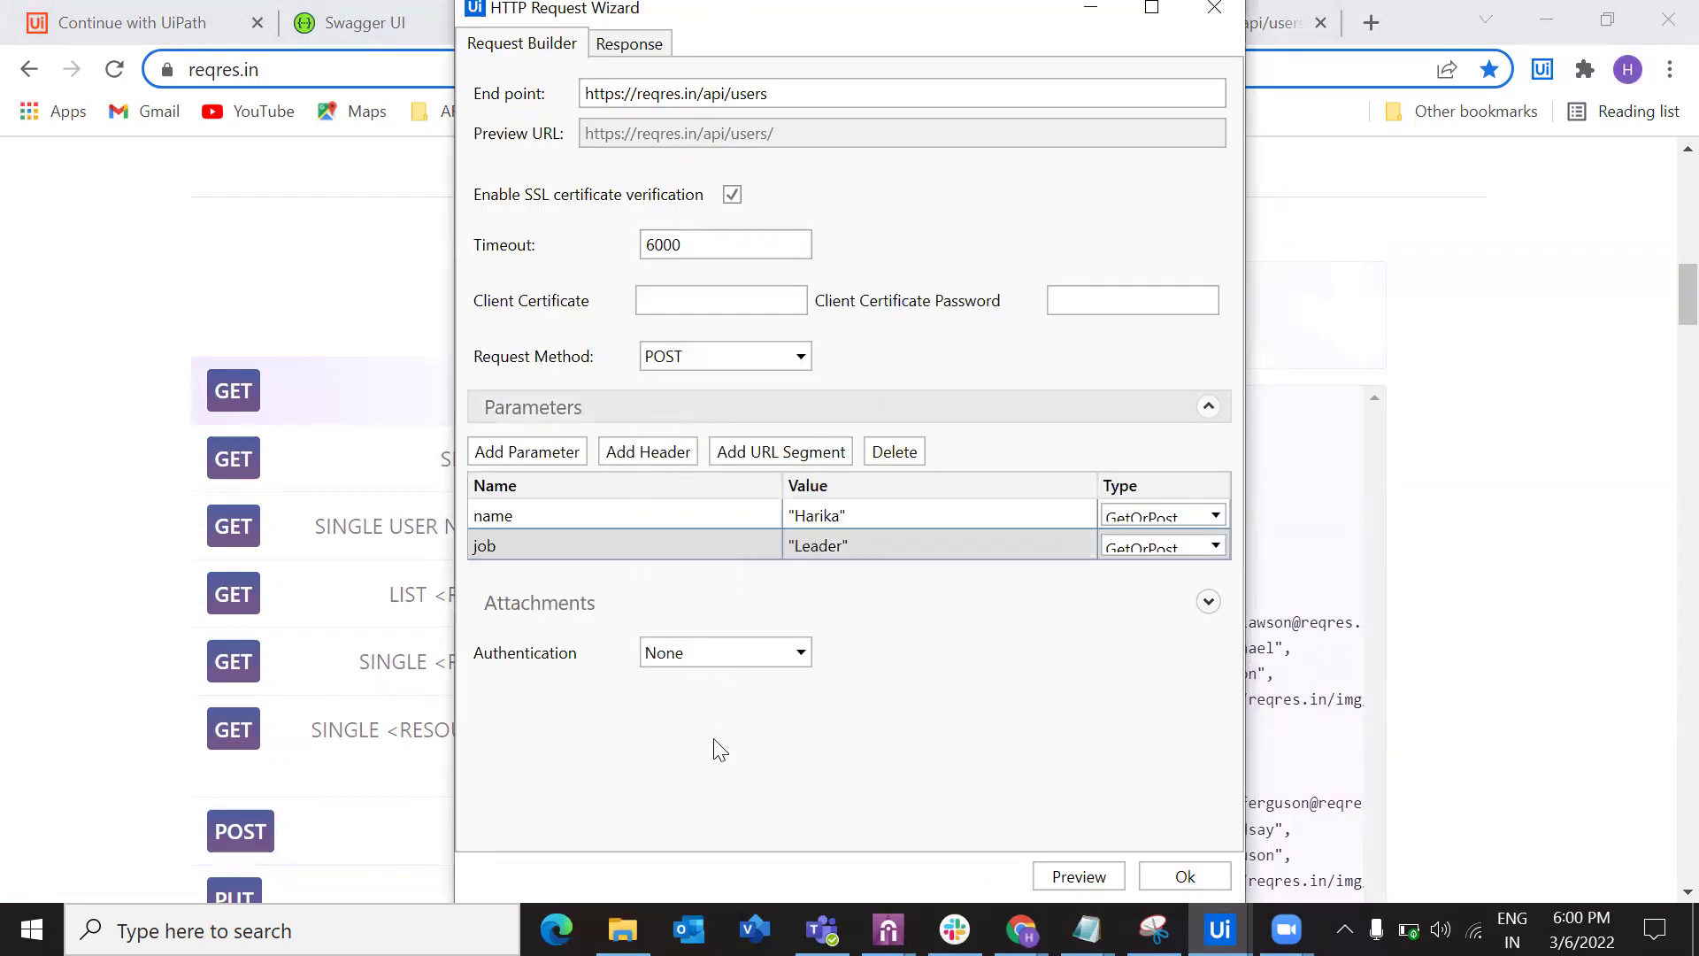
left_click(1074, 880)
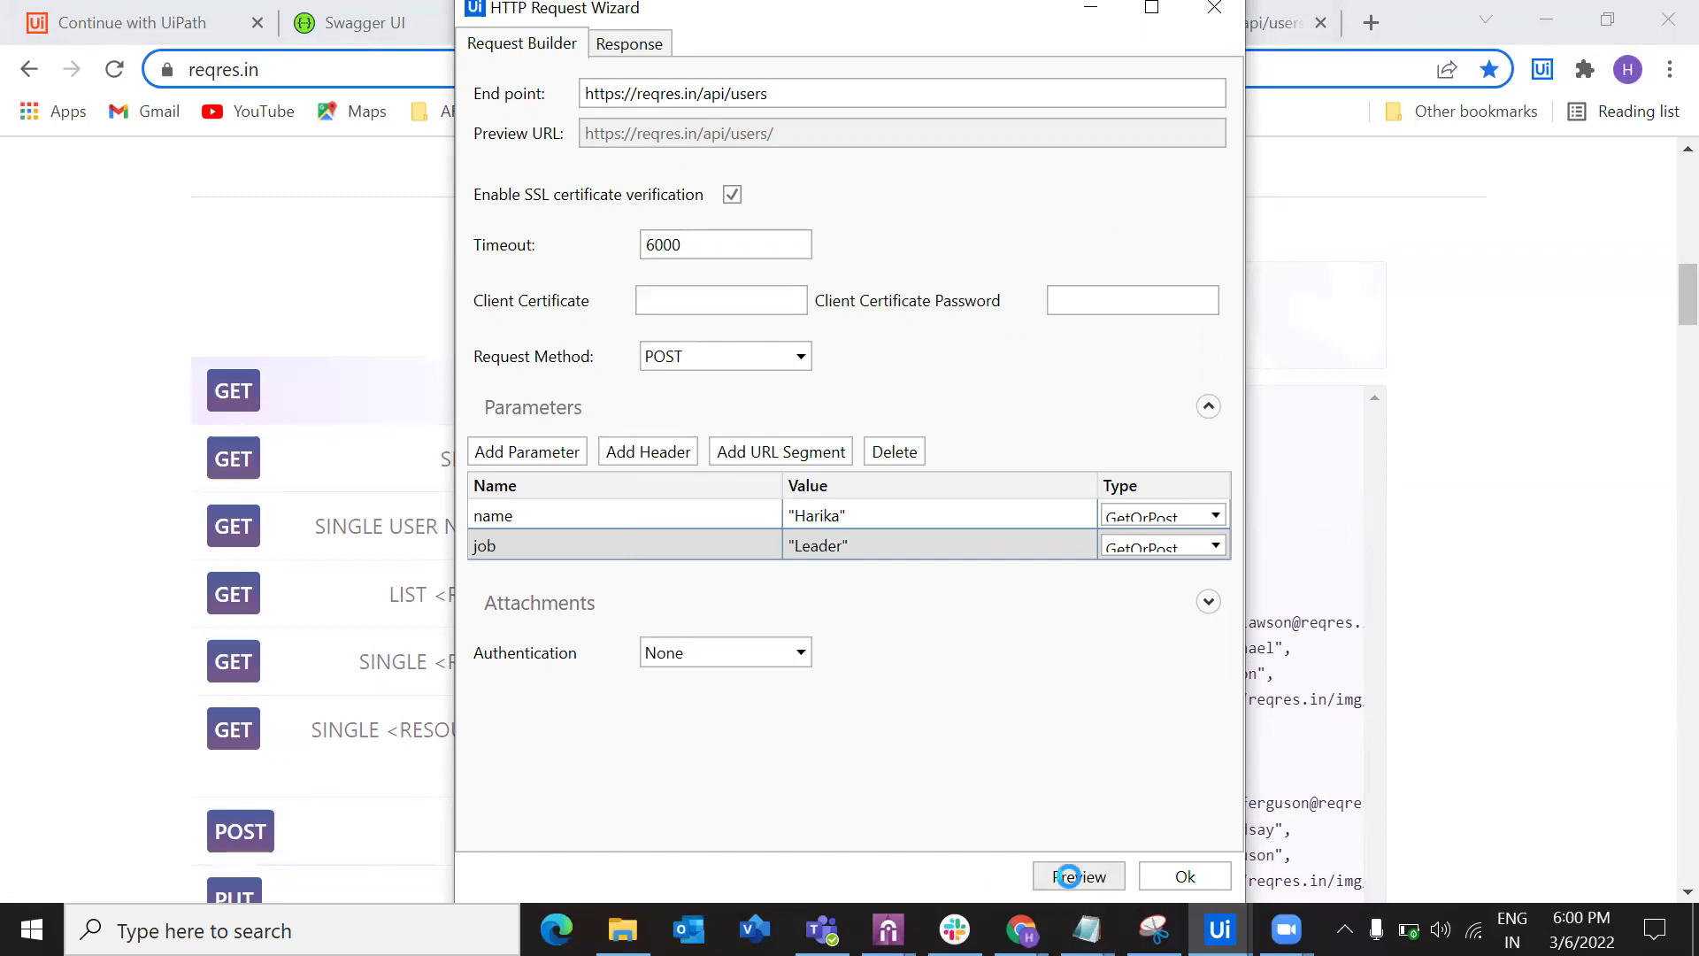
left_click_drag(538, 297, 738, 380)
left_click(725, 482)
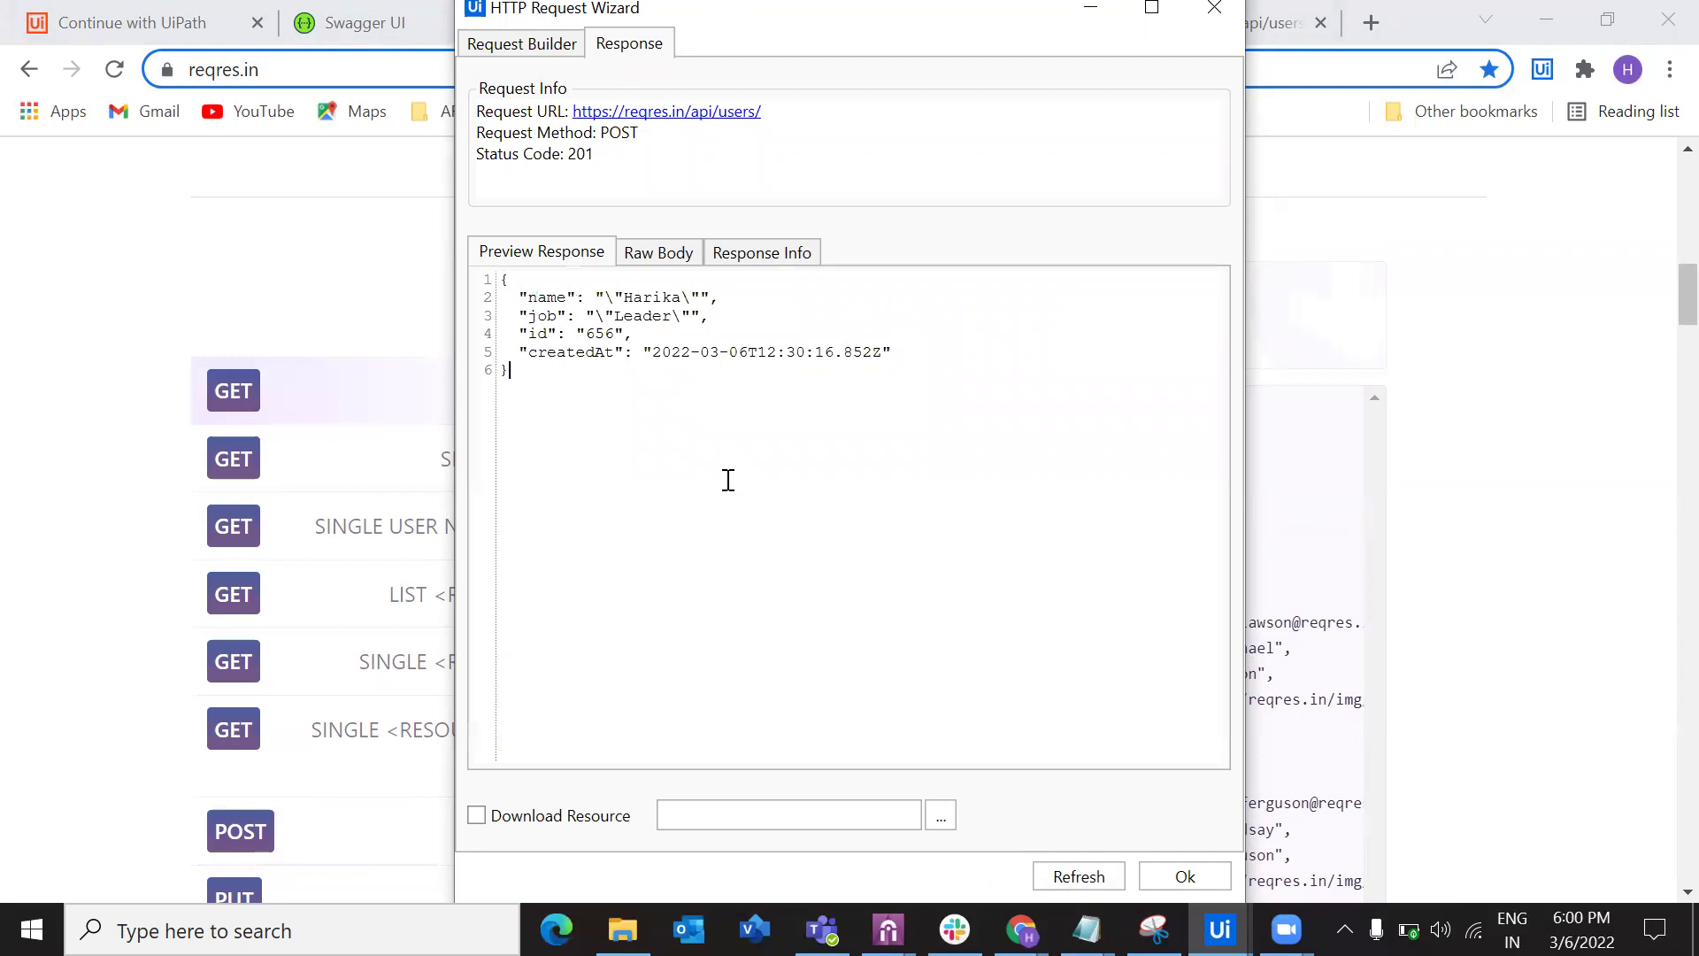
Examine the status code of the POST response and accept the HTTP Request Wizard.
left_click_drag(520, 174, 475, 166)
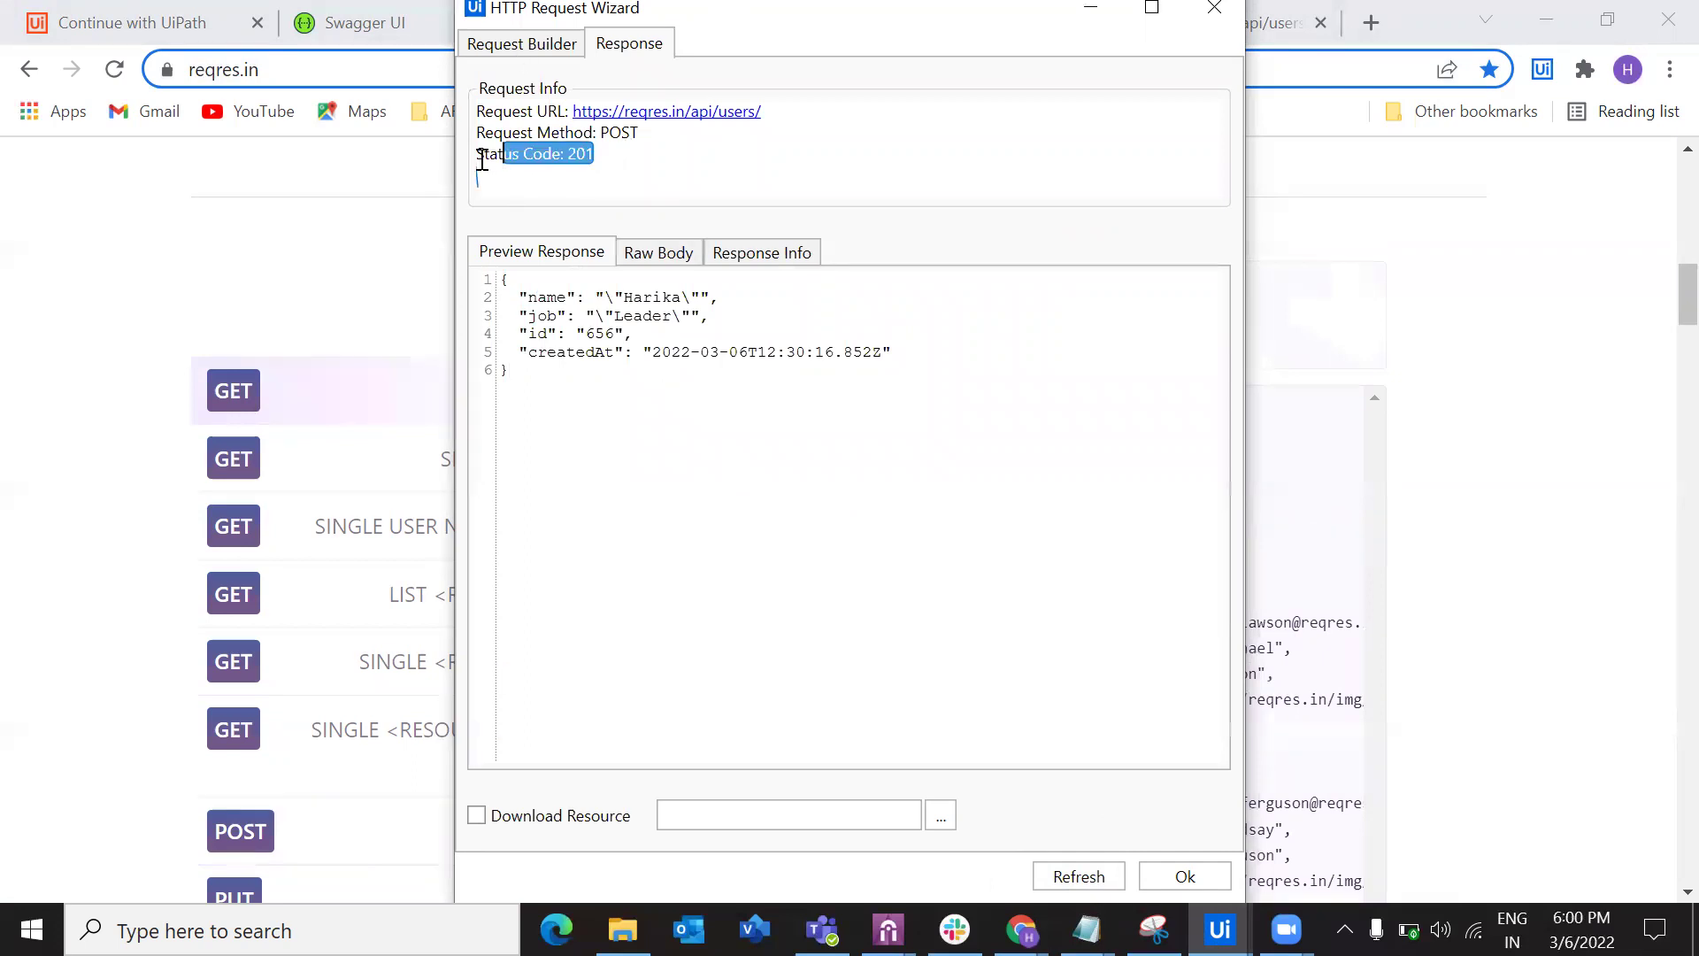
left_click(665, 164)
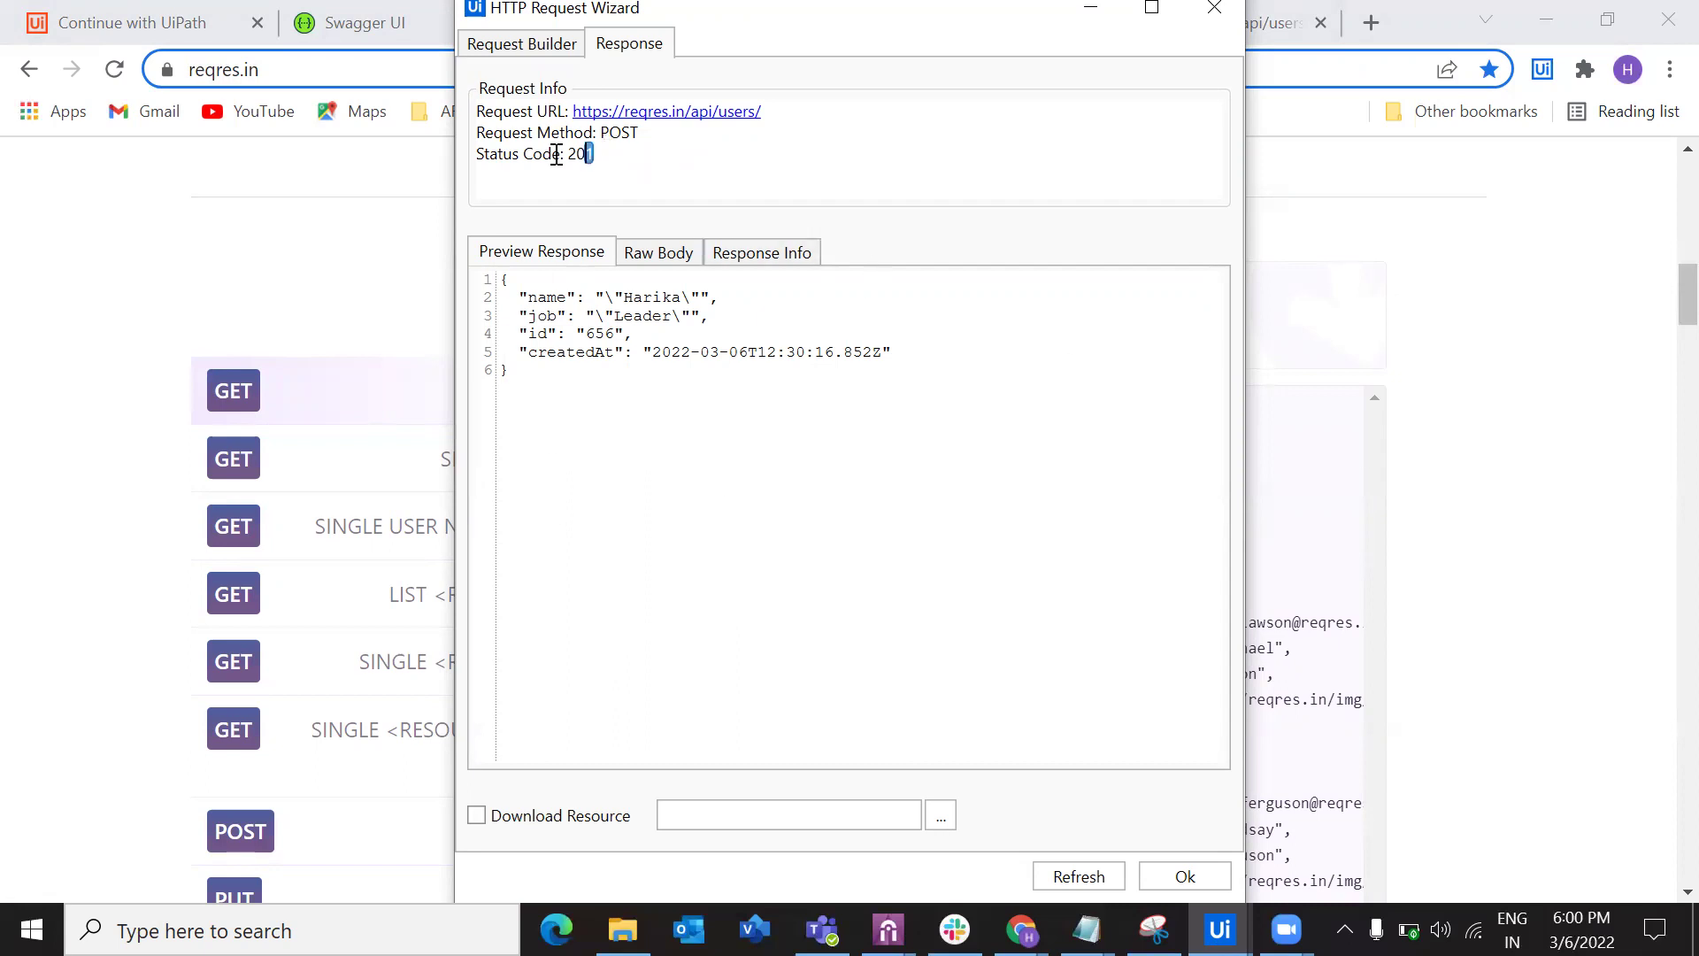
left_click(725, 165)
left_click(1195, 878)
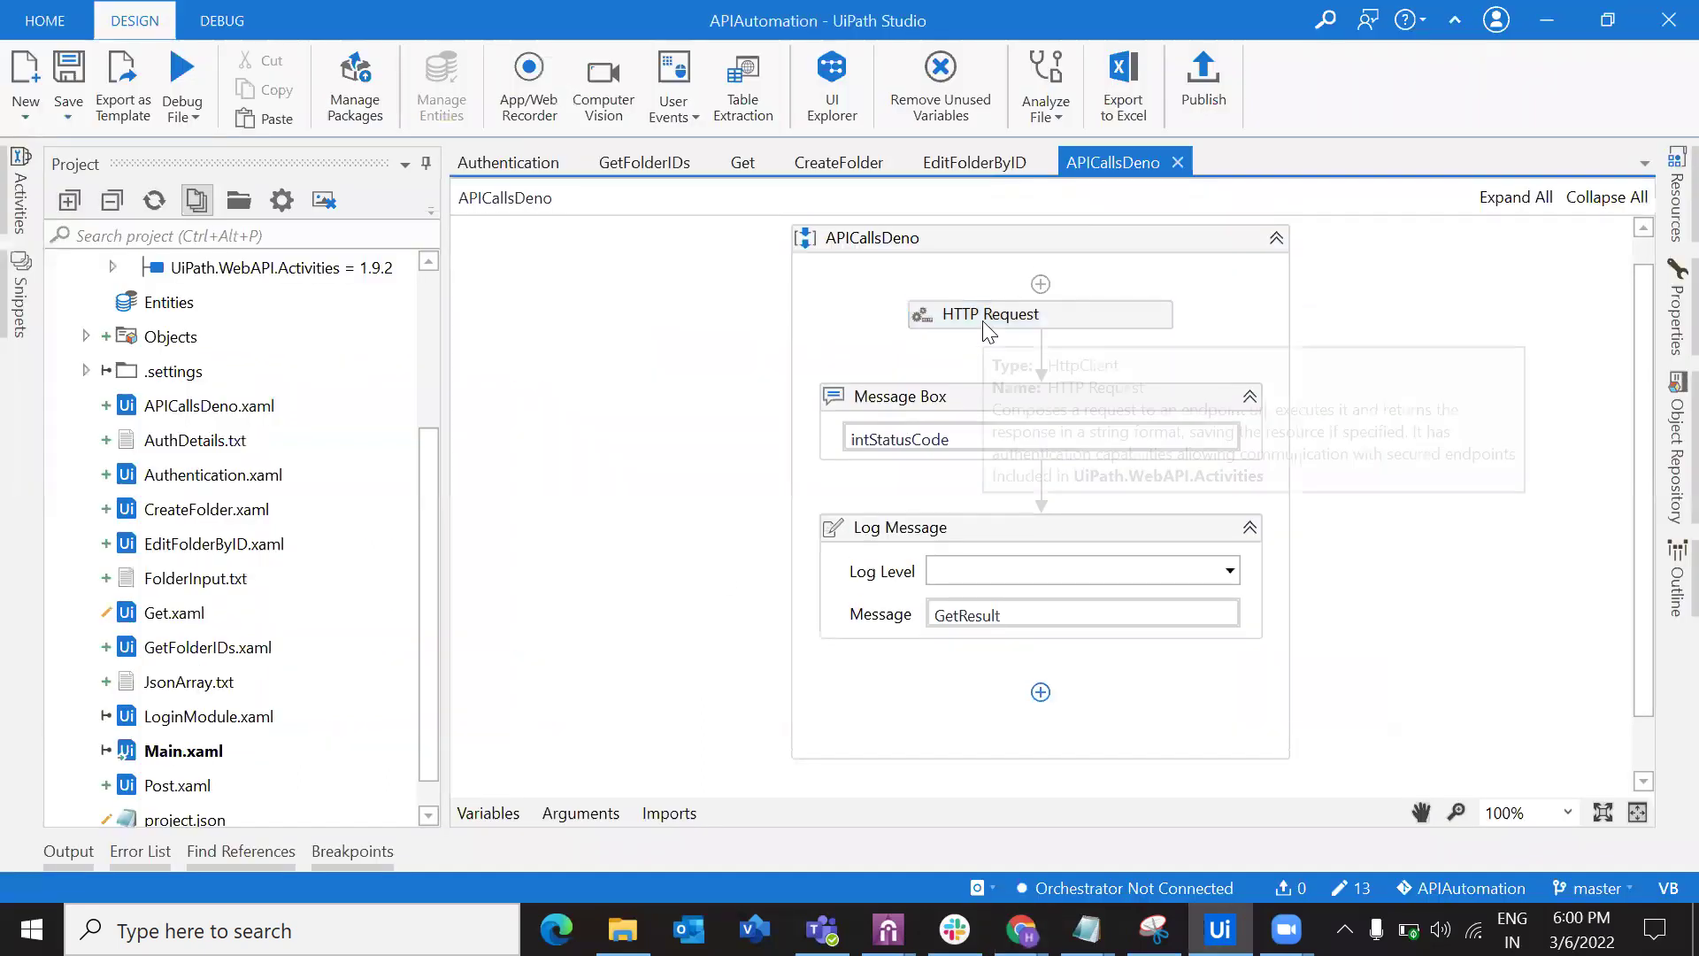
Check the APICallsDeno workflow and the Parameters collection of its existing HTTP Request, closing the collection without changes.
scroll(1332, 575, "down", 2)
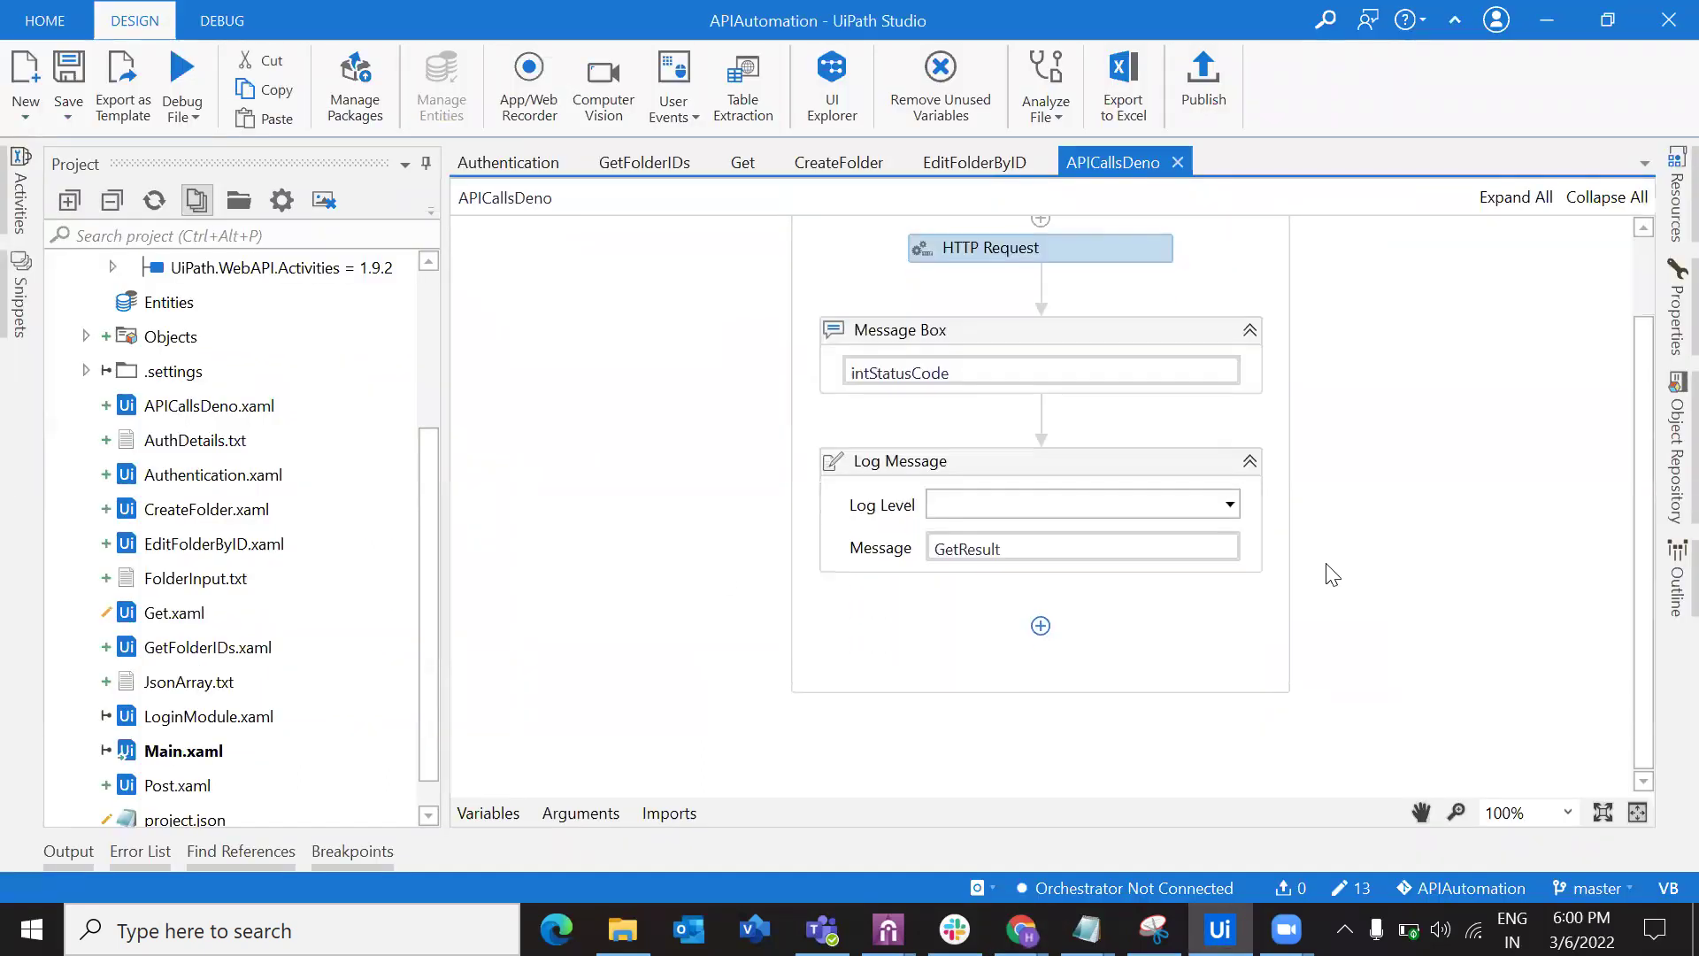
scroll(1332, 575, "up", 2)
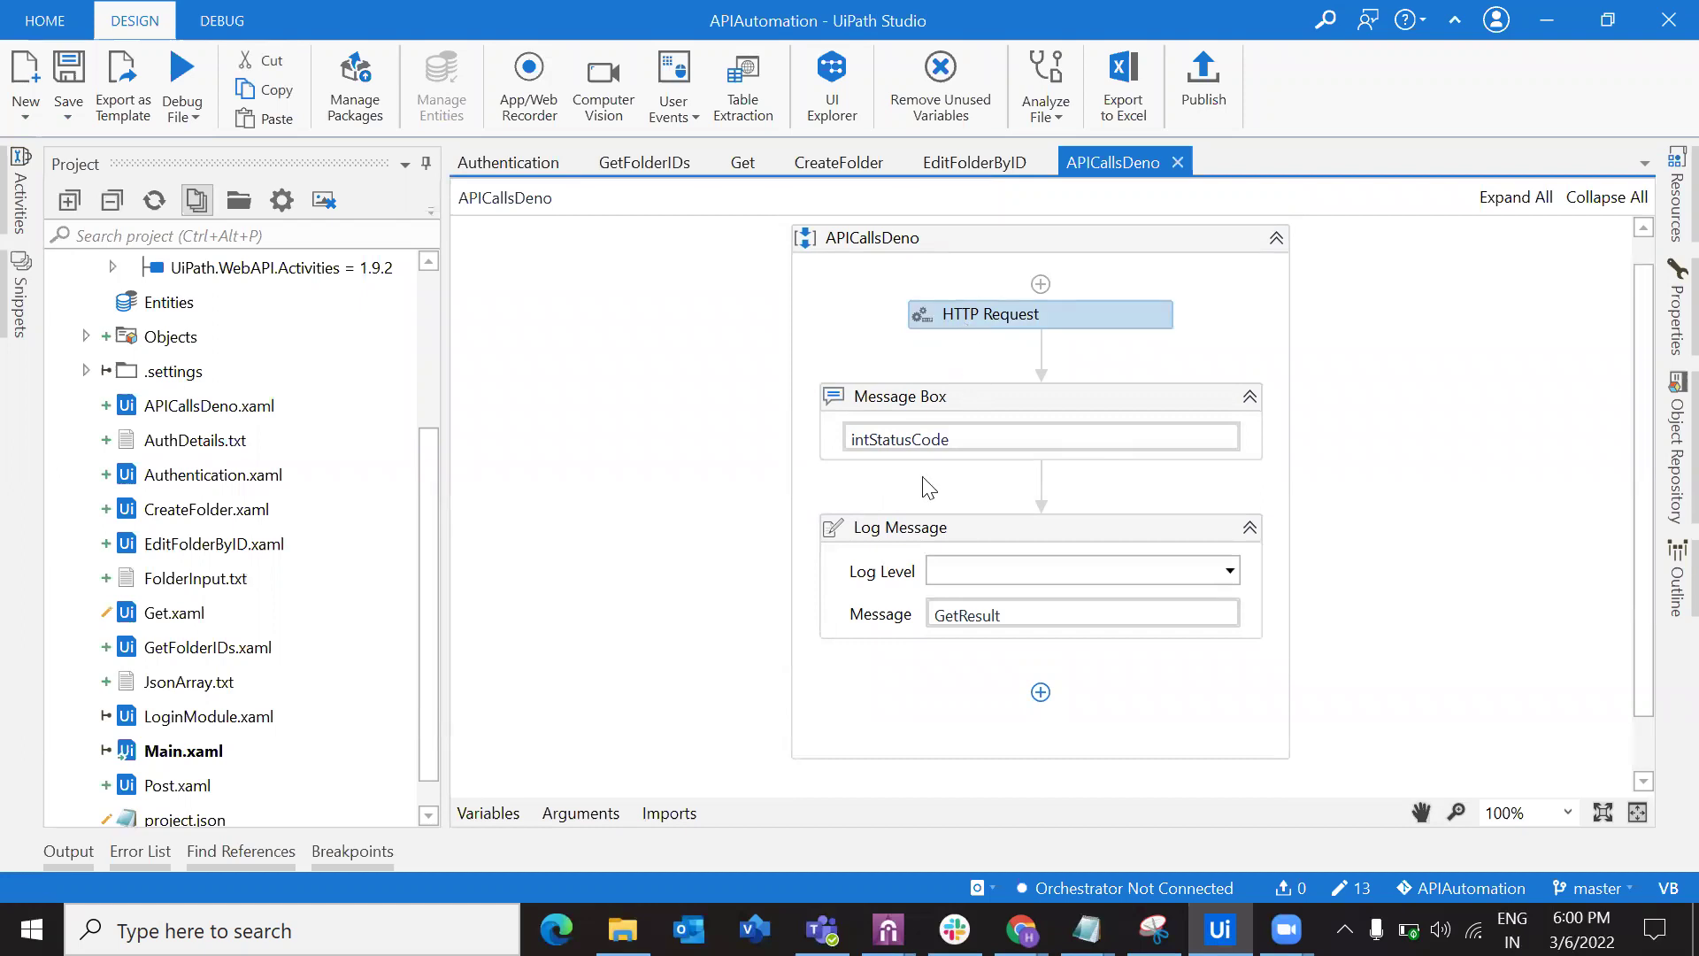
left_click(1434, 625)
scroll(1435, 625, "down", 2)
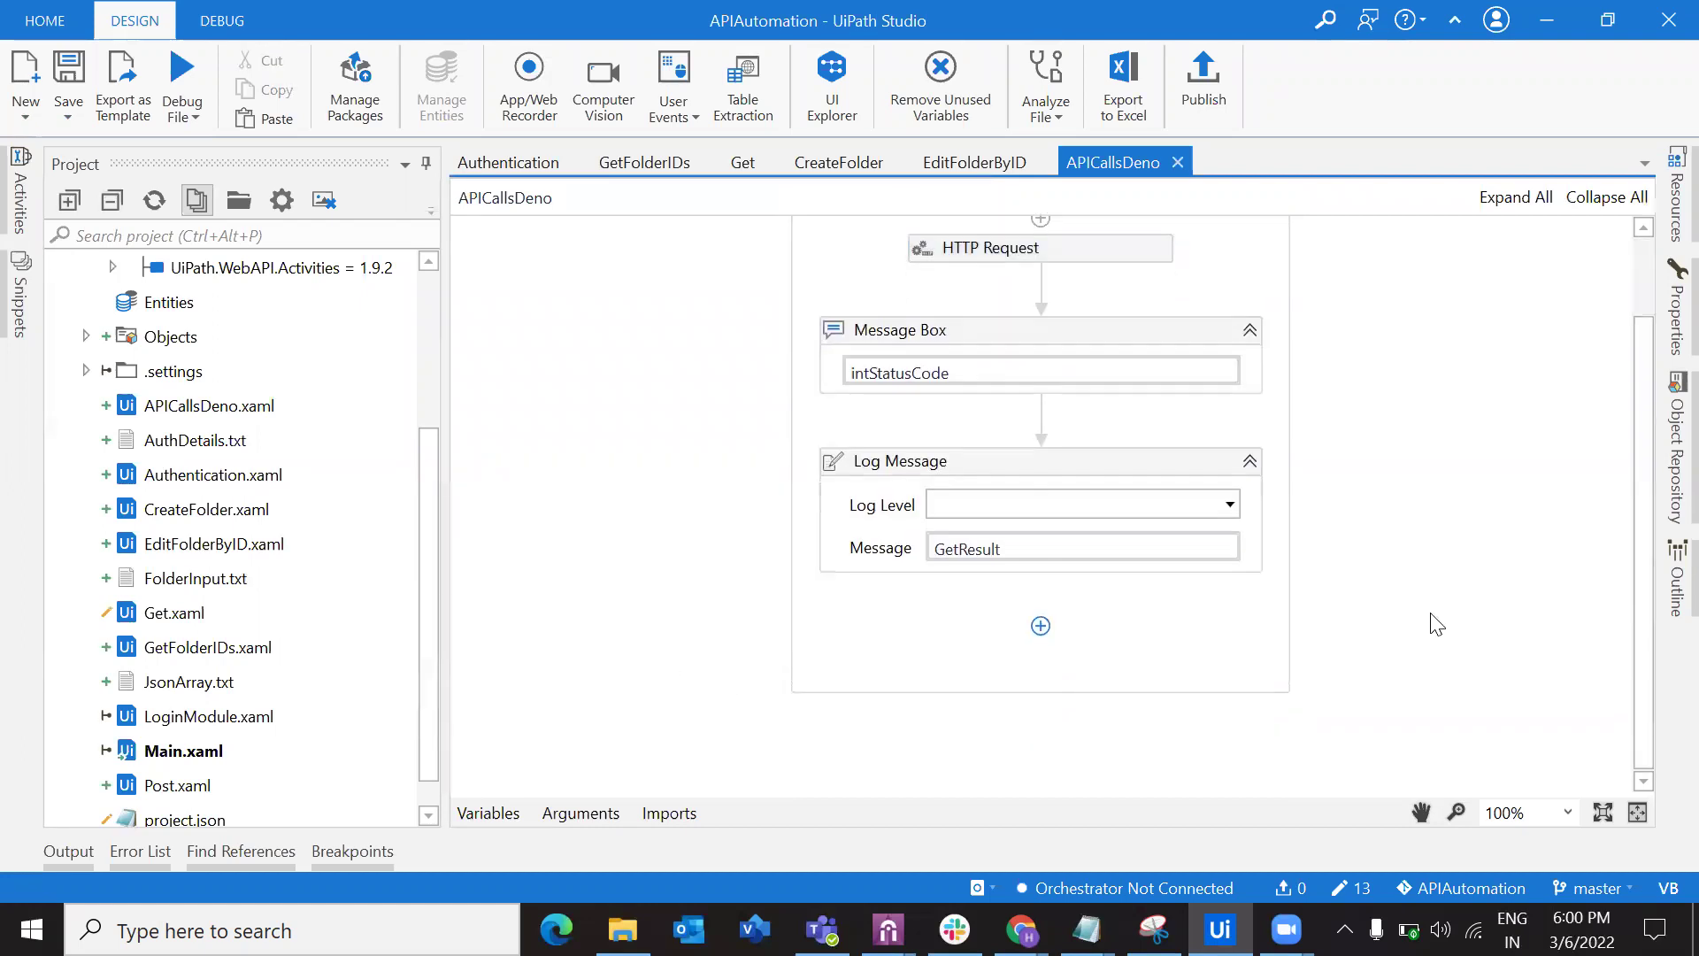
left_click(1160, 265)
left_click(1664, 346)
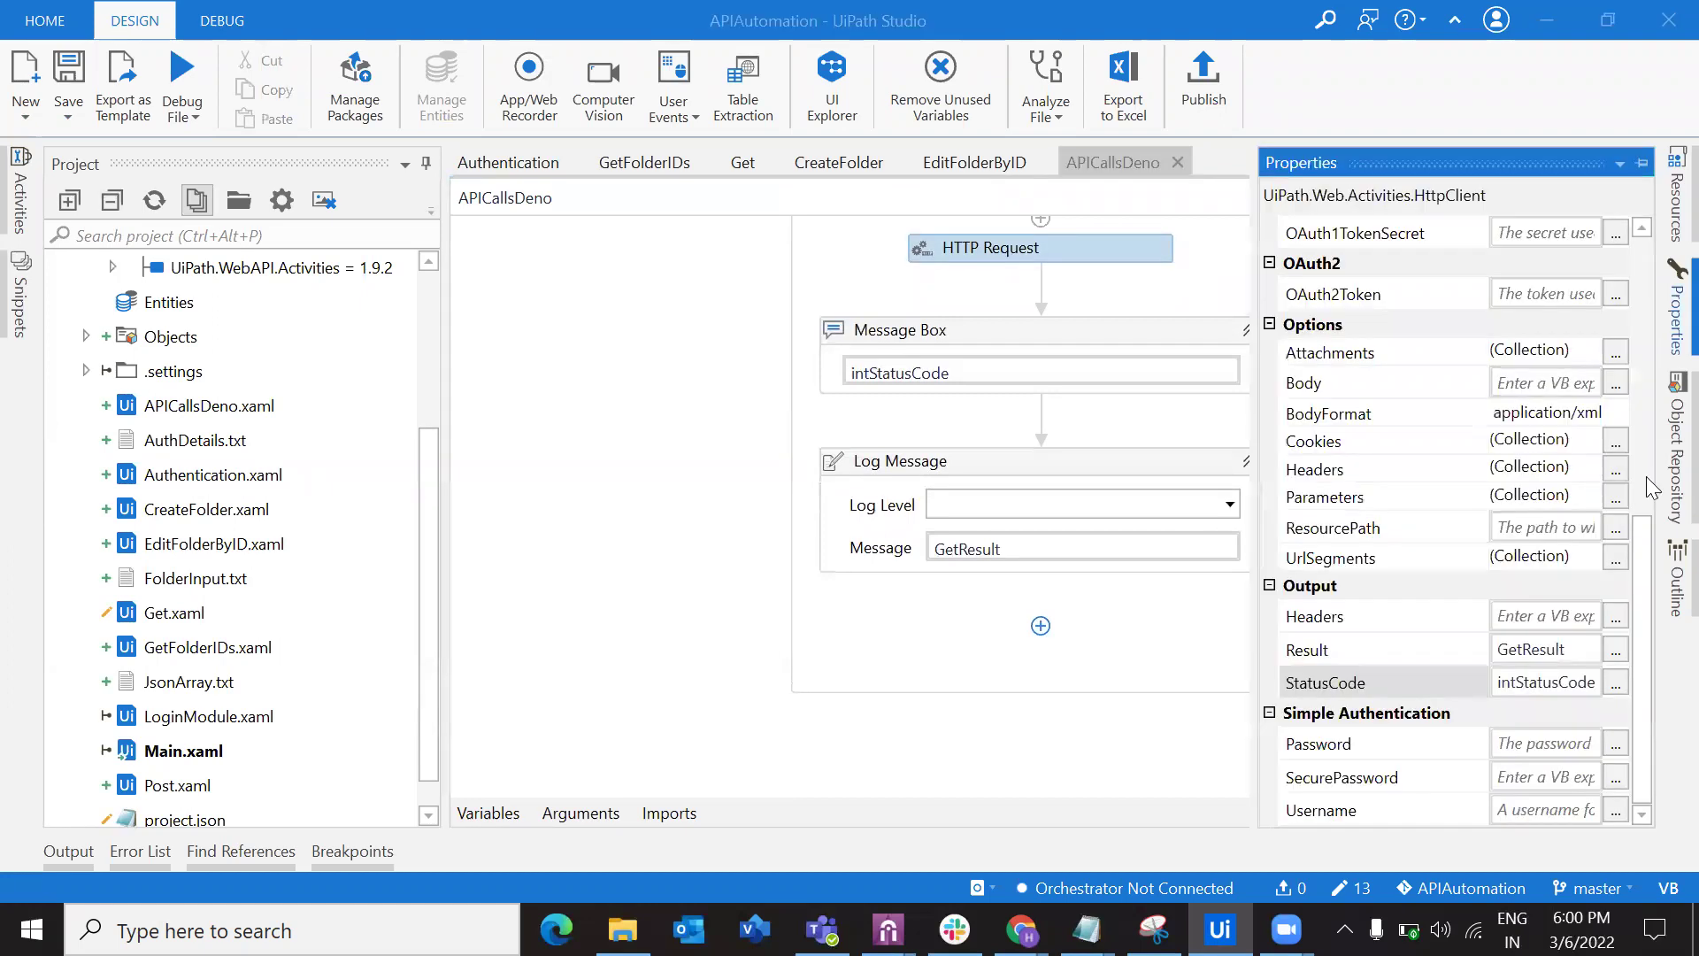
left_click(1615, 500)
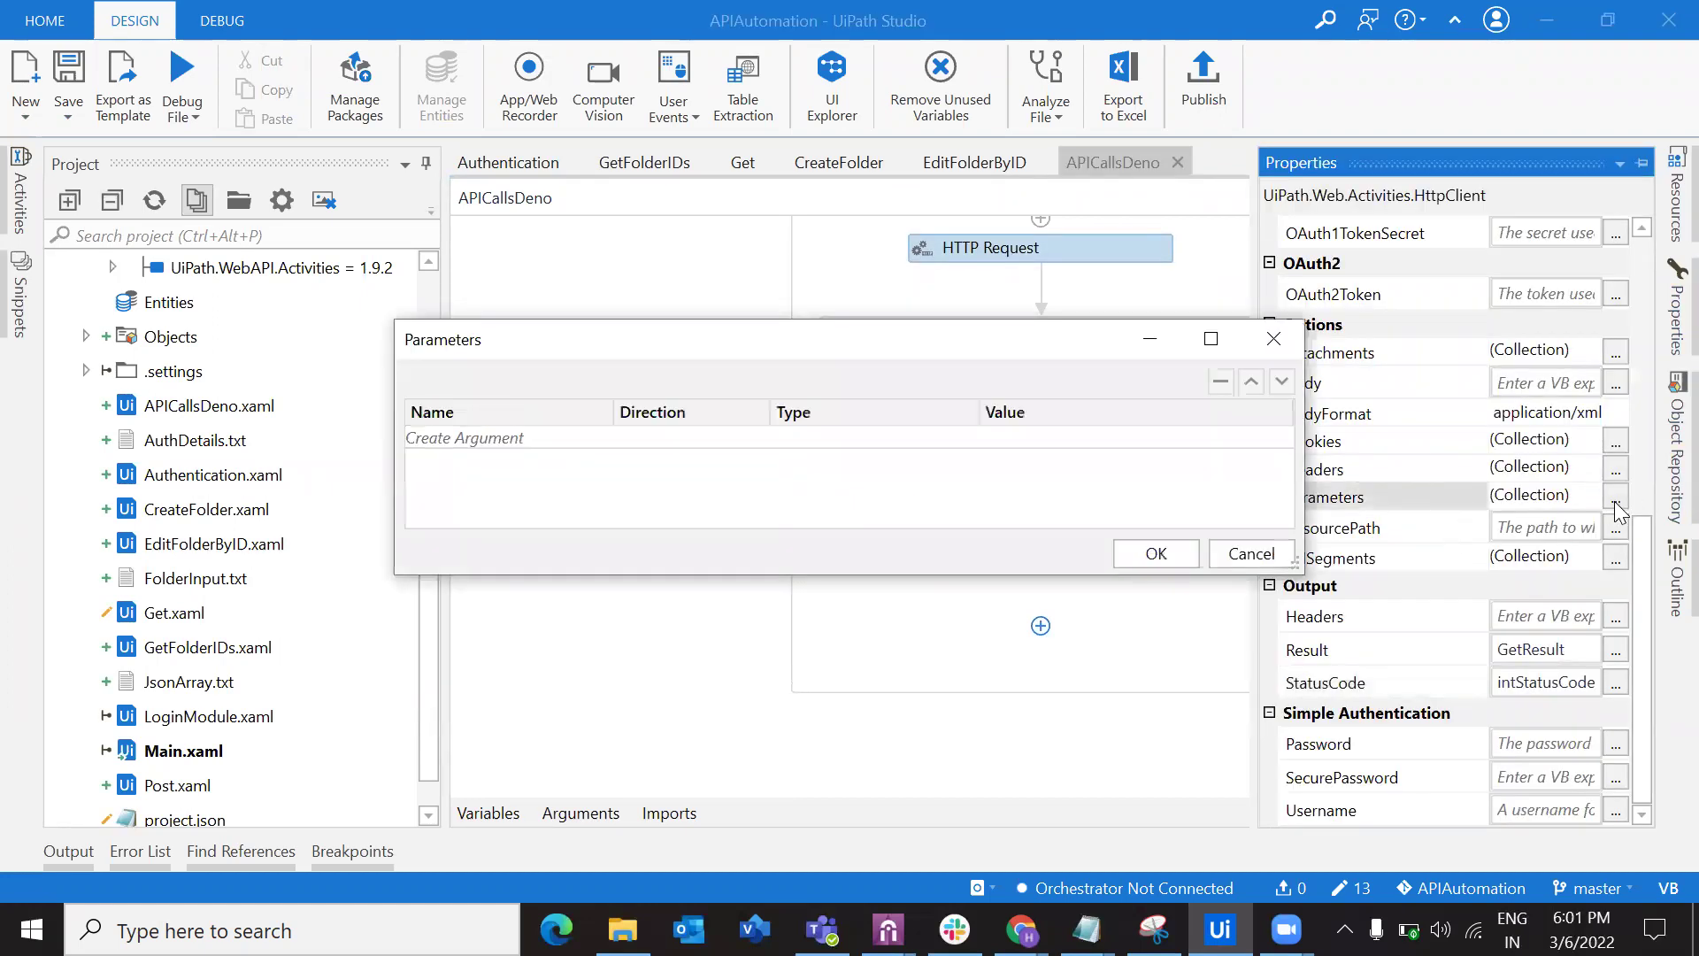
left_click(1251, 554)
key("alt+Tab")
key("alt+Tab")
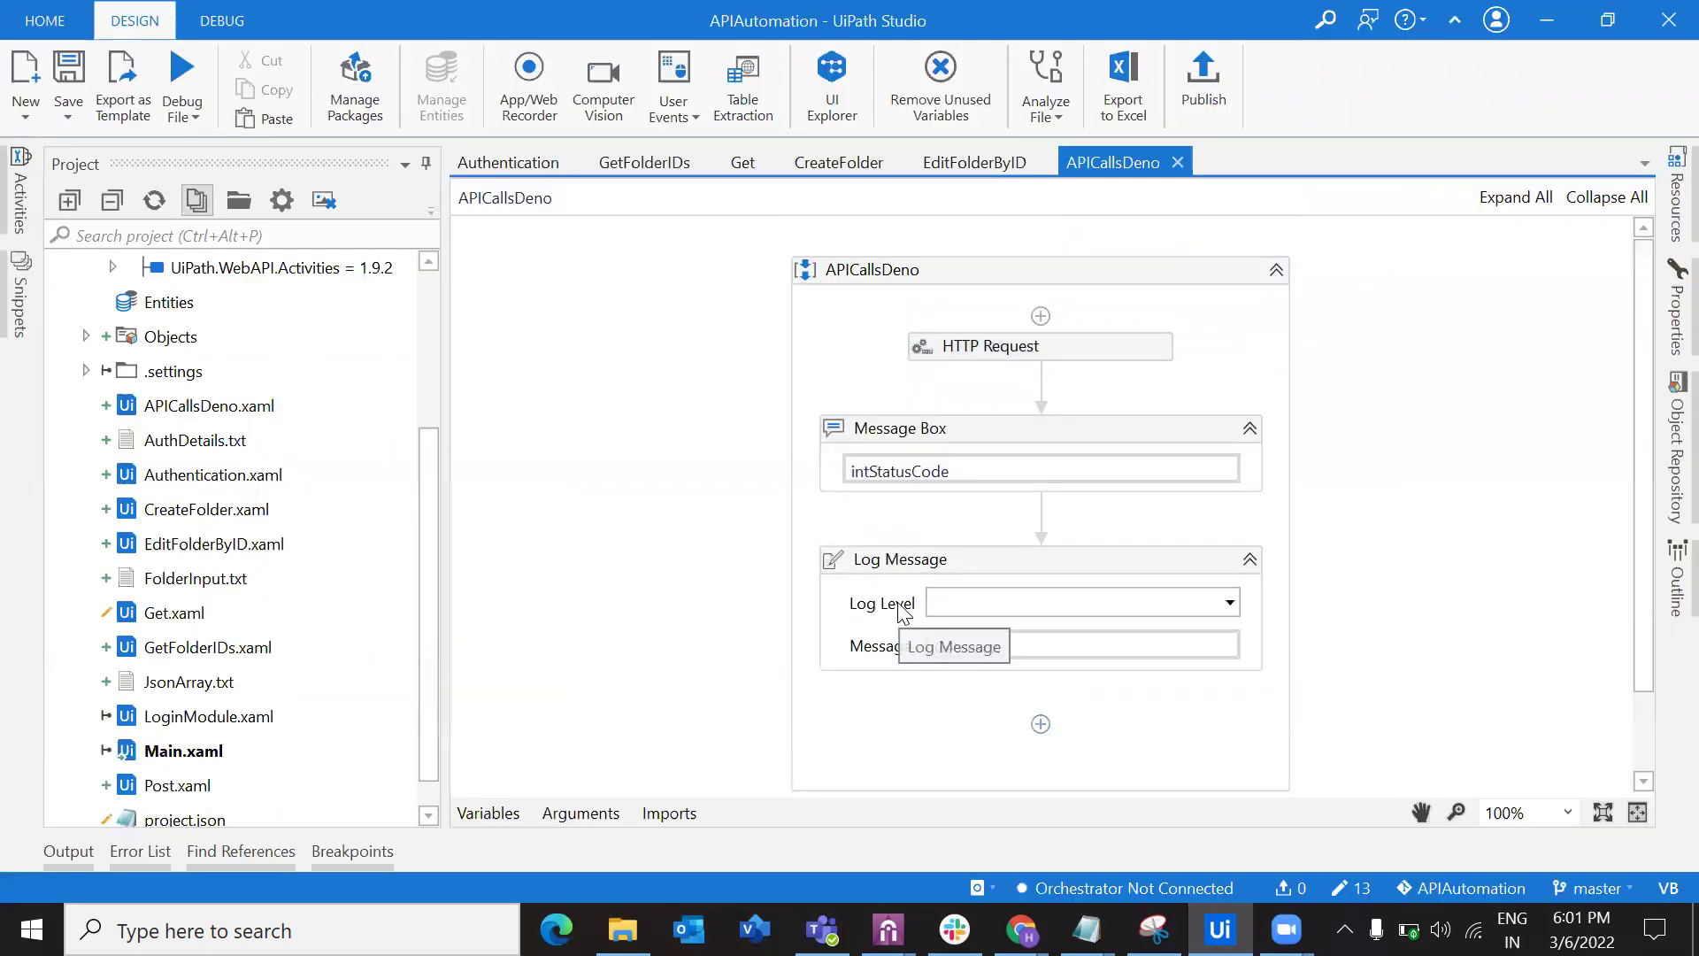
scroll(974, 651, "down", 1)
key("alt+Tab")
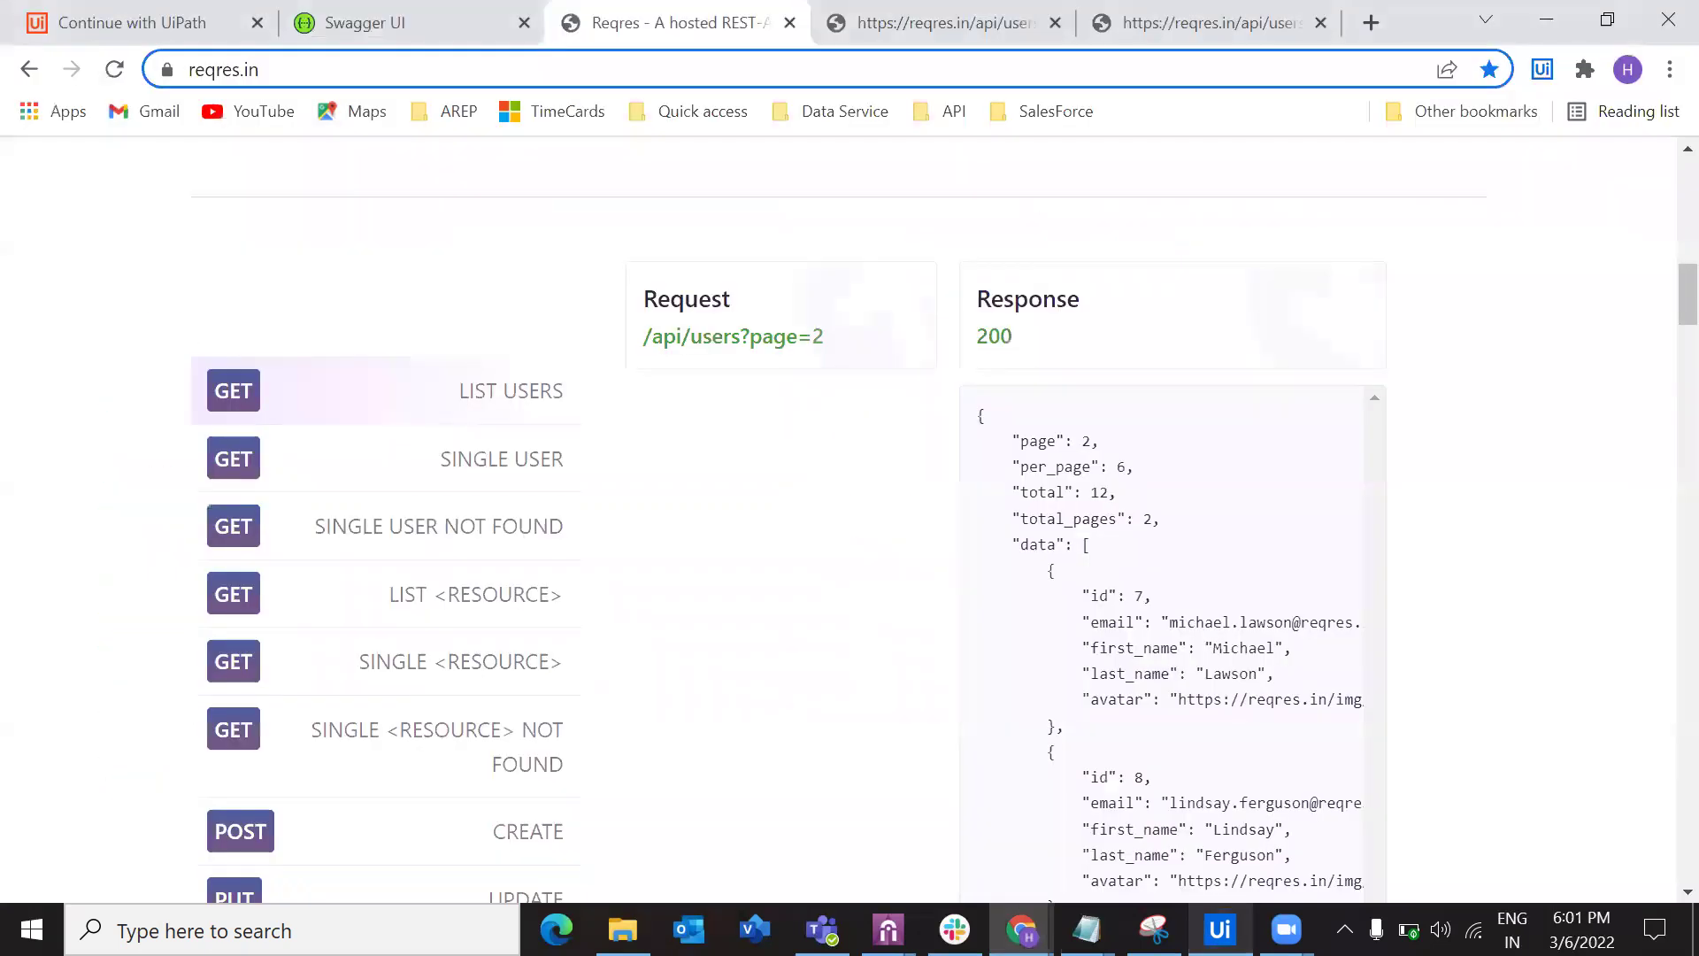
key("alt+Tab")
Add a new HTTP Request activity below the Log Message in the APICallsDeno sequence.
left_click(8, 205)
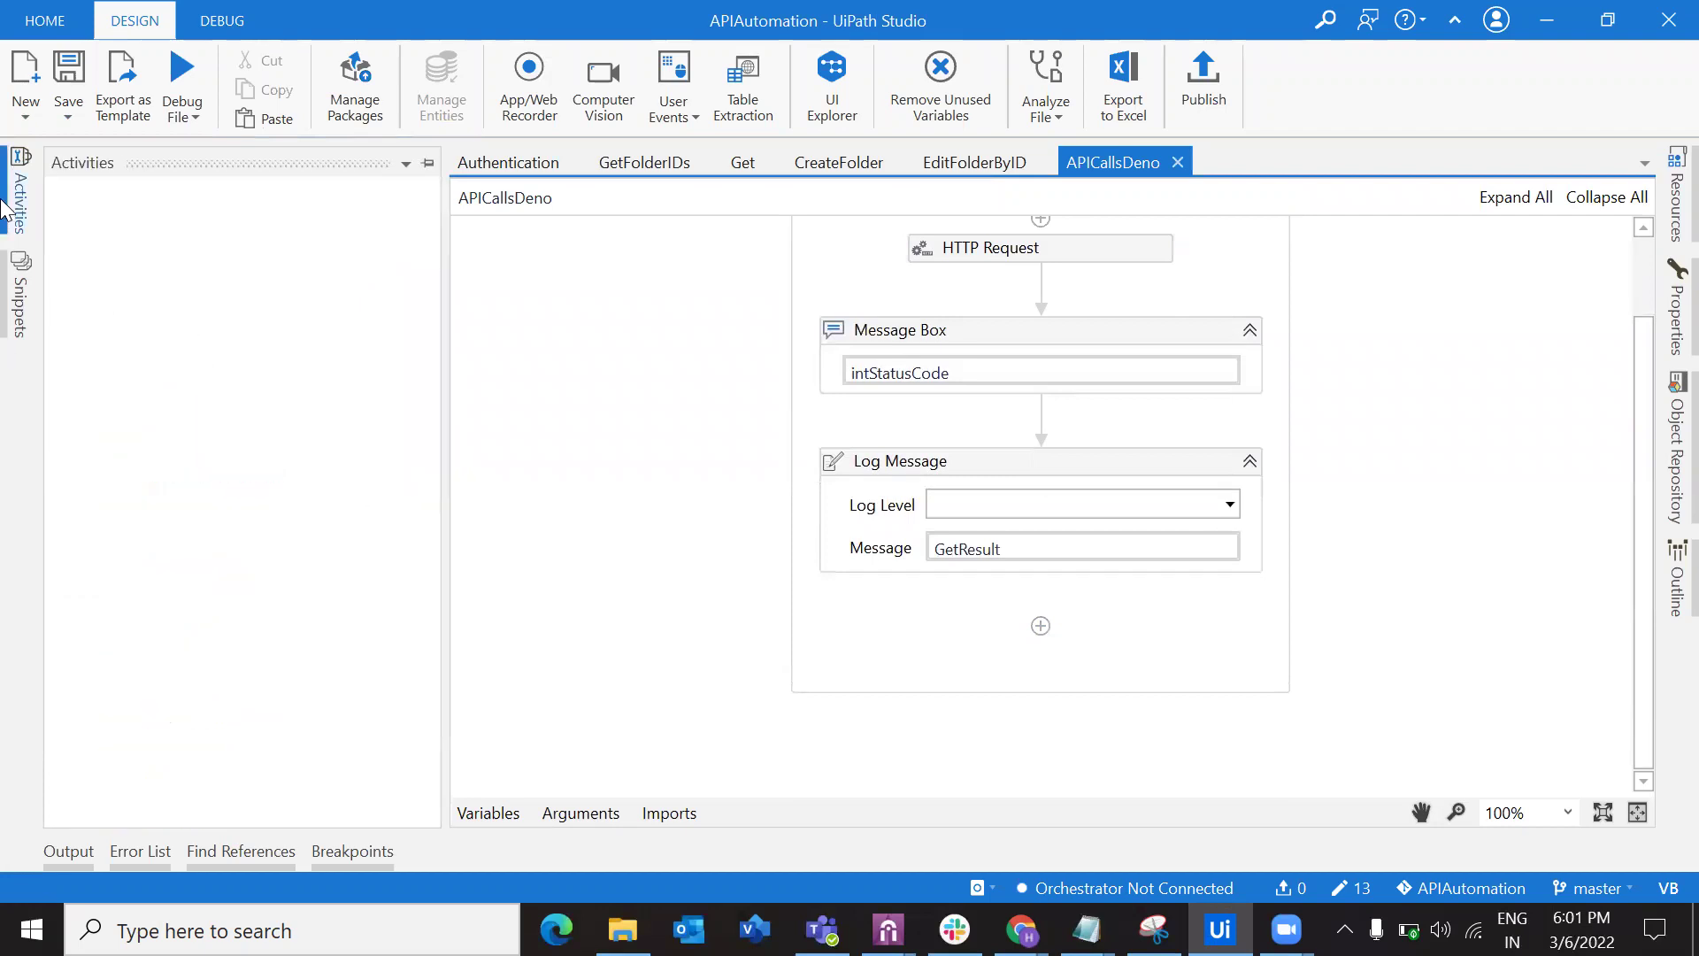
mouse_move(182, 301)
left_mouse_down()
mouse_move(1057, 613)
mouse_move(1053, 664)
mouse_move(1048, 646)
left_mouse_up()
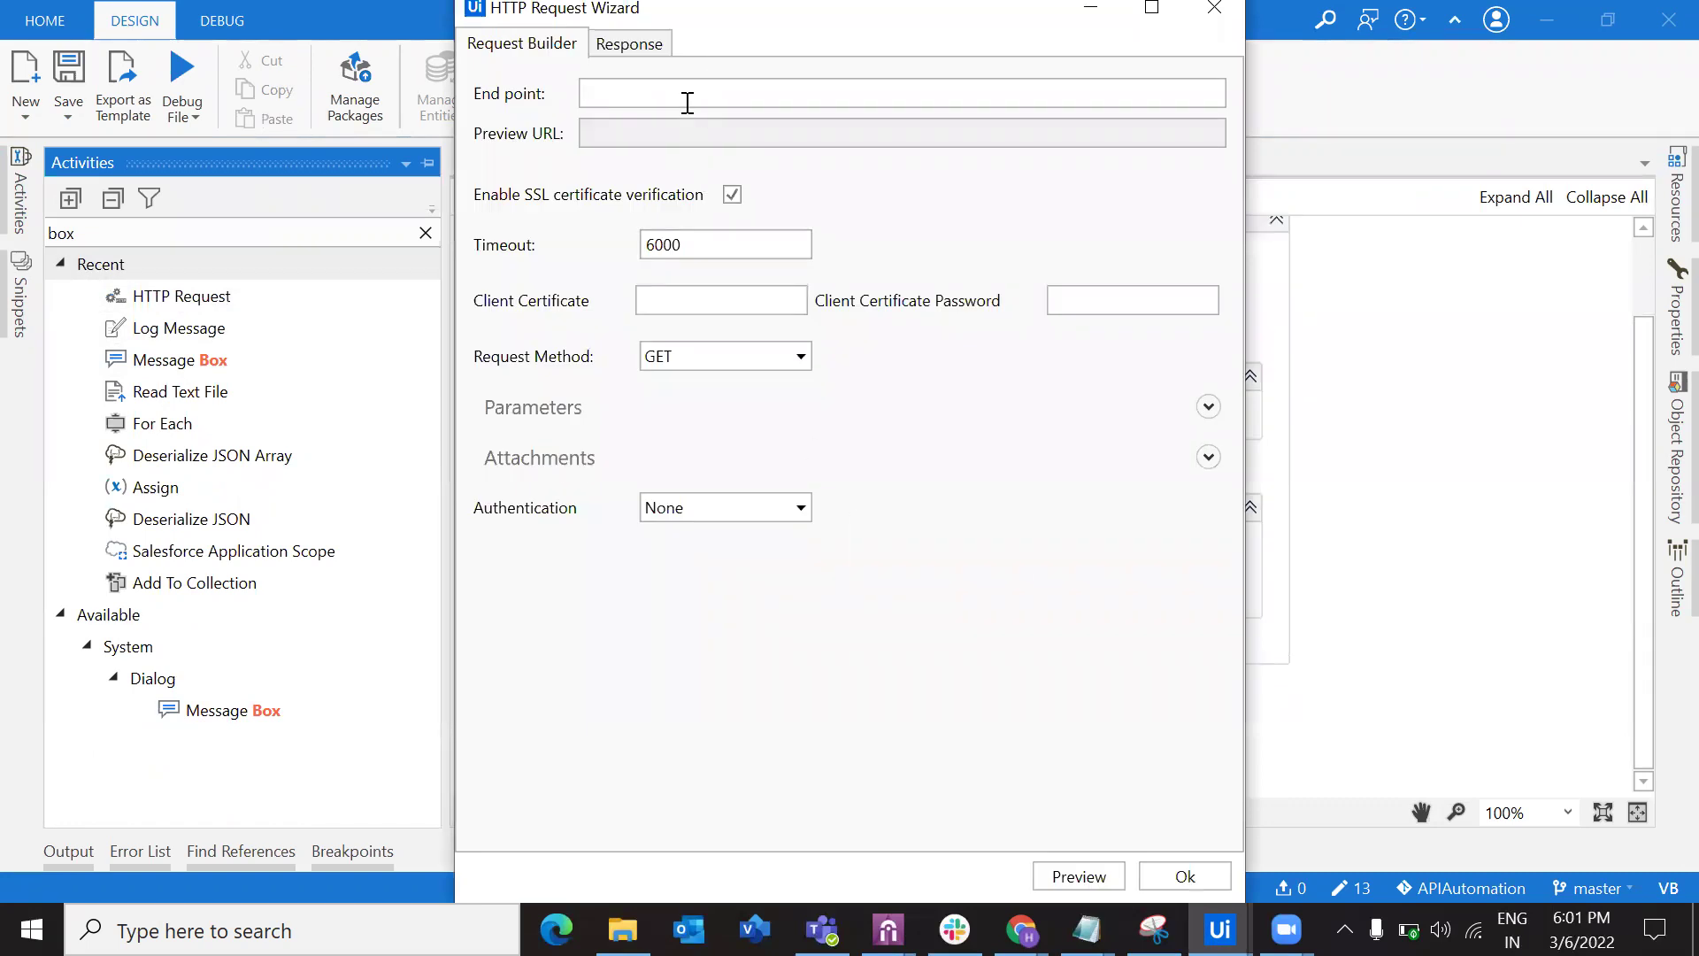
key("Escape")
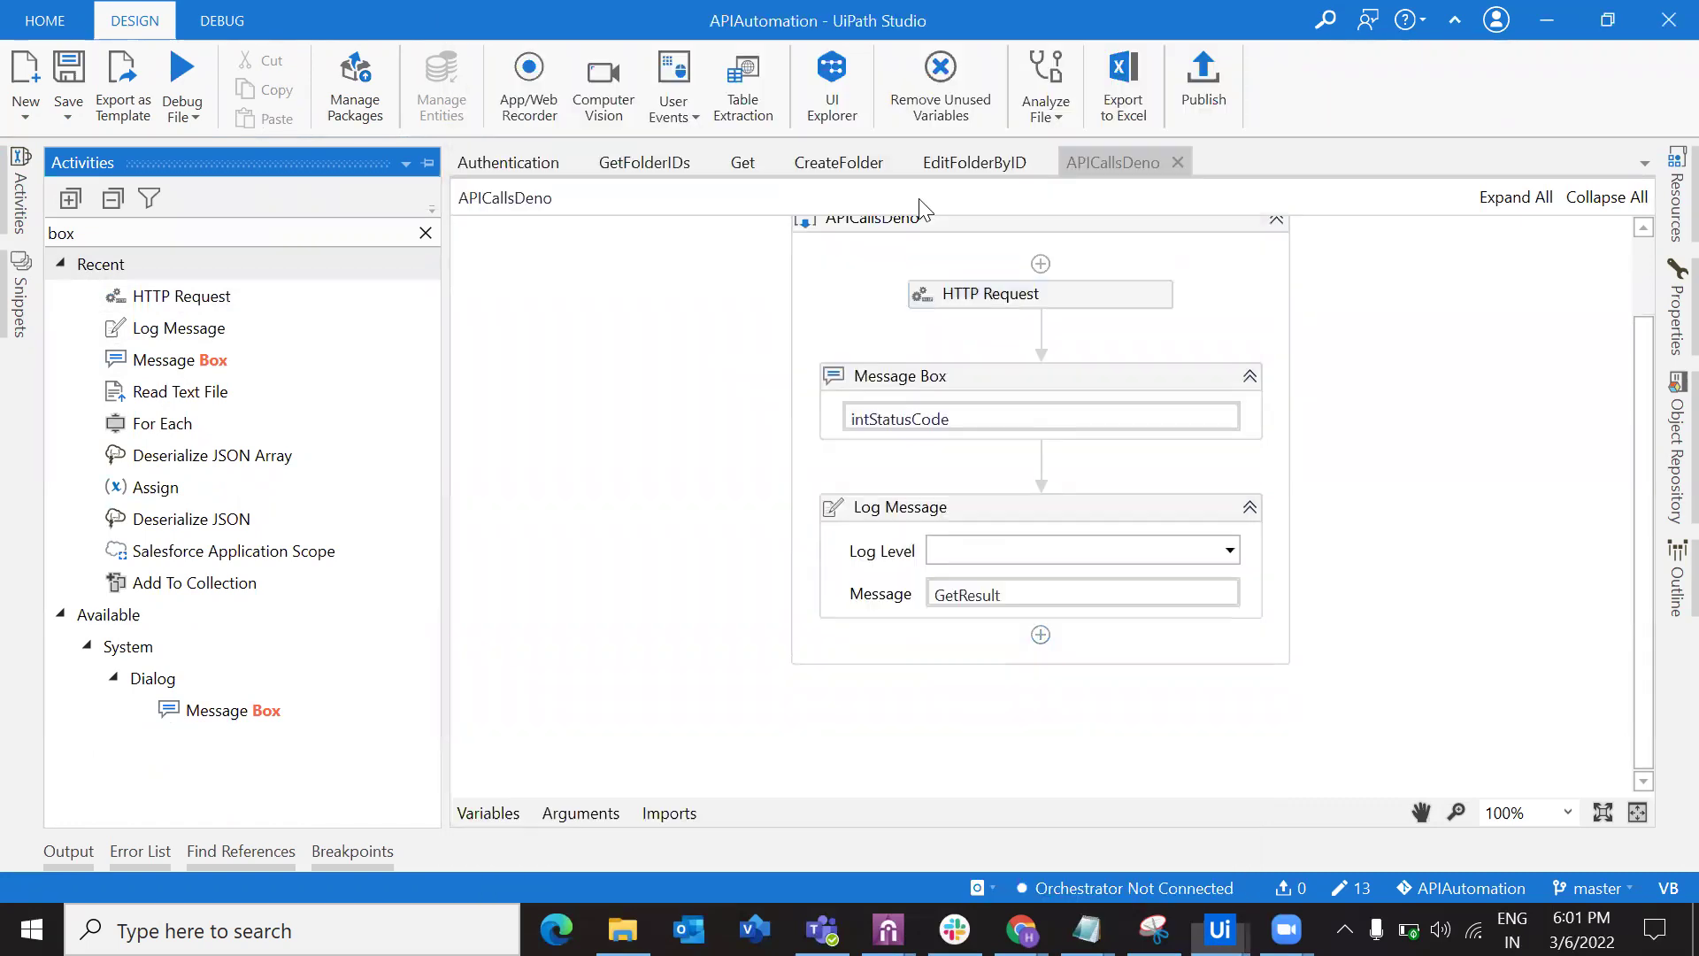
mouse_move(1022, 929)
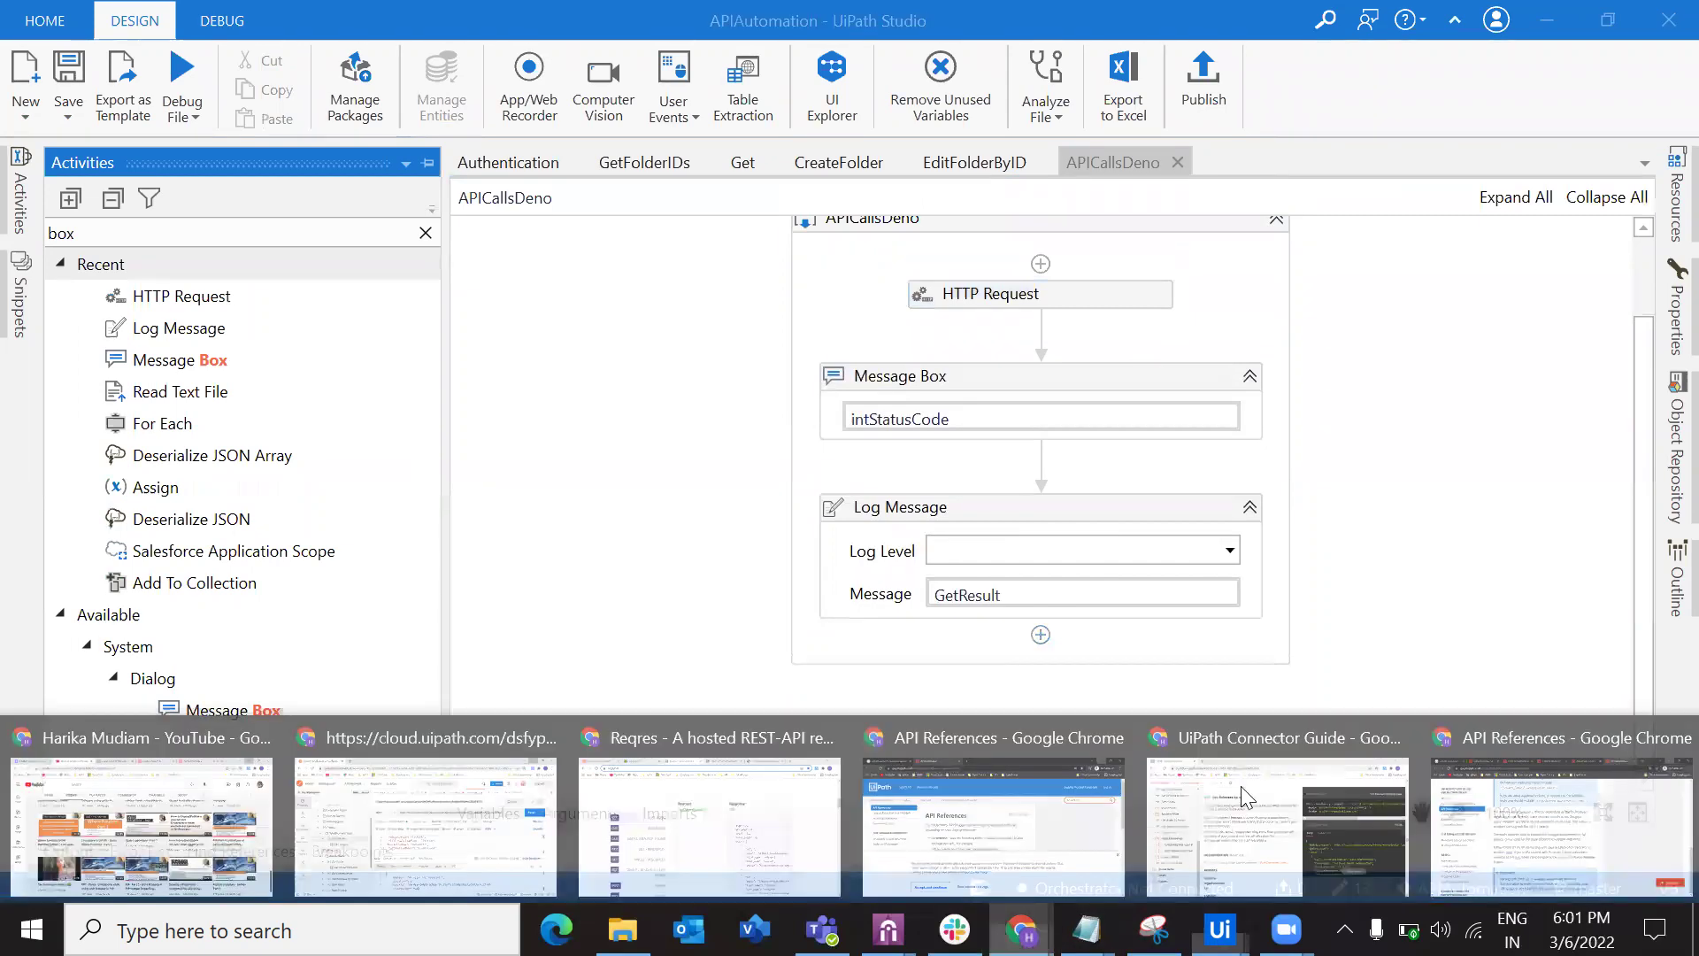
left_click(740, 818)
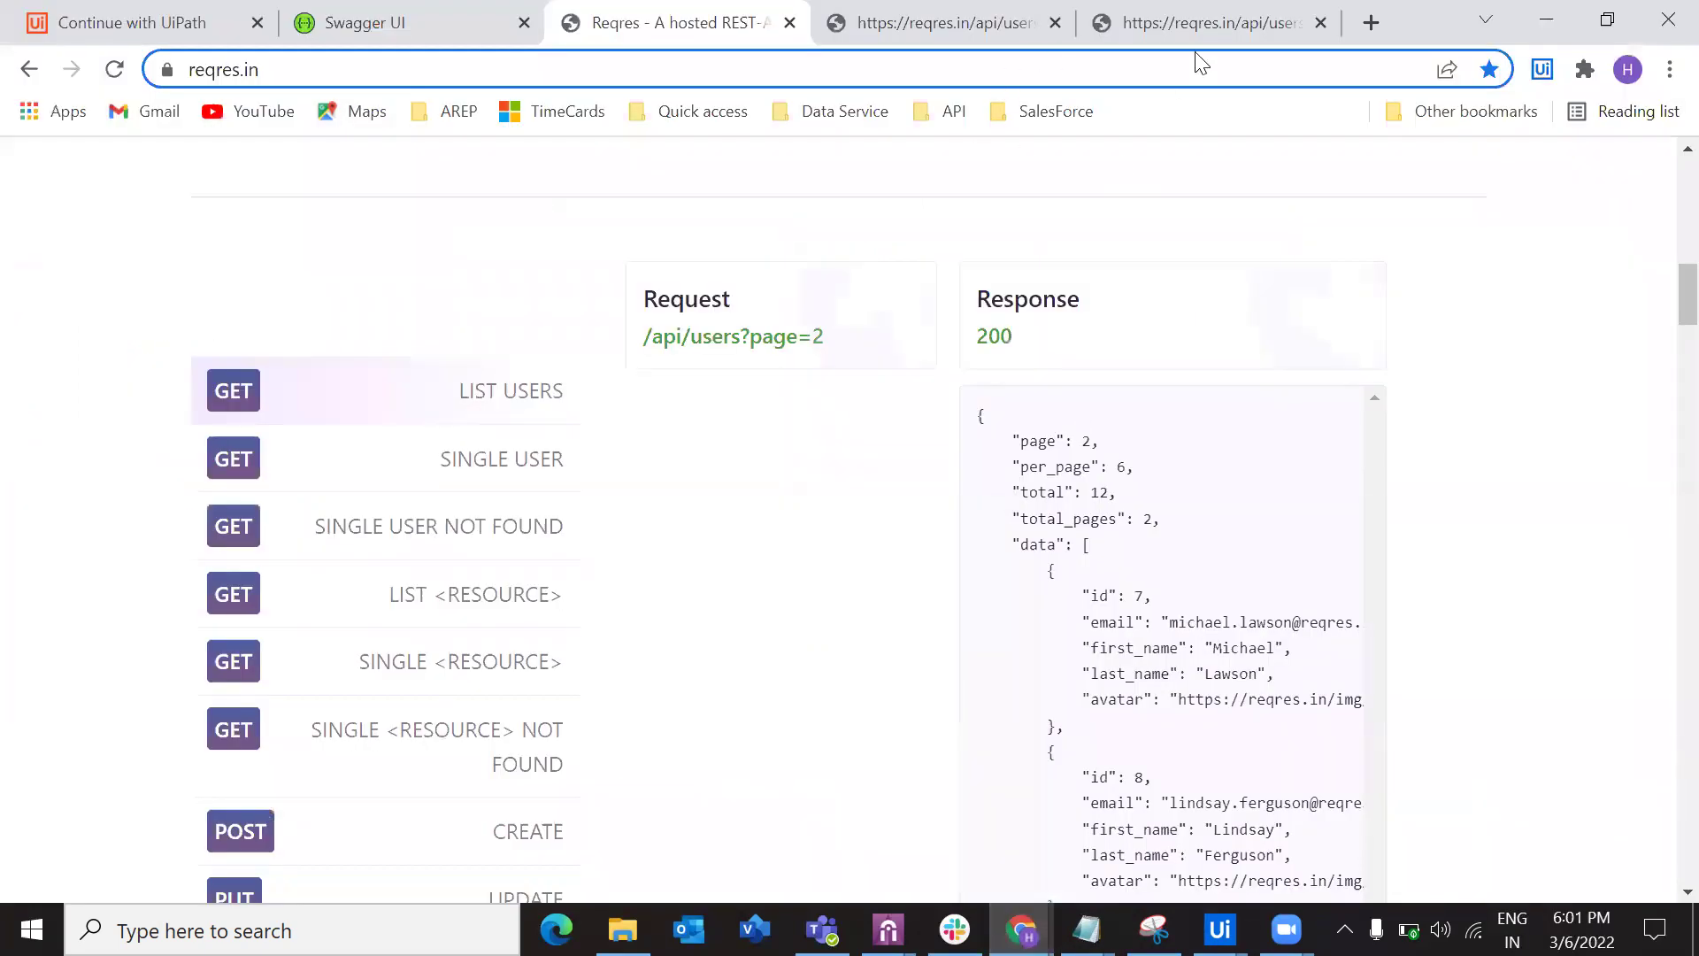
left_click(1211, 23)
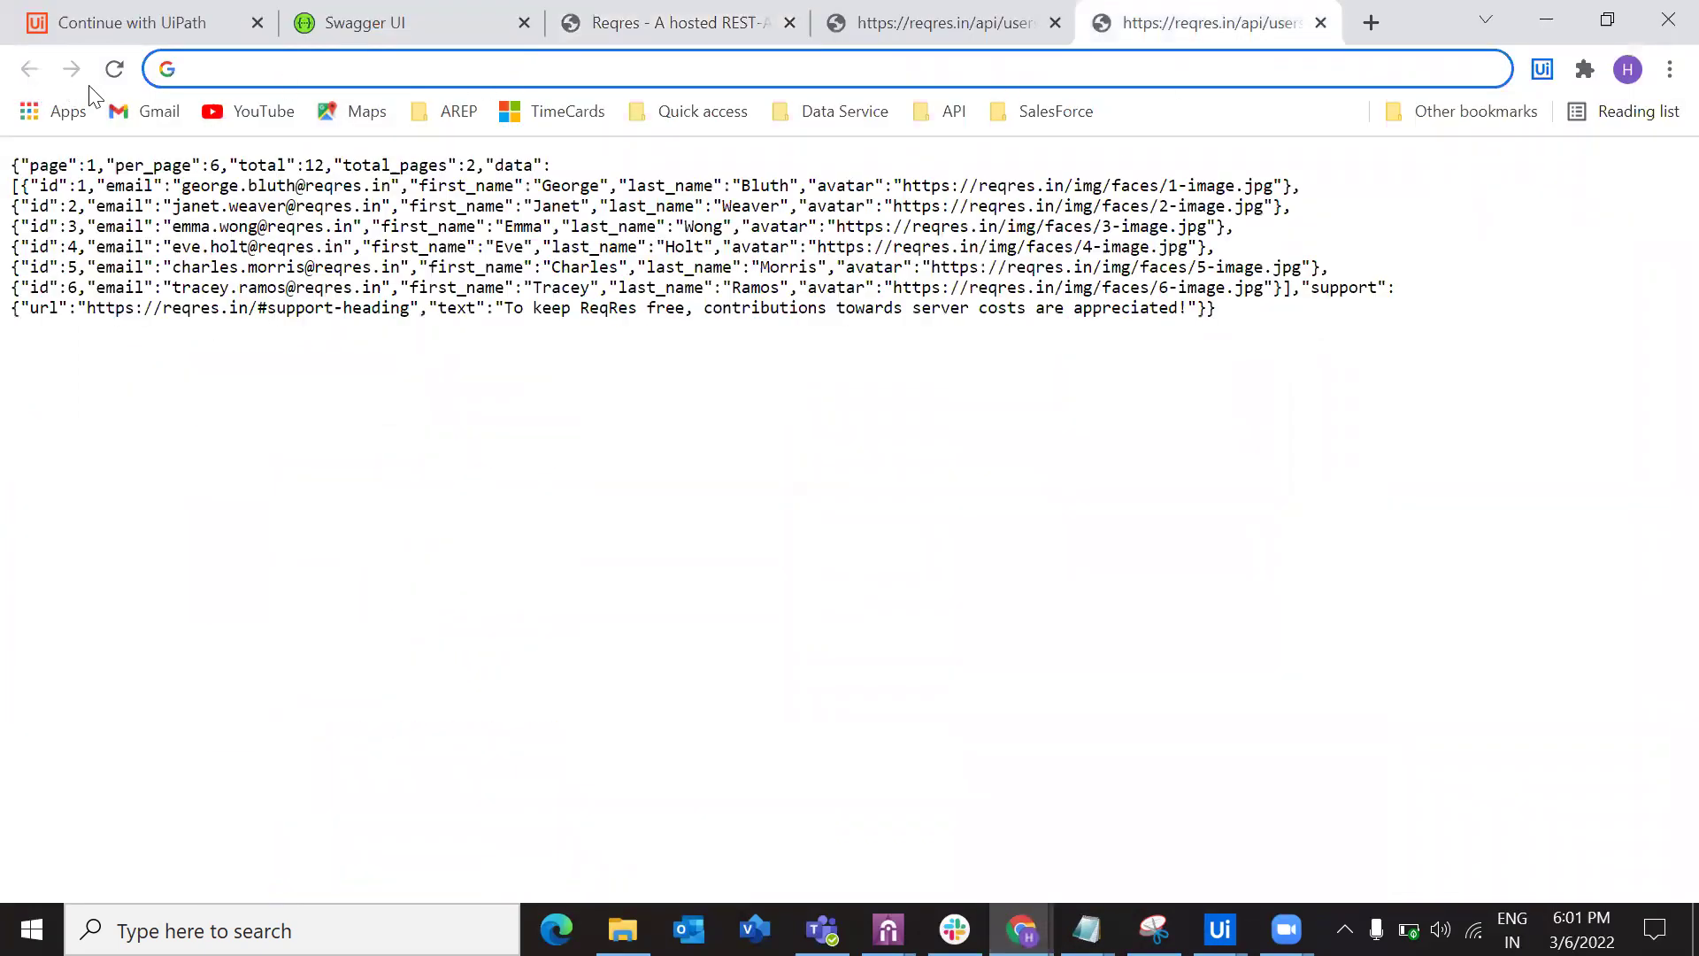
left_click(114, 69)
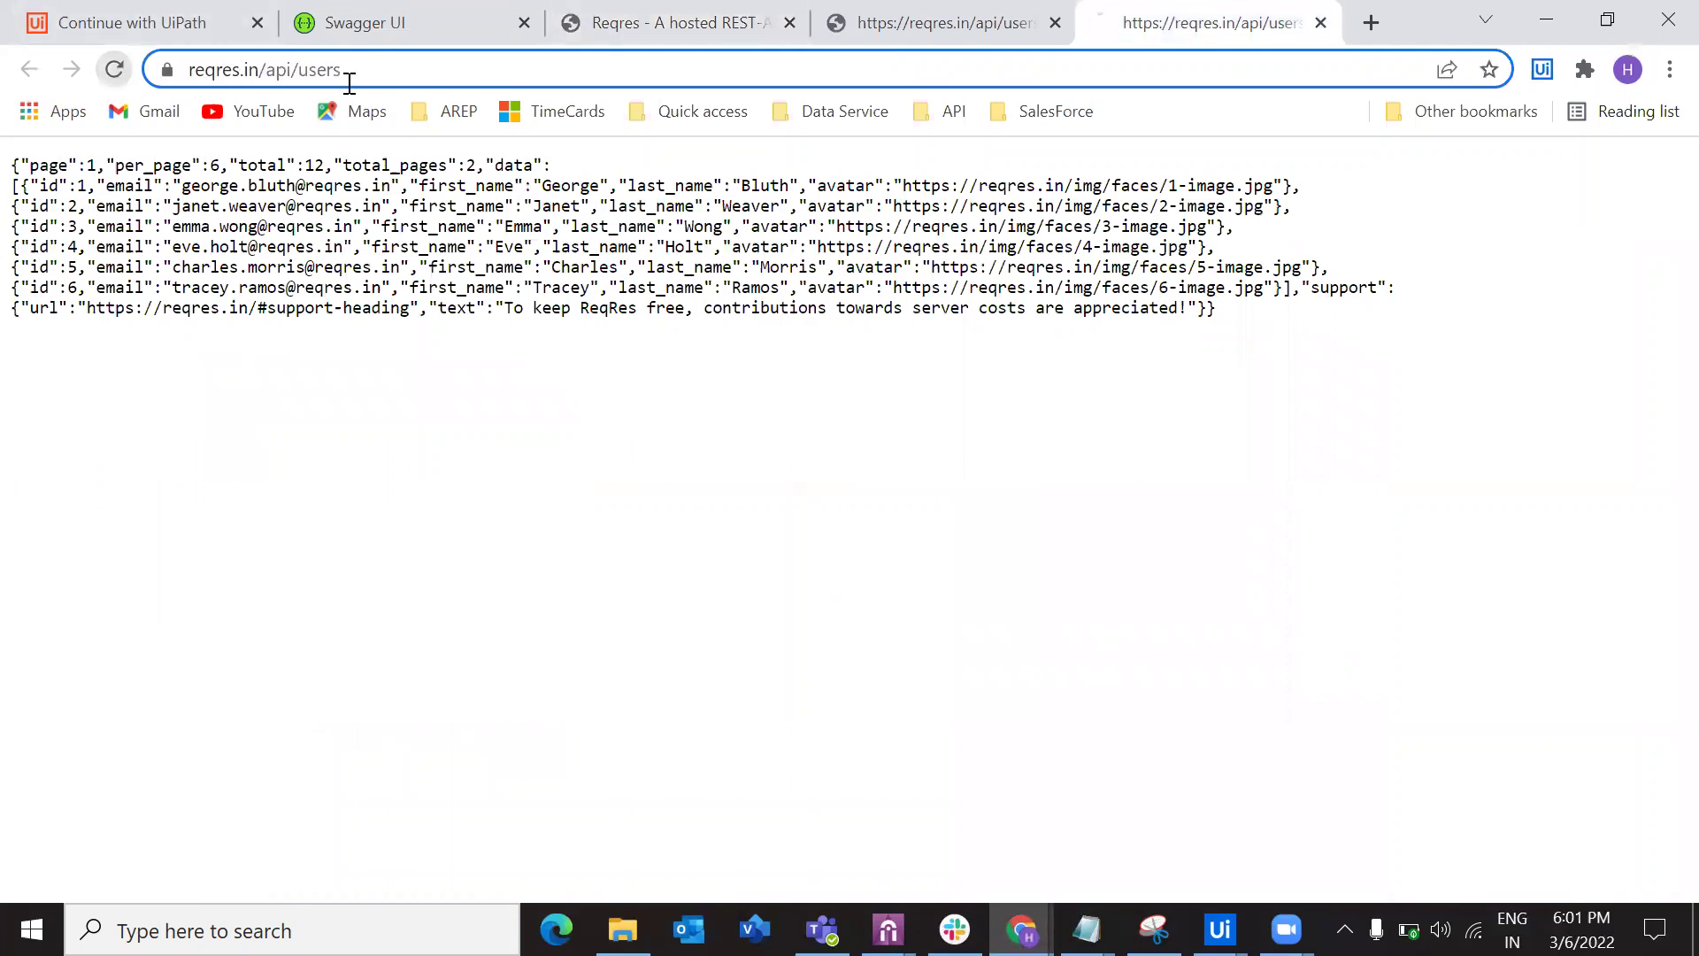
left_click(257, 70)
key("ctrl+c")
key("alt+Tab")
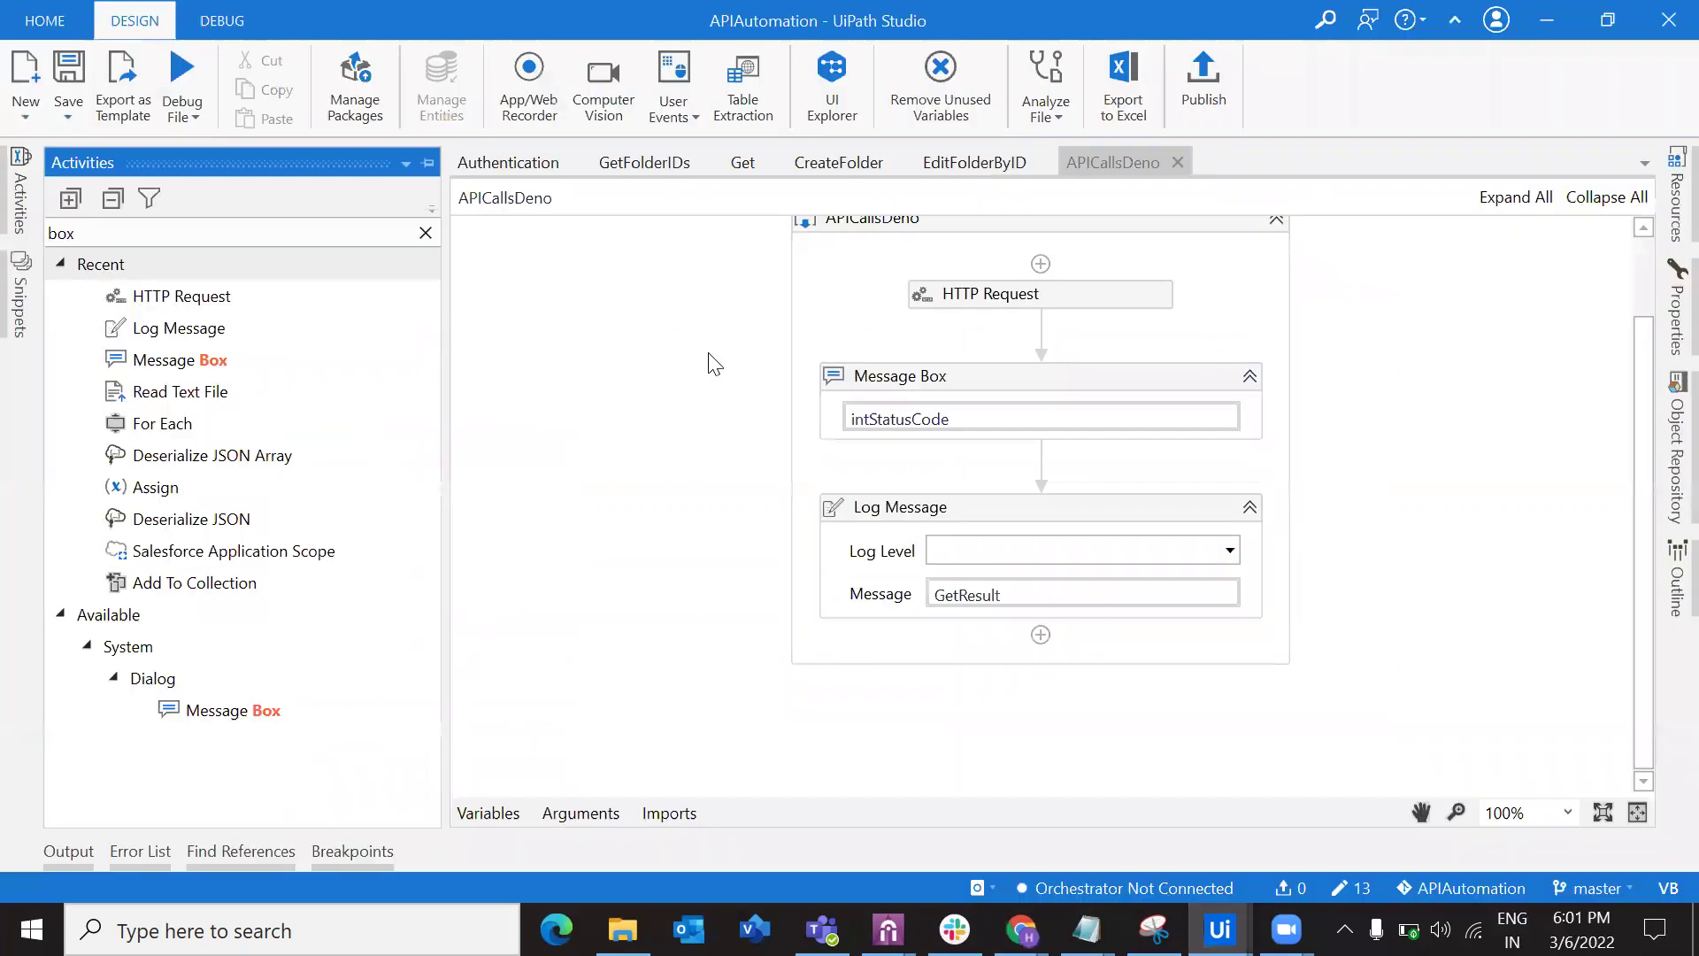
key("alt+Tab")
key("Tab")
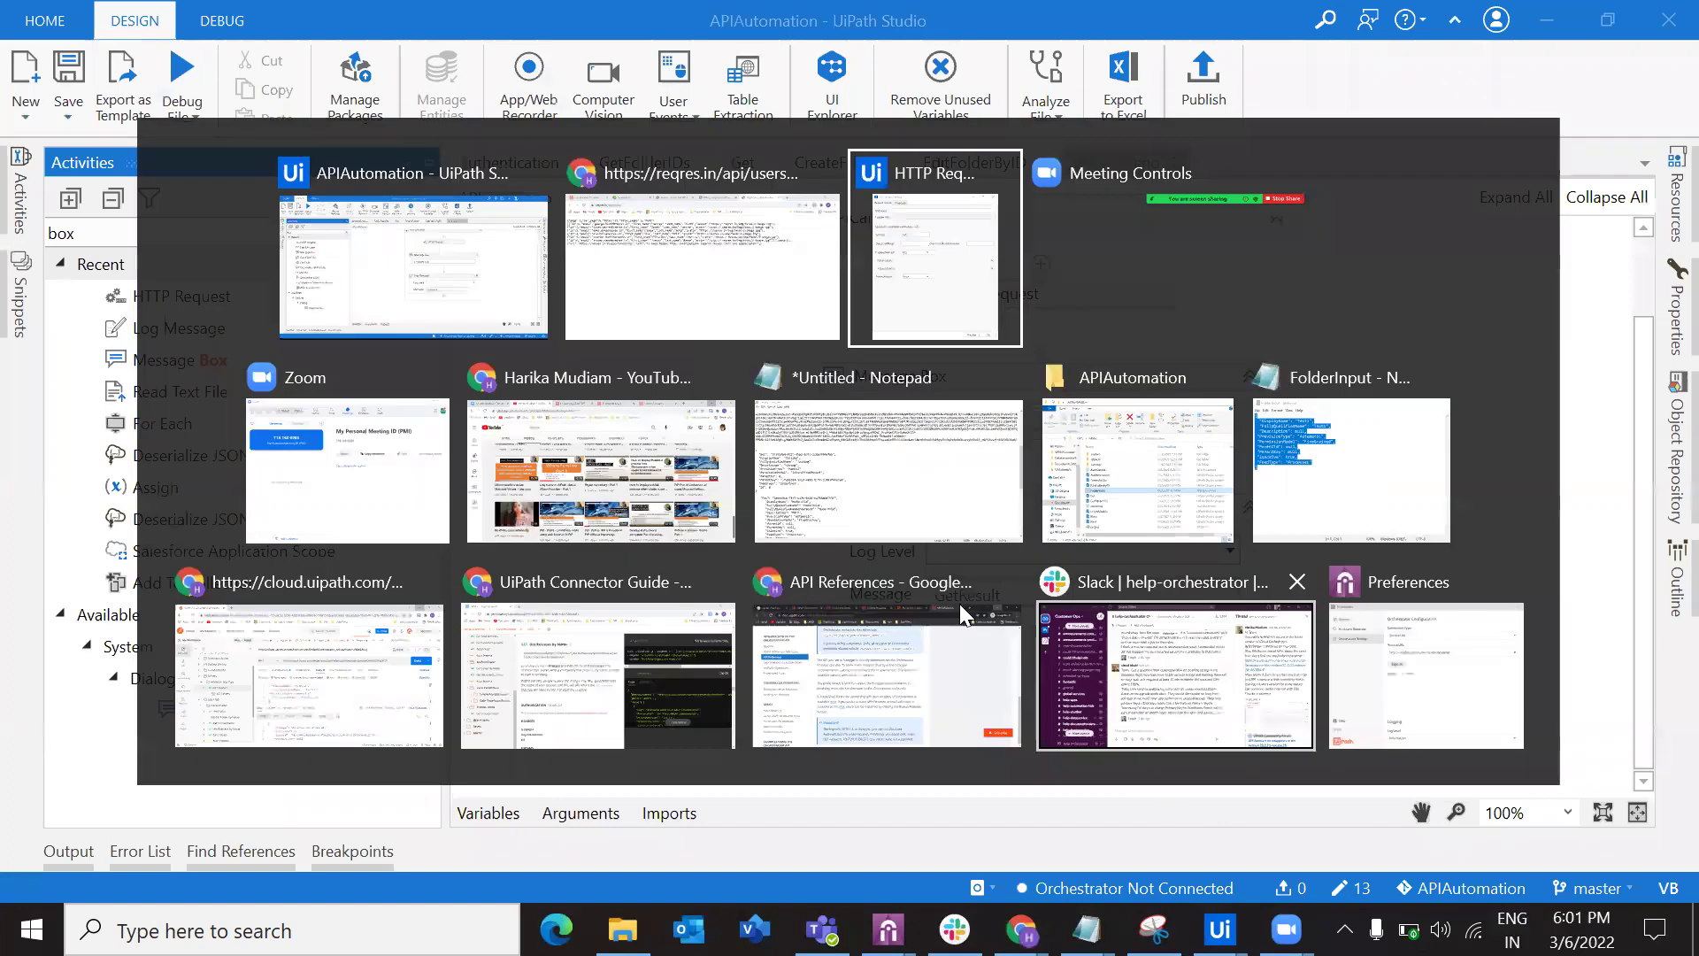
key("ctrl+v")
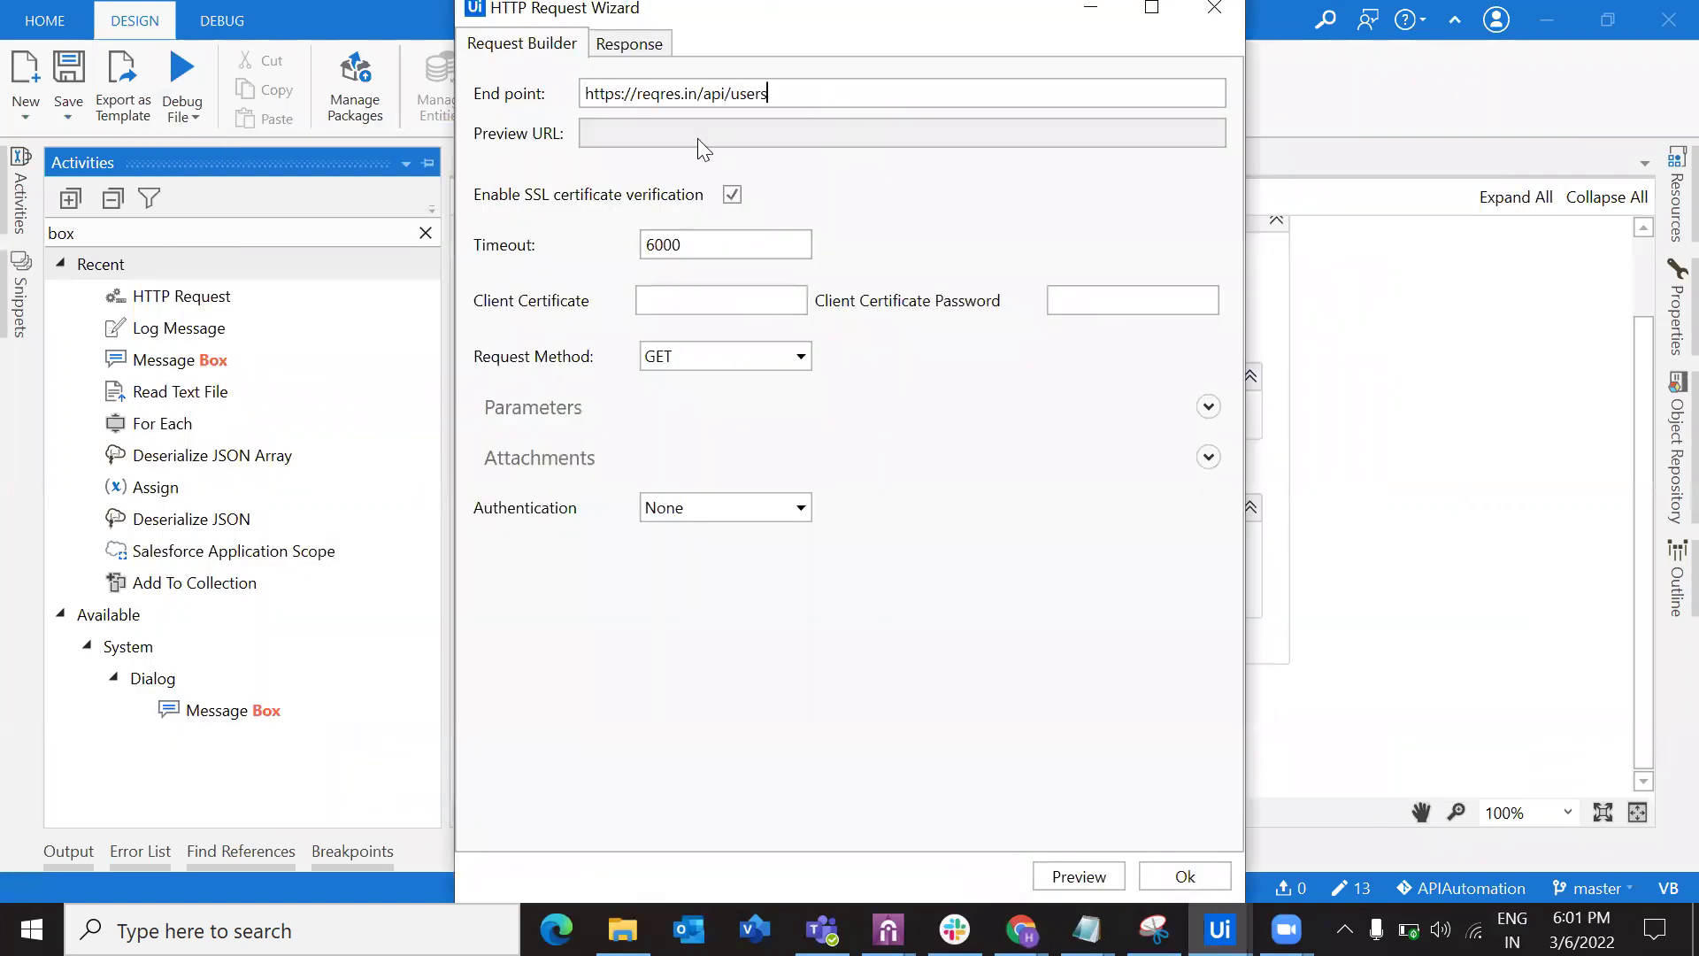
Set the request method to POST and add a GetOrPost parameter called name with a person's first name in quotes as its value.
left_click(694, 354)
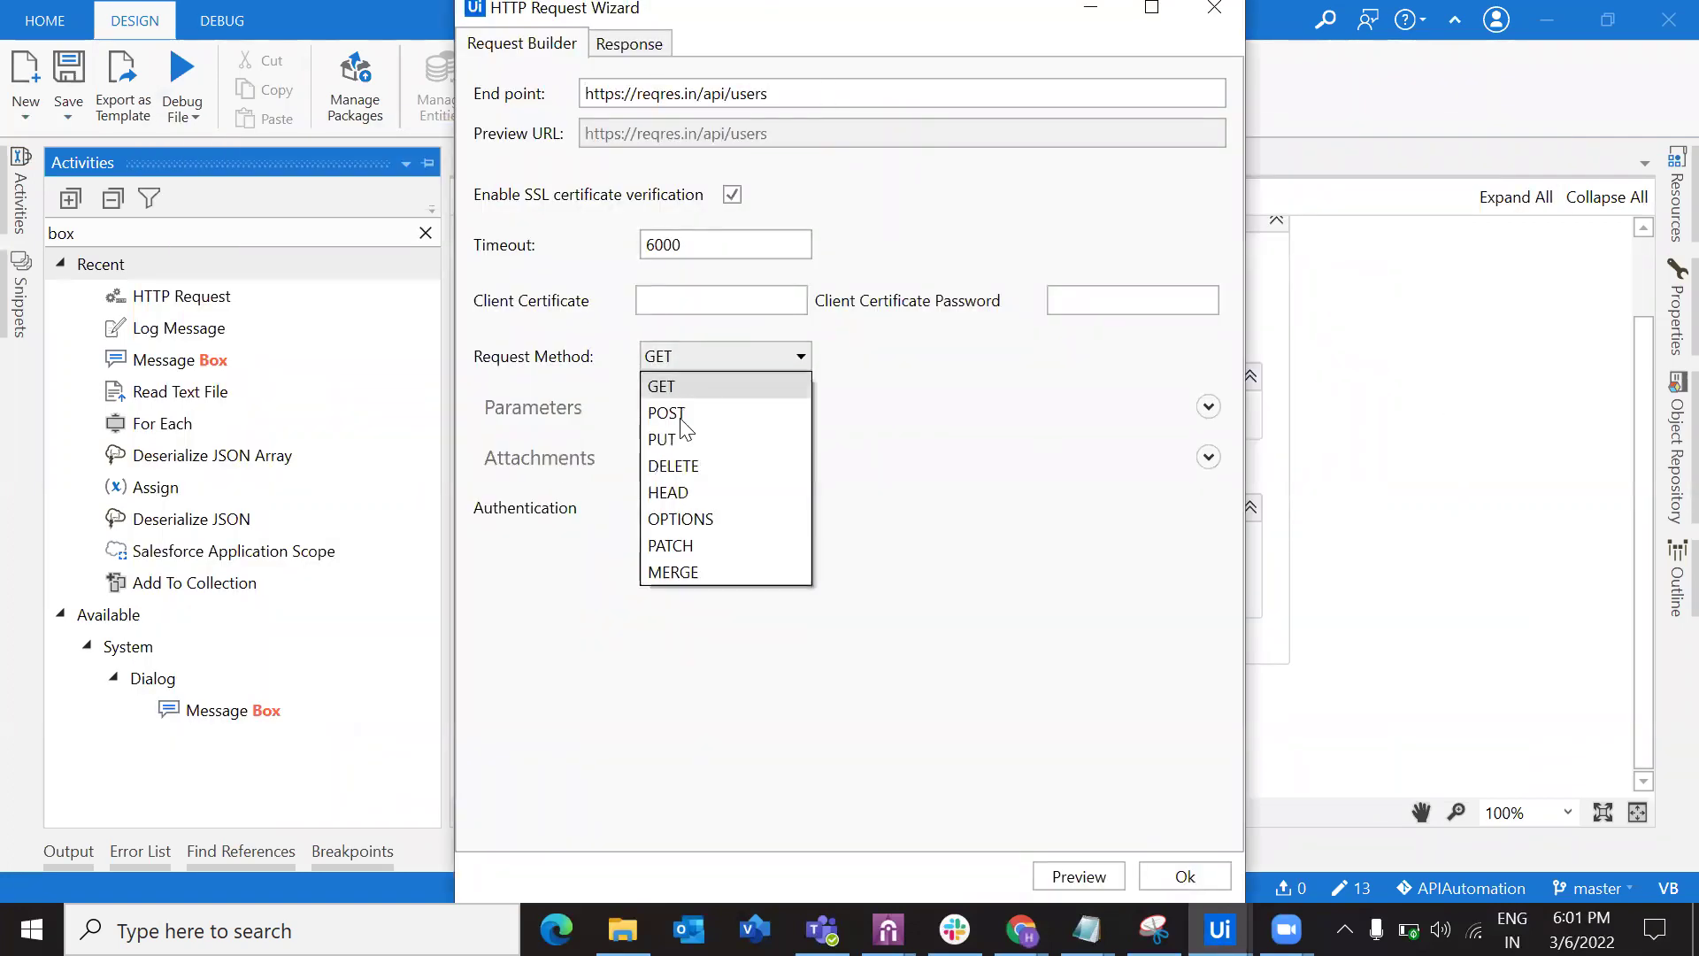
left_click(683, 410)
left_click(1208, 406)
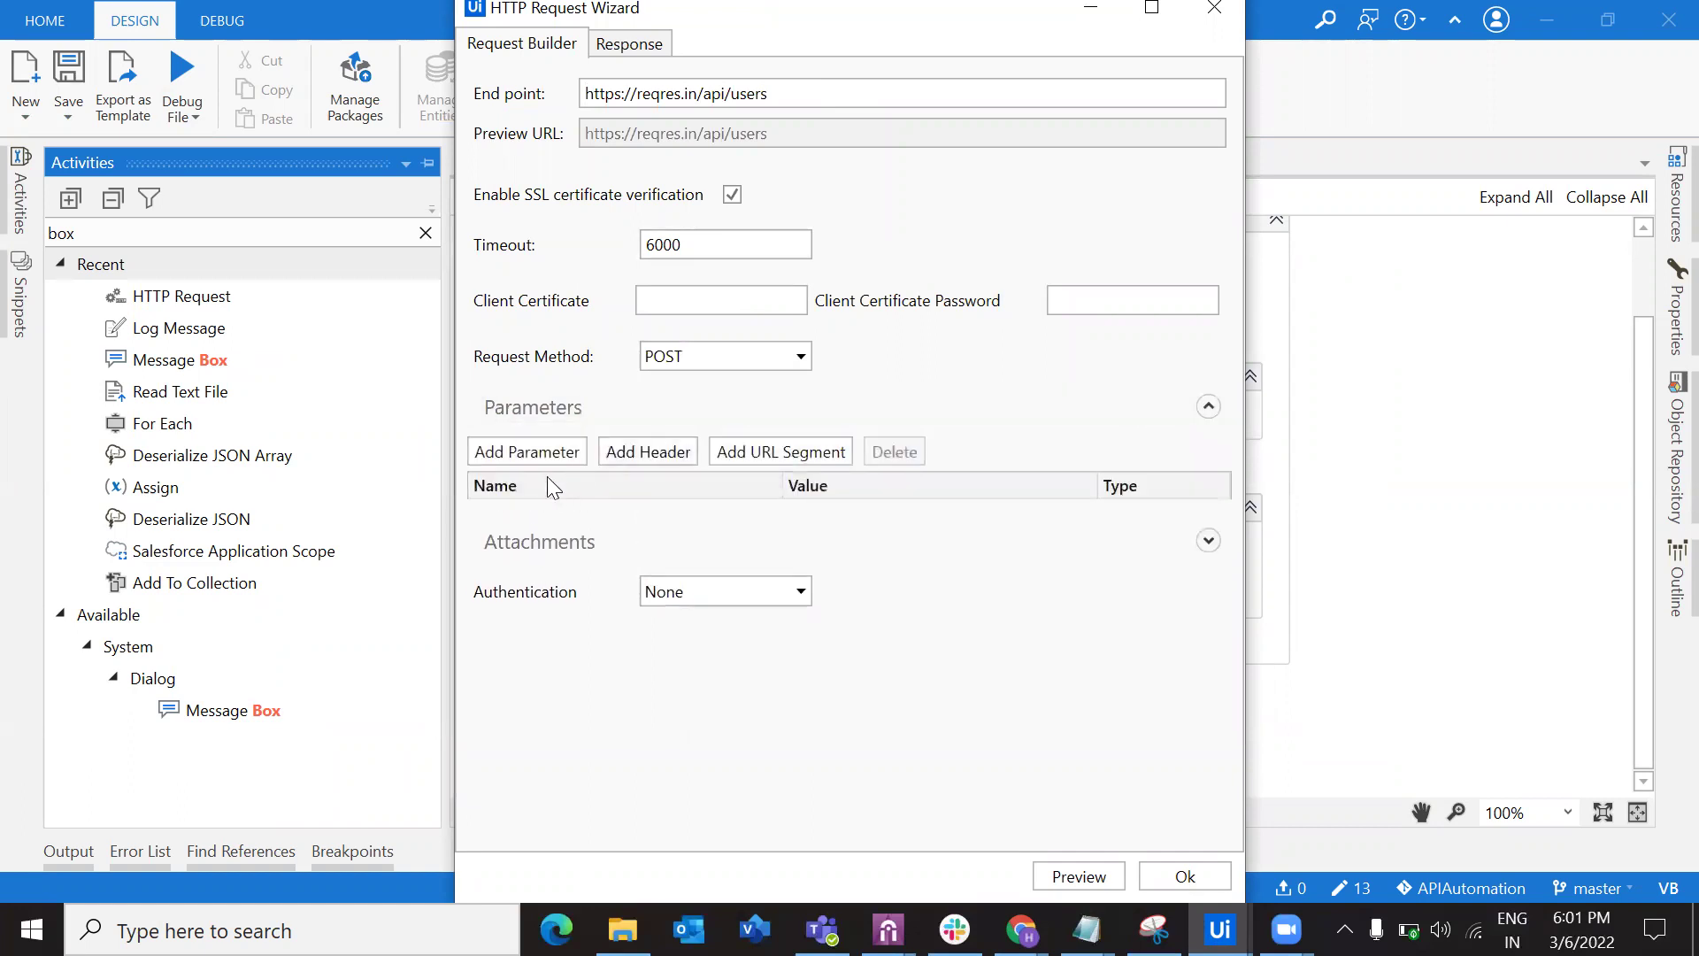
left_click(527, 451)
left_click(532, 510)
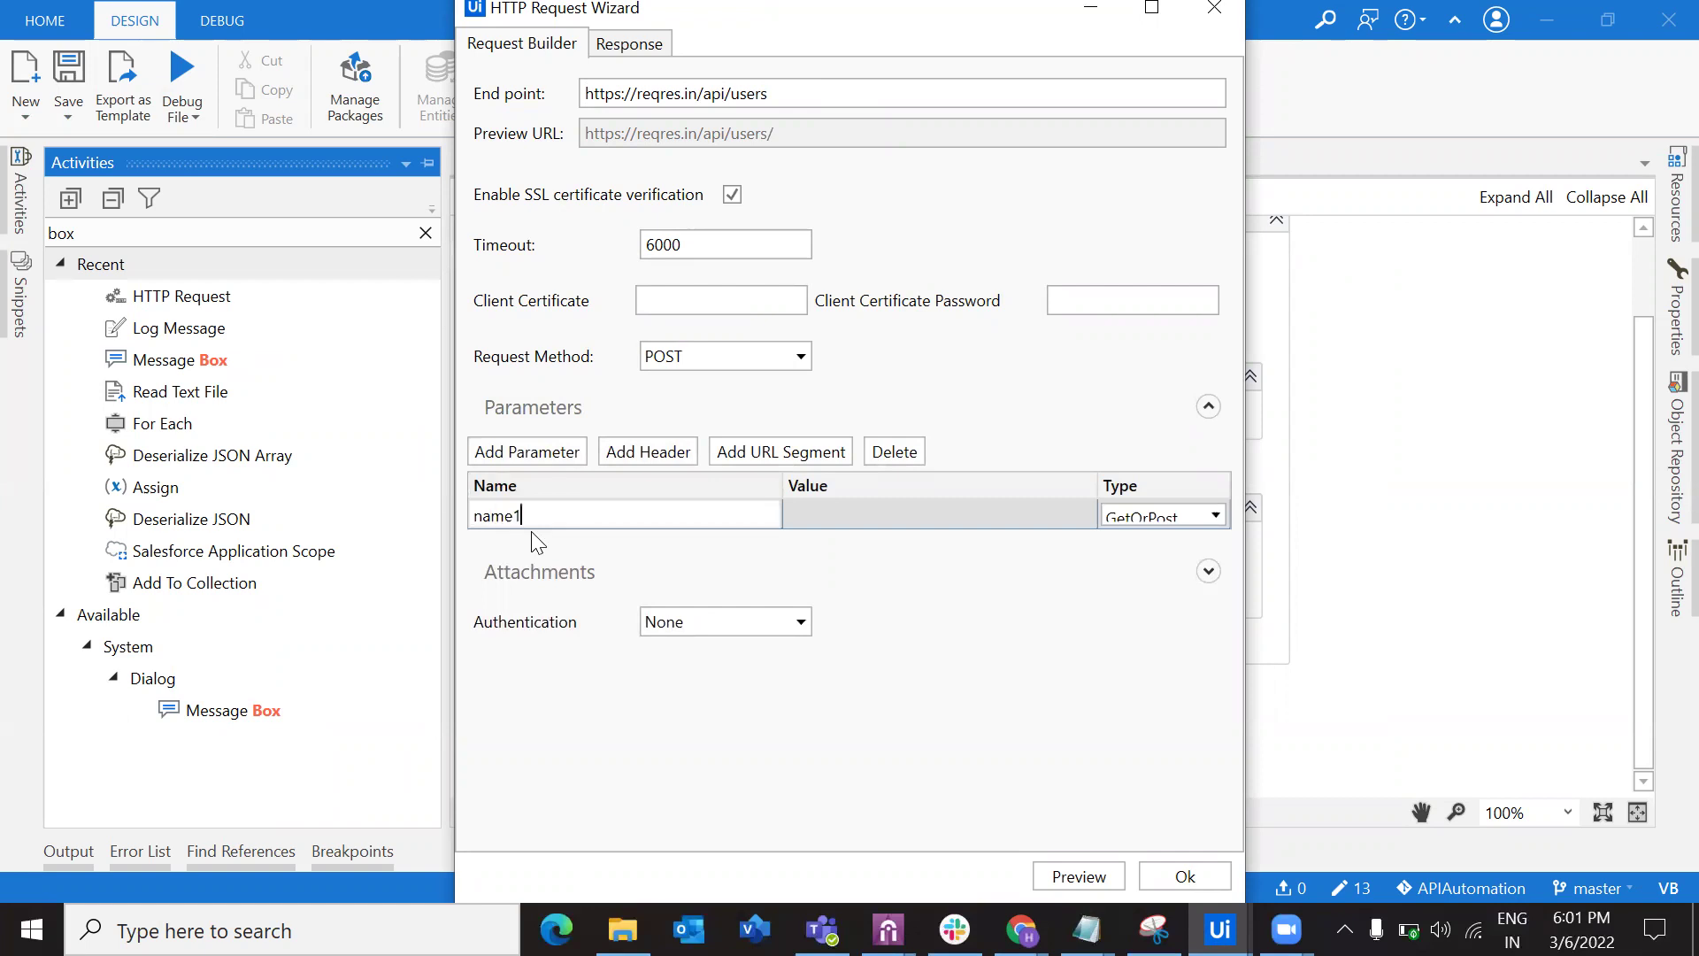
key("Tab")
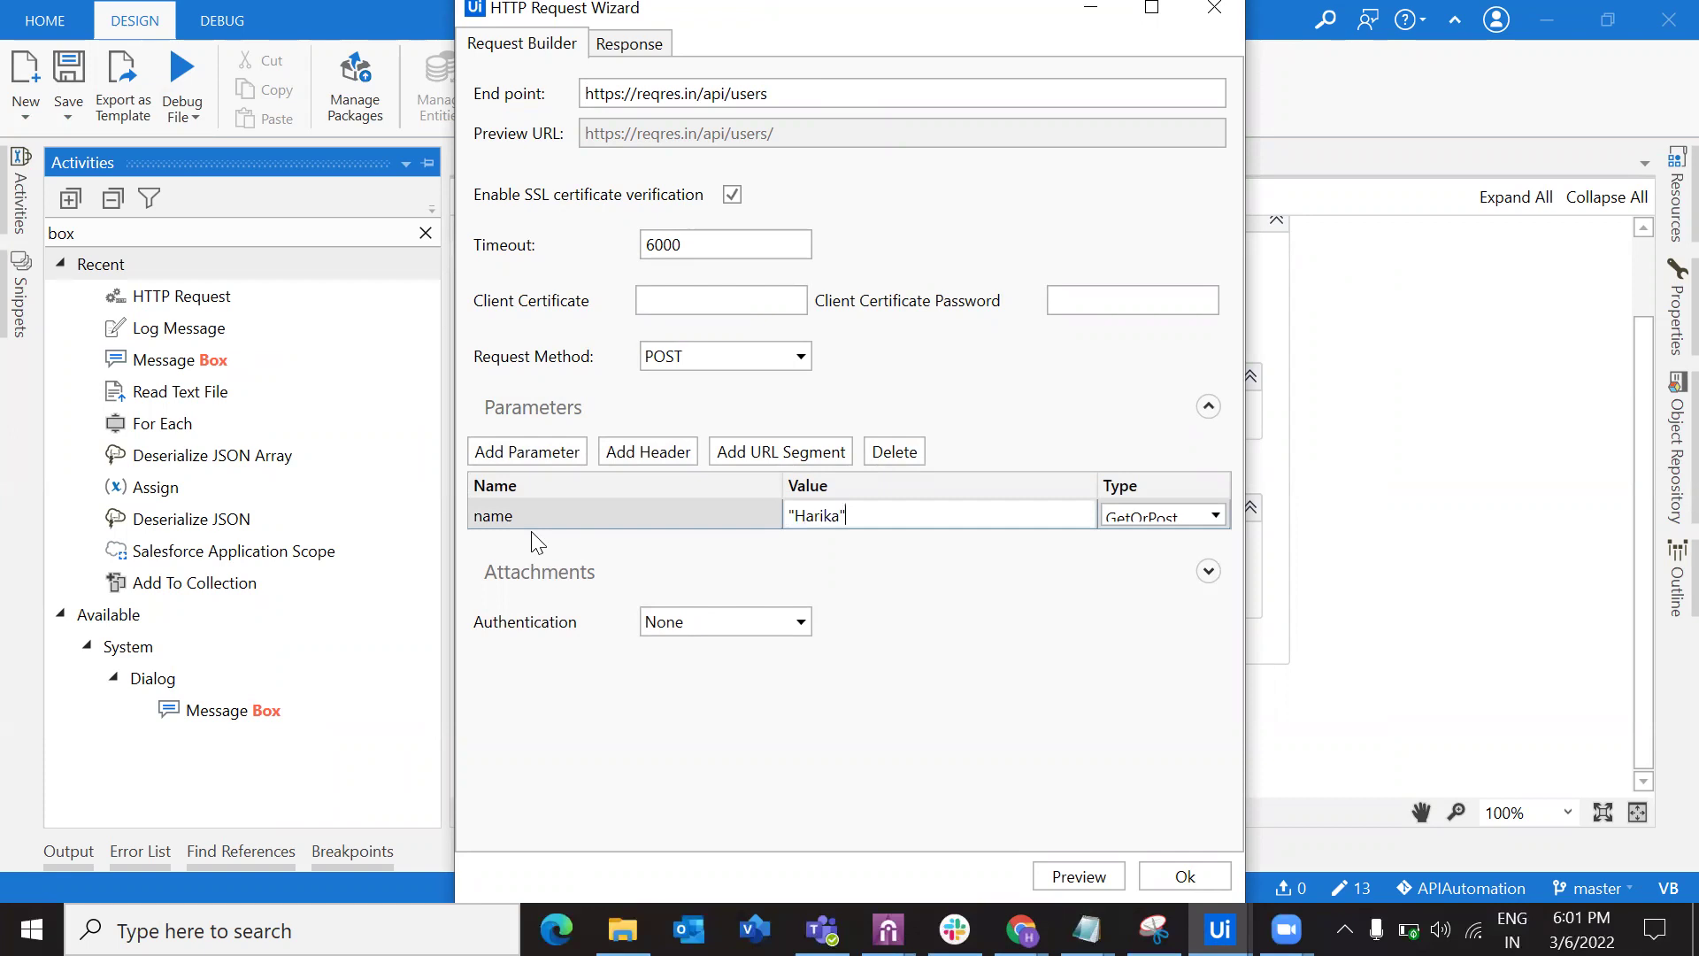
key("Return")
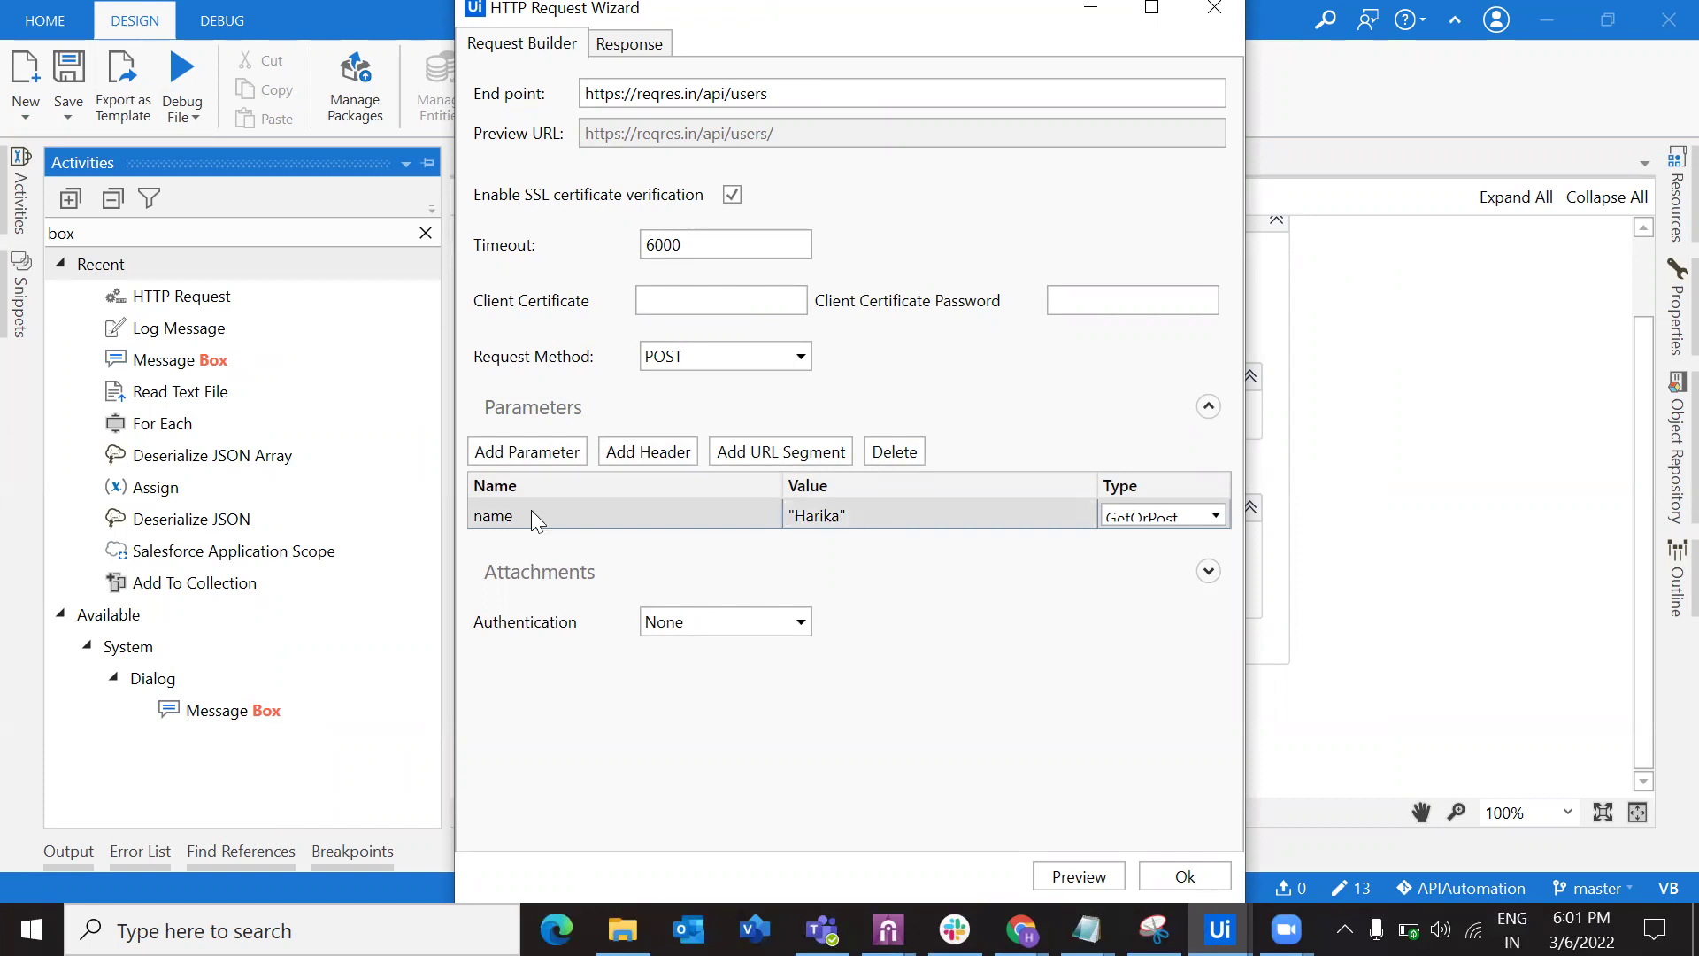
Add a GetOrPost parameter called job with the value "Leader", preview the POST response and accept the request settings.
left_click(541, 463)
left_click(559, 547)
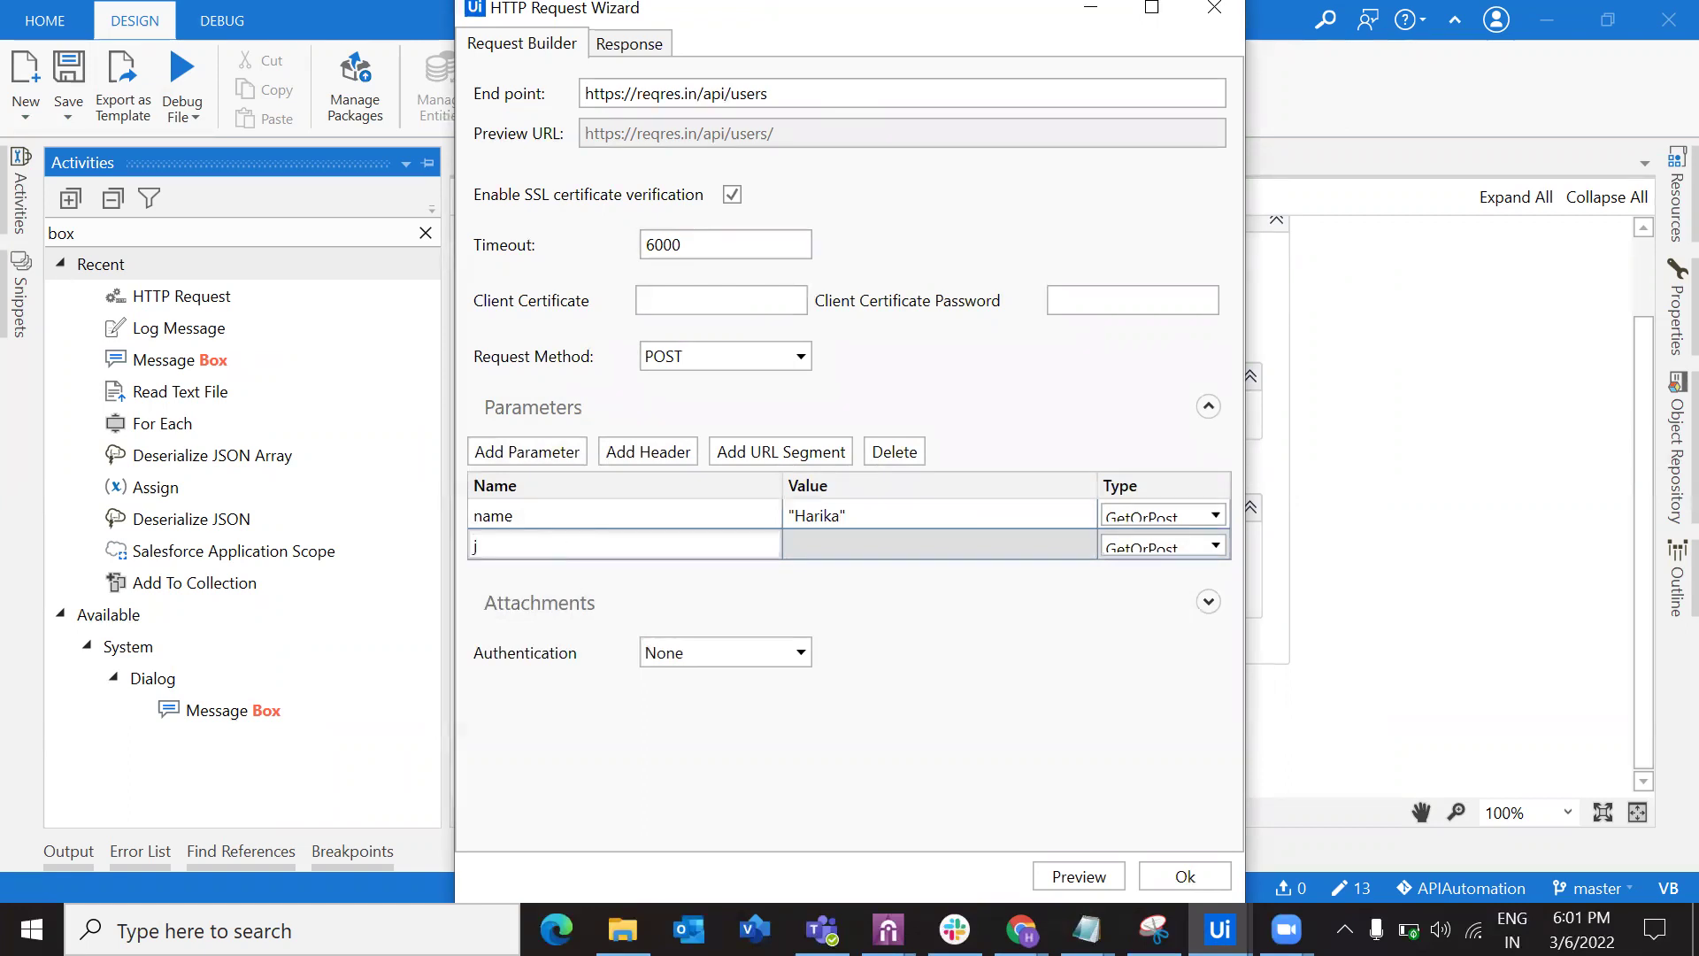
key("Tab")
type("\"")
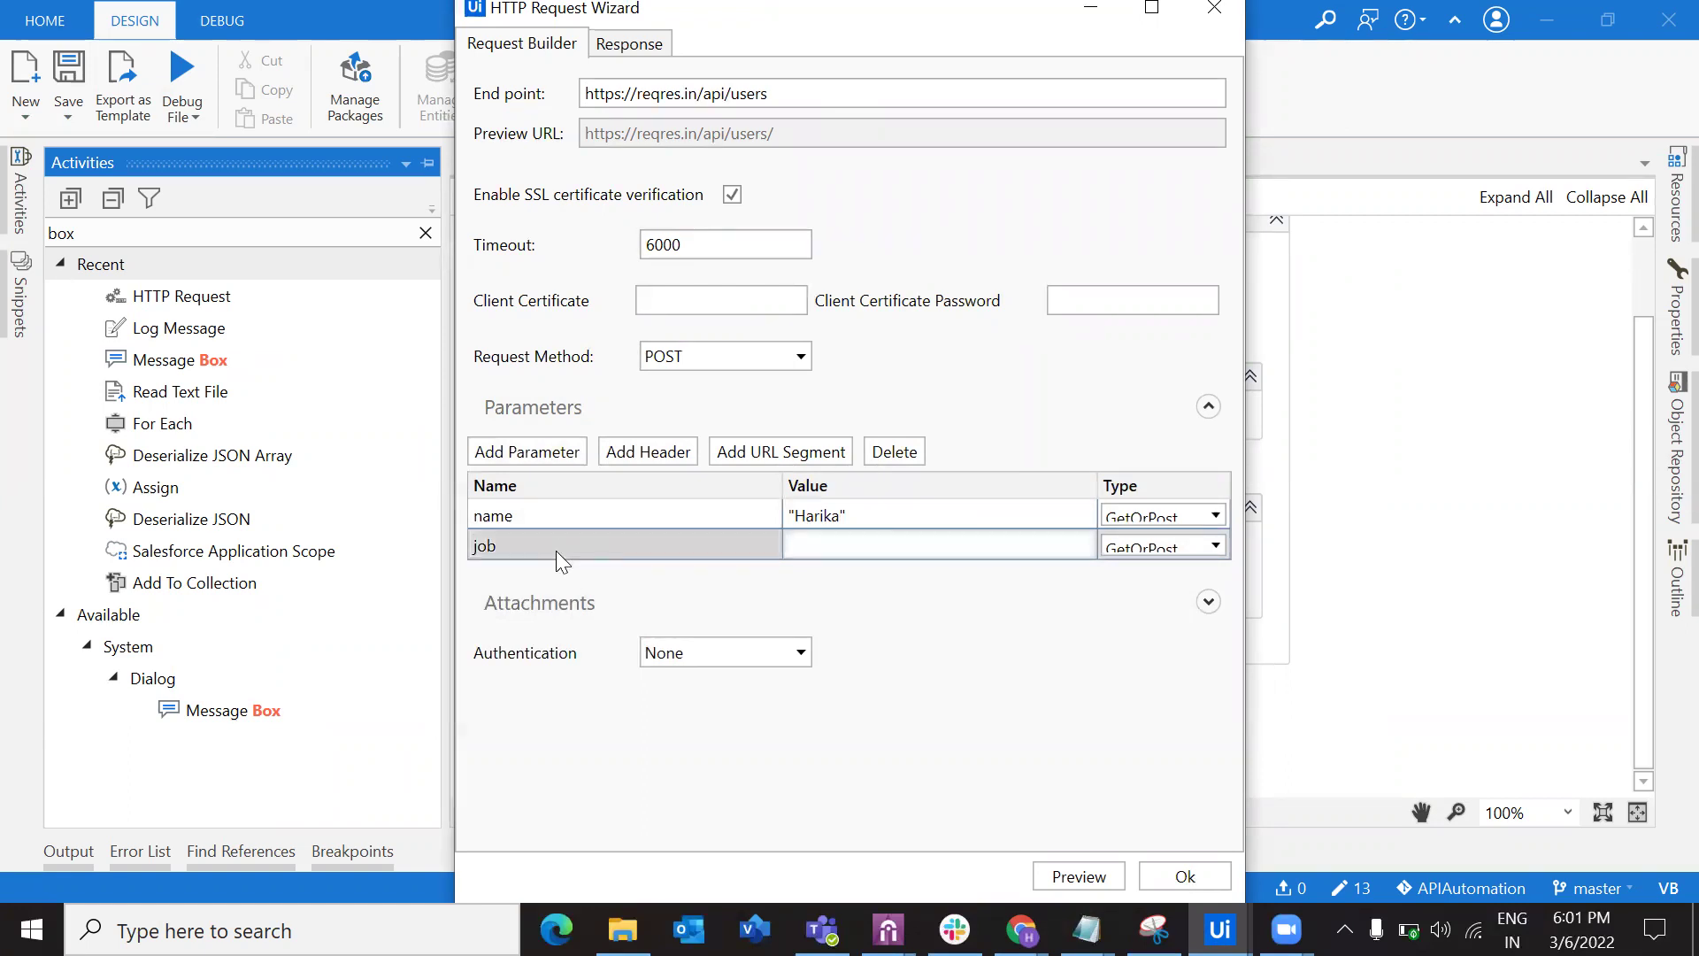
type("Leader\"")
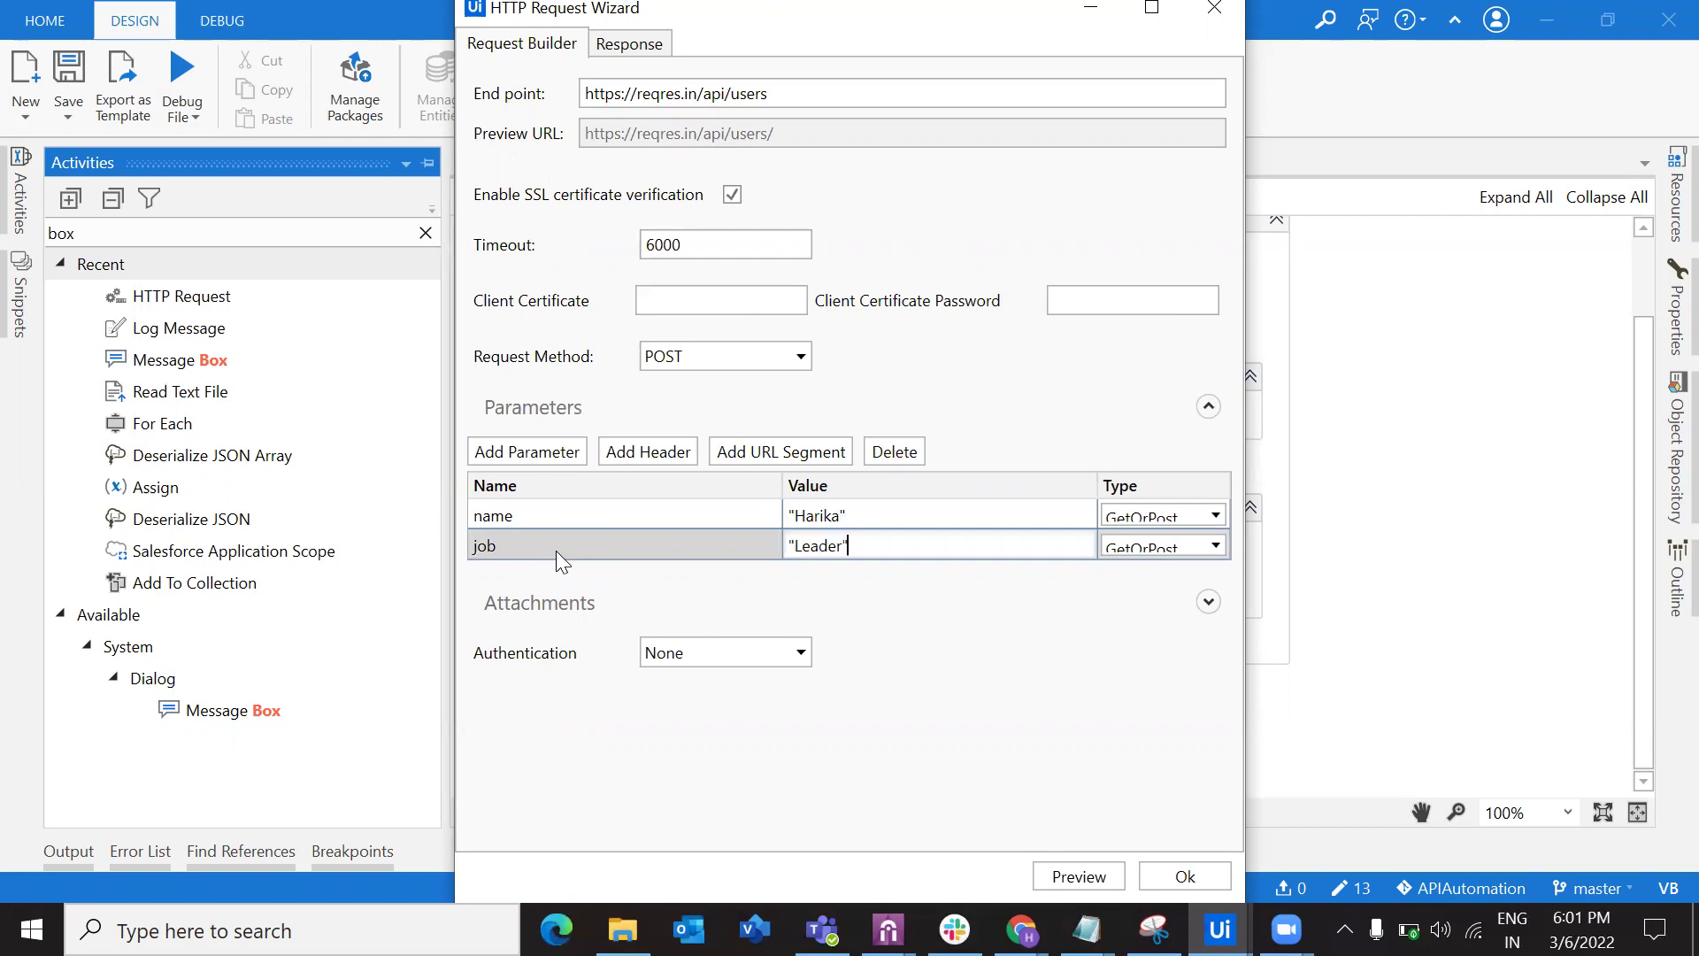
left_click(1044, 867)
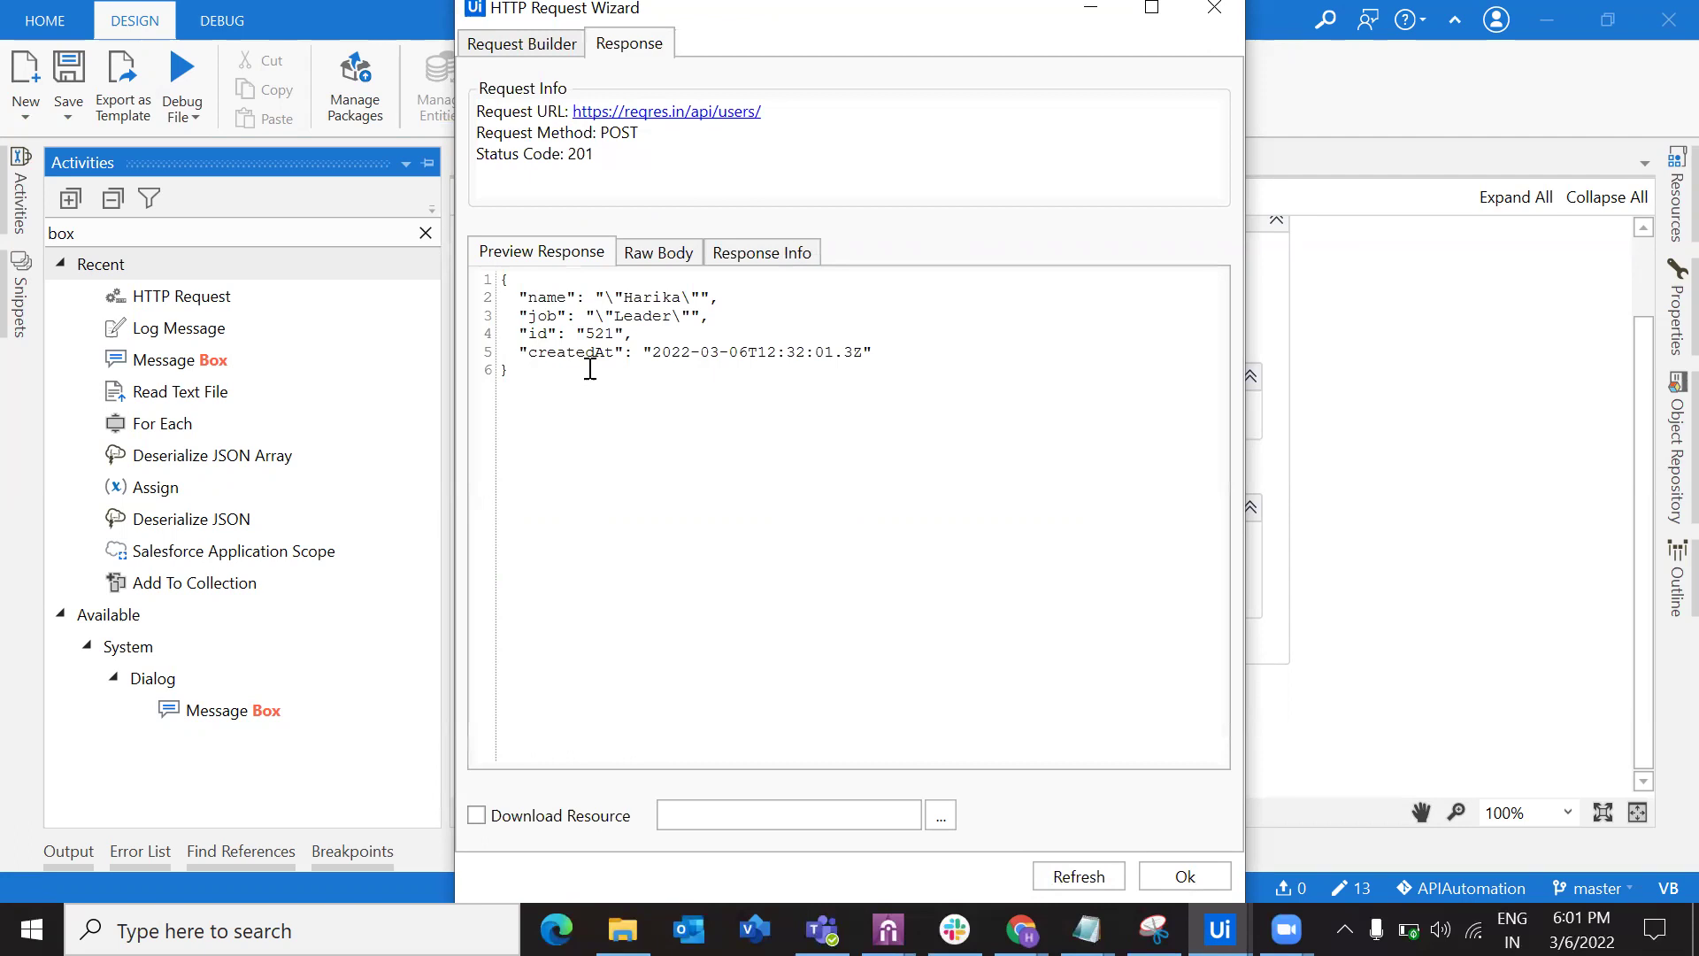
left_click(1172, 881)
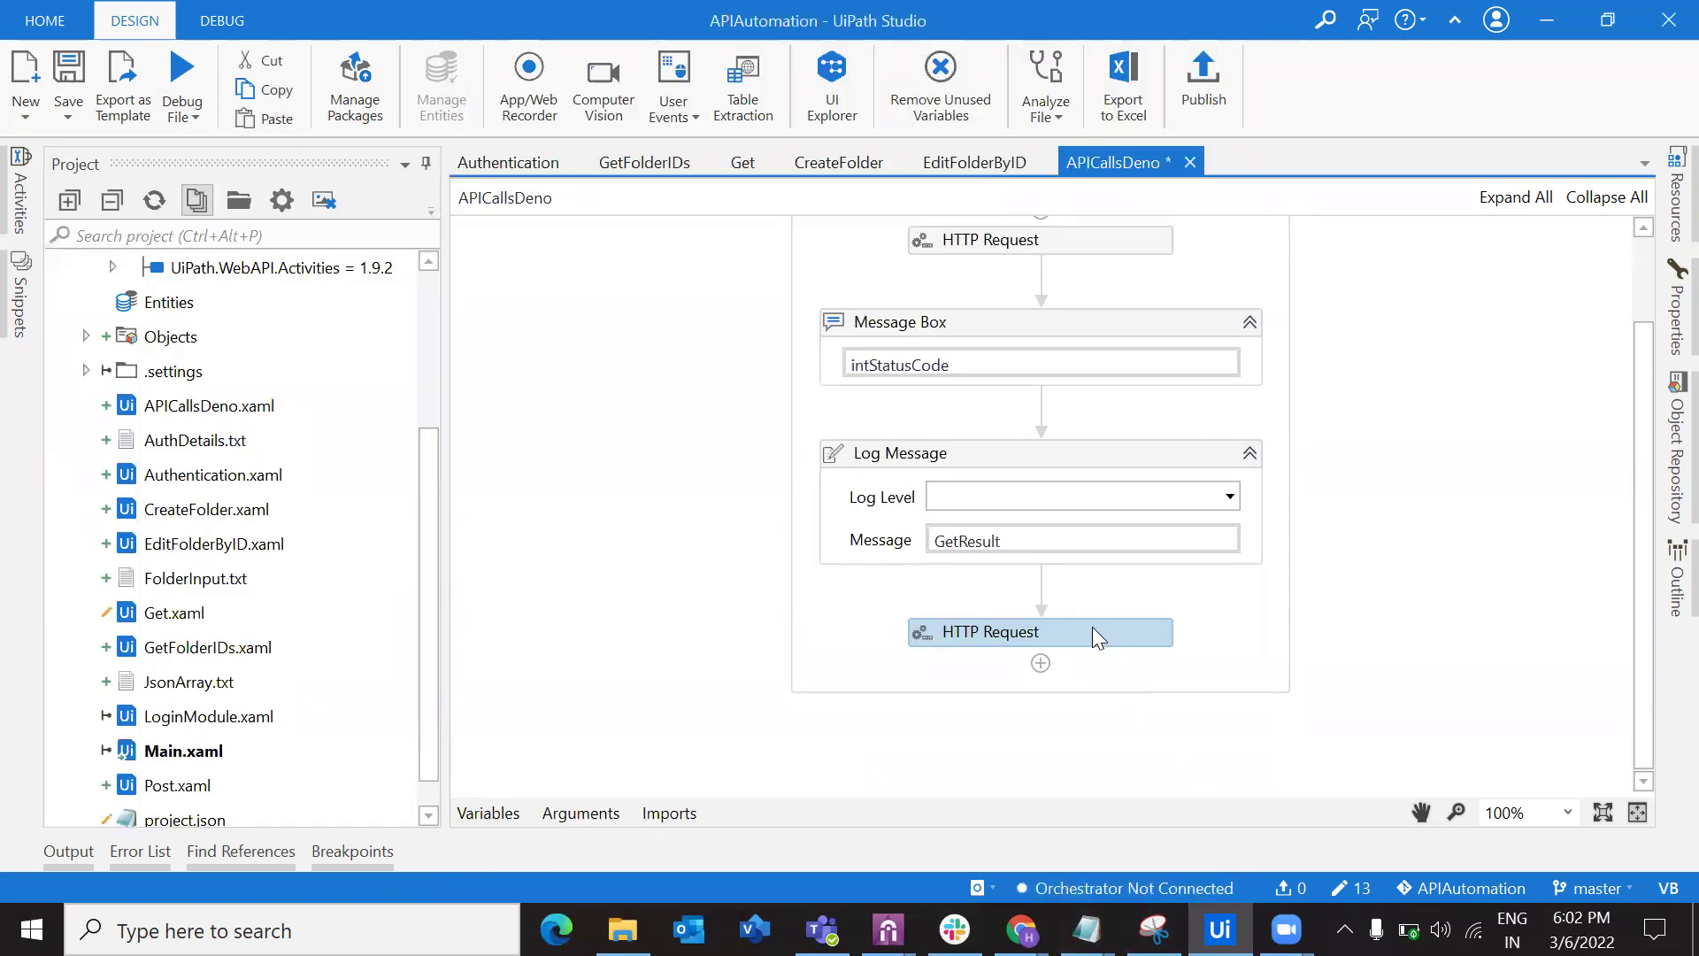
Store the new HTTP Request's Result output in a new variable PostResult and its StatusCode output in a new variable PostStatusCode.
left_click(1662, 323)
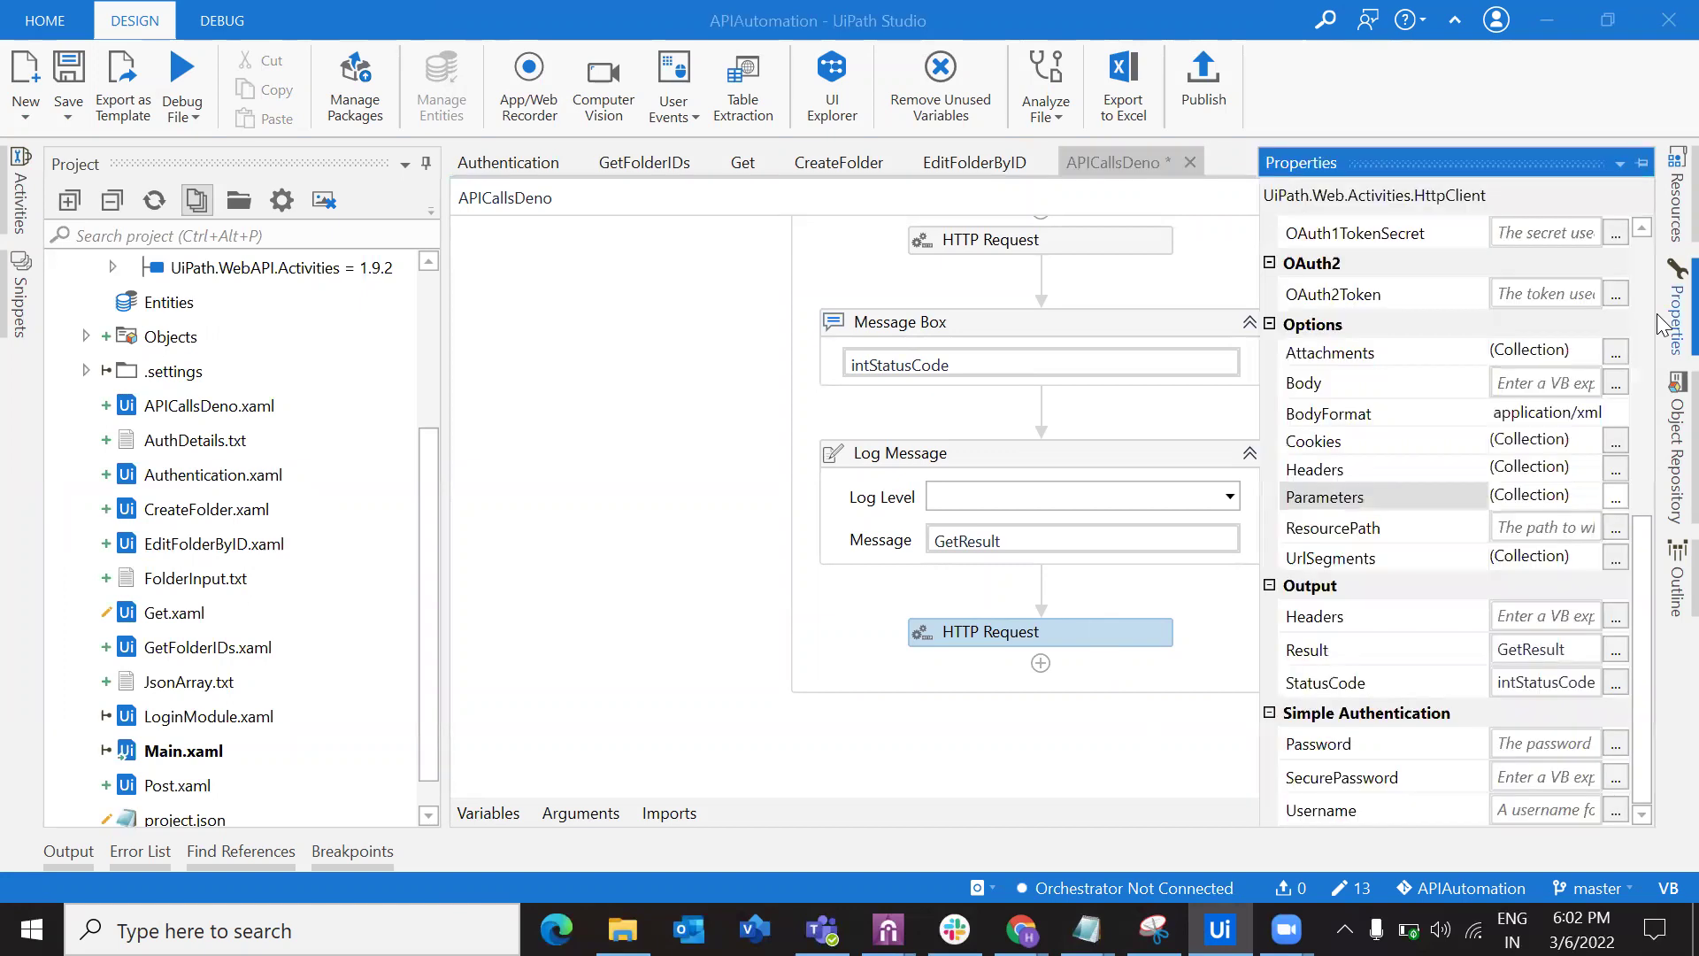
left_click(1545, 649)
key("ctrl+k")
type("PostResult")
key("Return")
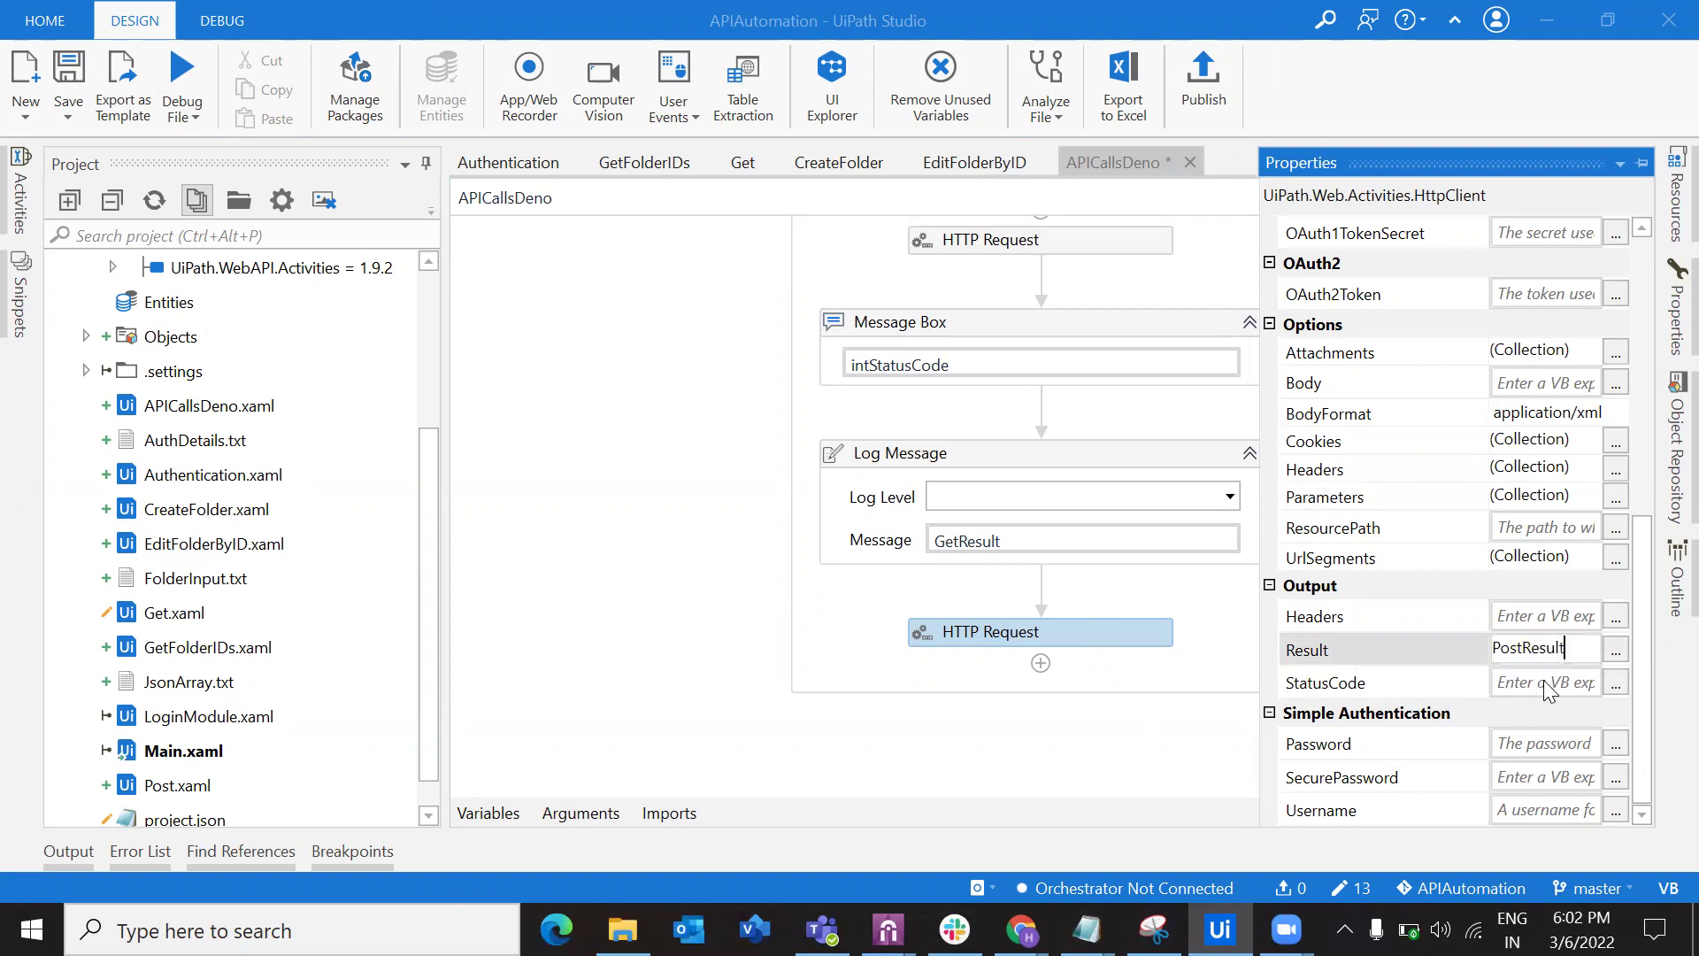
left_click(1546, 685)
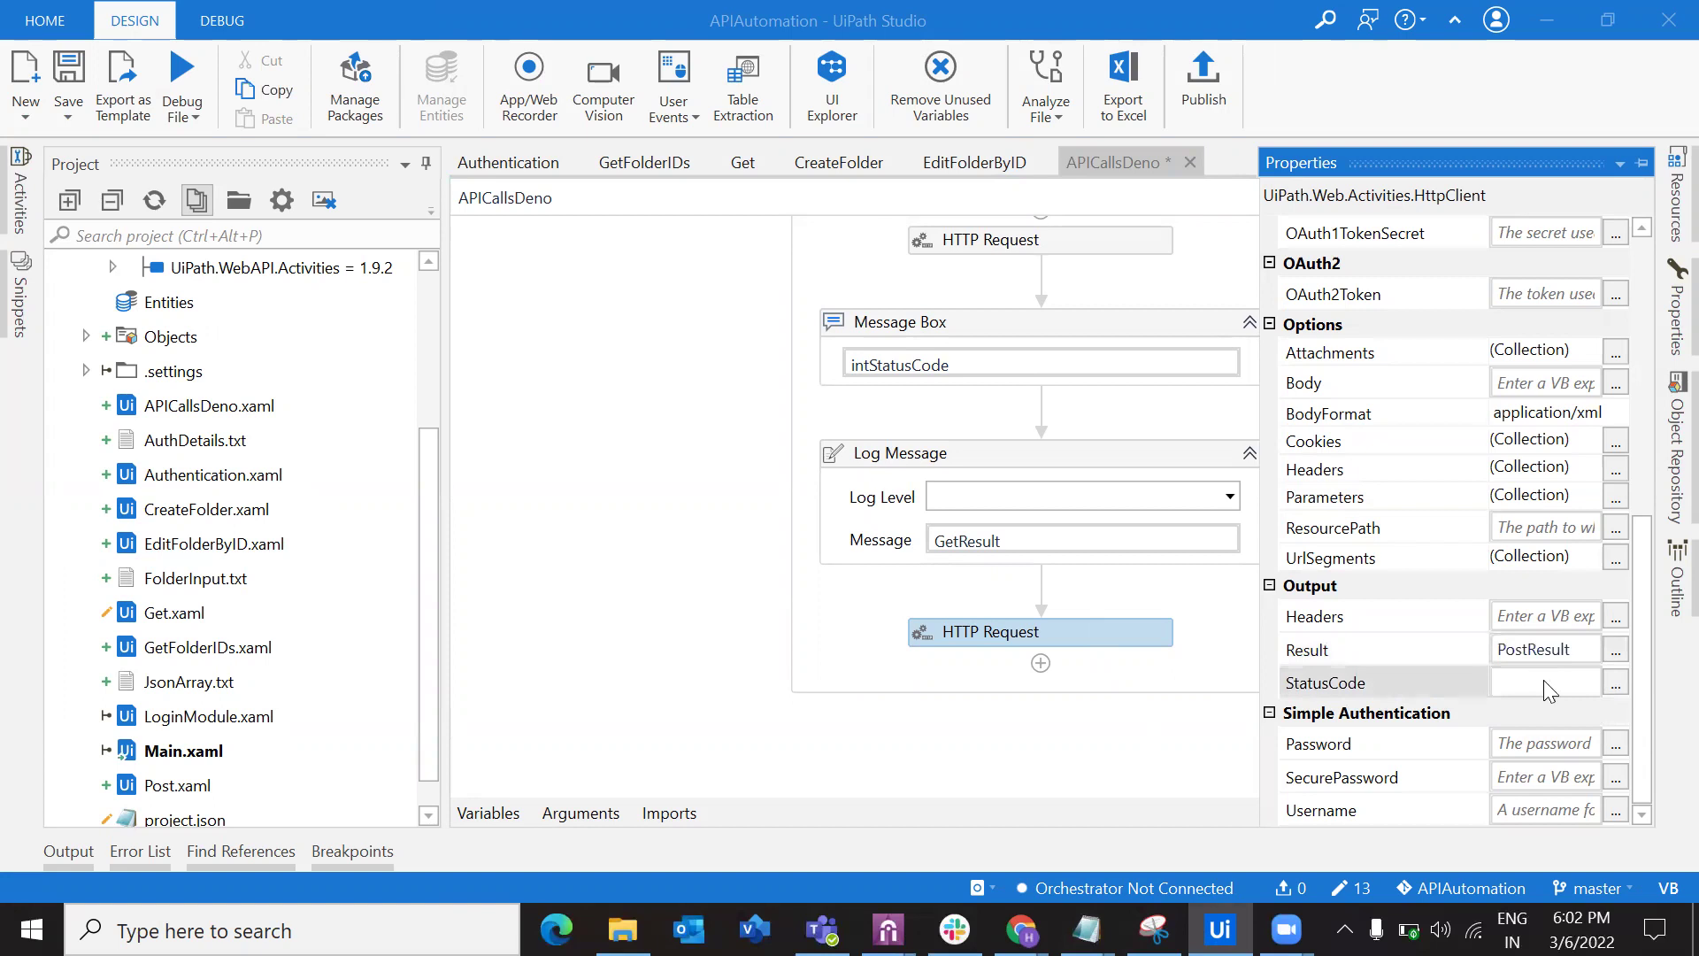
key("ctrl+k")
type("PostStatusCode")
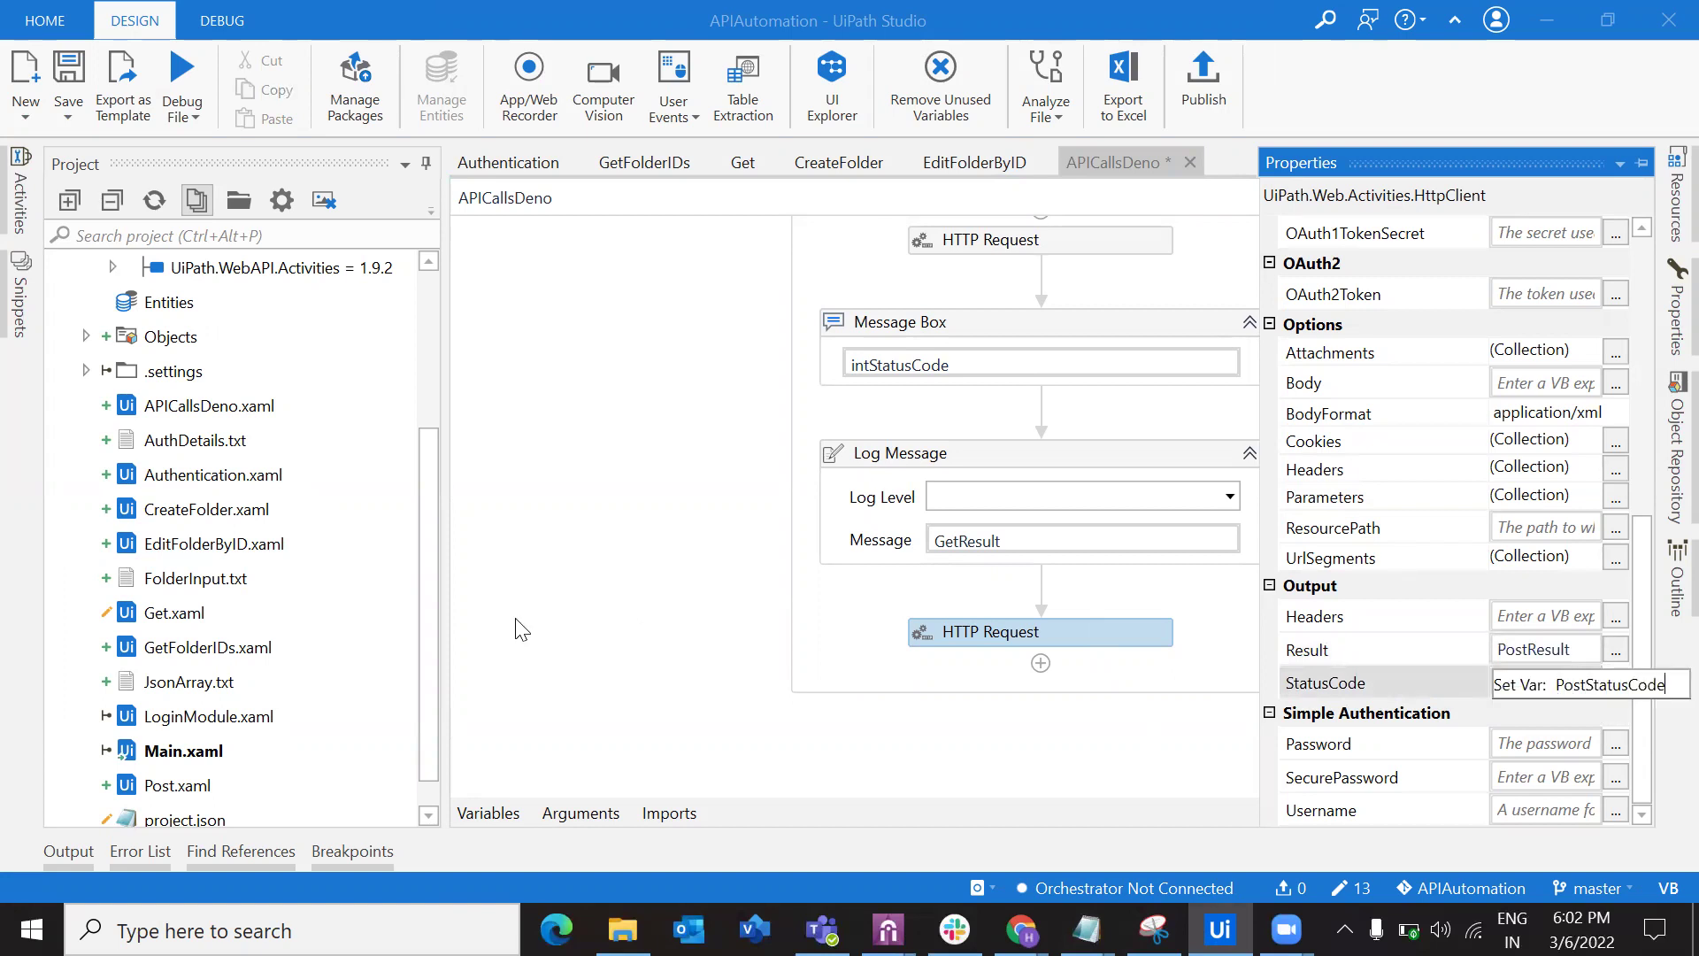
key("Return")
Duplicate the Log Message below the second HTTP Request, set its message to PostResult+ " "+PostStatusCode and save the workflow.
left_click(920, 453)
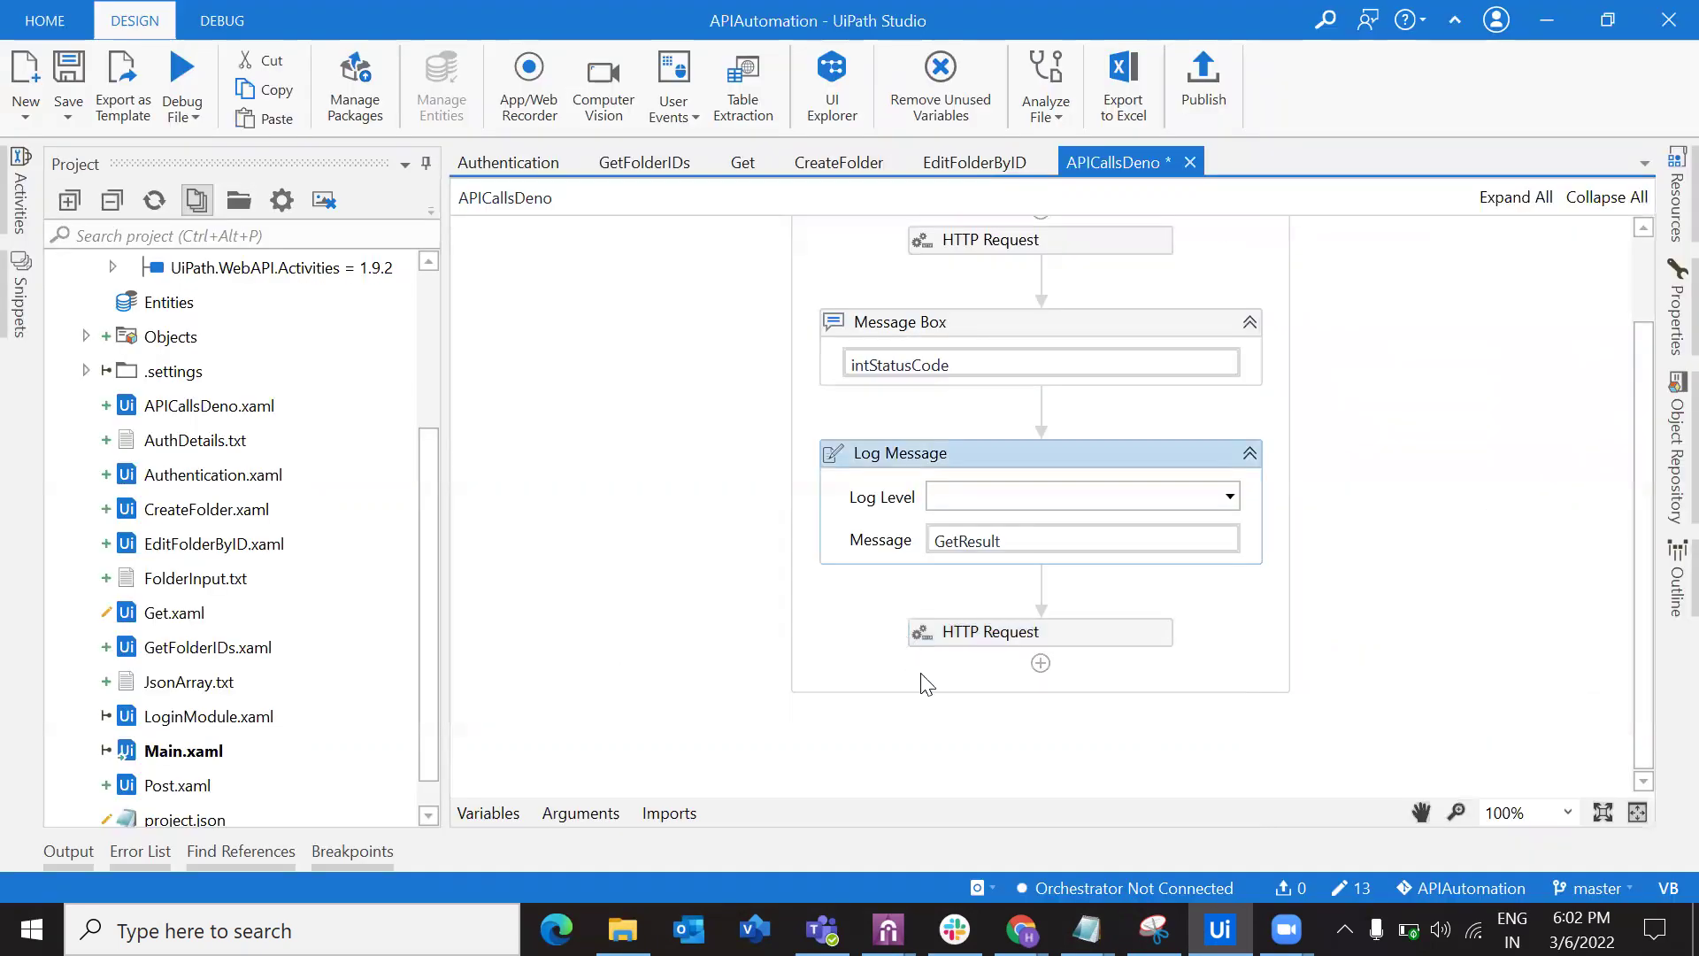
left_click(923, 683)
key("ctrl+v")
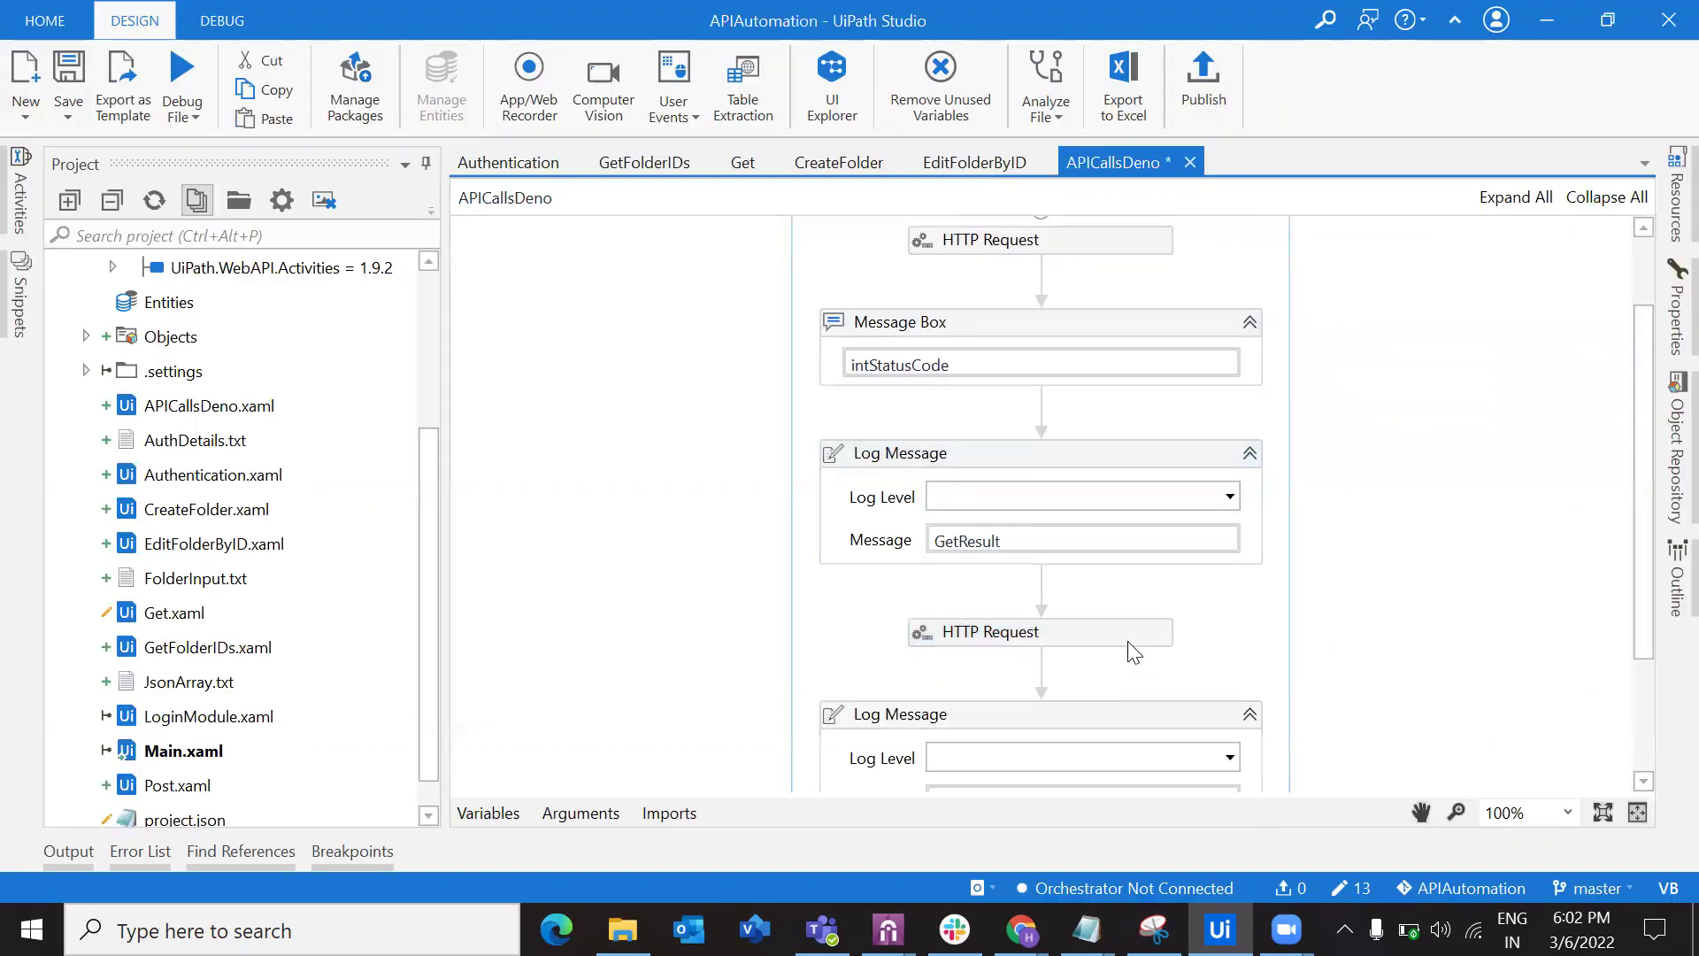
scroll(1046, 603, "down", 2)
double_click(1009, 623)
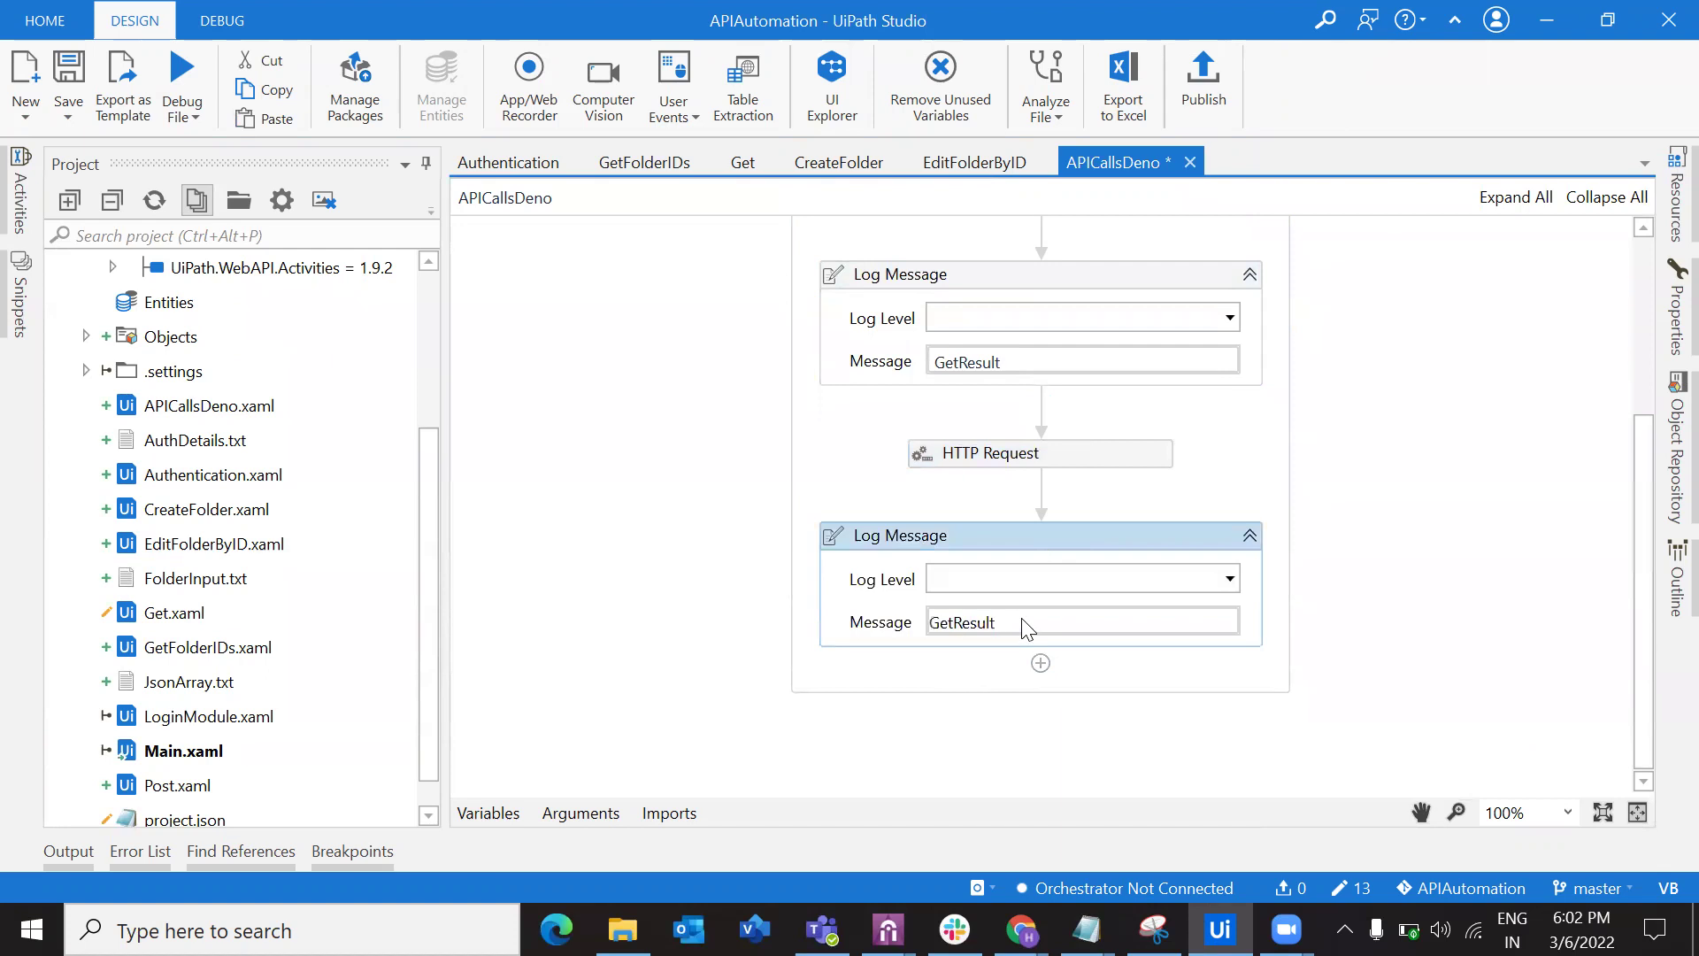
key("BackSpace")
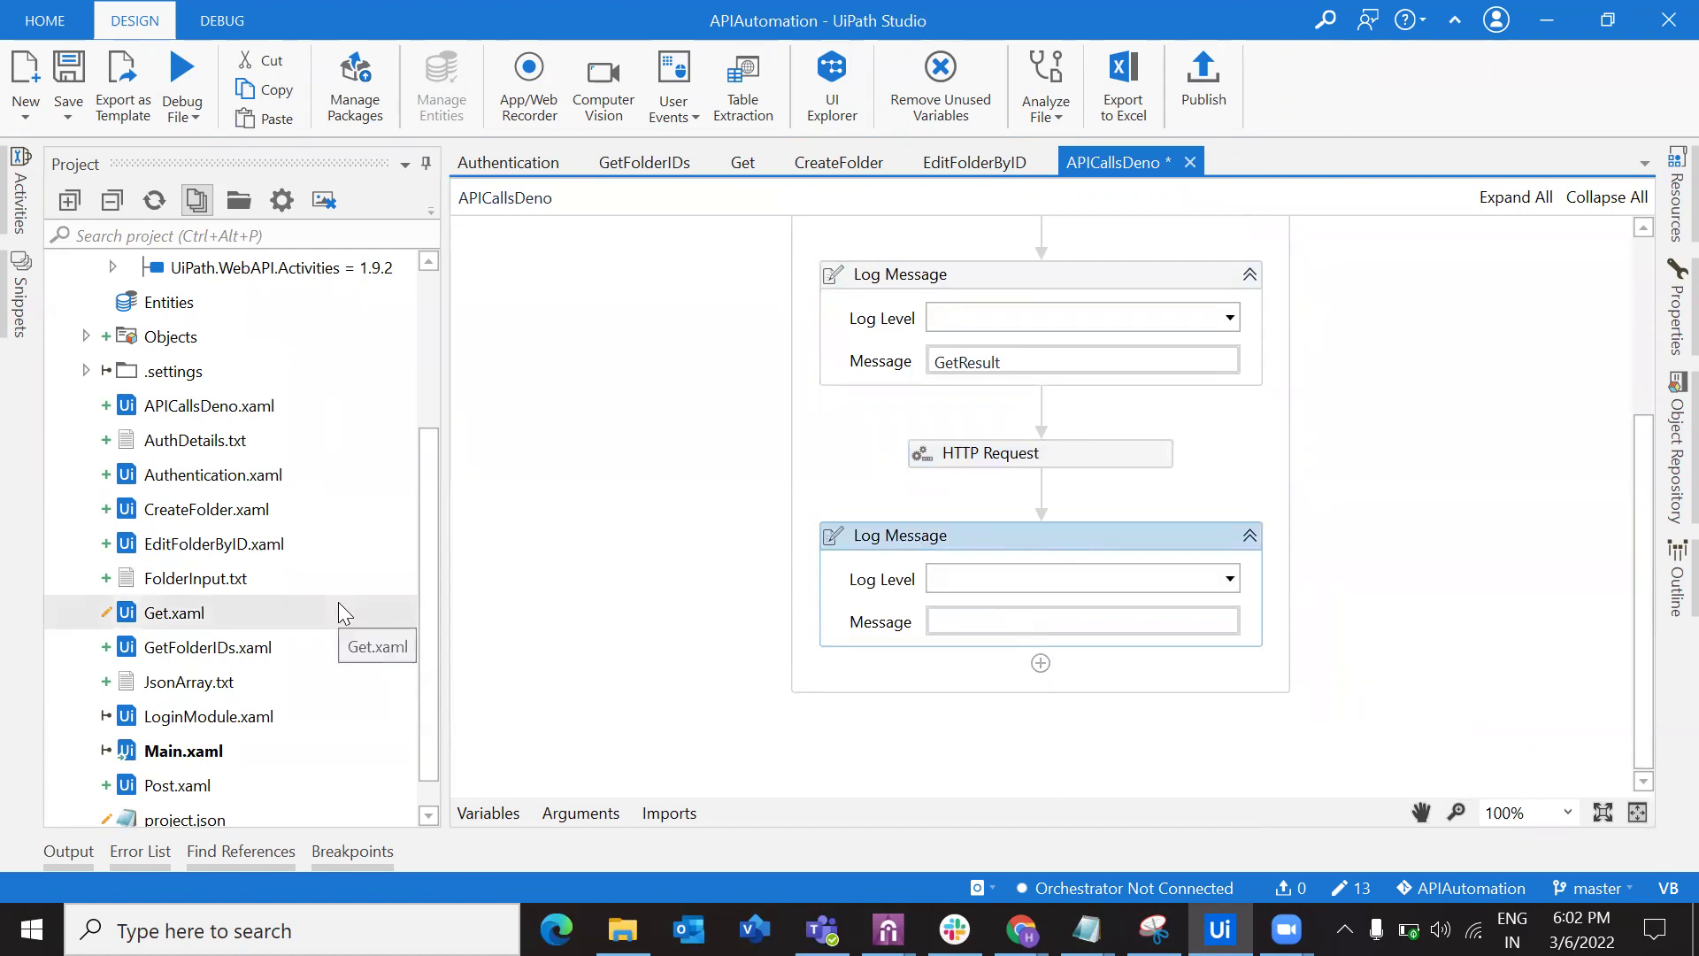
type("PostResult+ \"  \"+Post")
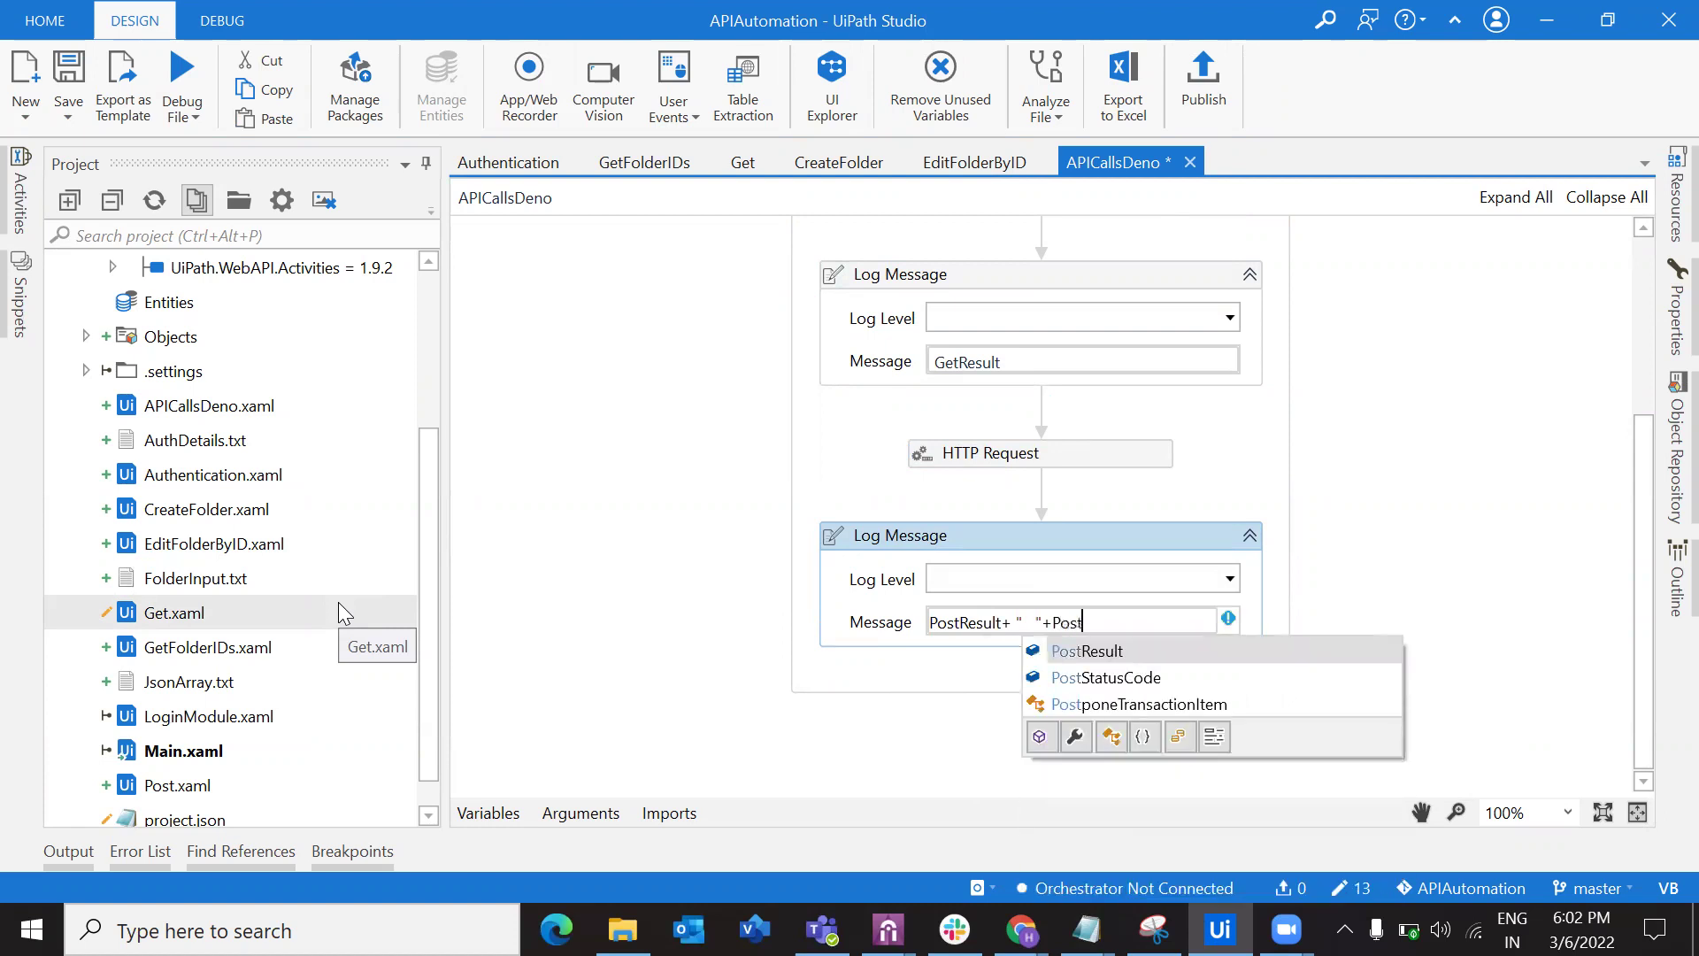
key("Tab")
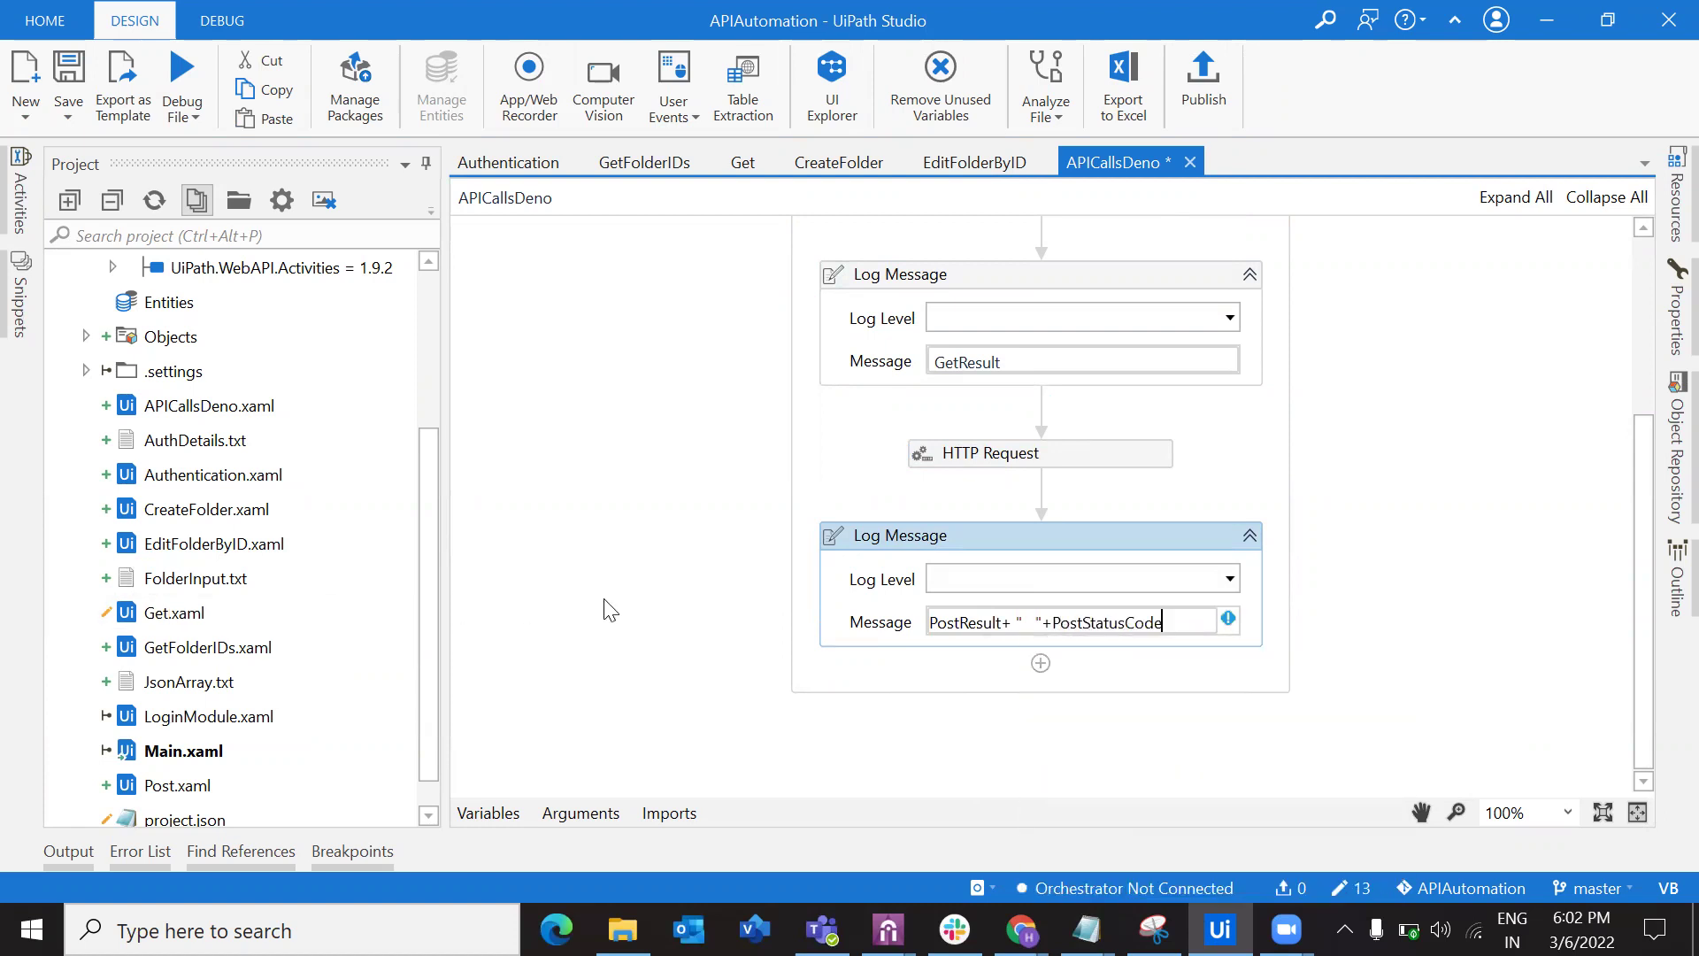
left_click(611, 611)
key("ctrl+s")
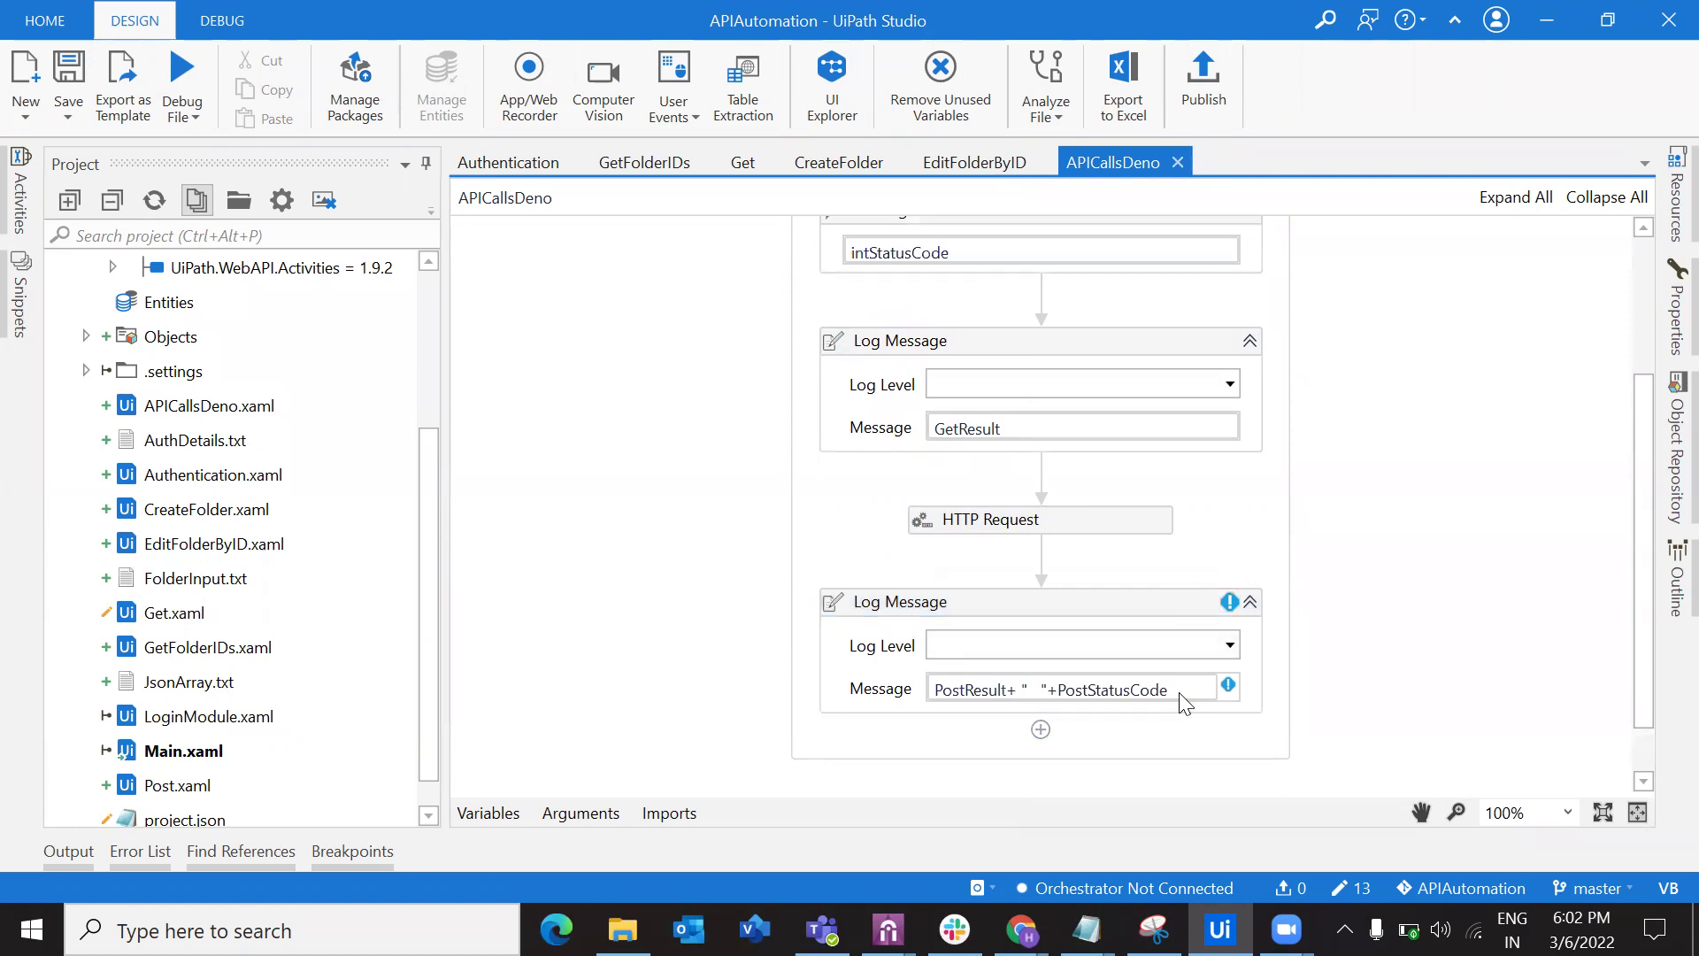
Append .ToString to PostStatusCode in the last Log Message's expression and save the workflow.
left_click(1182, 698)
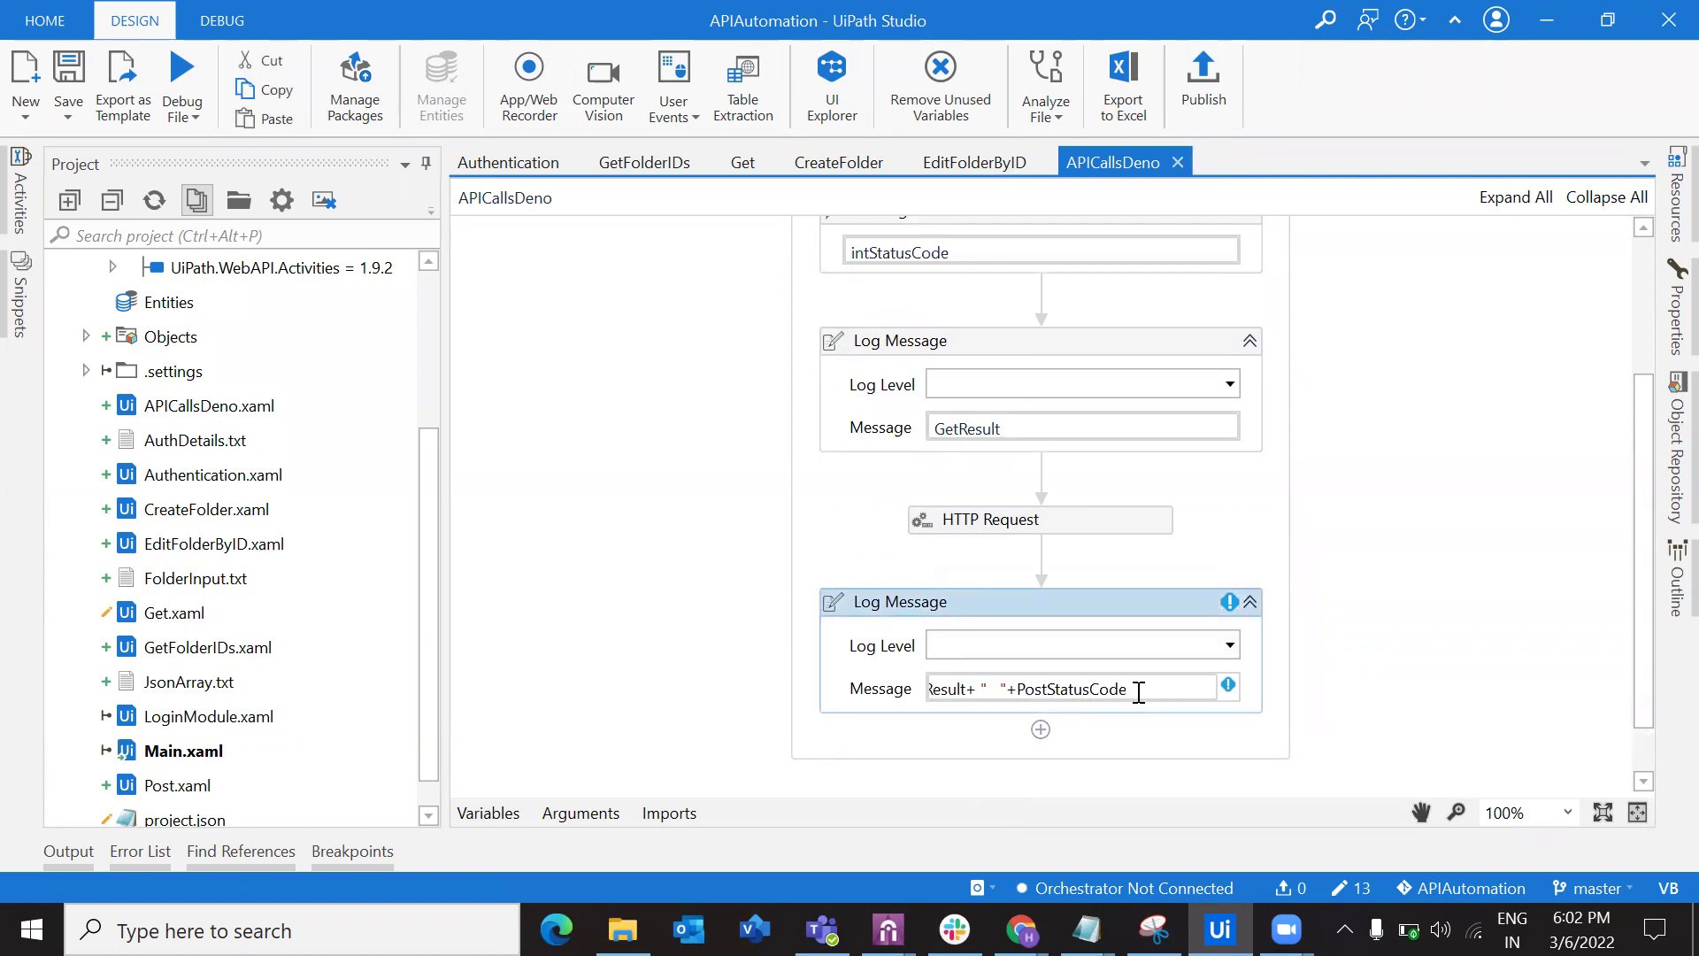
type("To")
key("Tab")
left_click(692, 669)
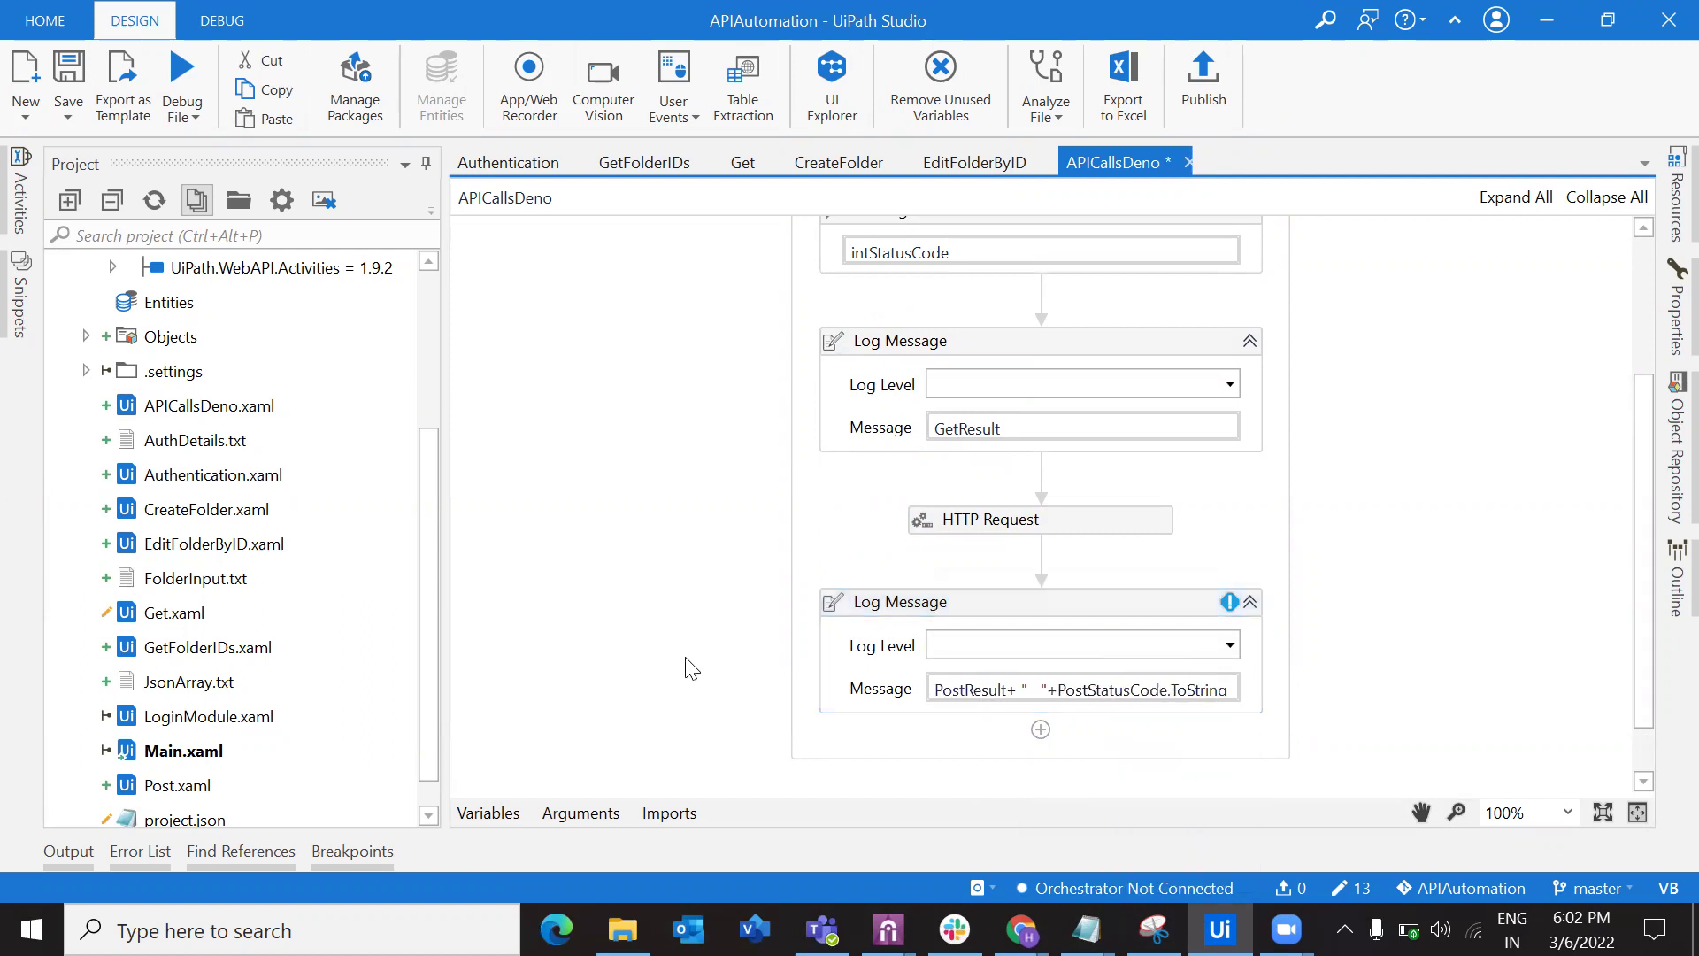
key("ctrl+s")
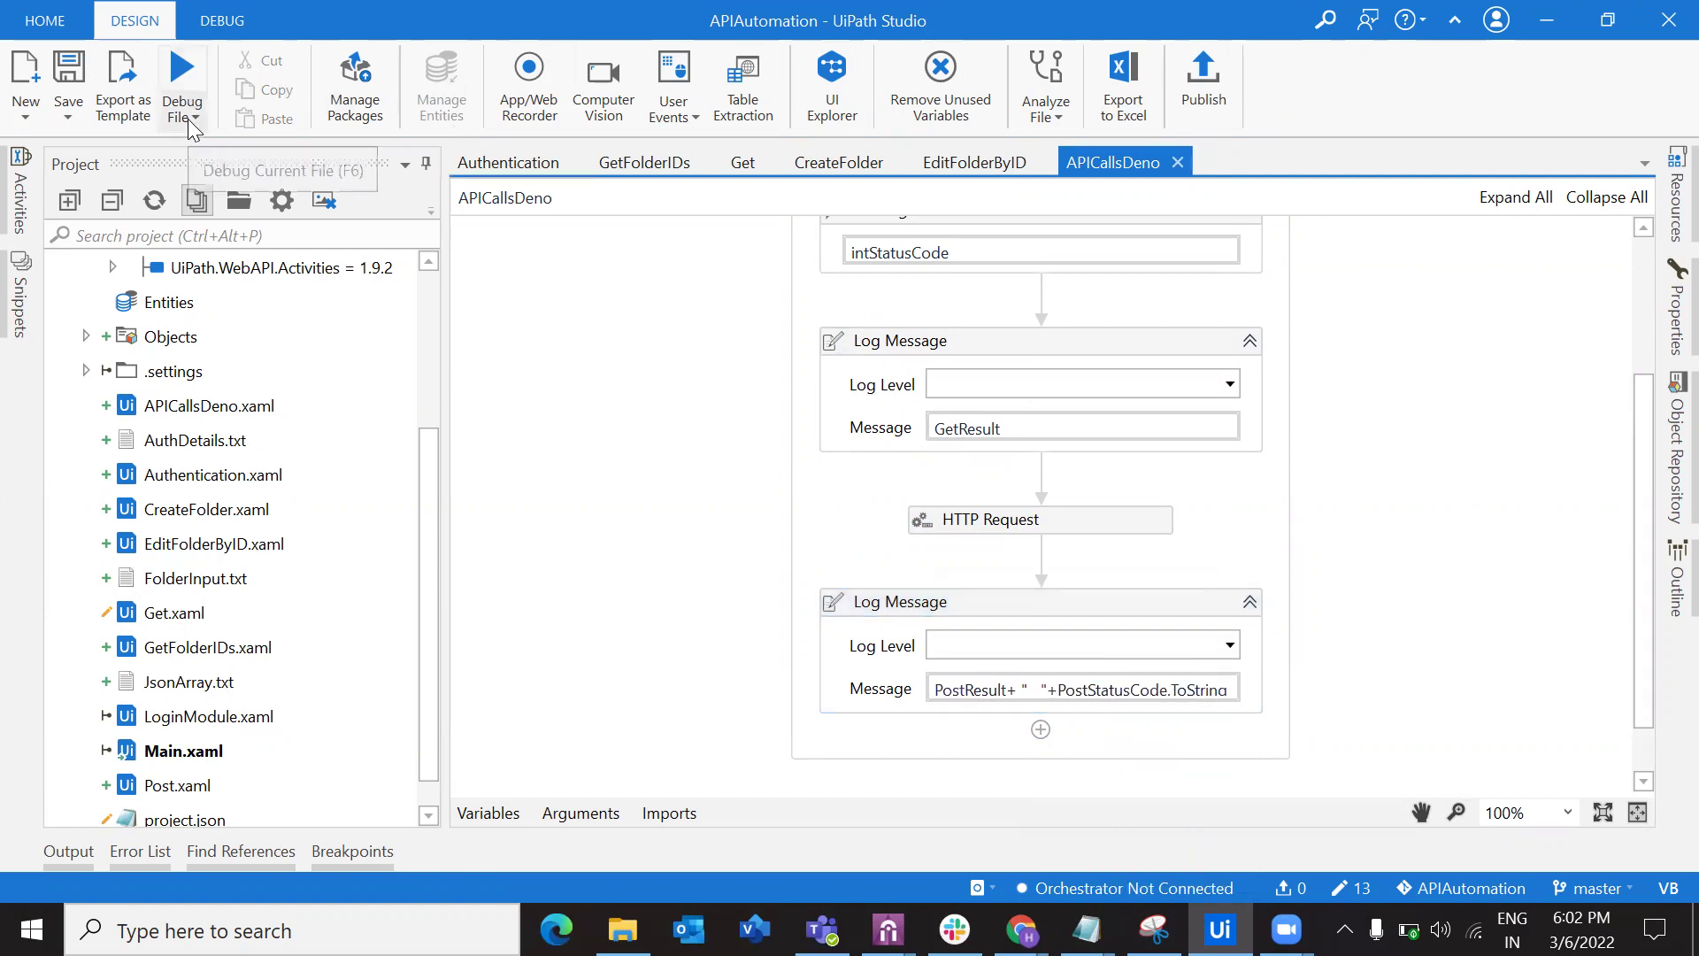
Debug the APICallsDeno file, dismiss the status code message box and inspect the POST result's message details in the output log.
left_click(185, 74)
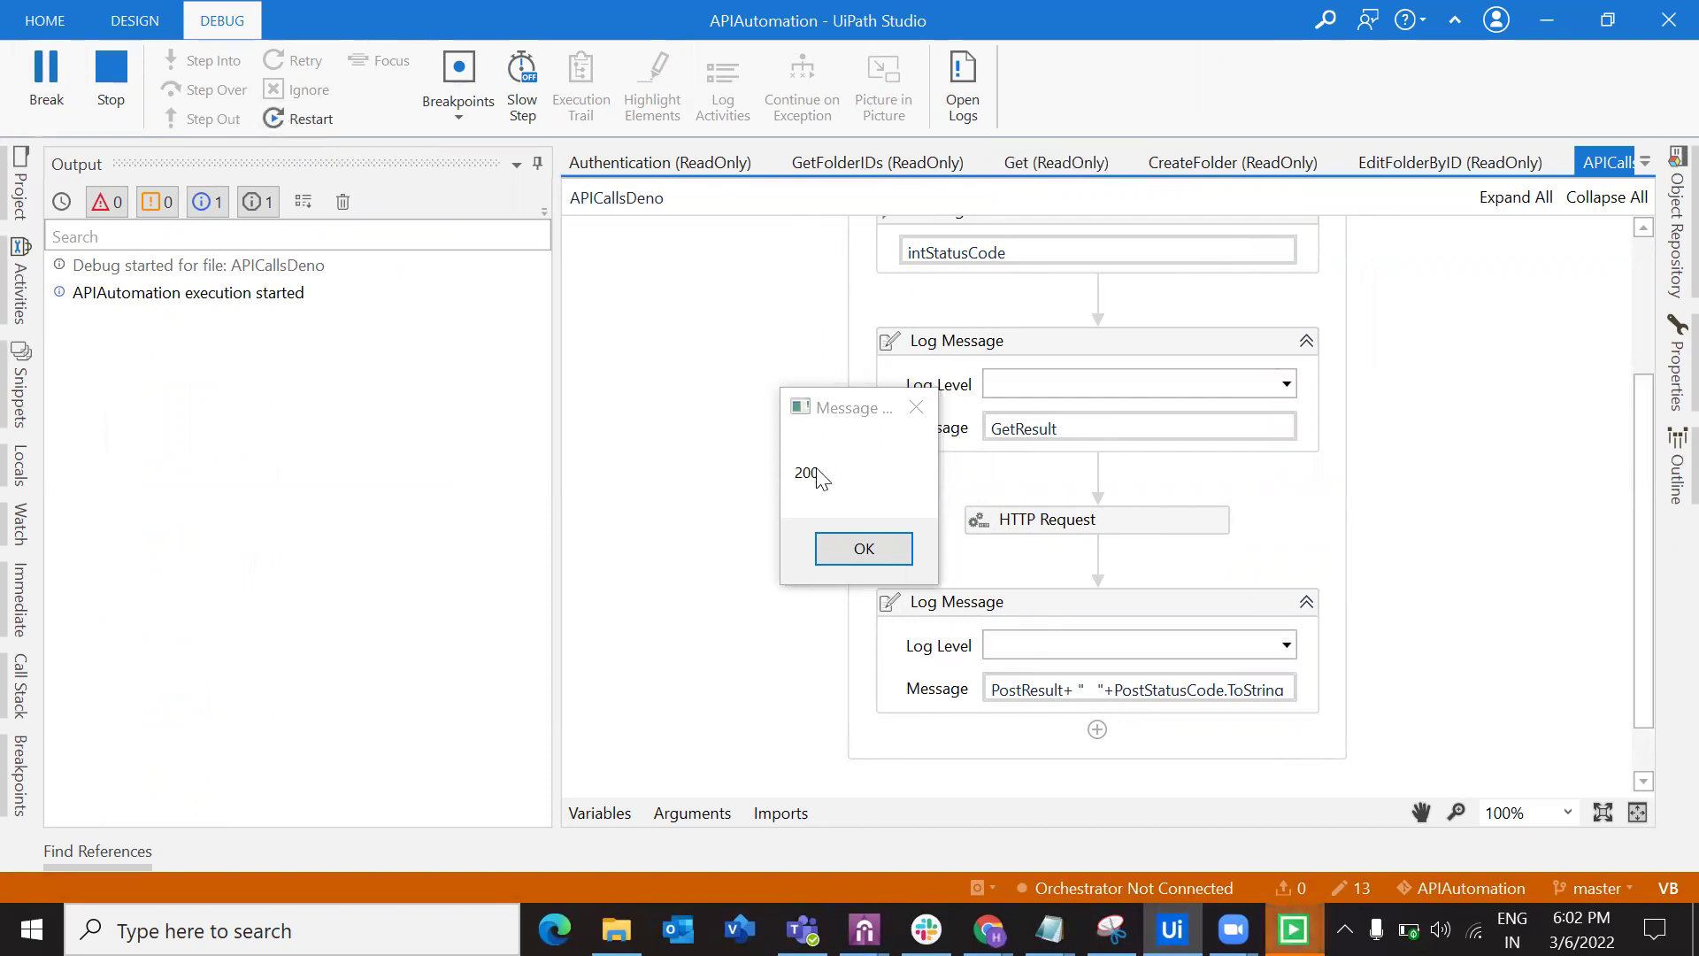
left_click(903, 550)
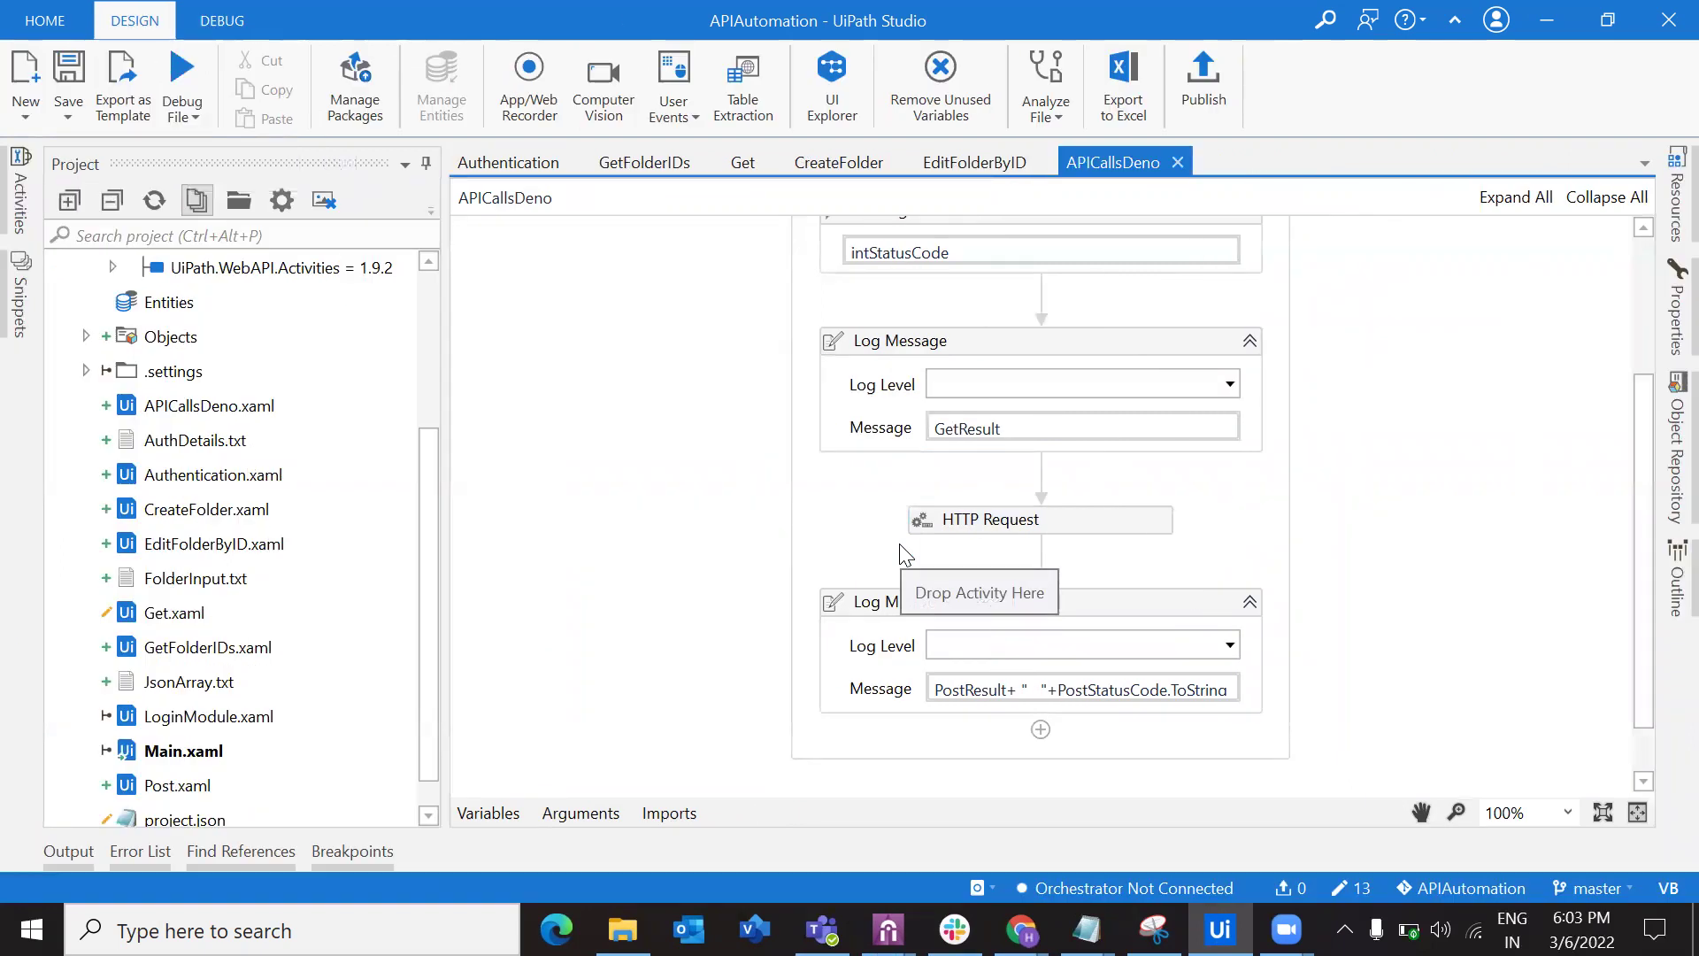
left_click(62, 851)
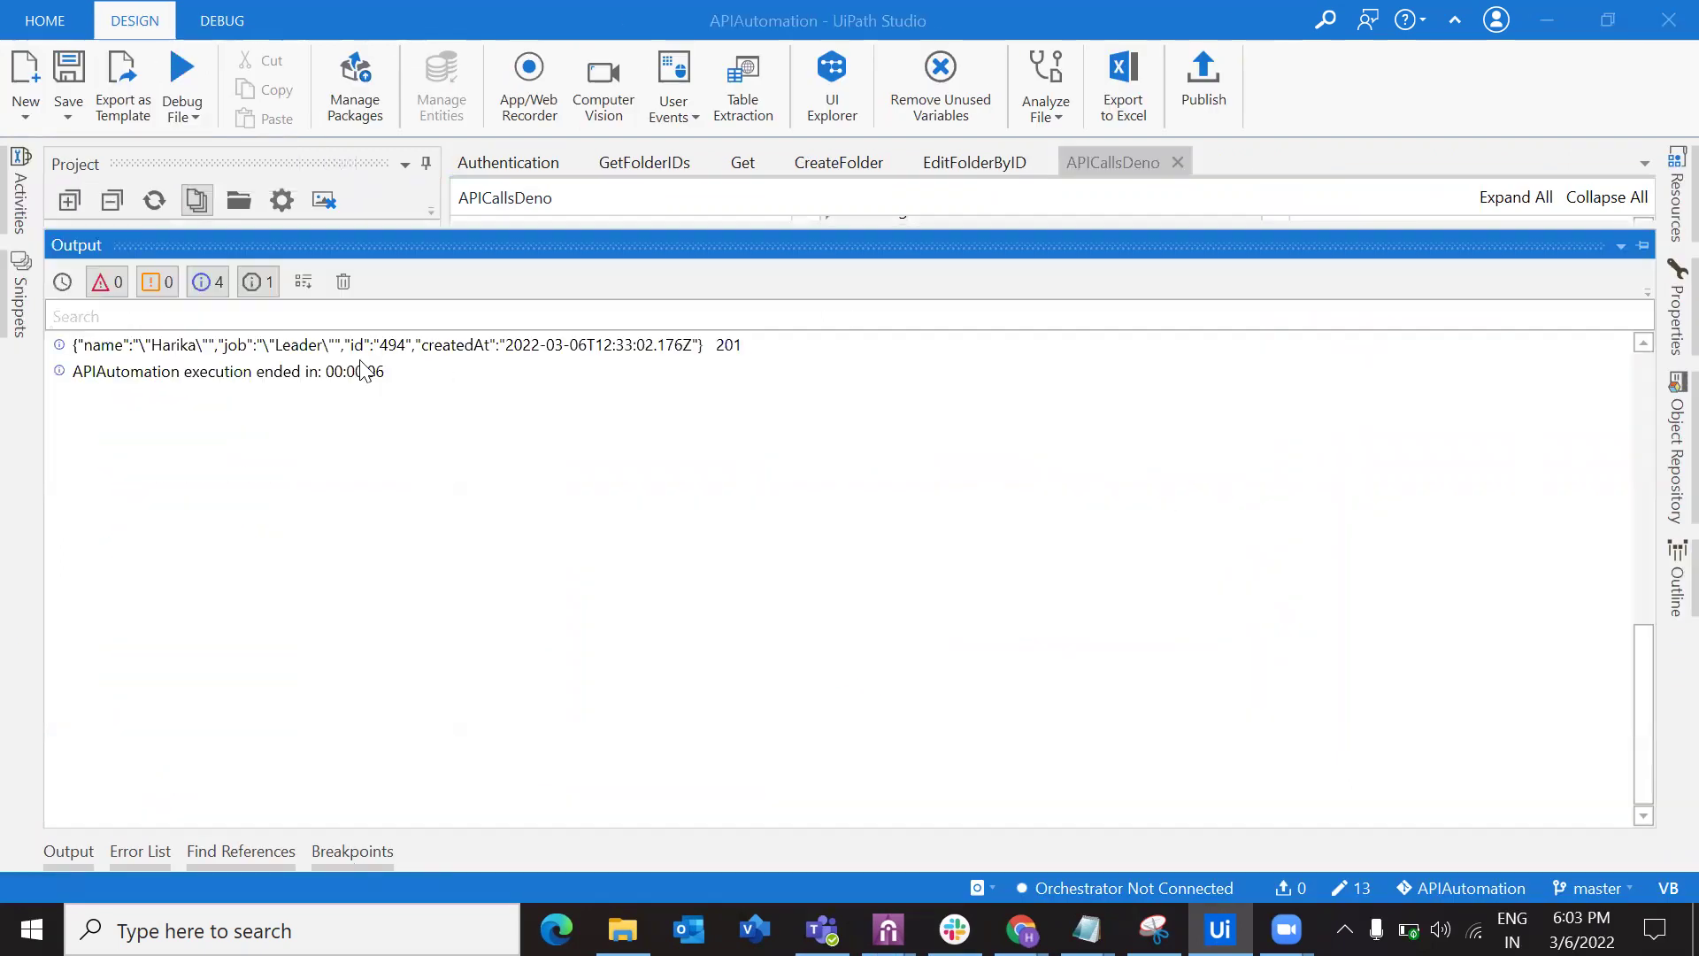
double_click(734, 345)
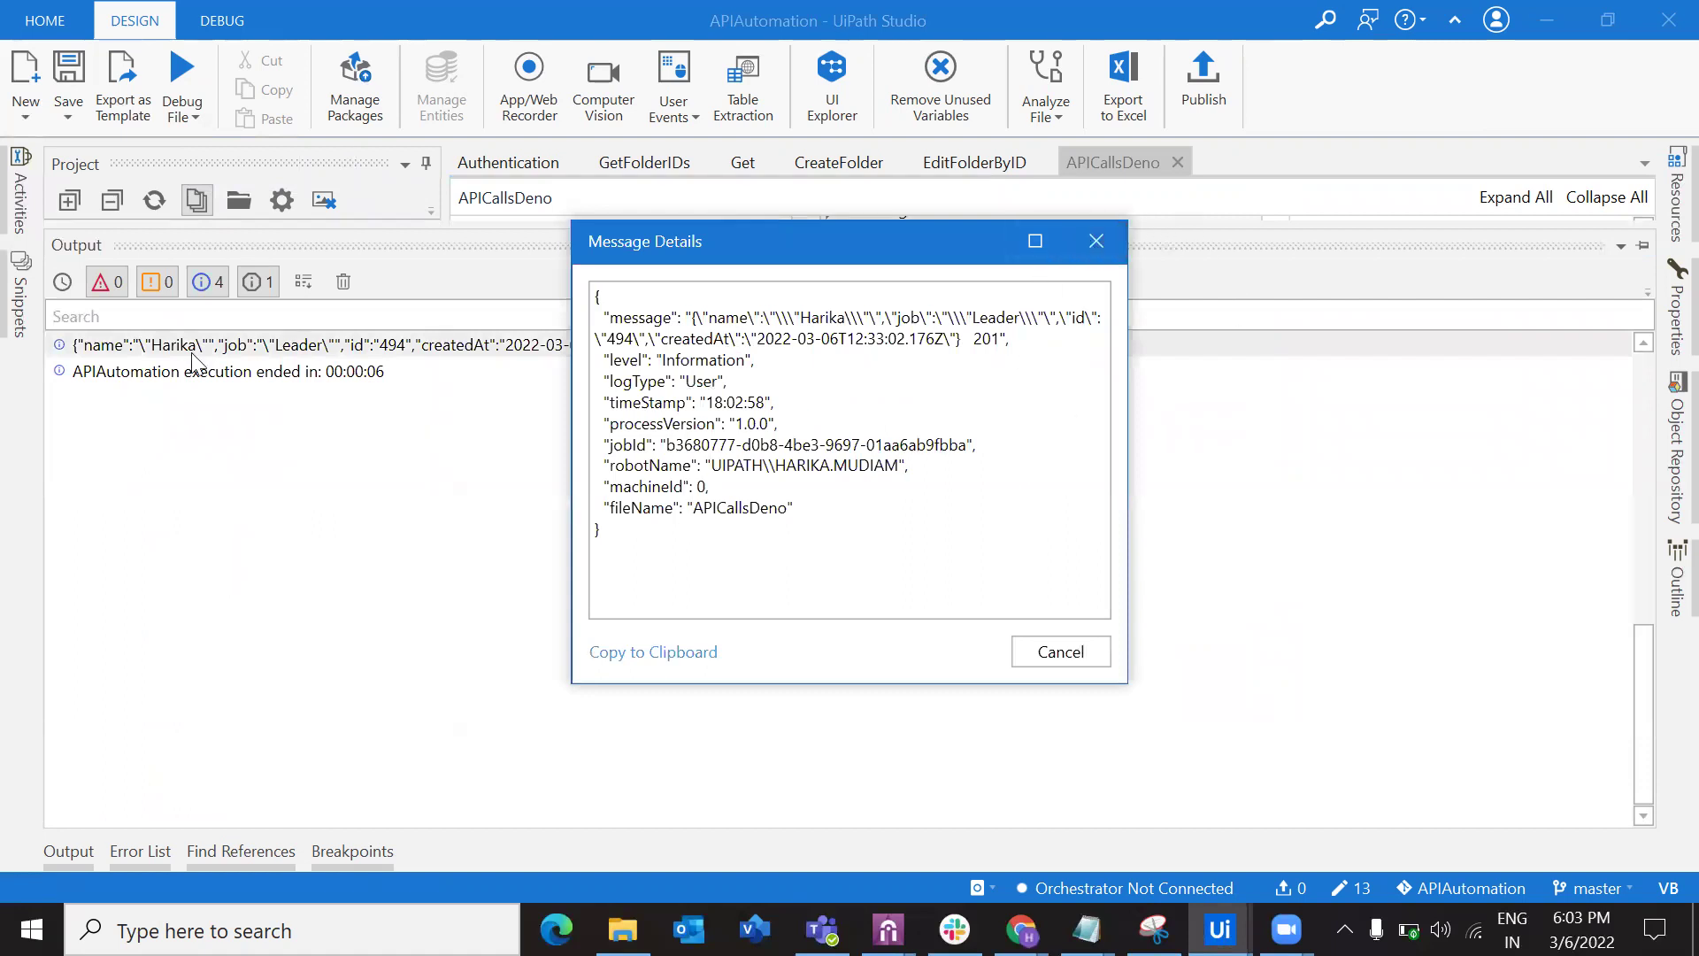
key("Escape")
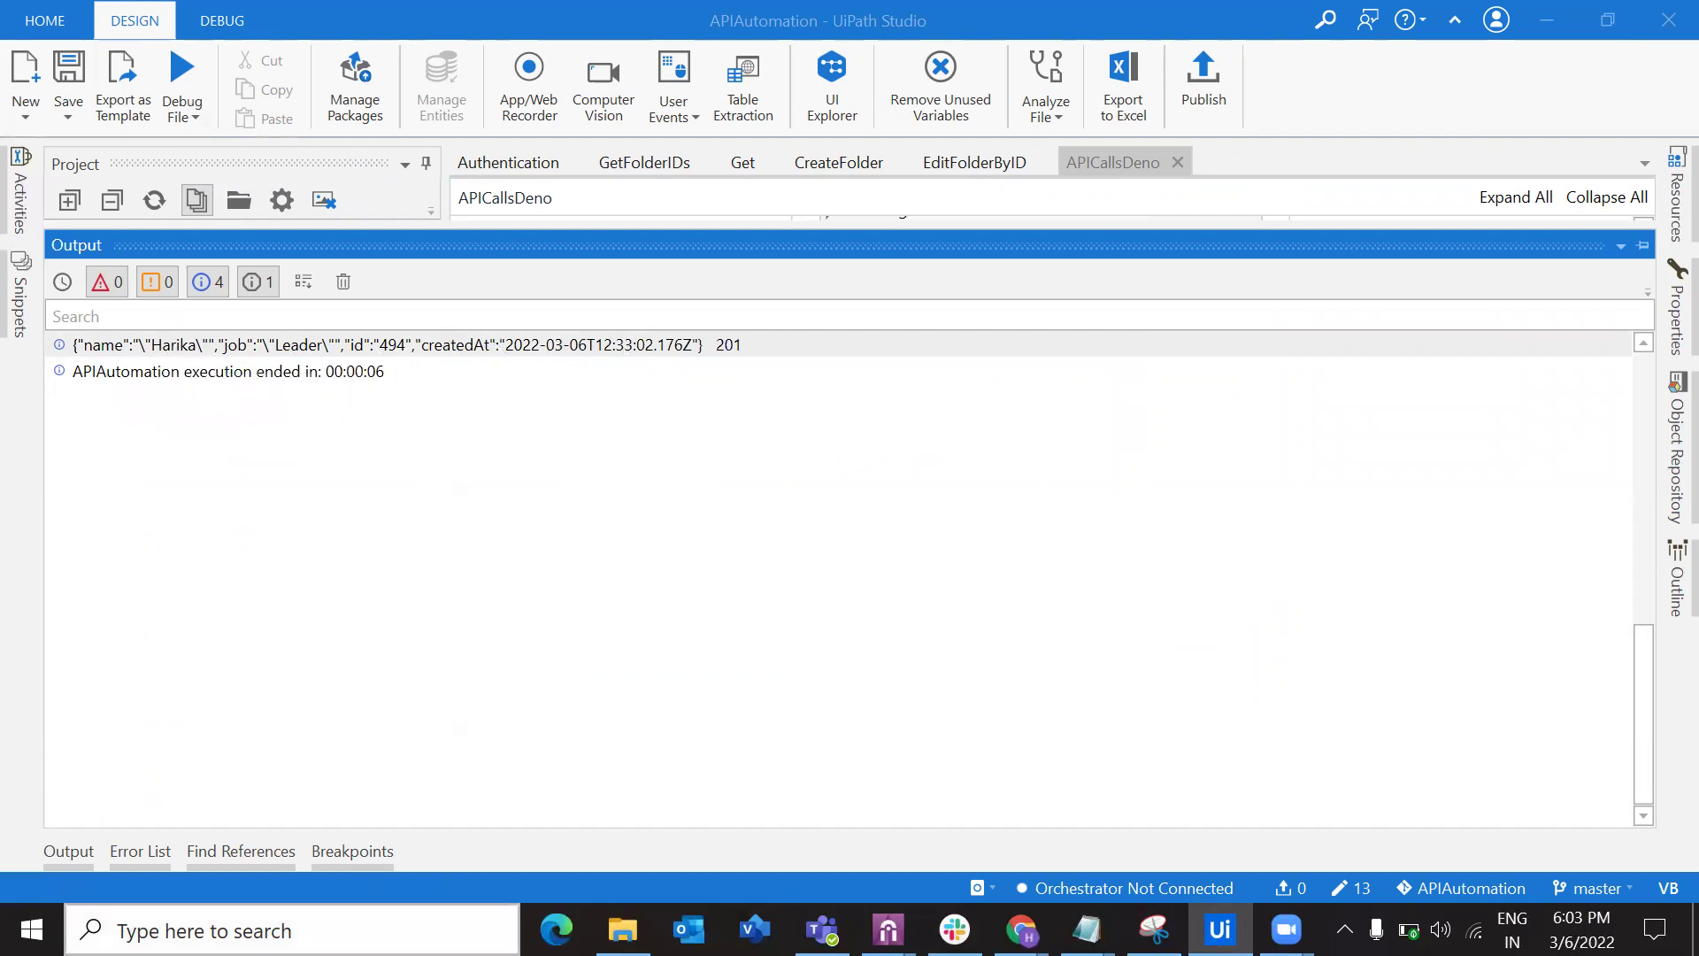
left_click(68, 852)
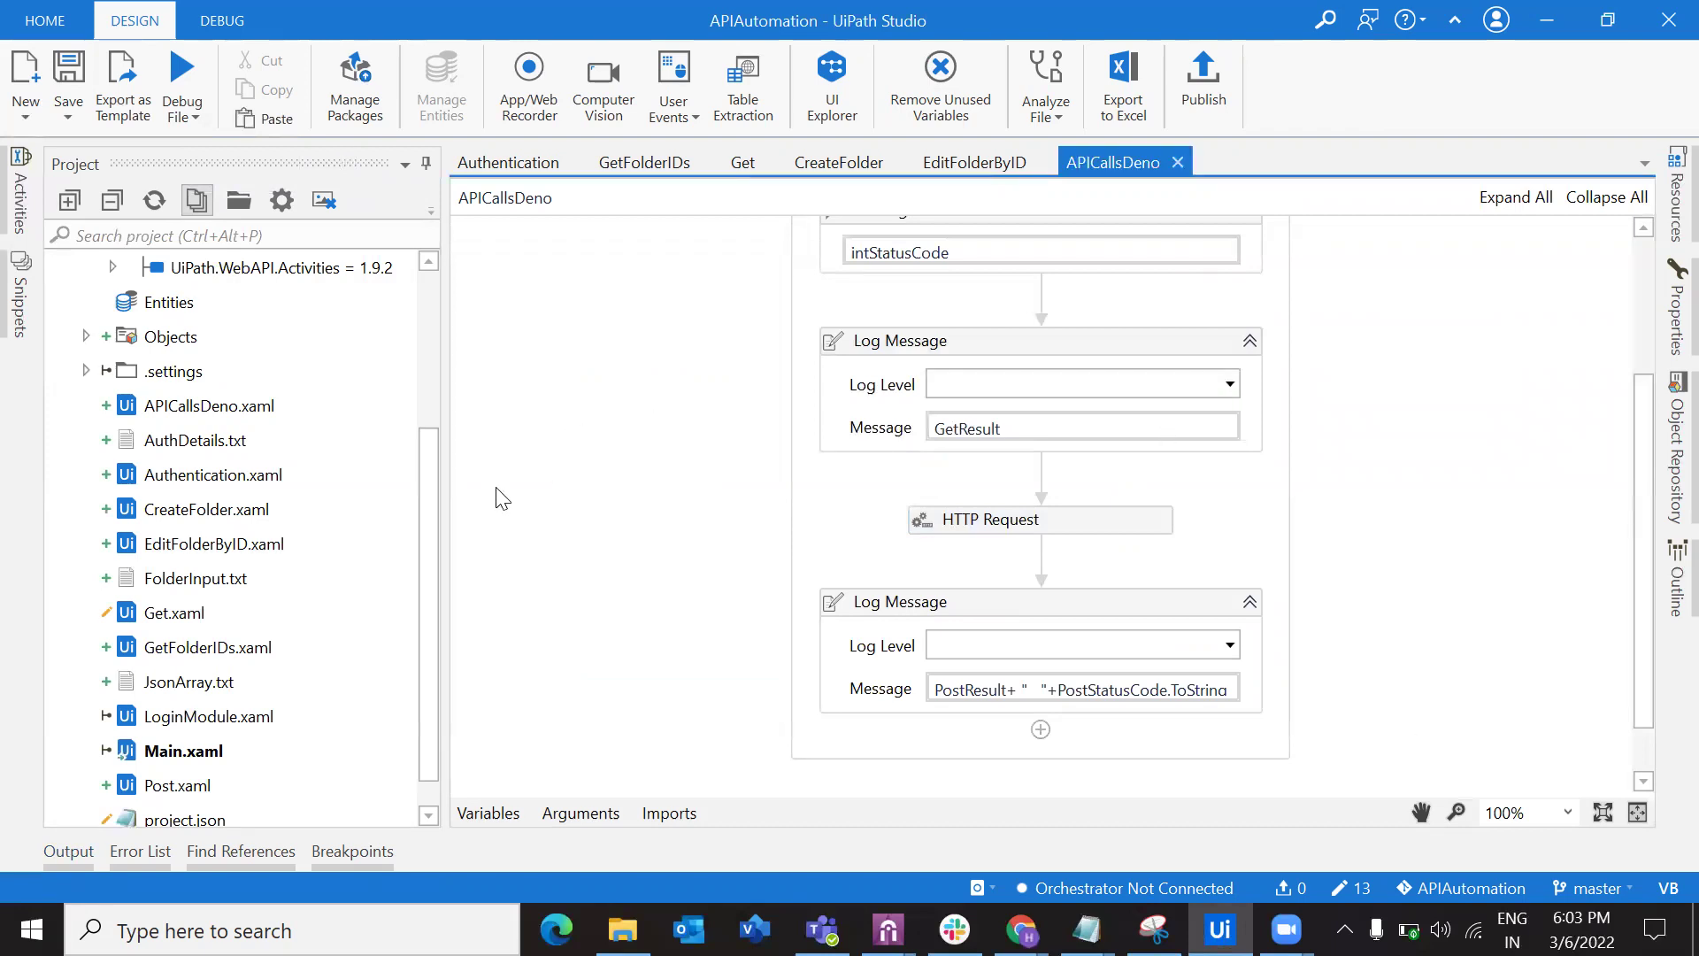
Switch to the Reqres page in Chrome and examine the sample request and response of the PUT Update call.
scroll(496, 493, "up", 5)
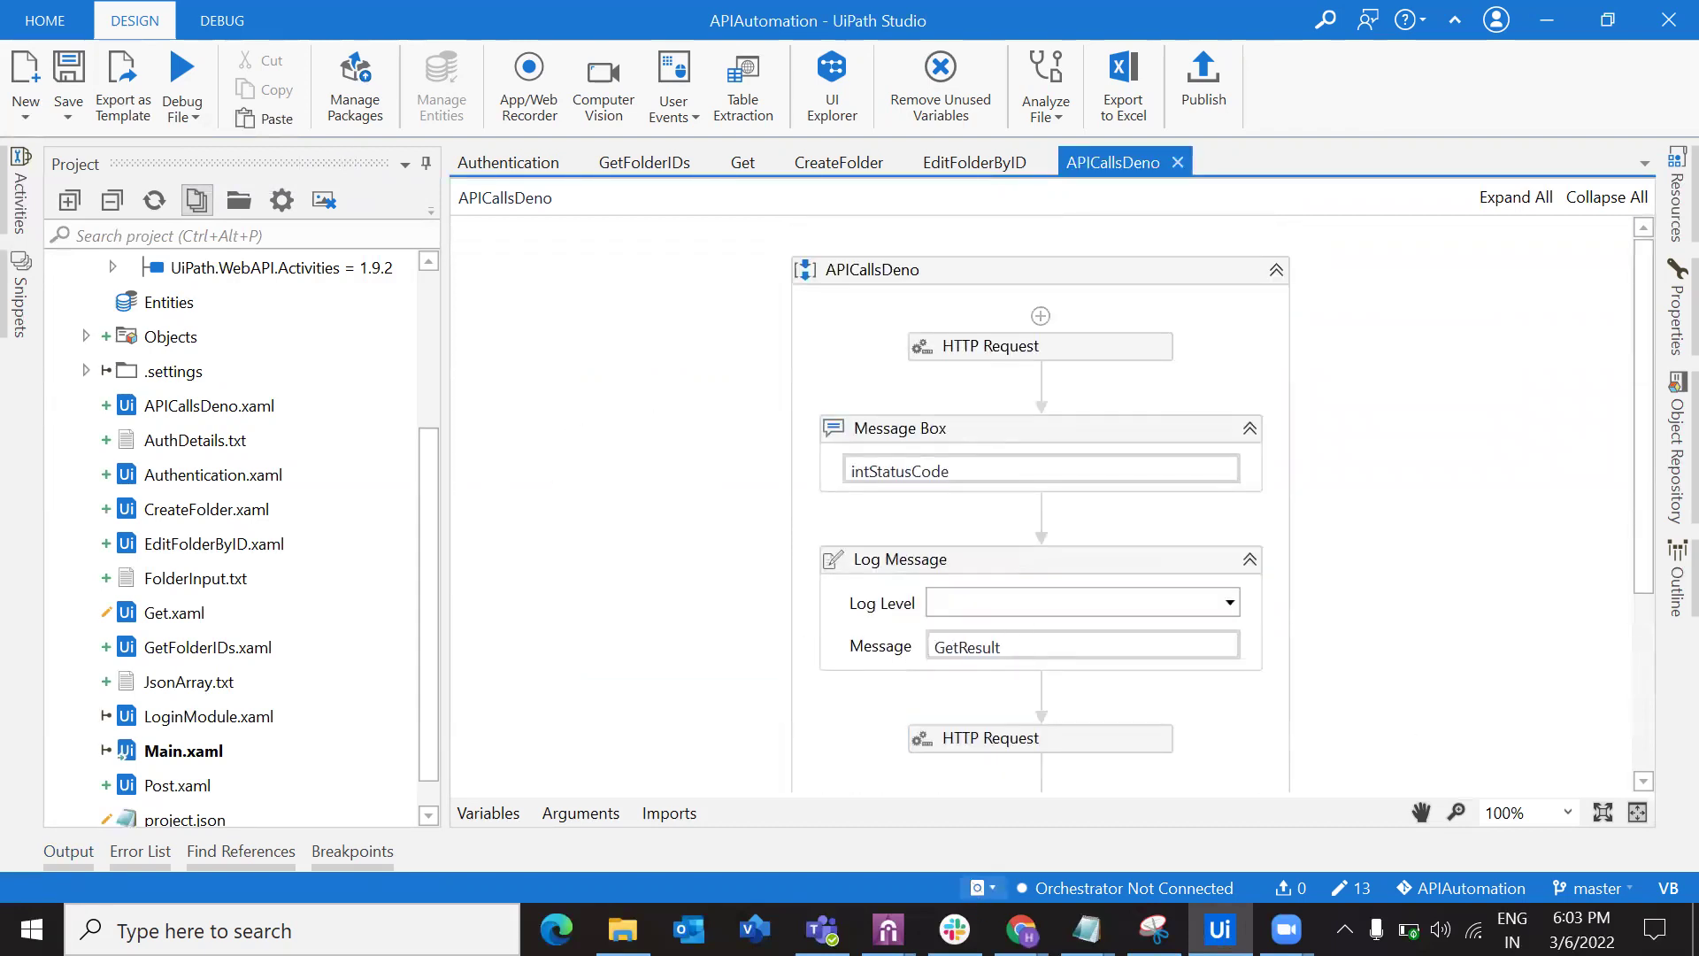
mouse_move(1021, 929)
left_click(695, 812)
key("ctrl+3")
scroll(243, 665, "down", 6)
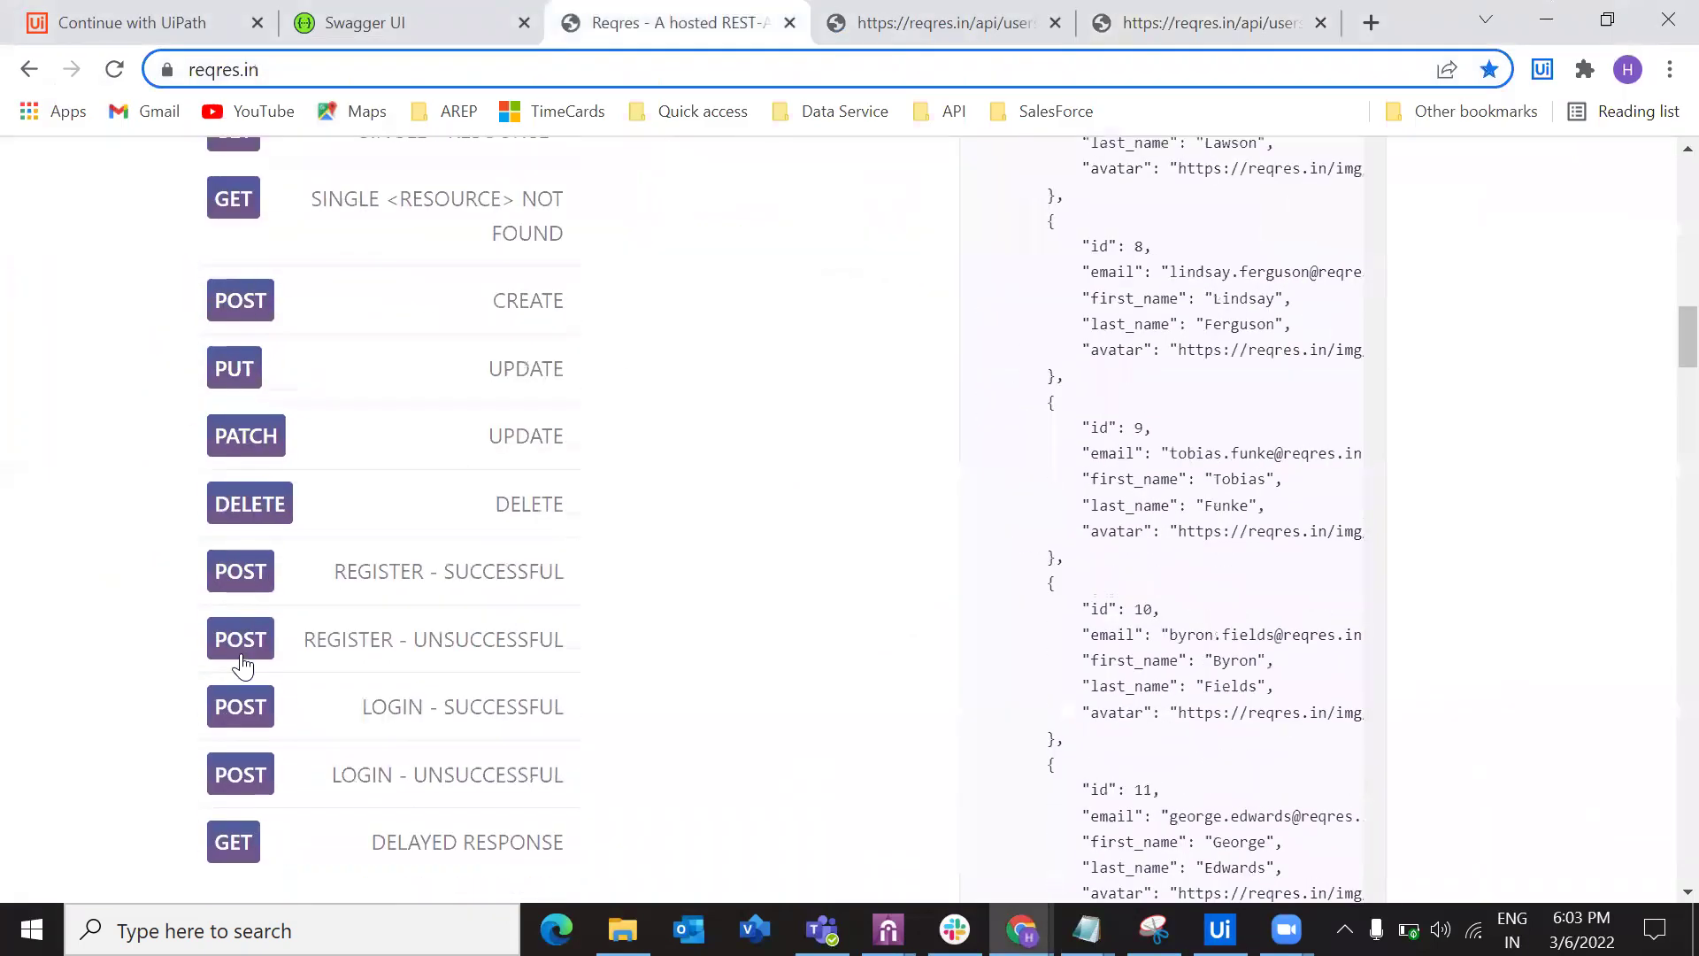
left_click(254, 392)
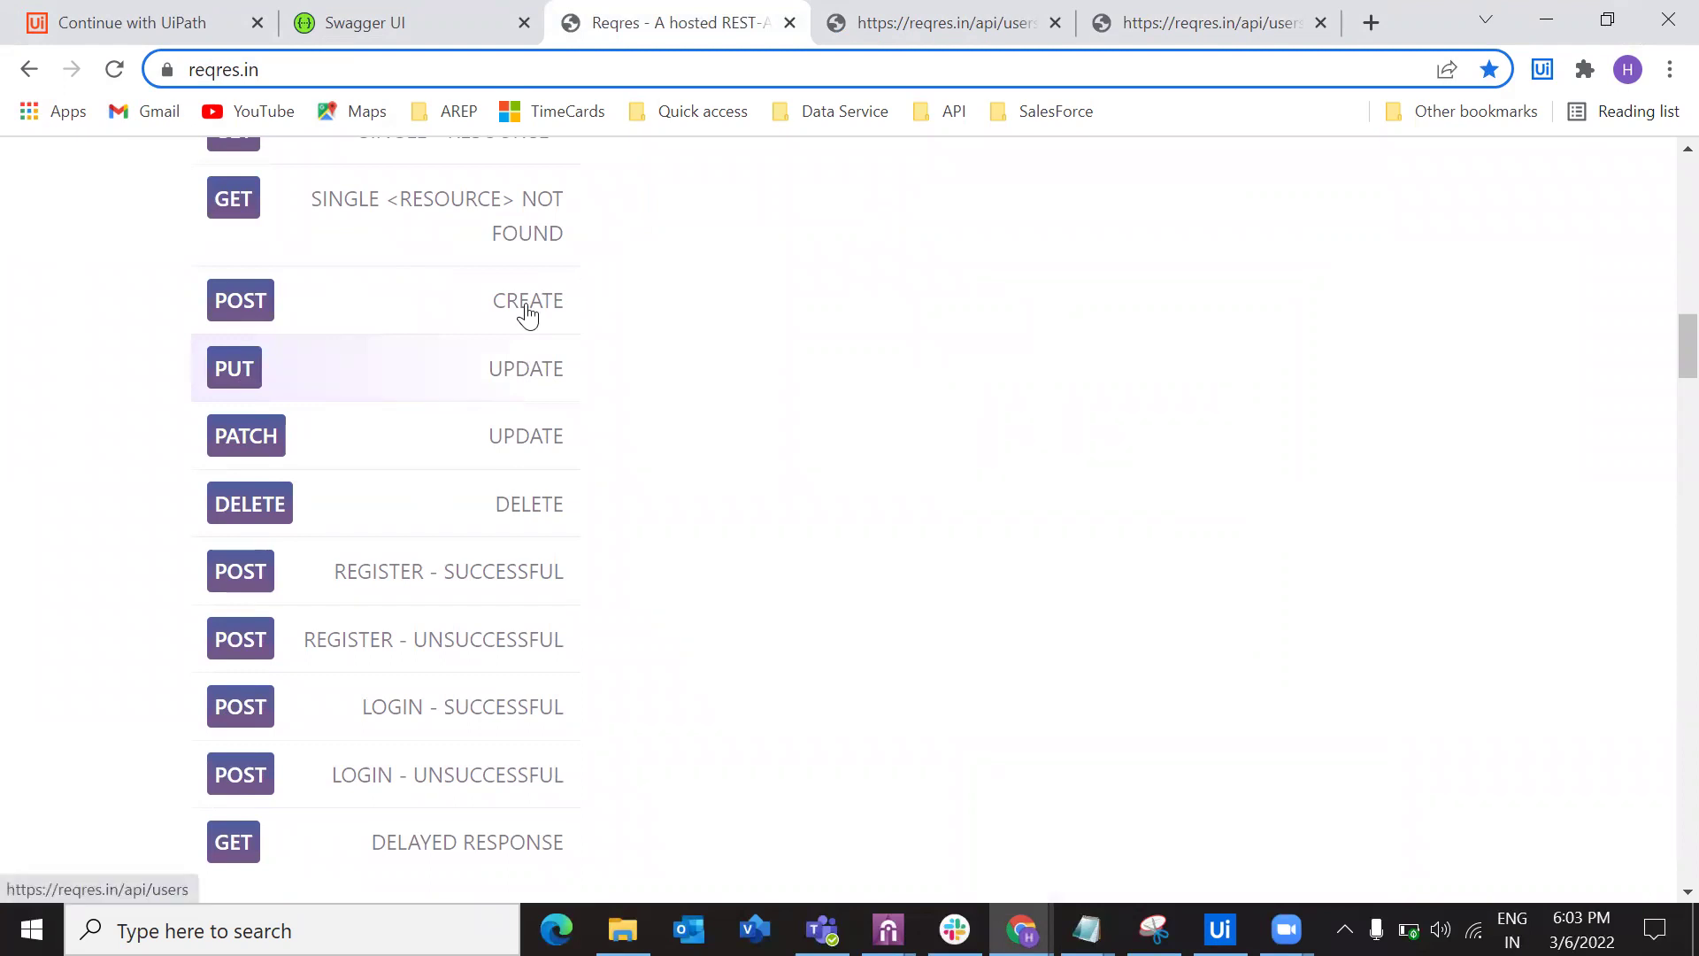
scroll(991, 516, "up", 10)
scroll(739, 482, "down", 2)
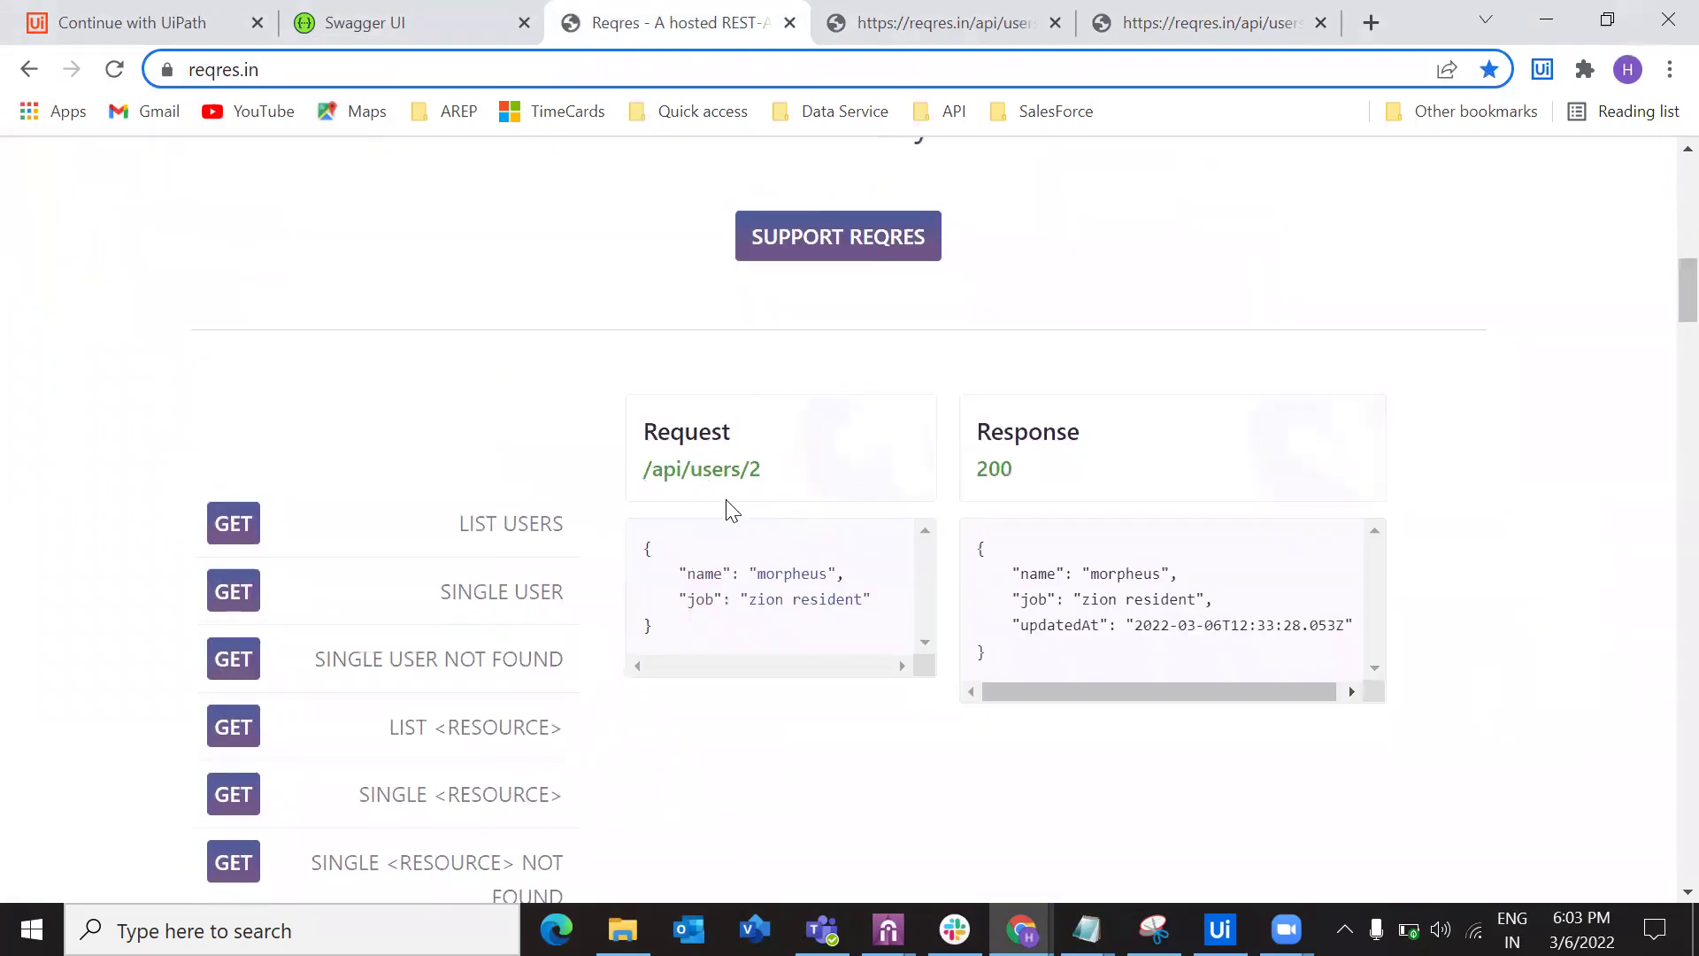
scroll(457, 731, "down", 6)
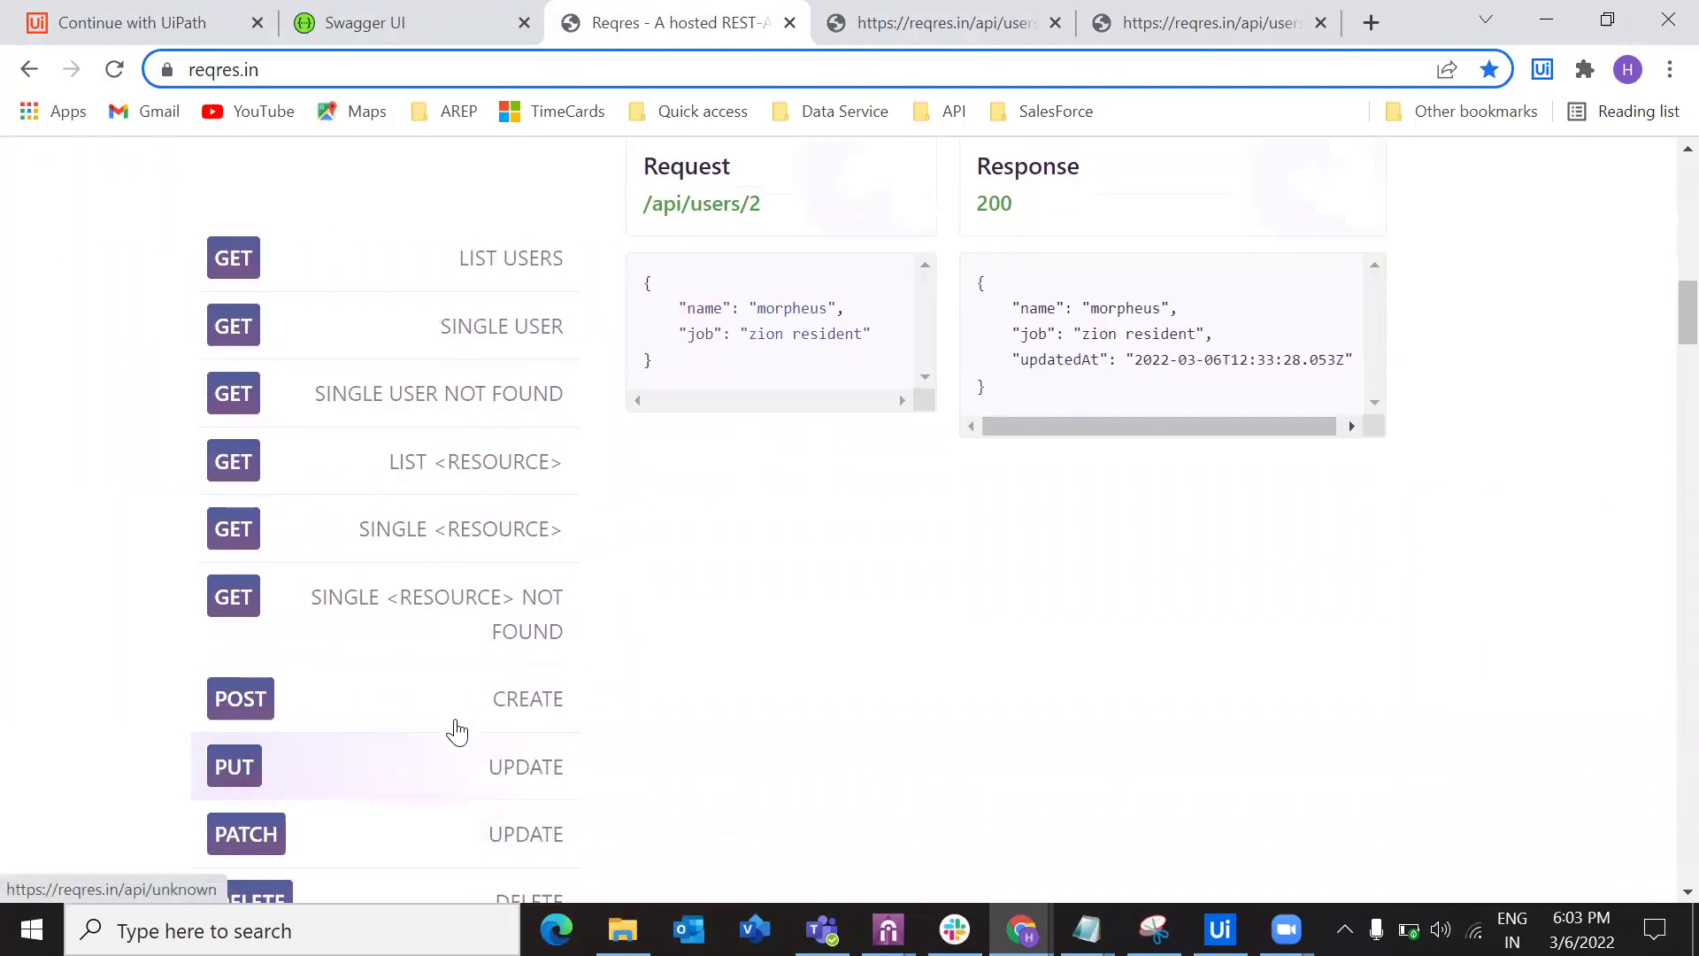
Examine the sample requests and responses of the PATCH Update and DELETE calls on the Reqres page, including the DELETE status code.
scroll(457, 731, "down", 2)
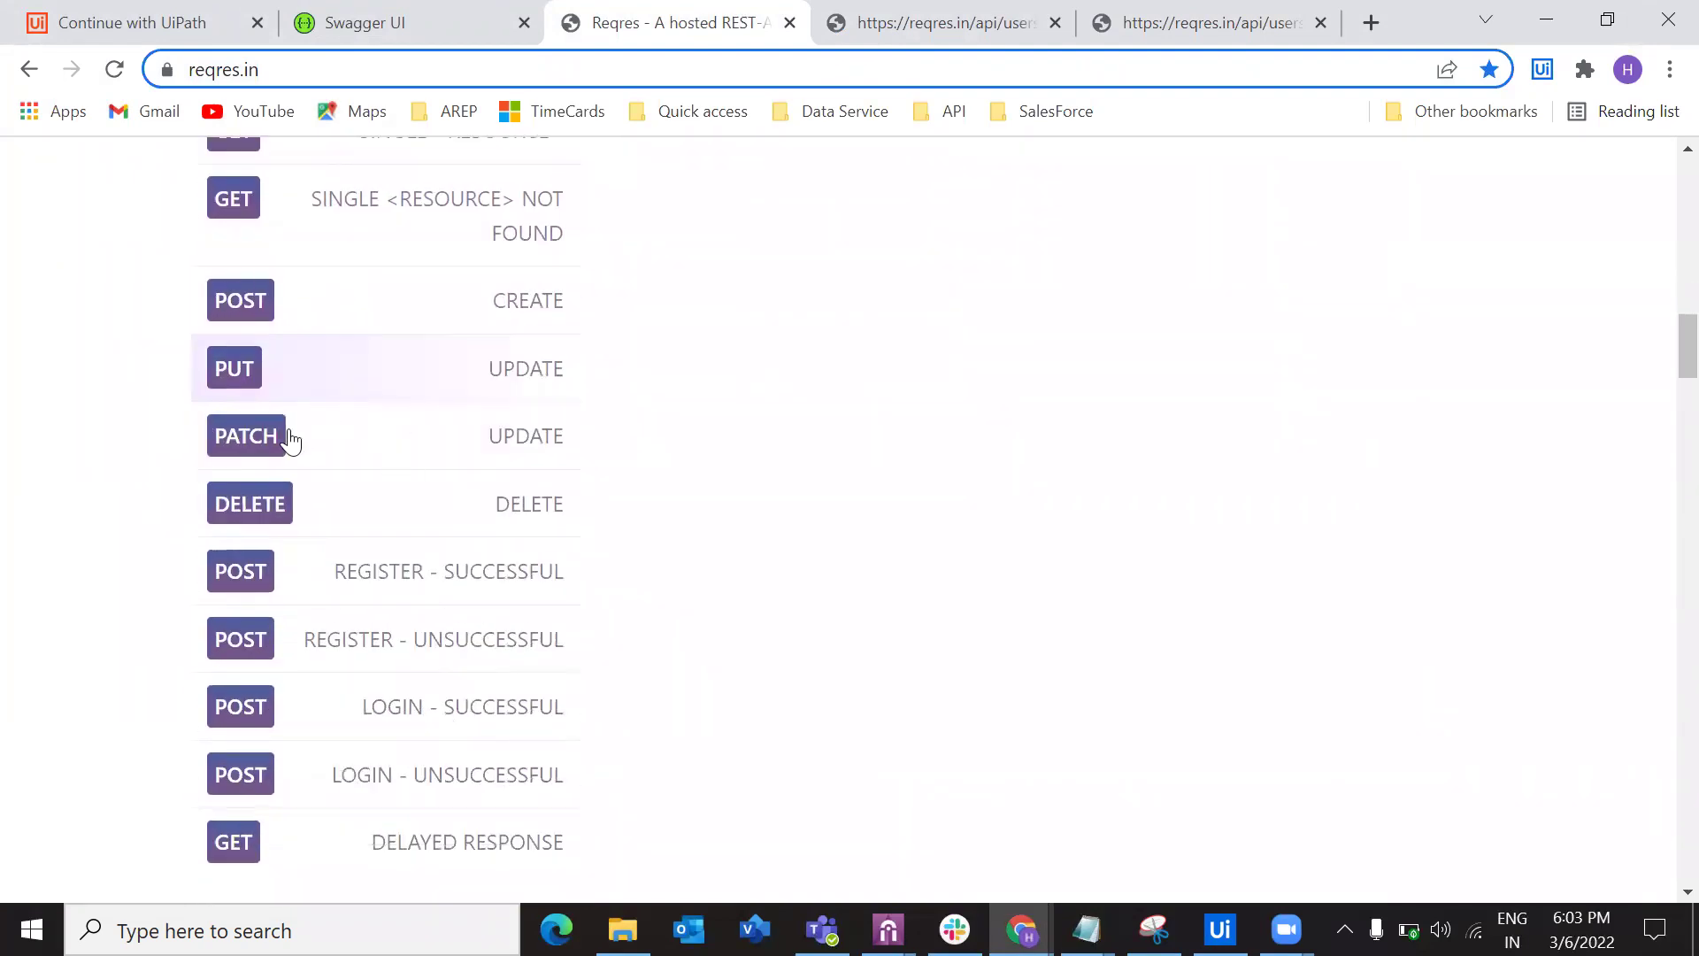
scroll(1124, 596, "up", 8)
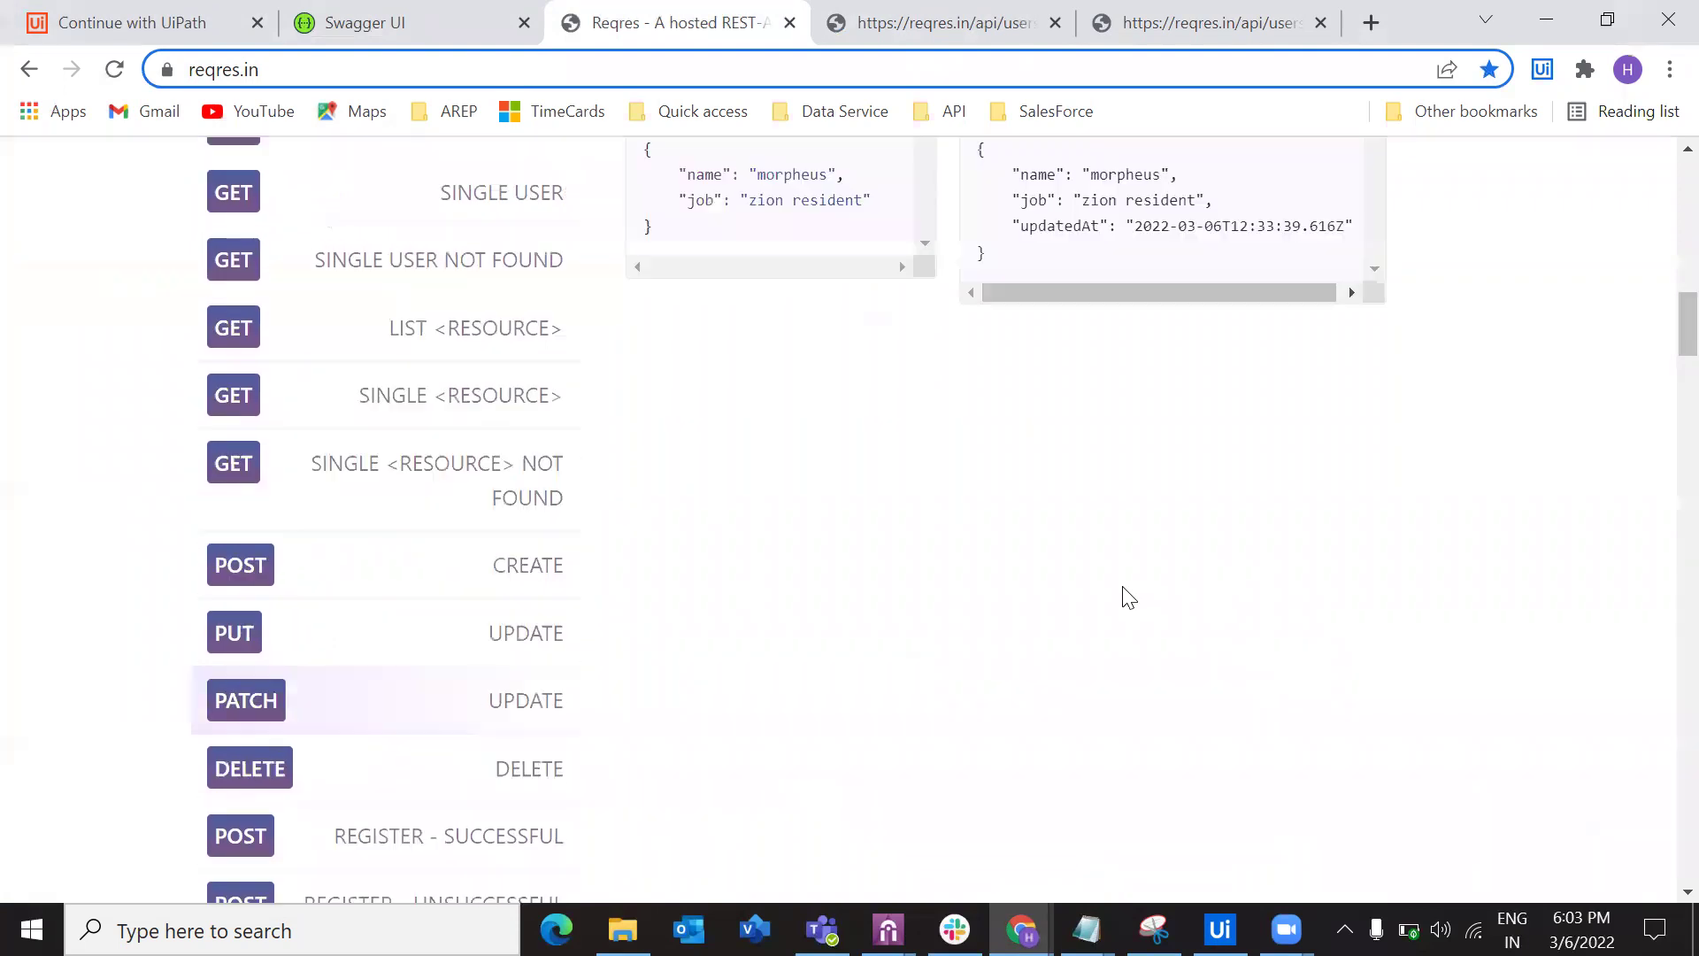
scroll(611, 637, "down", 8)
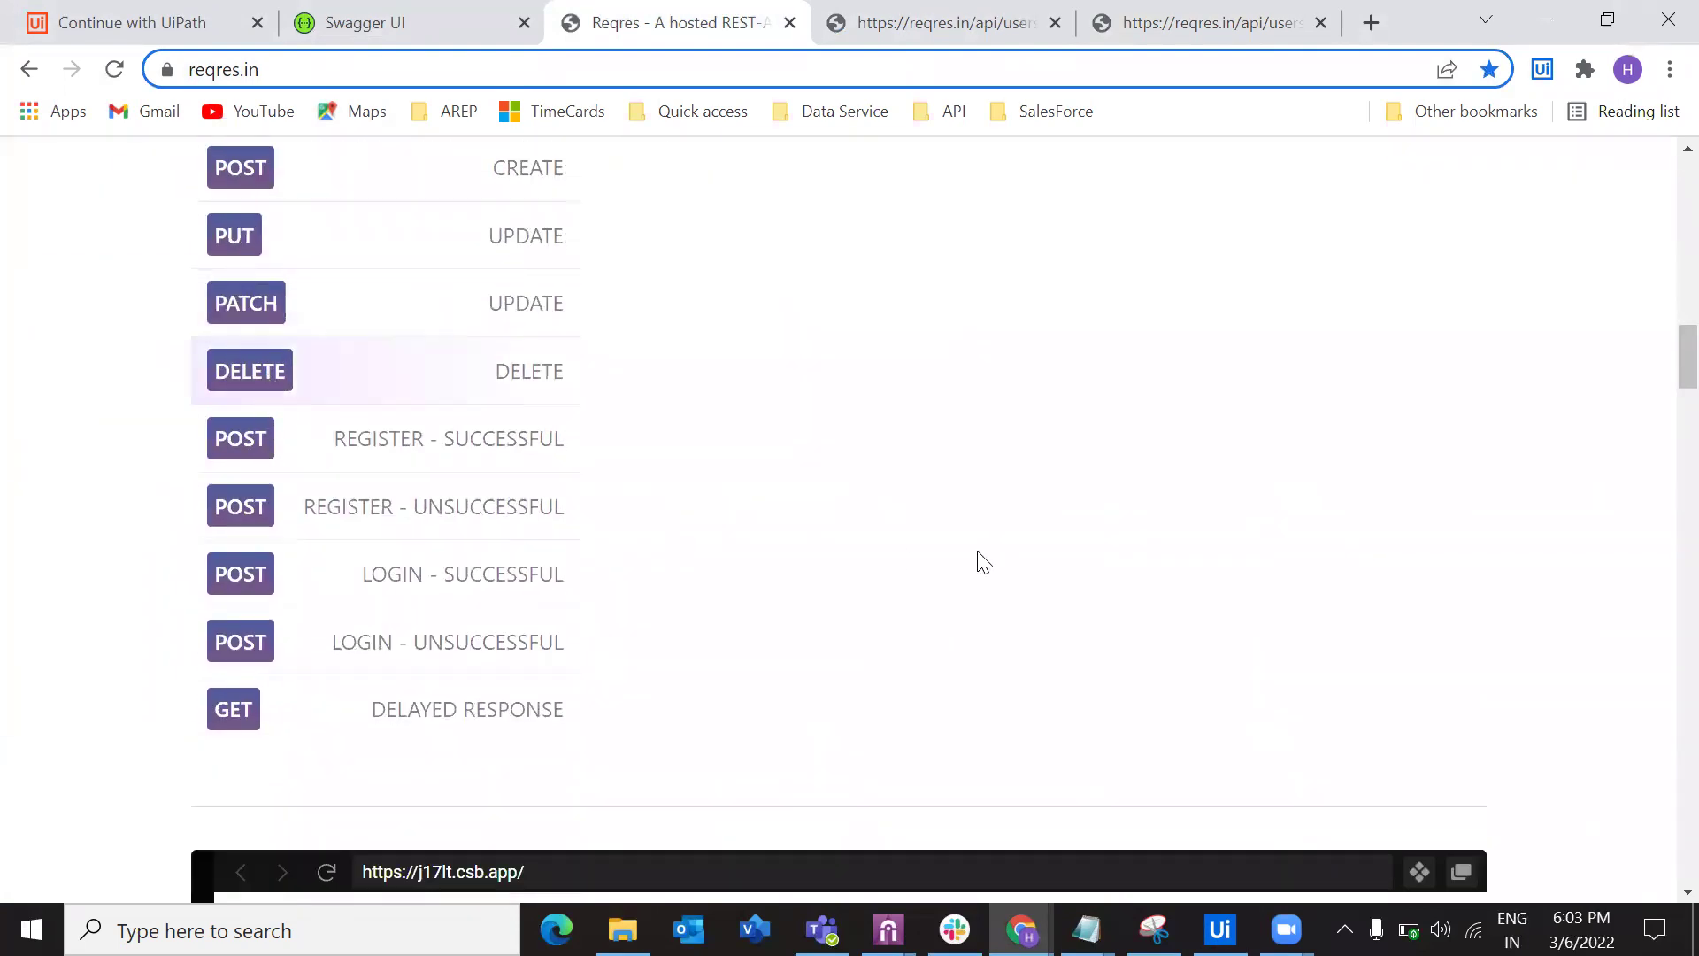
scroll(982, 562, "up", 8)
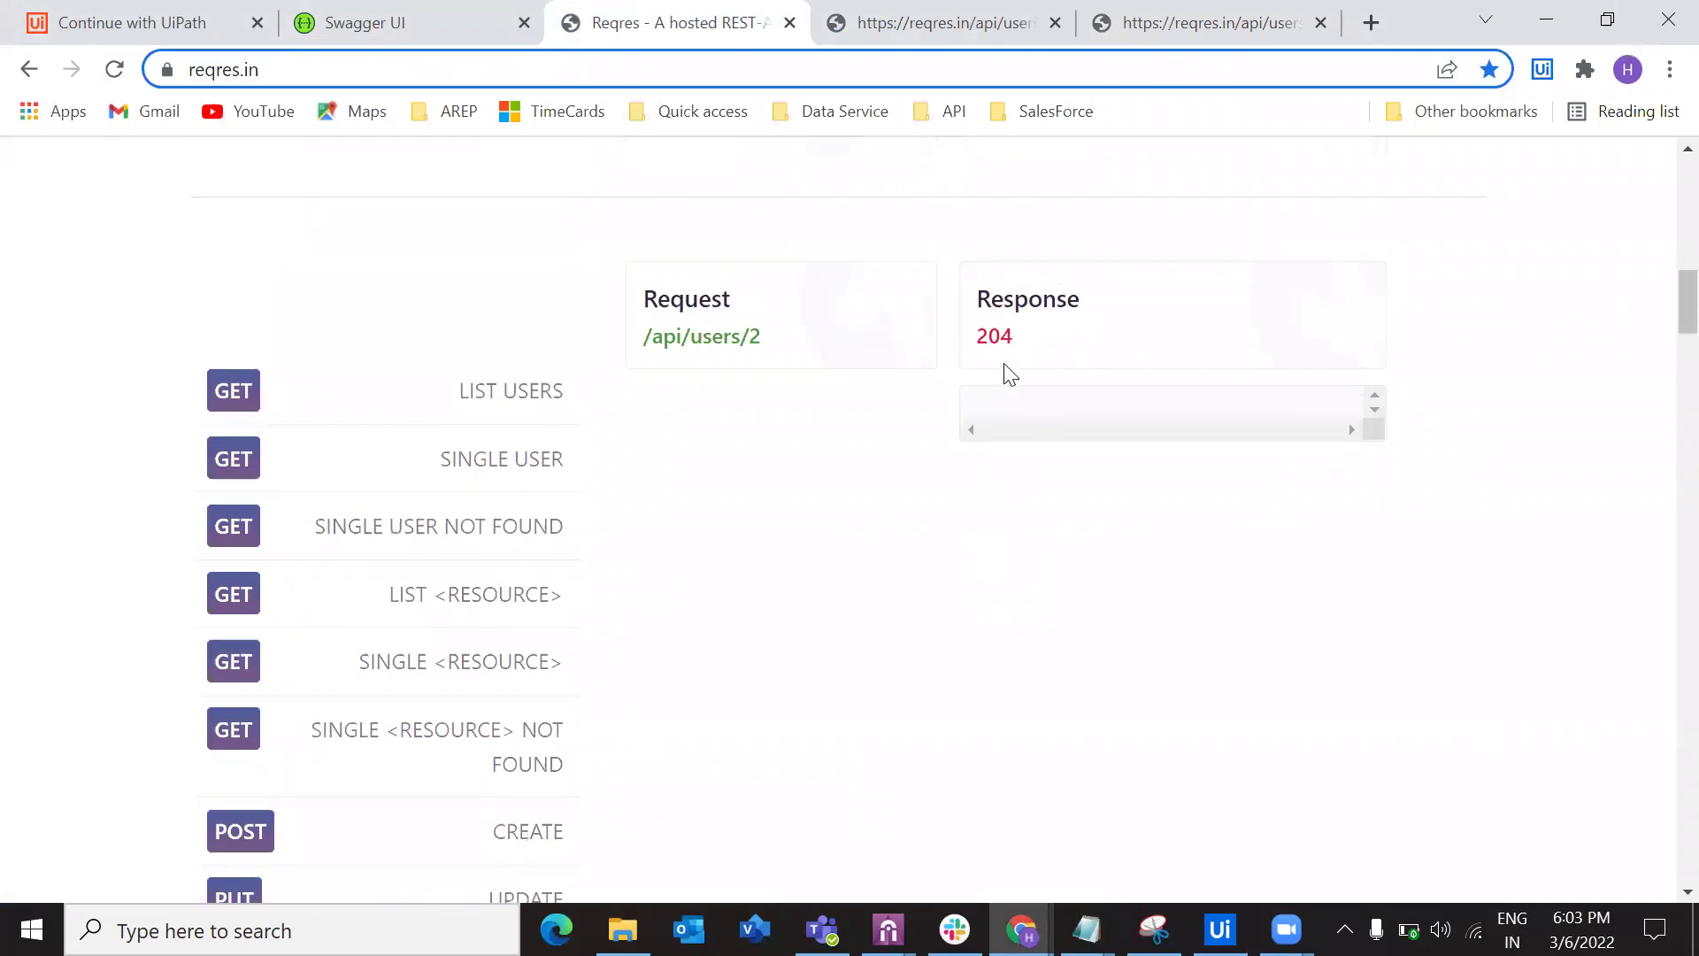
double_click(991, 338)
left_click(1008, 342)
scroll(627, 696, "down", 7)
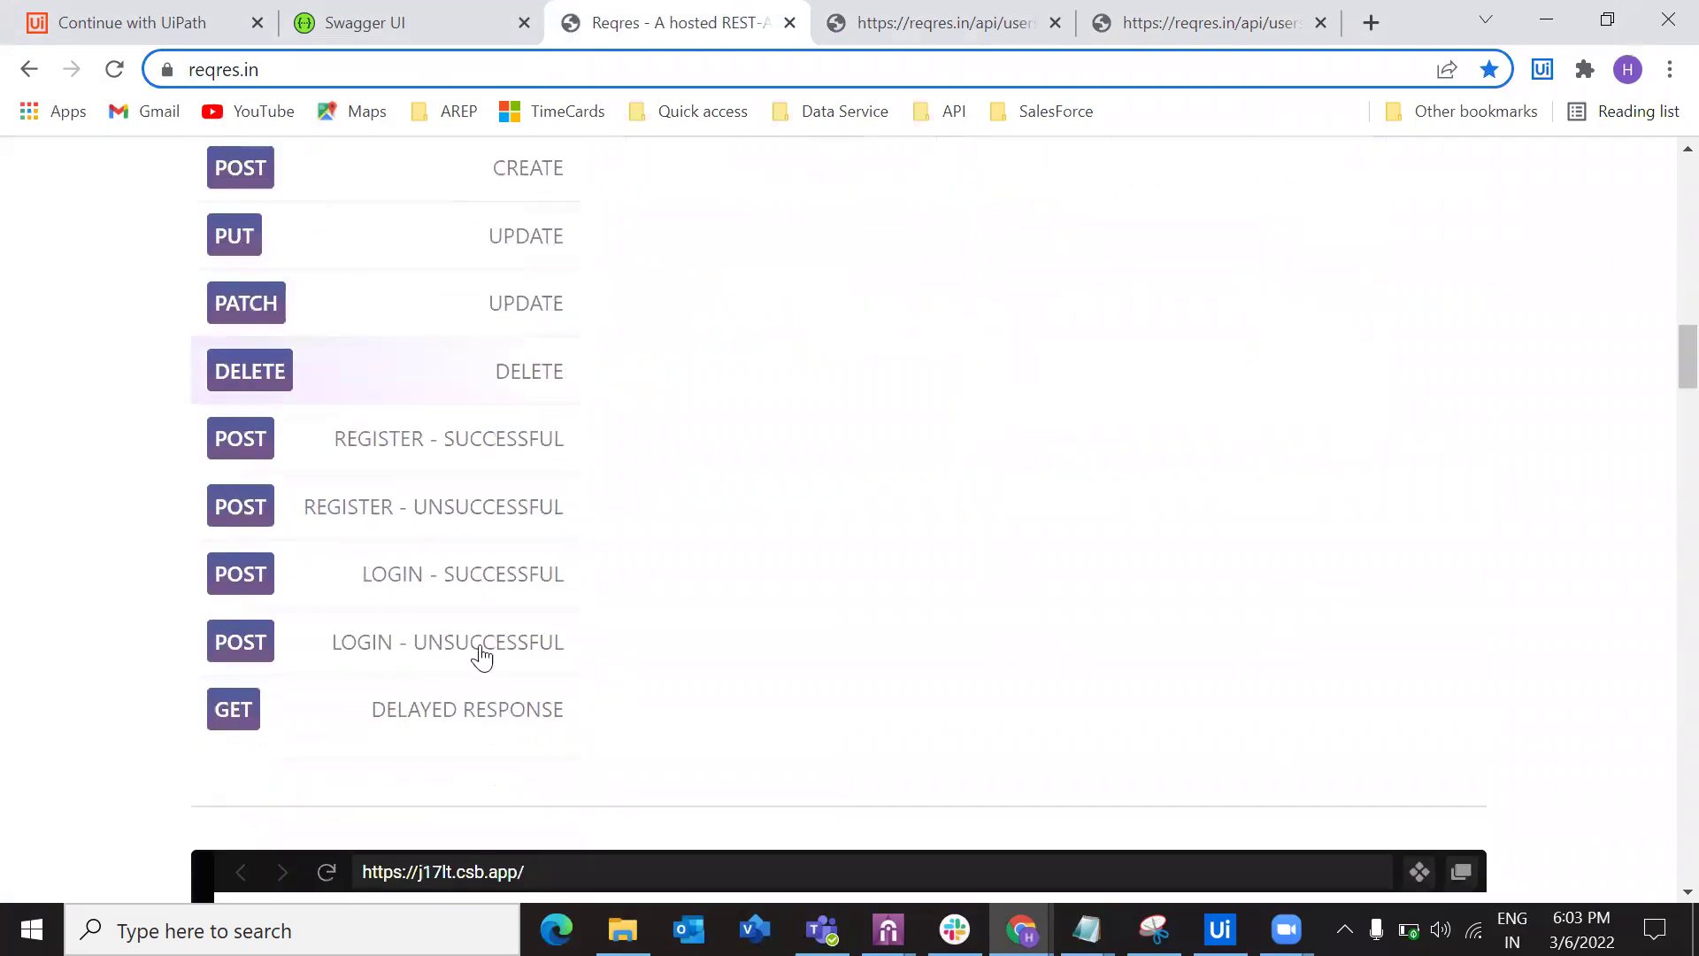
Examine the sample requests and responses of the successful and unsuccessful POST Register calls on the Reqres page.
left_click(312, 453)
scroll(799, 633, "up", 8)
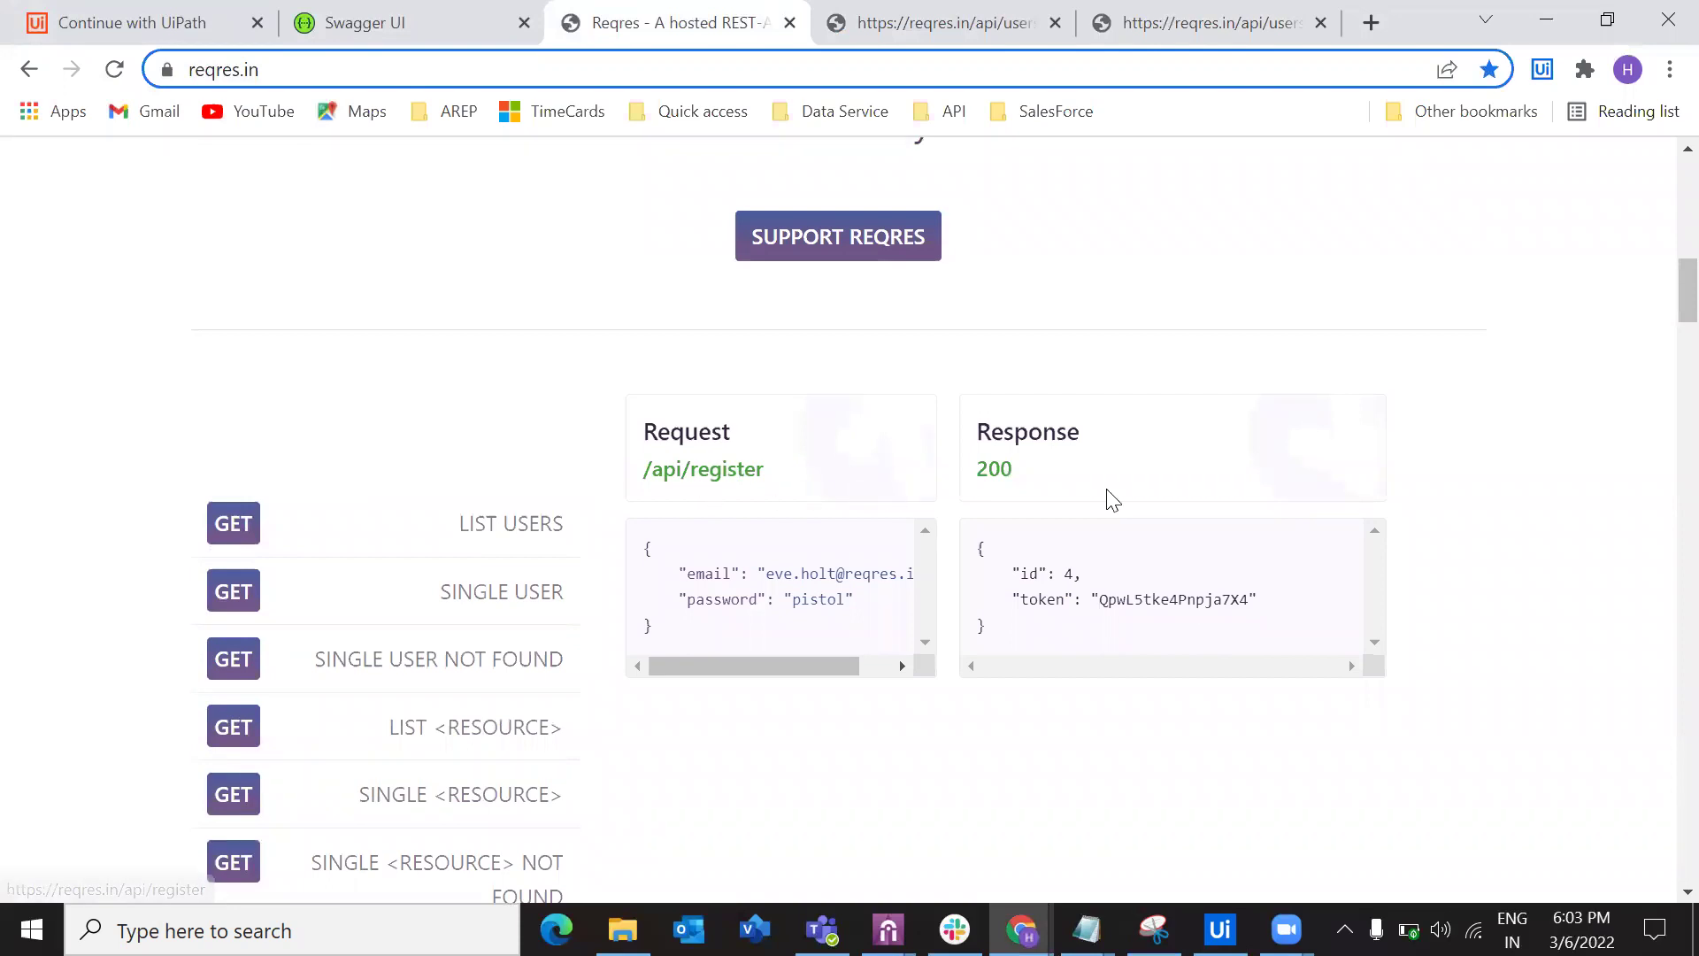
scroll(575, 770, "down", 10)
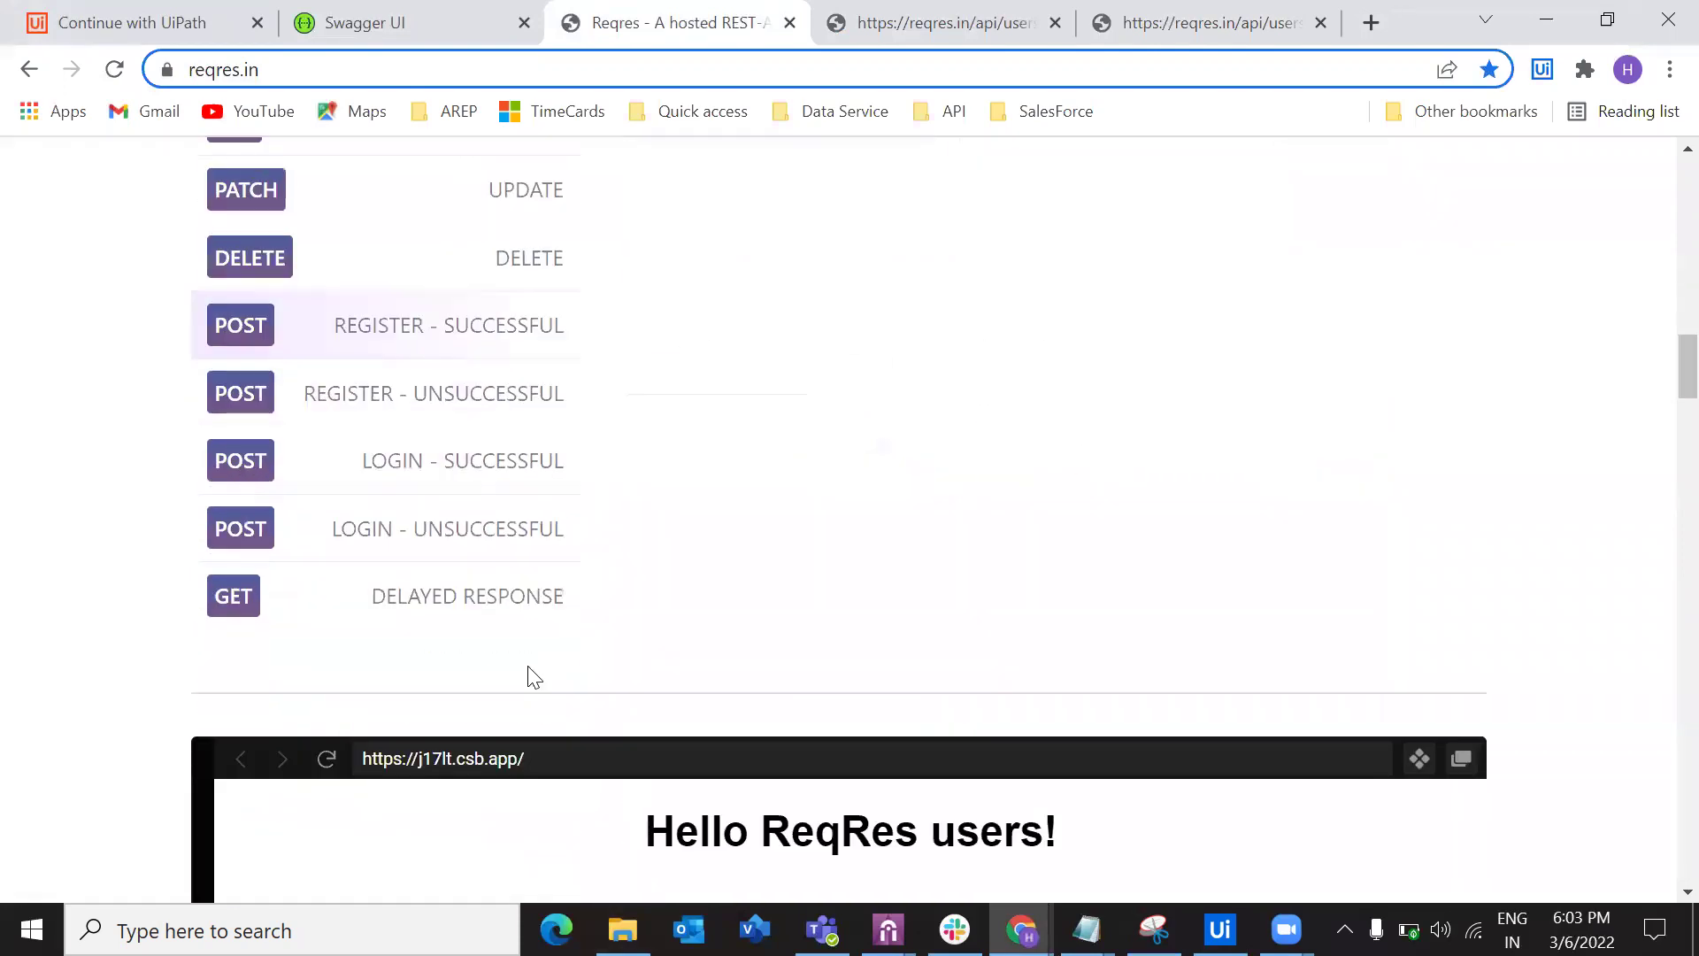
scroll(1088, 591, "up", 10)
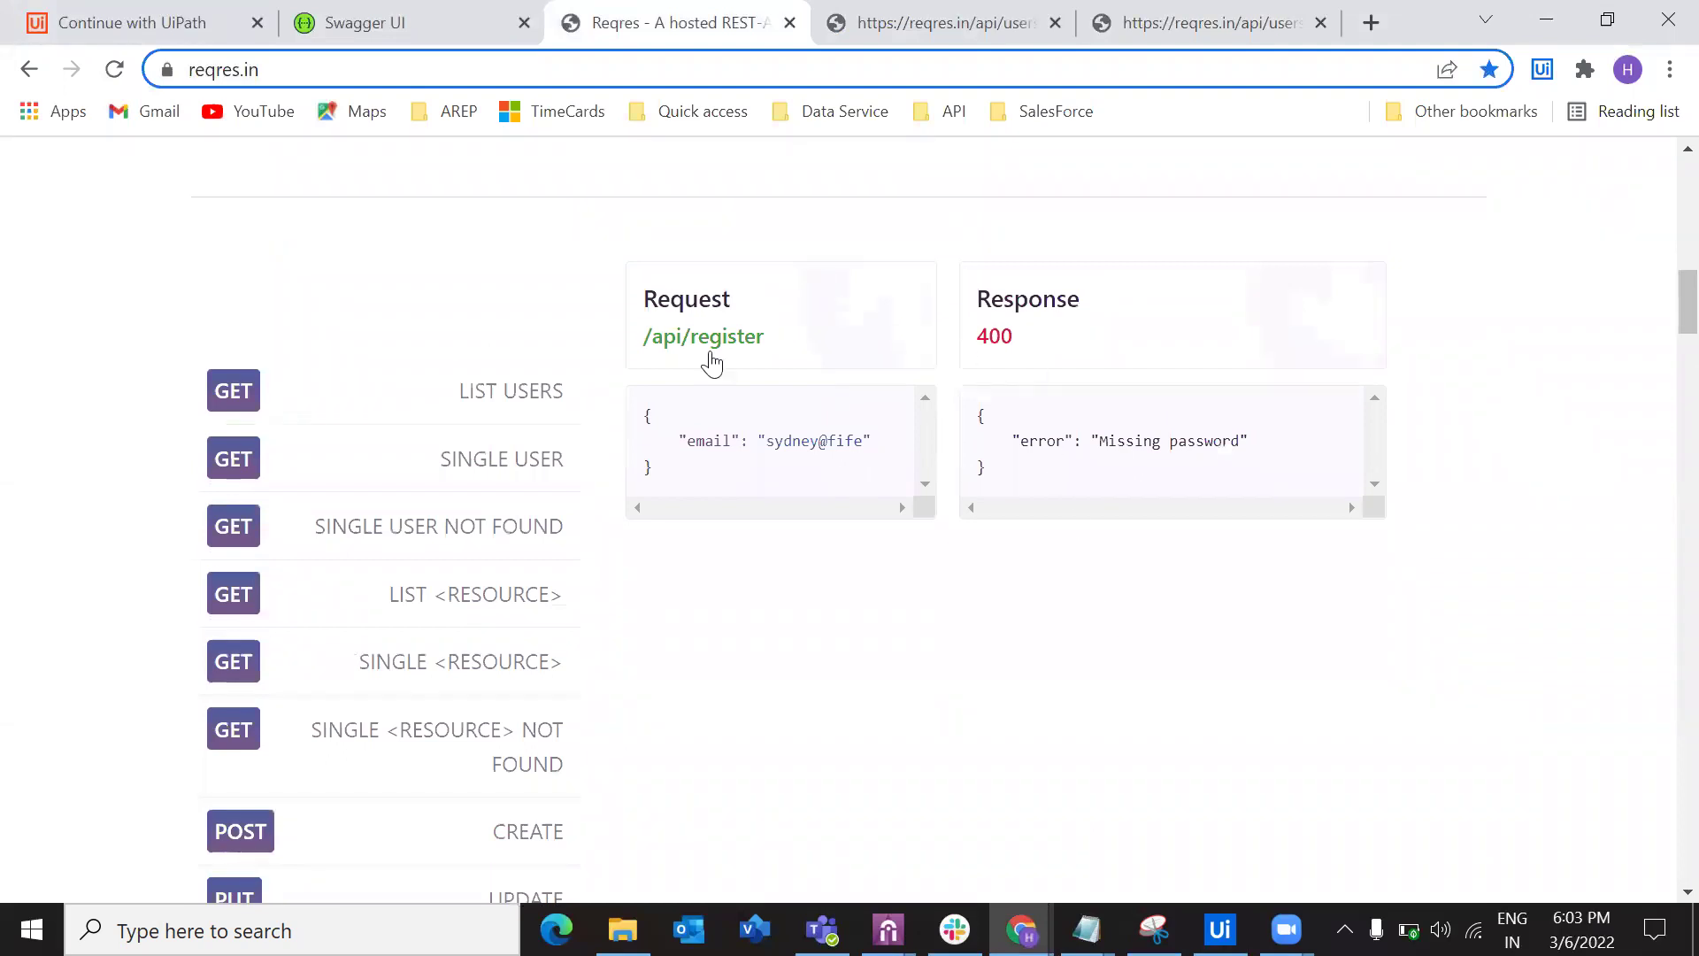
Examine the sample requests and responses of the successful and unsuccessful POST Login calls and open the GET Delayed Response call.
scroll(448, 447, "down", 12)
scroll(448, 444, "up", 3)
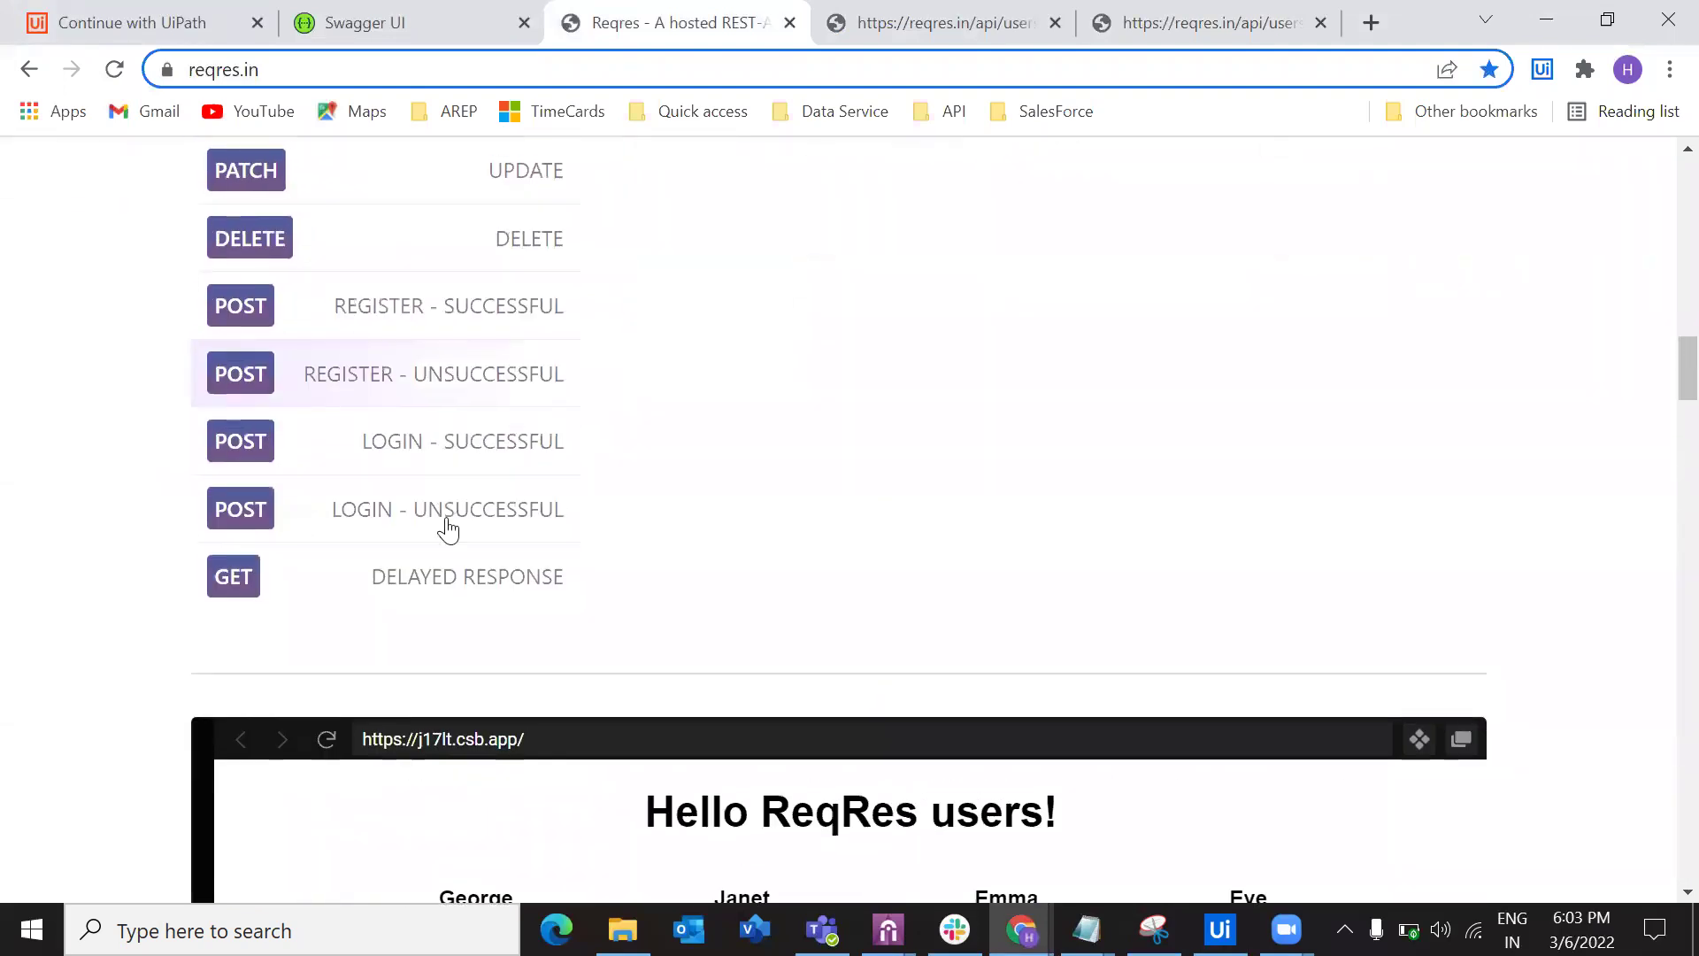
left_click(448, 458)
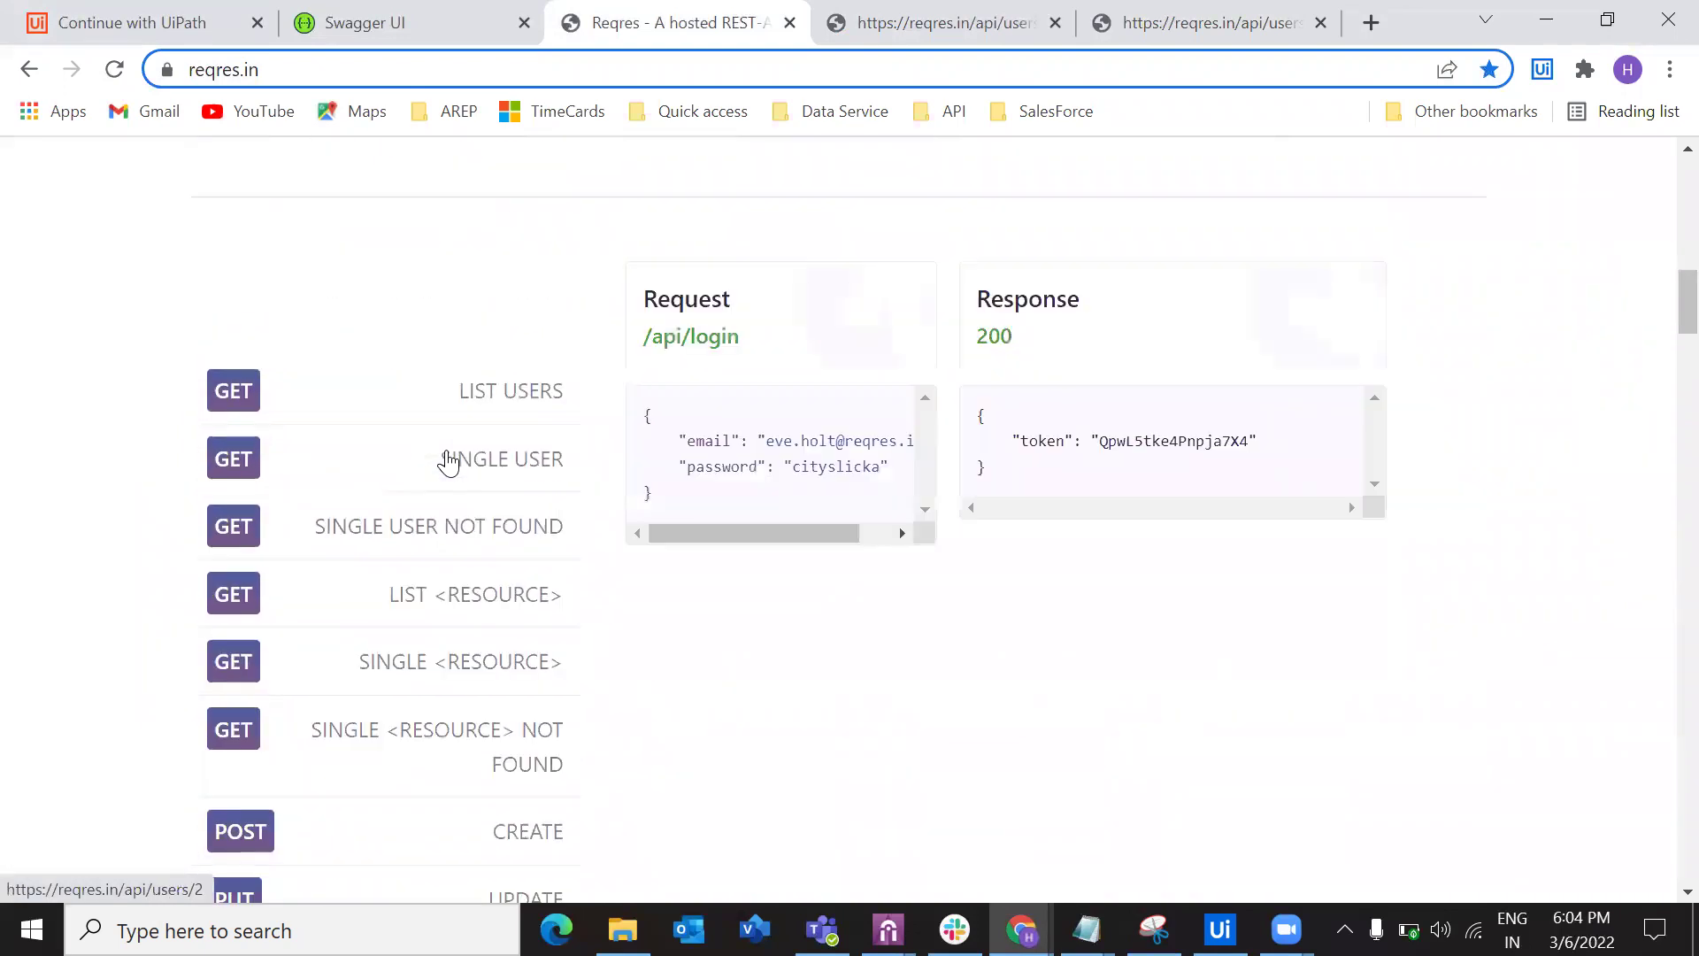
scroll(447, 459, "down", 10)
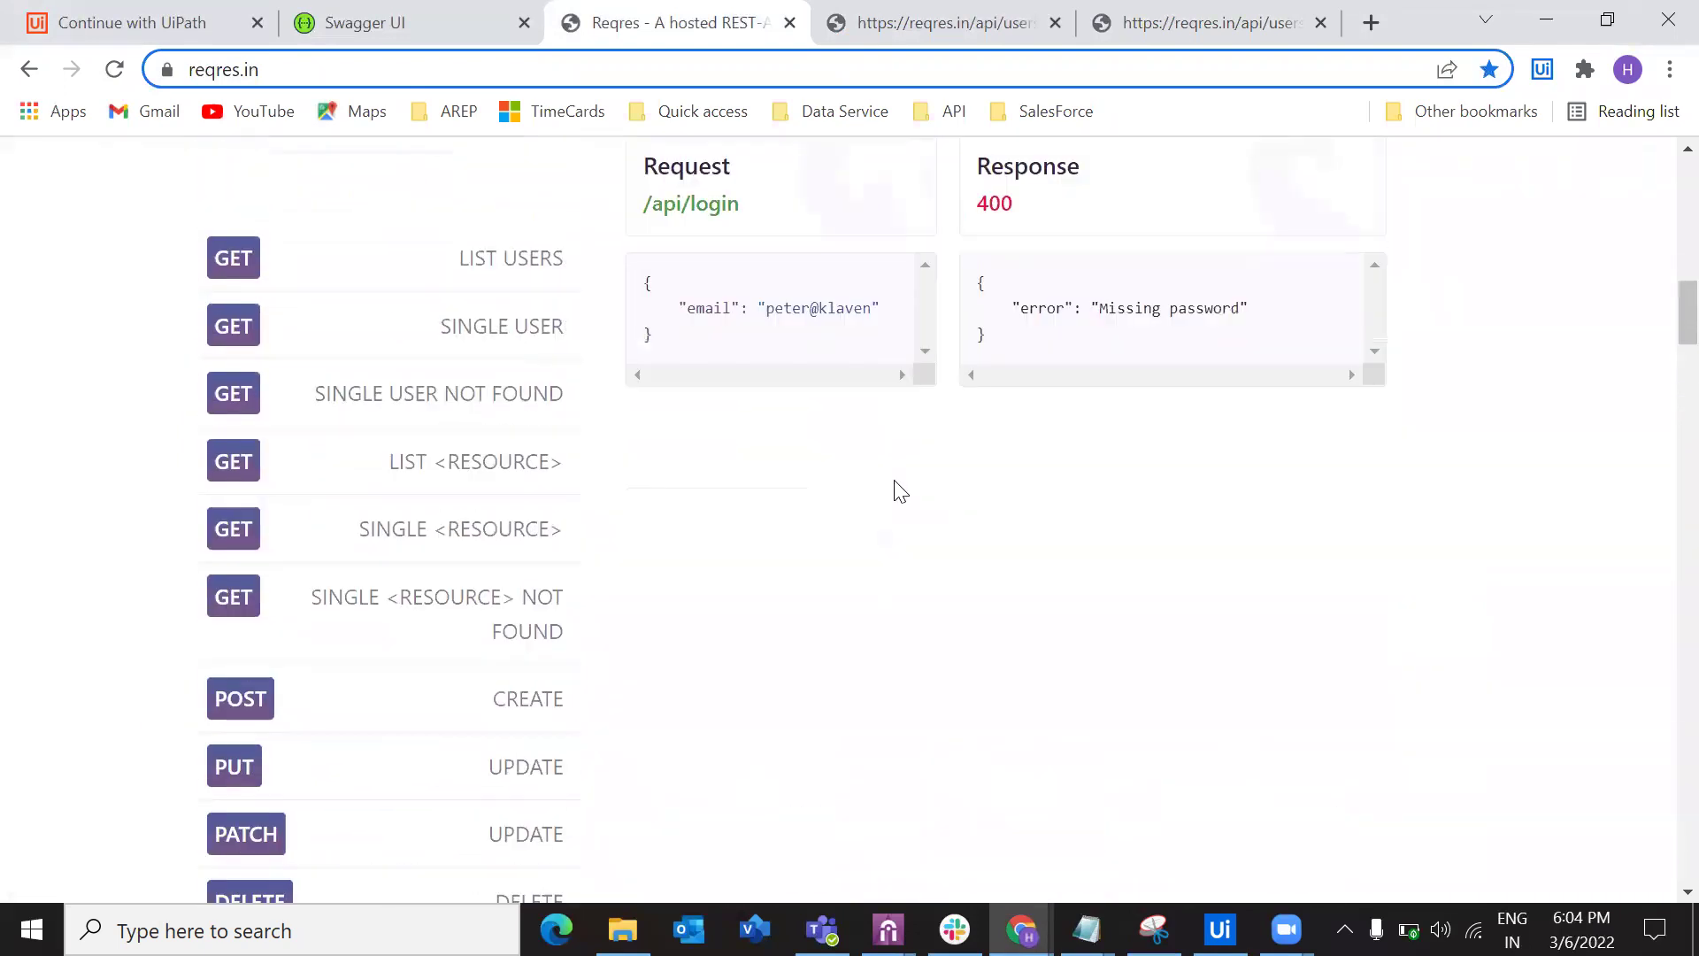
scroll(900, 491, "down", 10)
left_click(417, 448)
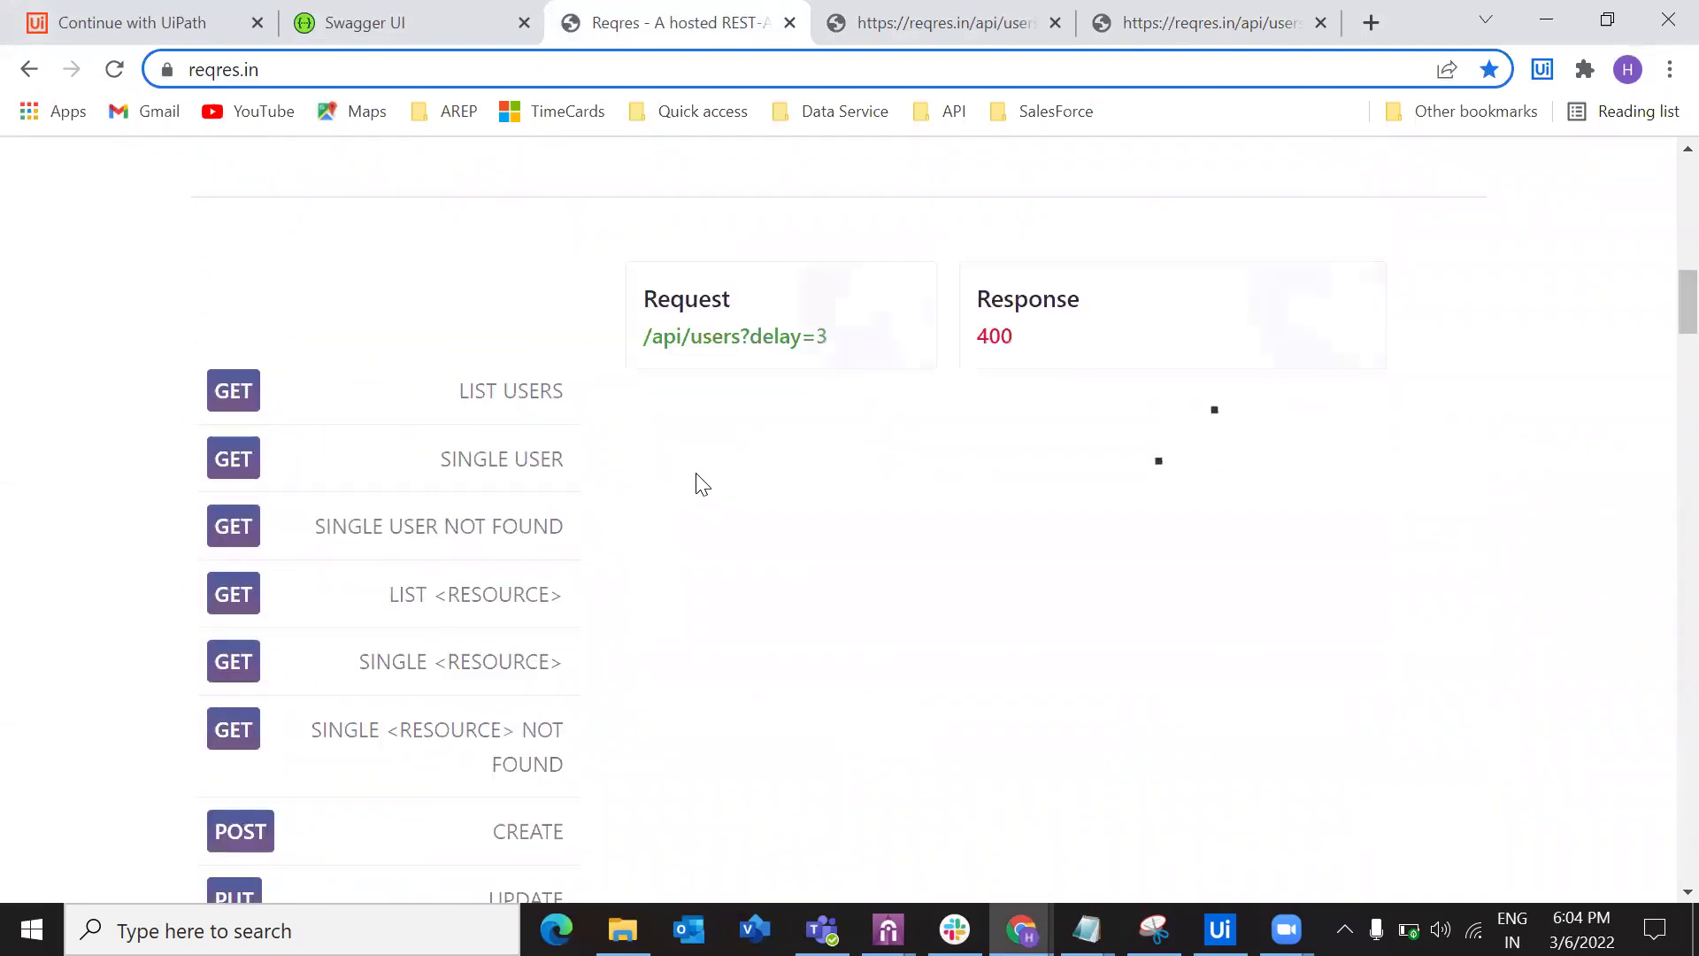
Open the GET List Users call and examine its JSON response body.
left_click(522, 409)
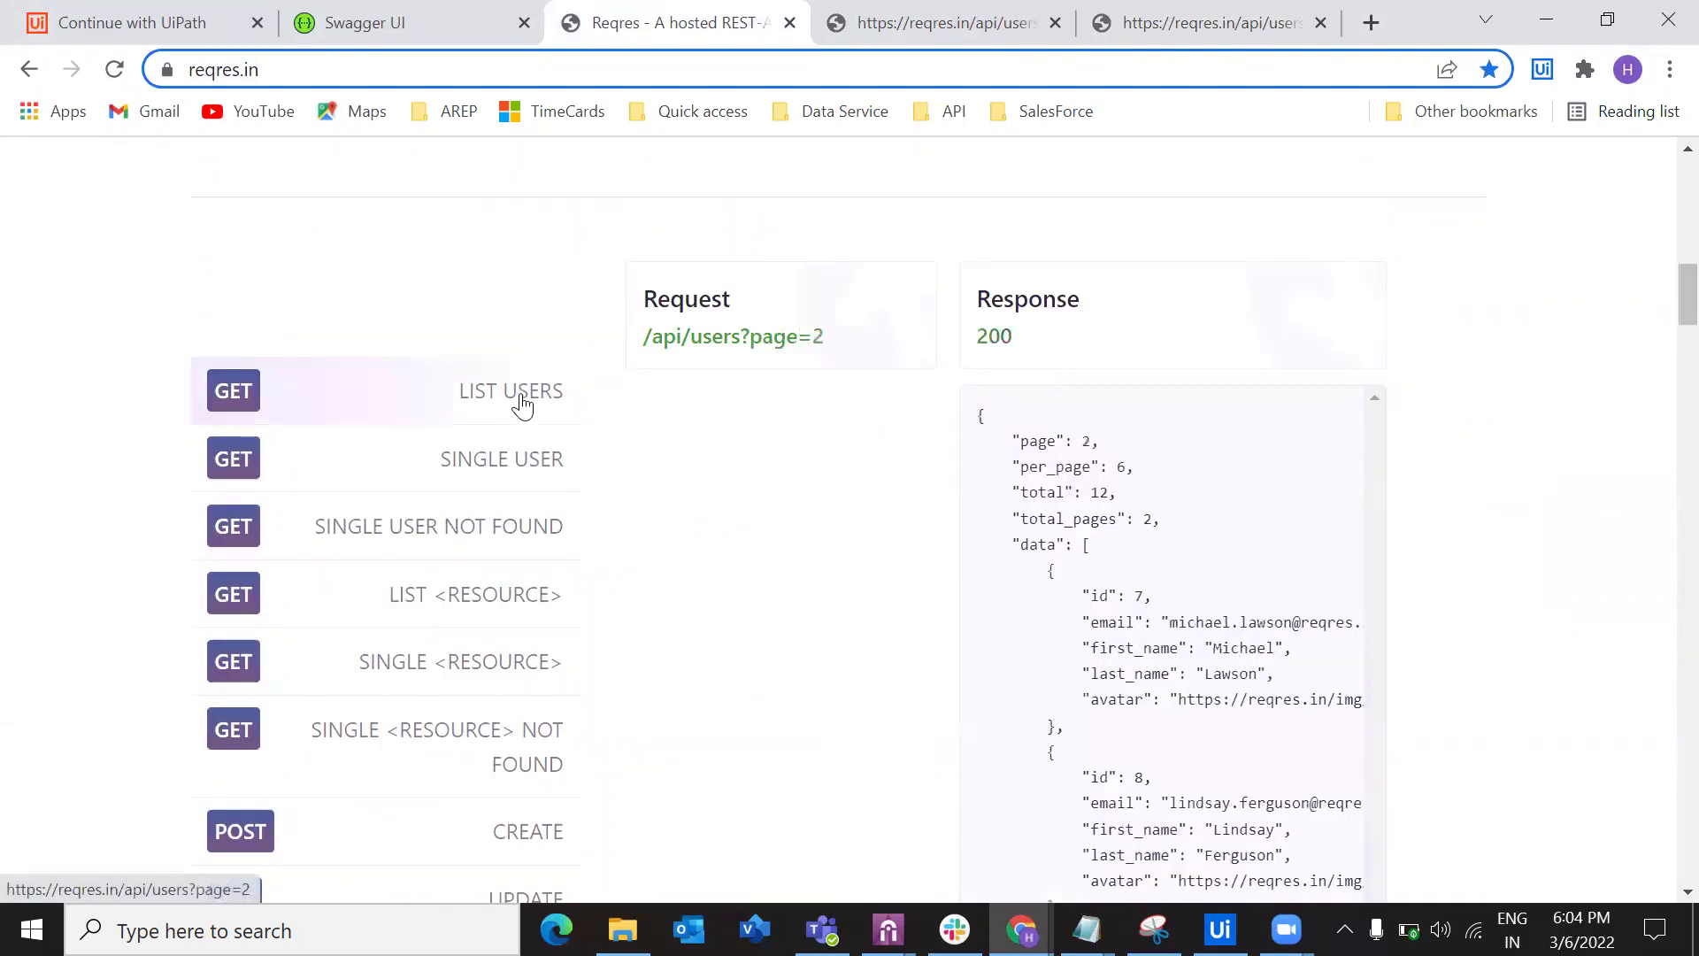
left_click_drag(979, 413, 1124, 718)
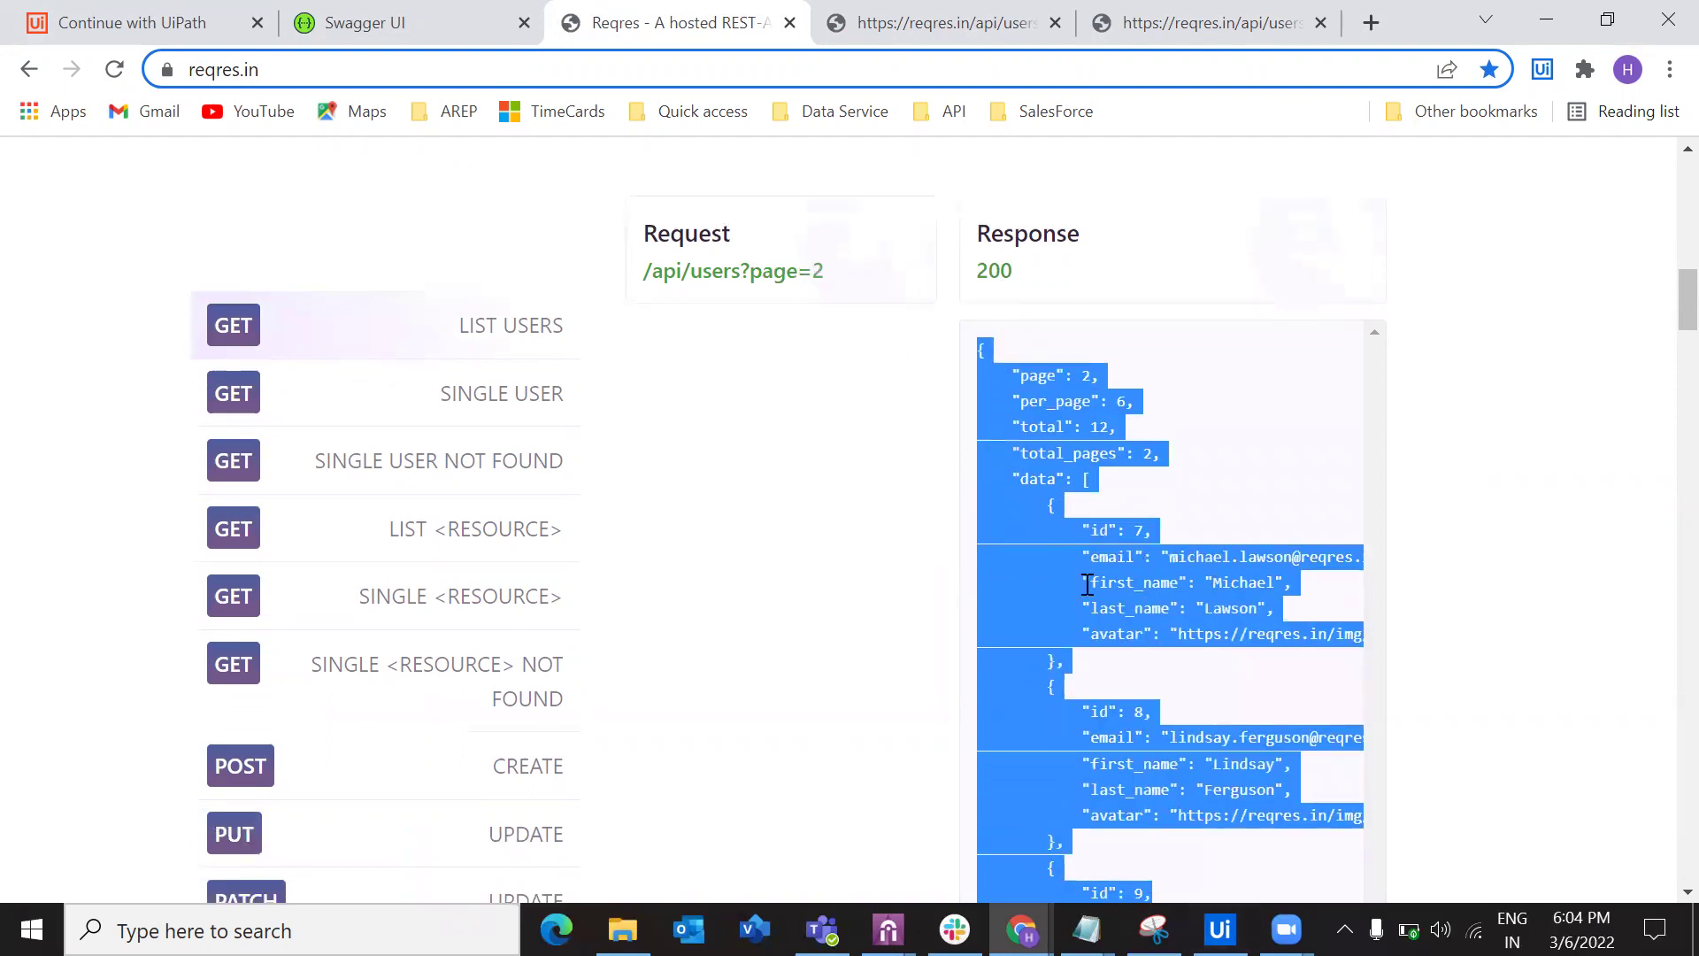
left_click(608, 517)
Open the GET Single User call and examine its JSON response, including the first_name and last_name keys.
left_click(454, 529)
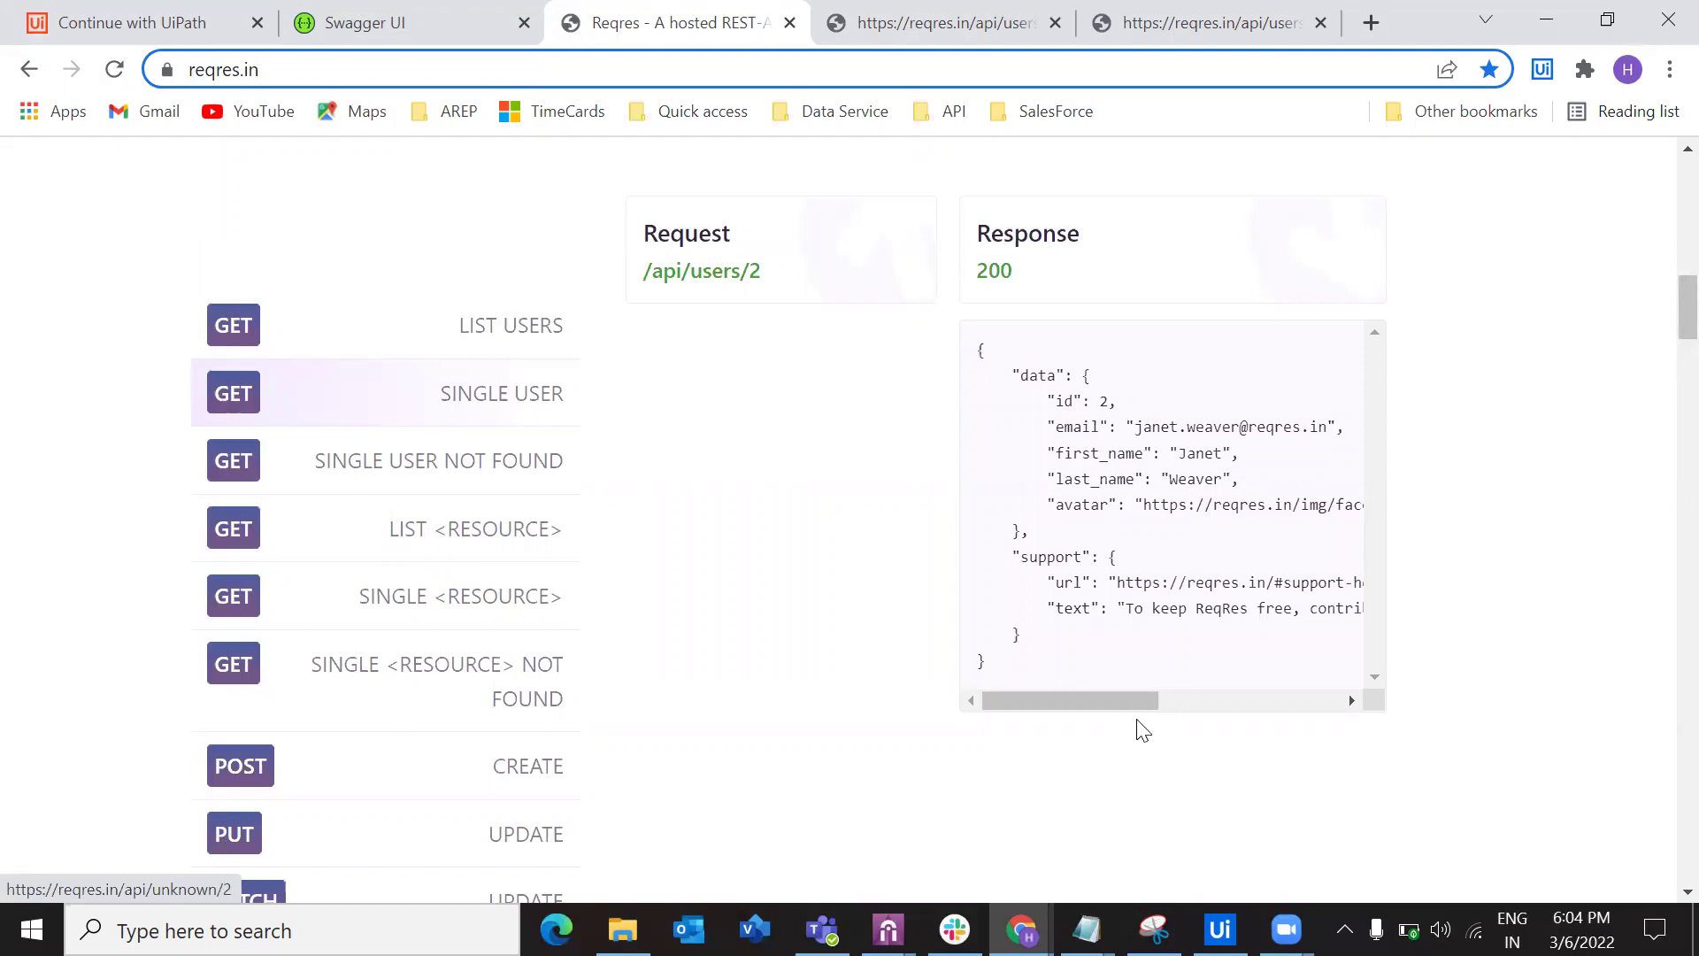
left_click_drag(980, 350, 1136, 660)
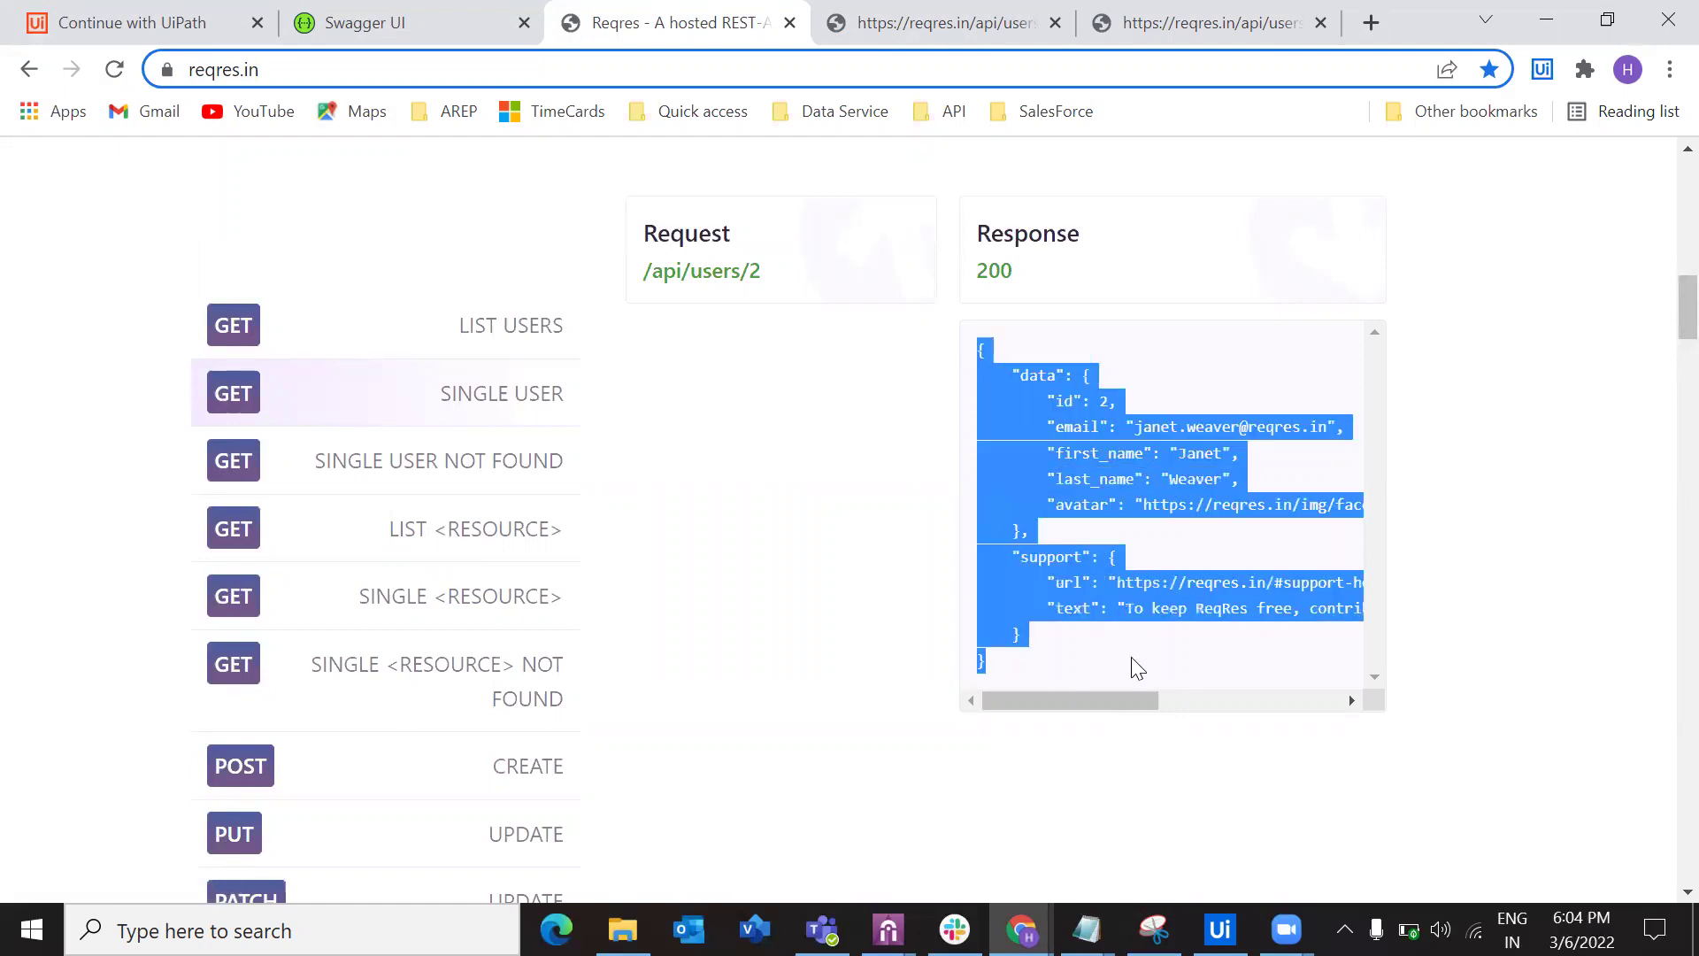
left_click(1138, 668)
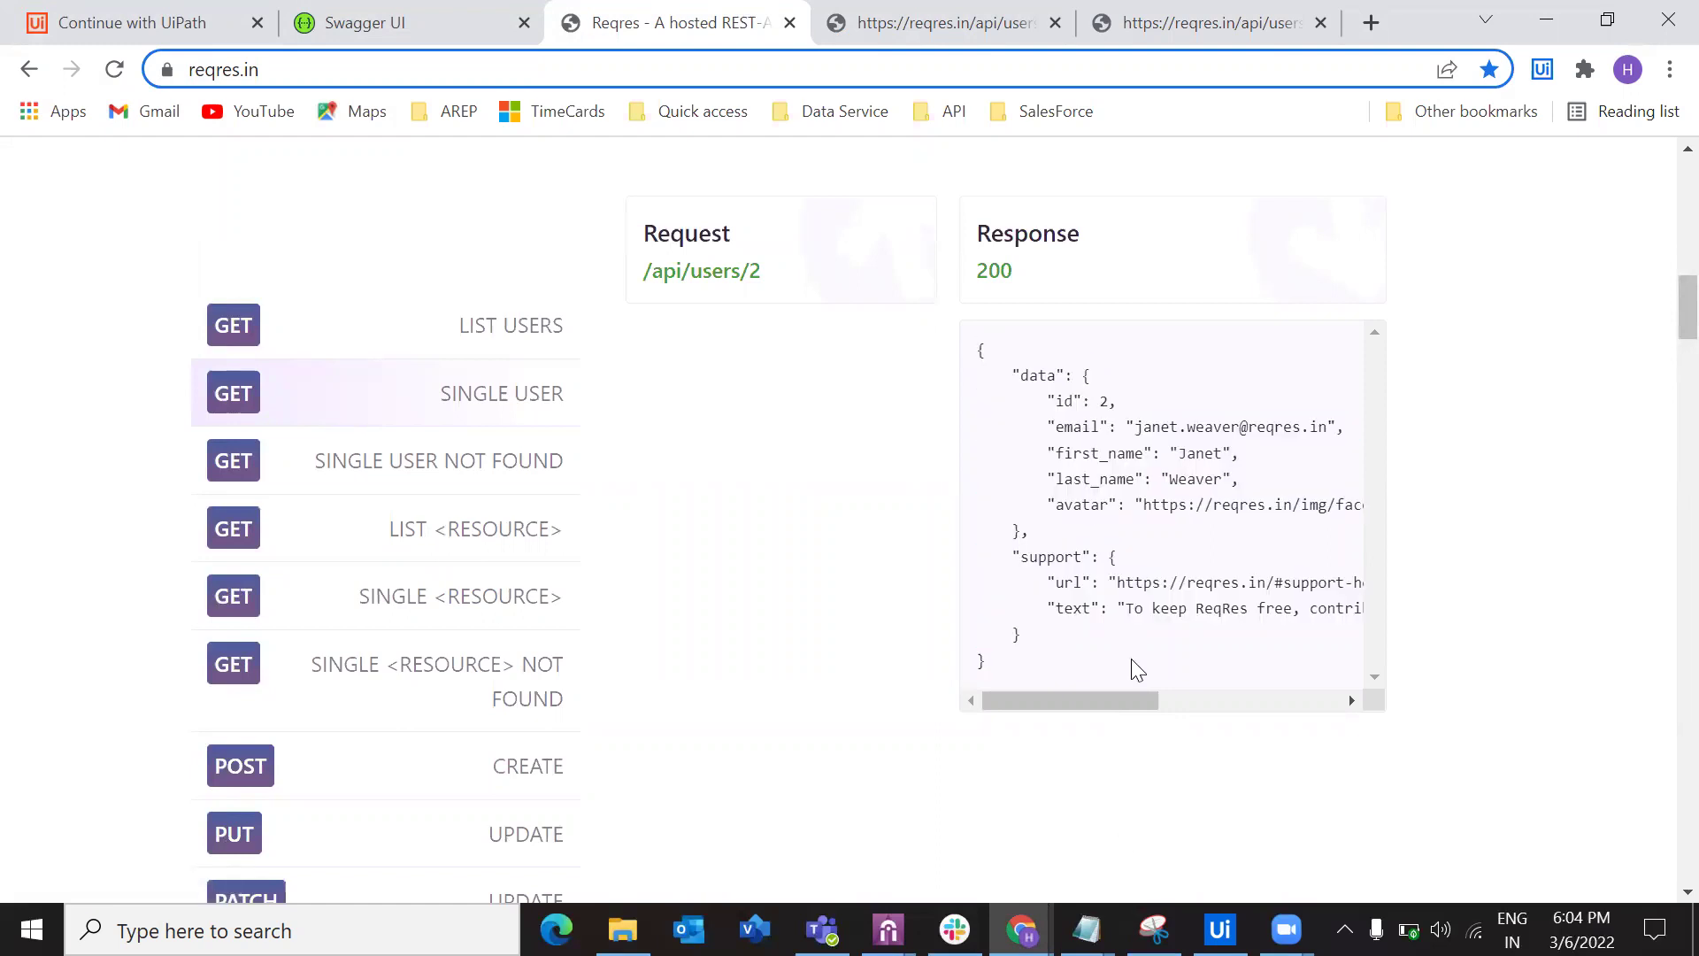
double_click(1132, 453)
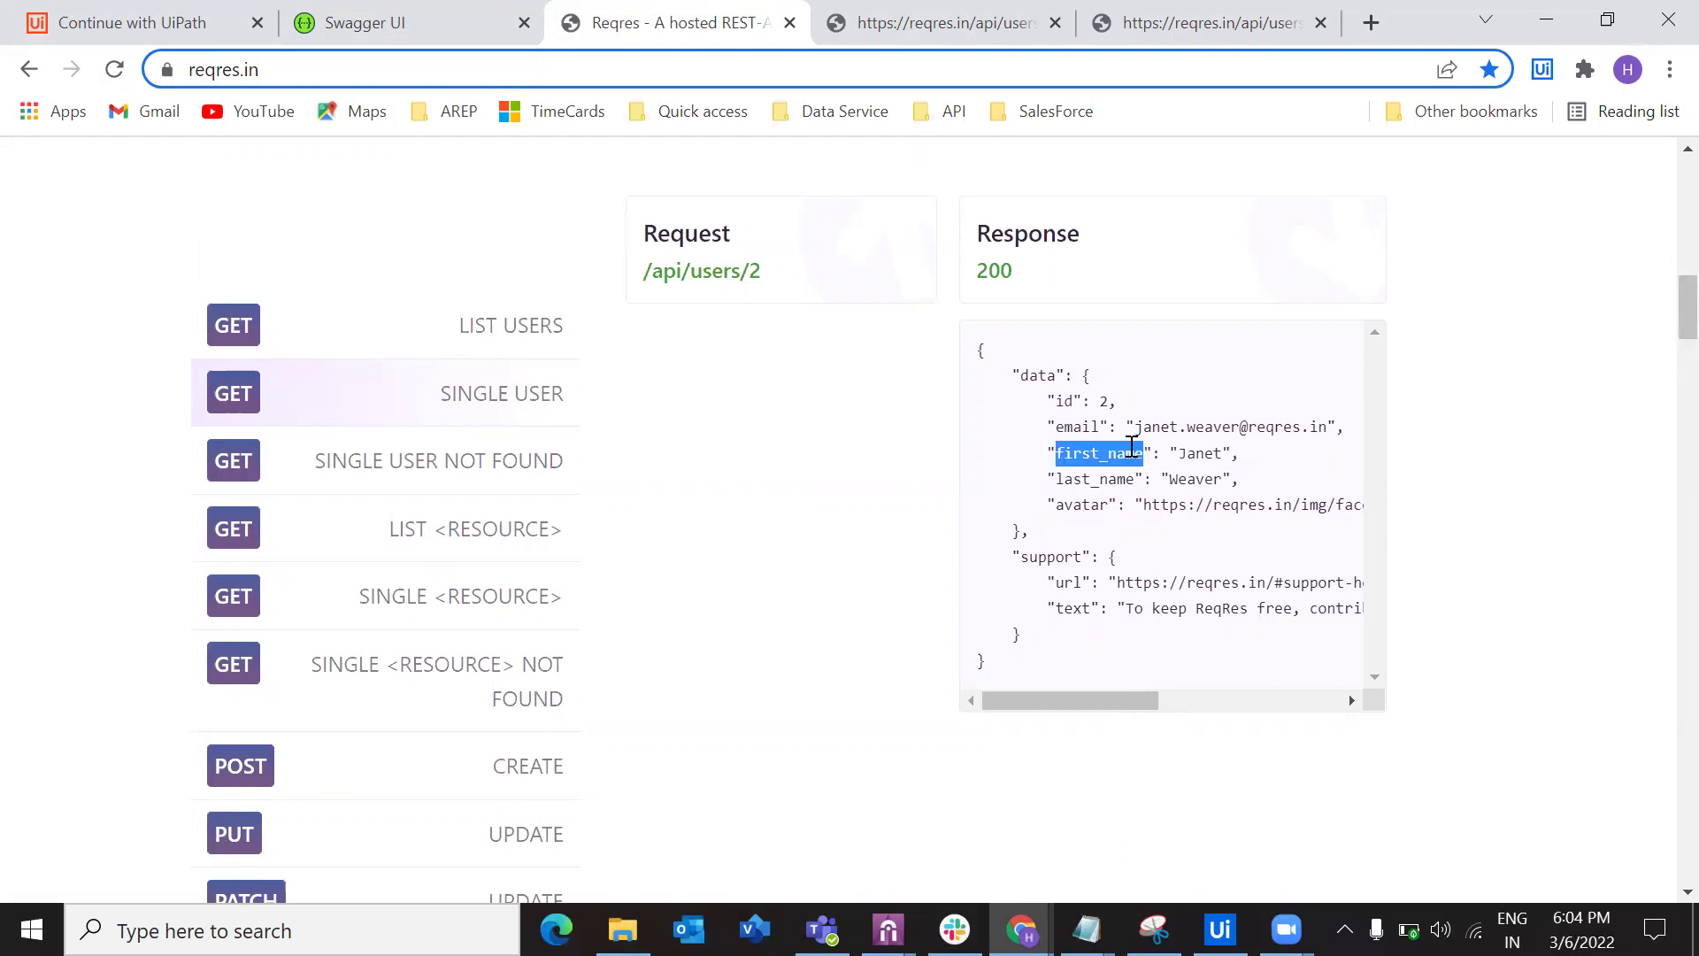
double_click(1110, 479)
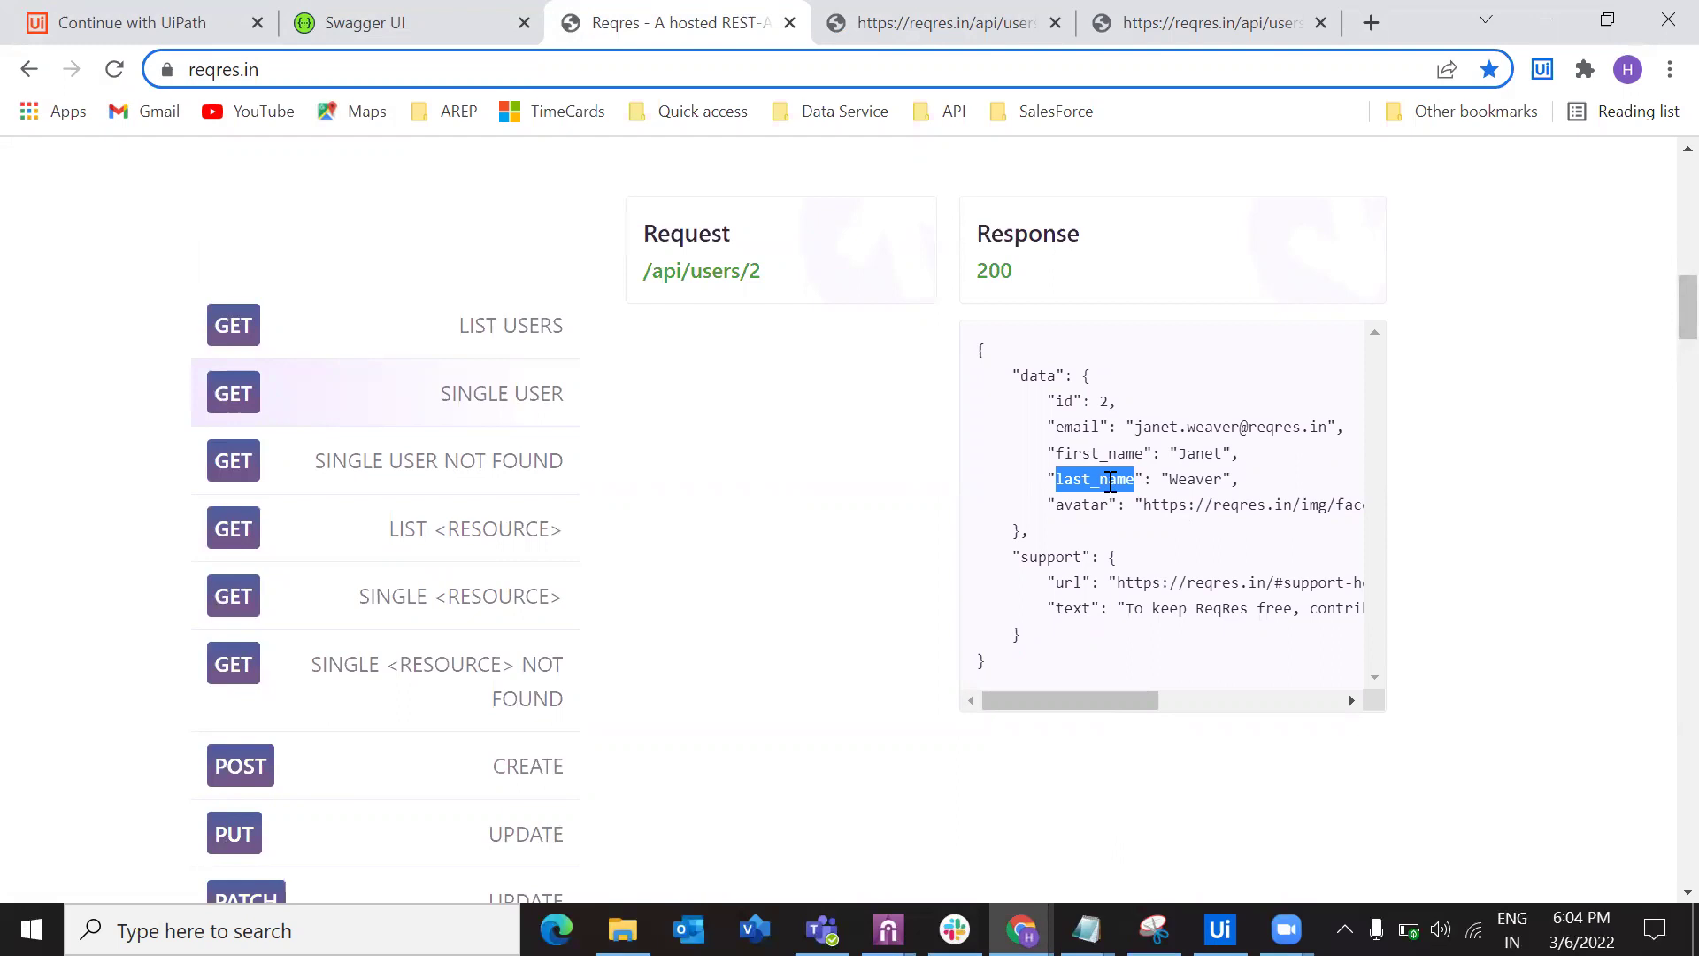
Review the user records in the GET List Users response again and switch back to the APICallsDeno workflow in UiPath Studio.
left_click(482, 323)
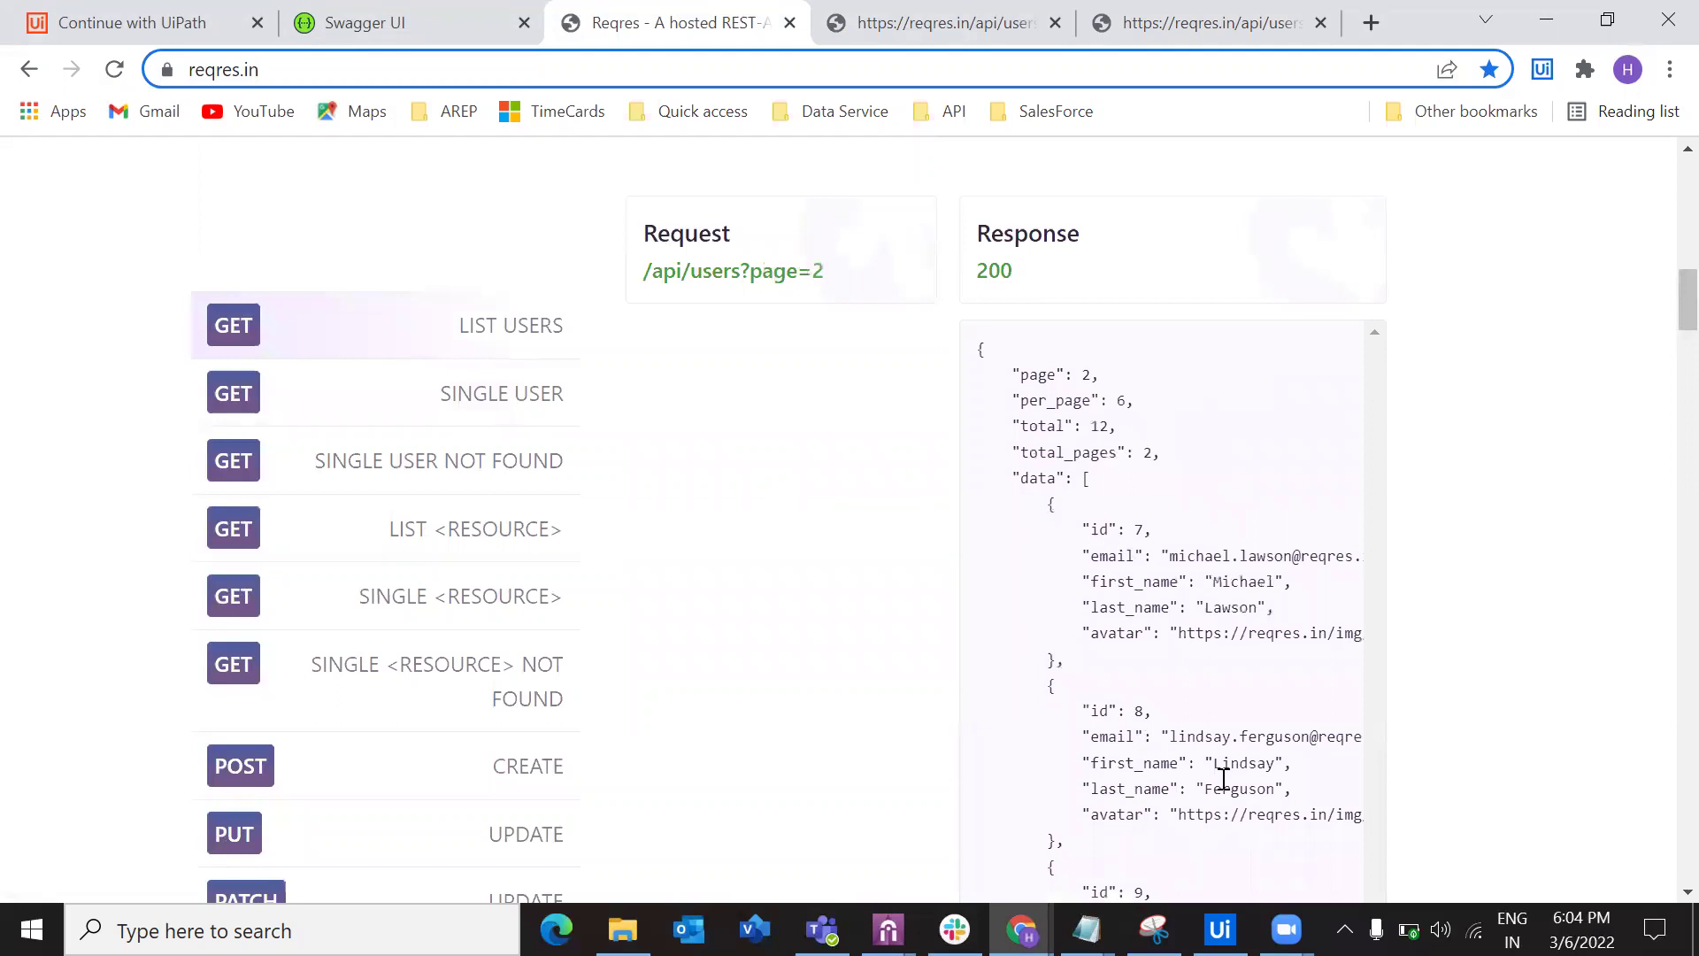
scroll(1263, 765, "down", 5)
scroll(1260, 708, "up", 5)
left_click_drag(1018, 239, 1182, 912)
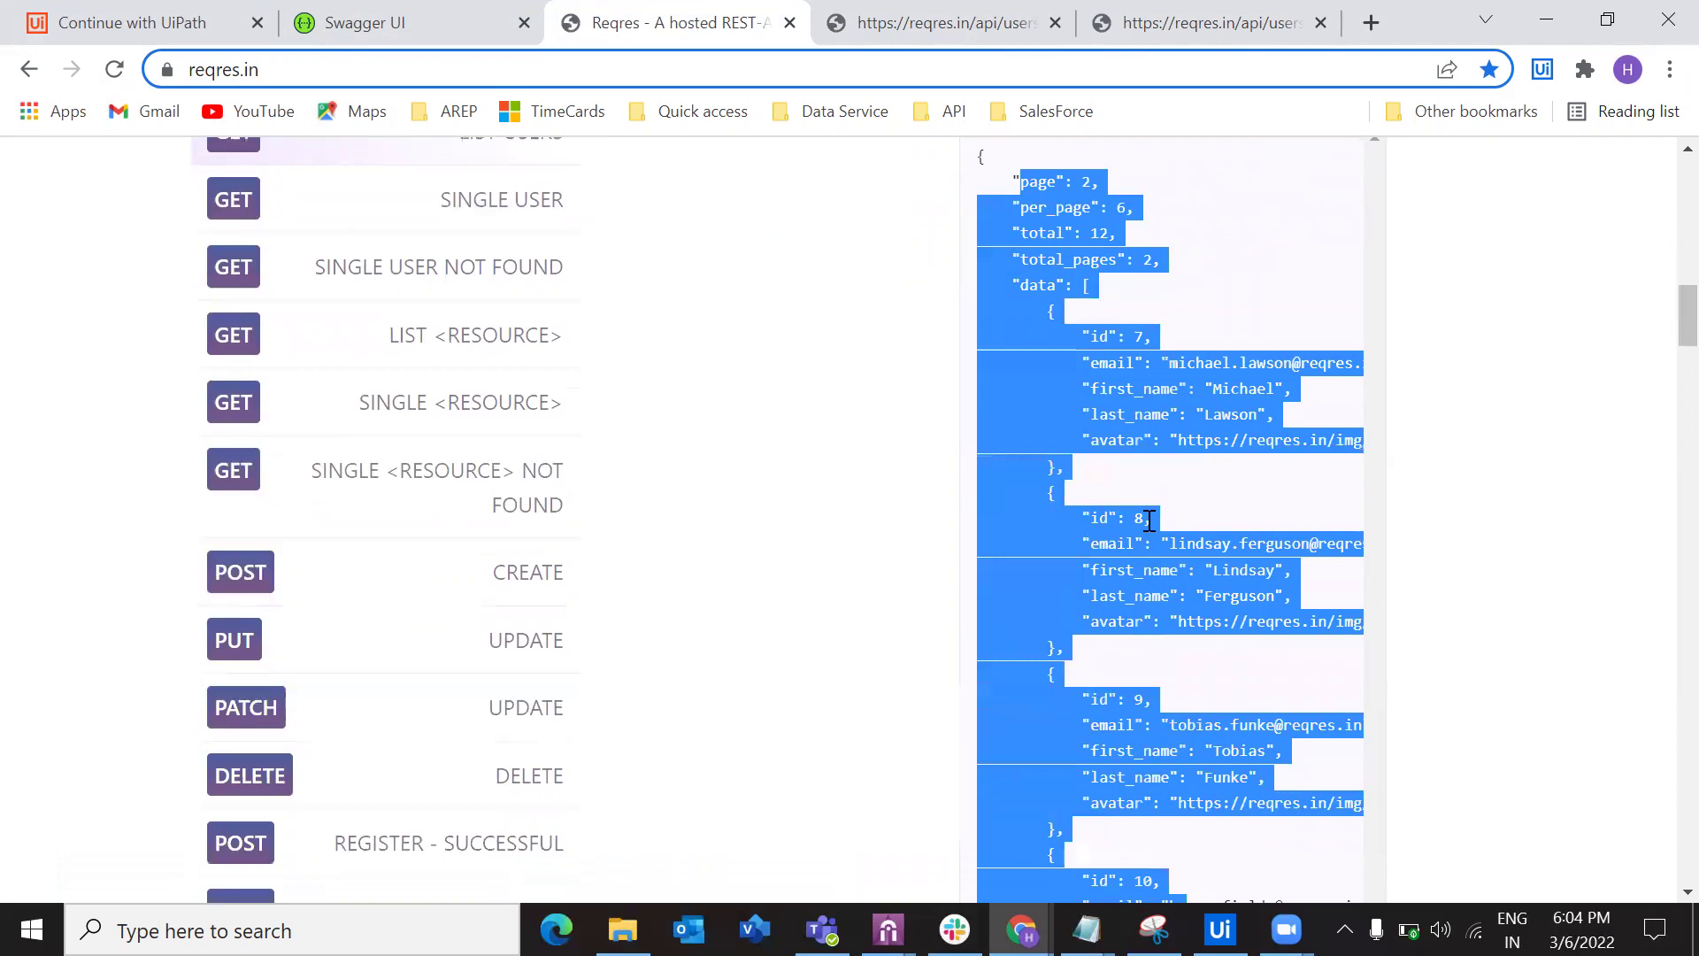
left_click(857, 469)
scroll(857, 469, "up", 4)
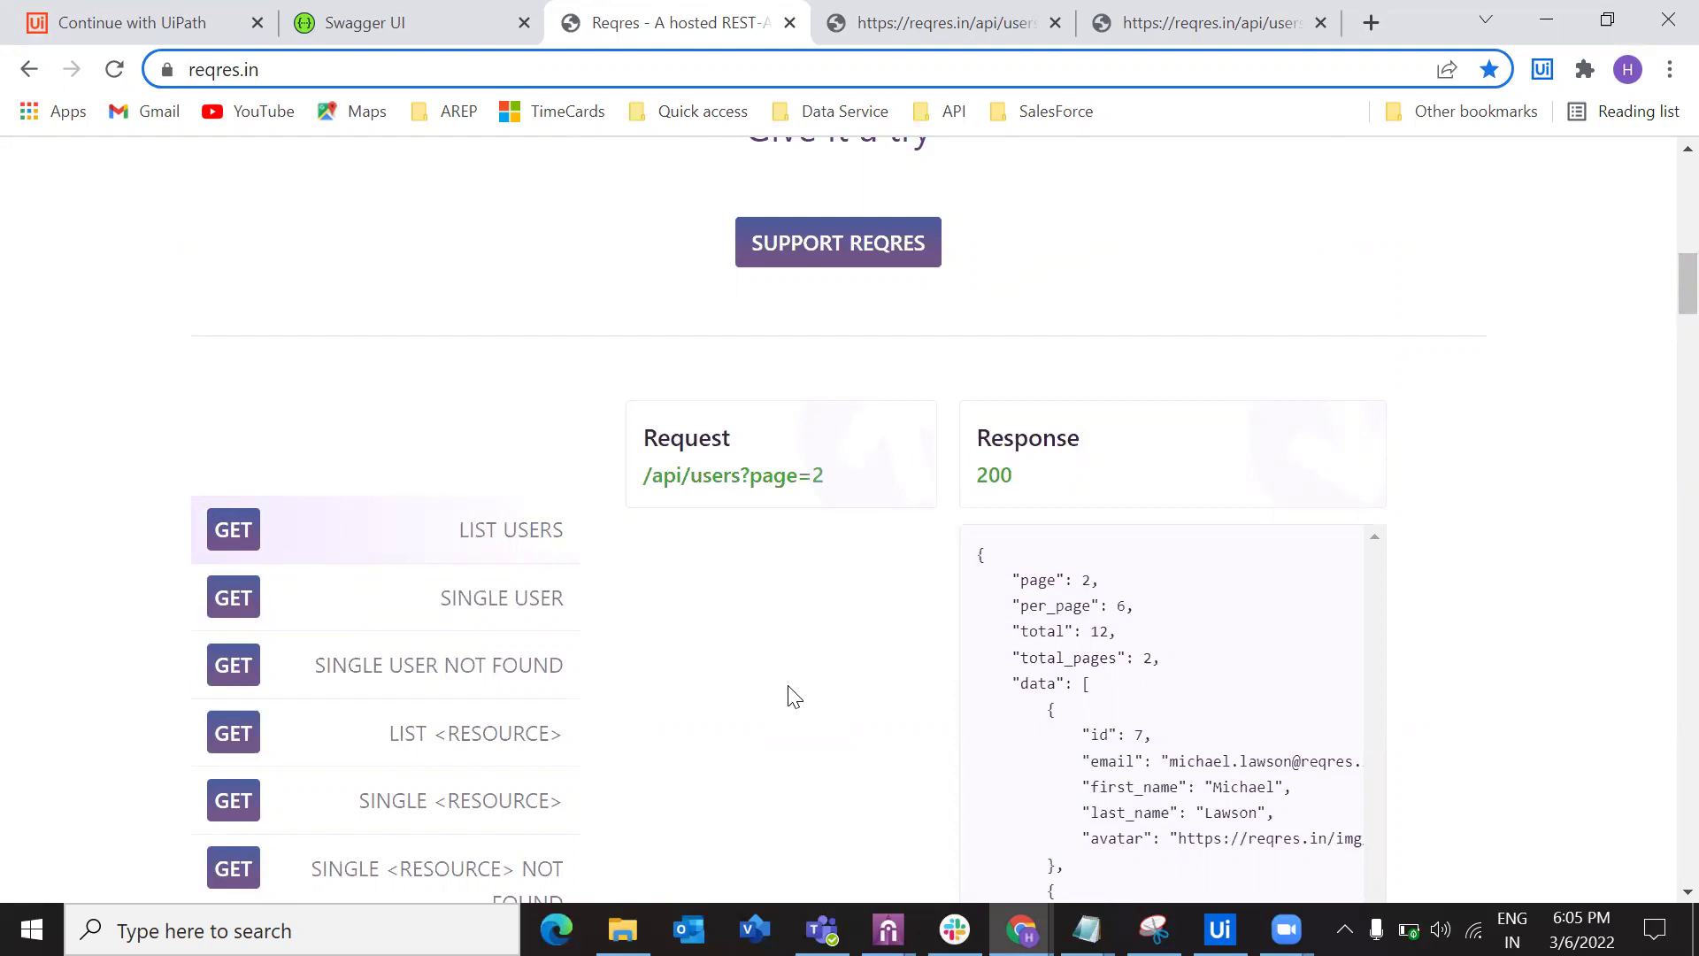
left_click(360, 71)
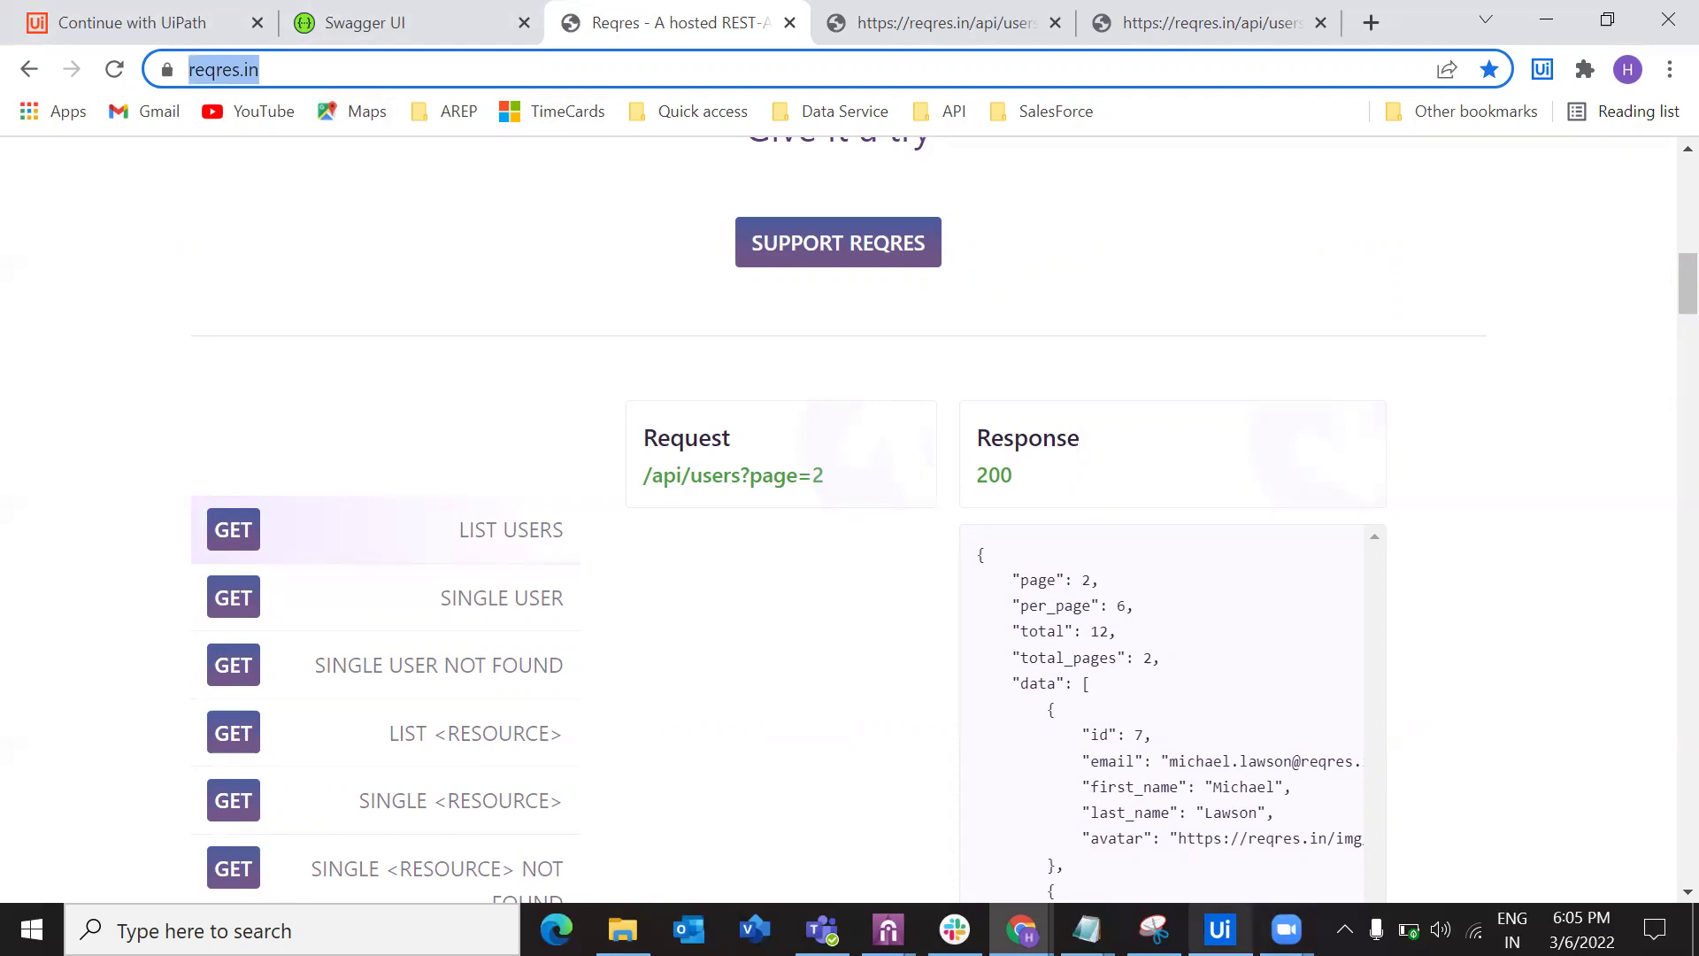
left_click(1220, 929)
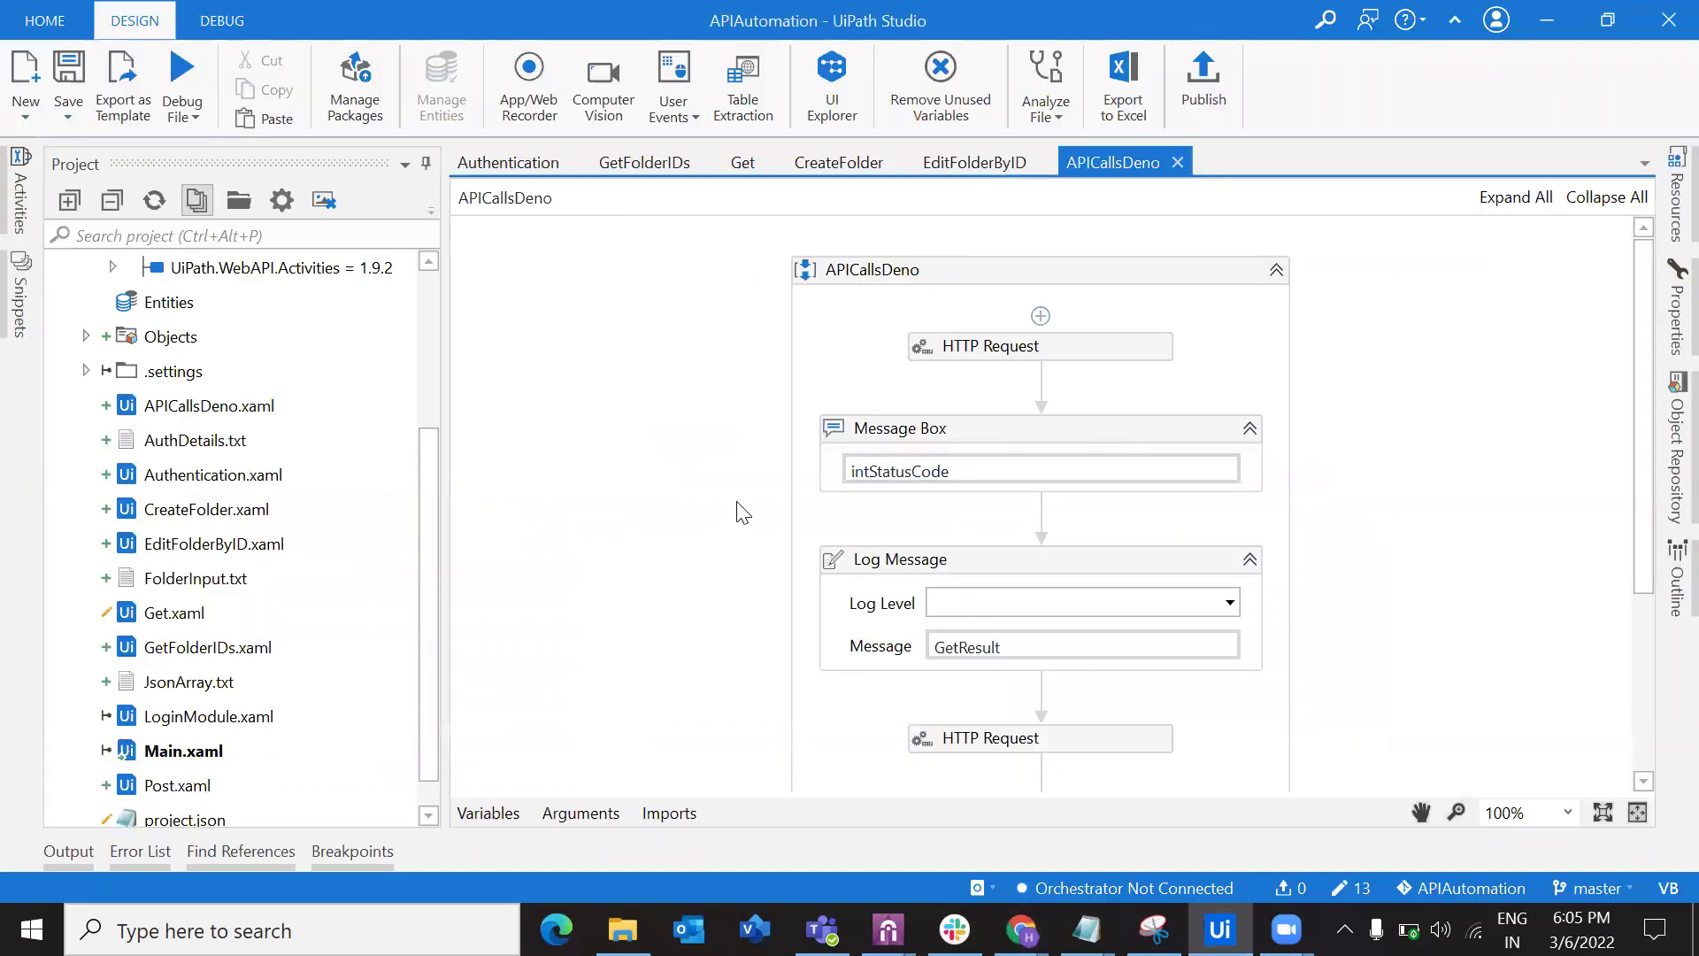